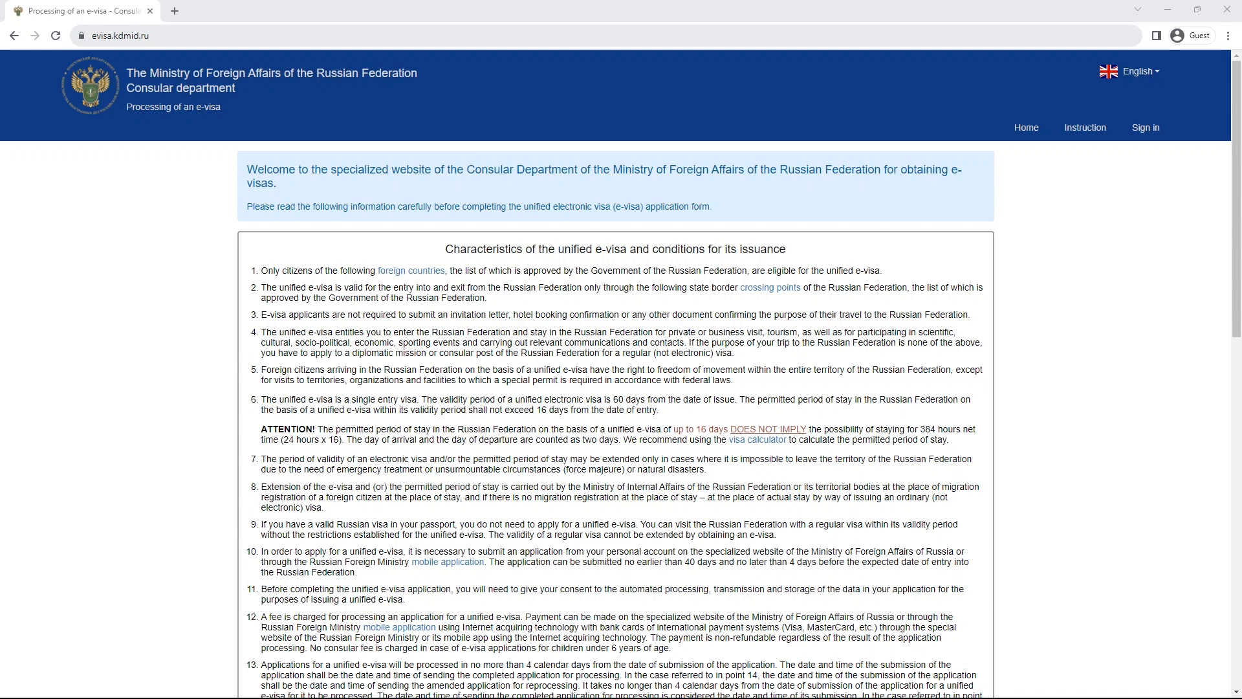
- Look over the unified e-visa conditions page, then go to Sign in from the top navigation
scroll(621, 373, down, 10)
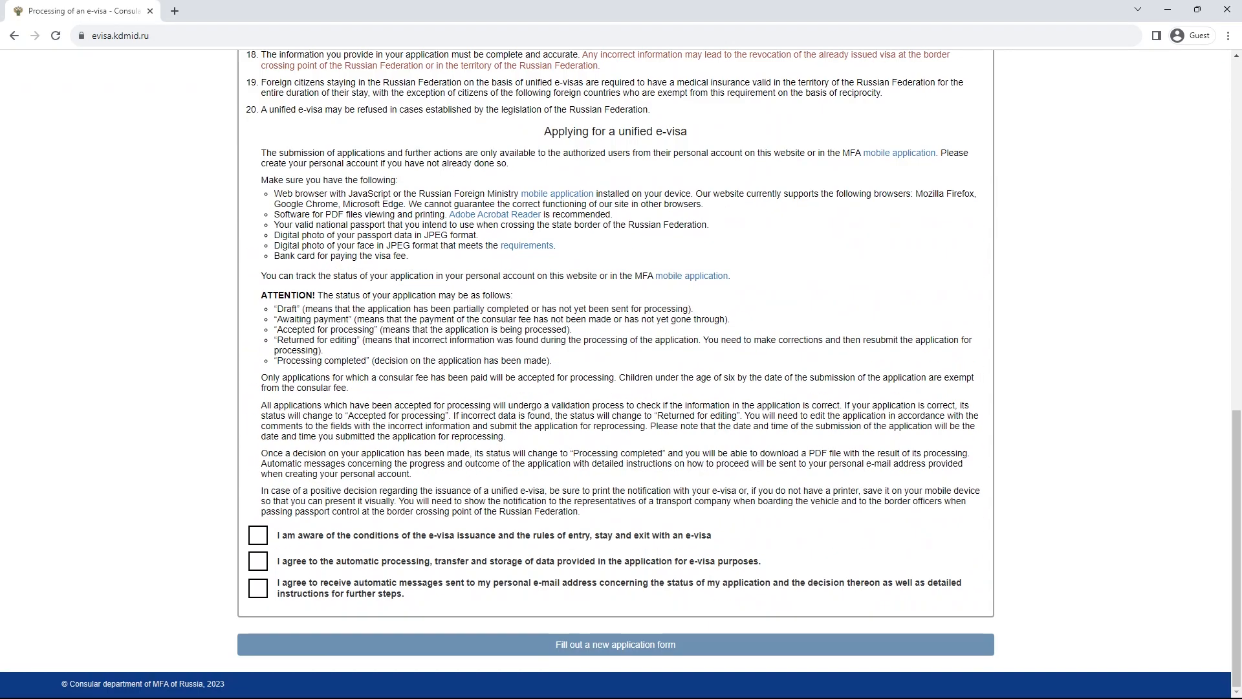
scroll(616, 373, up, 12)
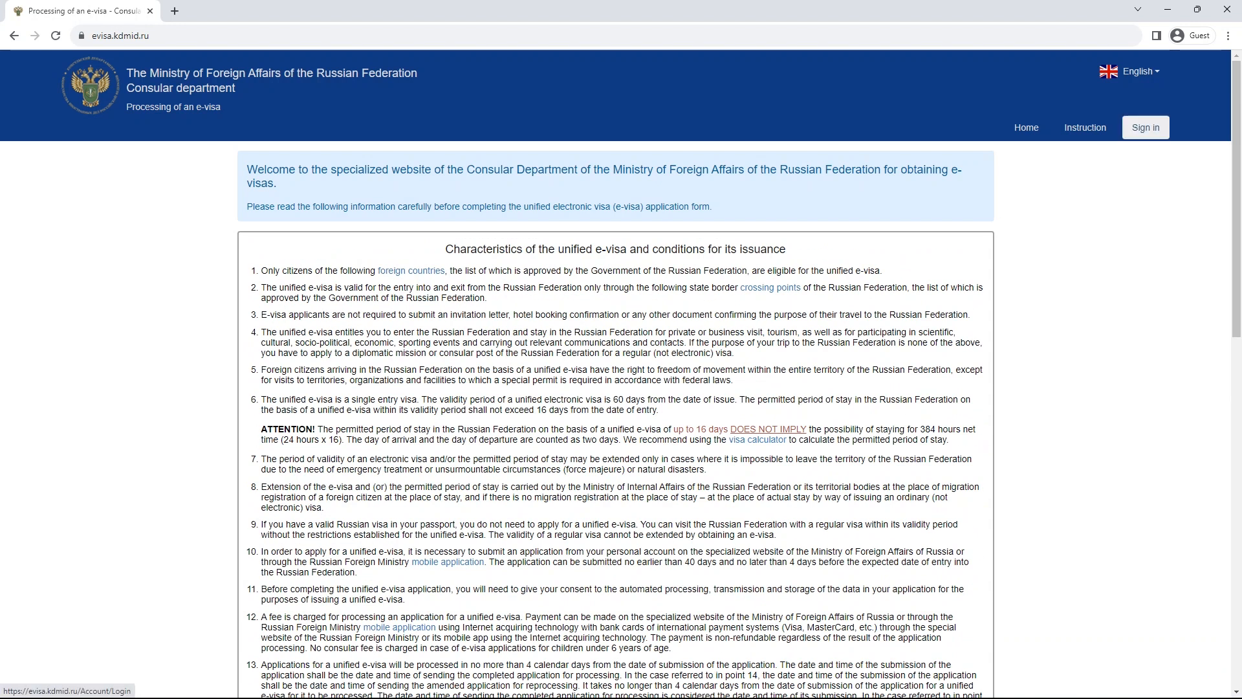
click(1146, 127)
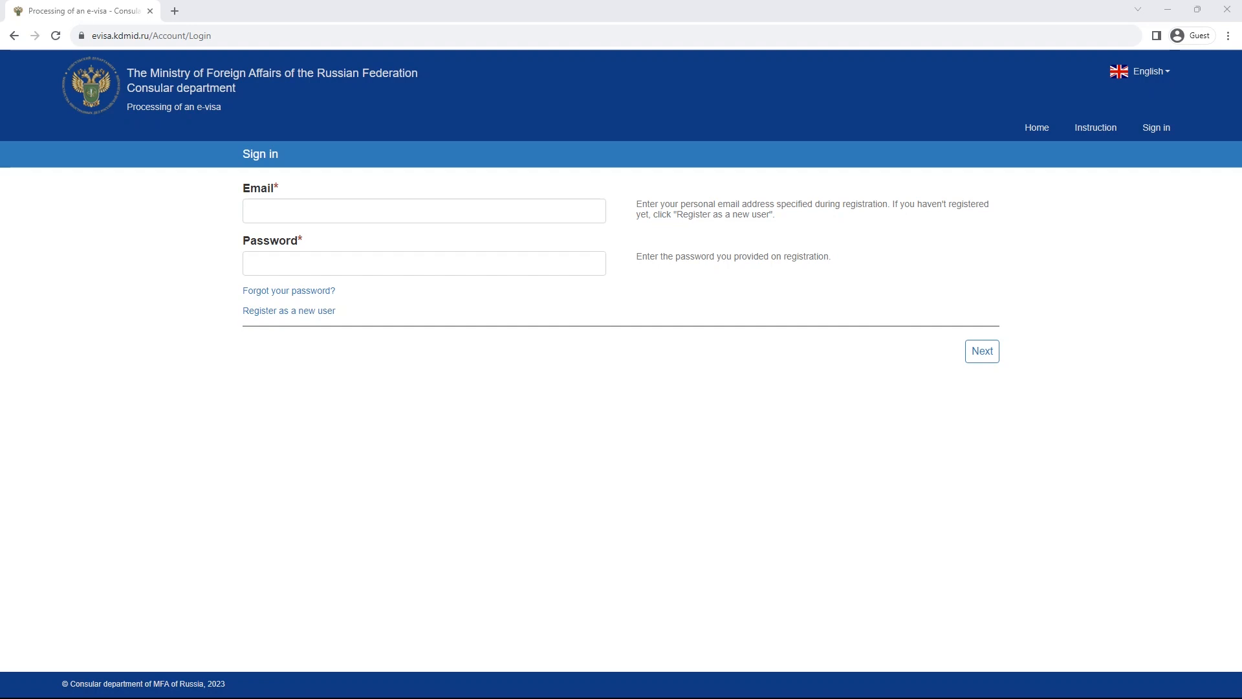
- Sign in with the account e-mail and password, check Your applications, and return to the account menu
click(423, 211)
key(ctrl+v)
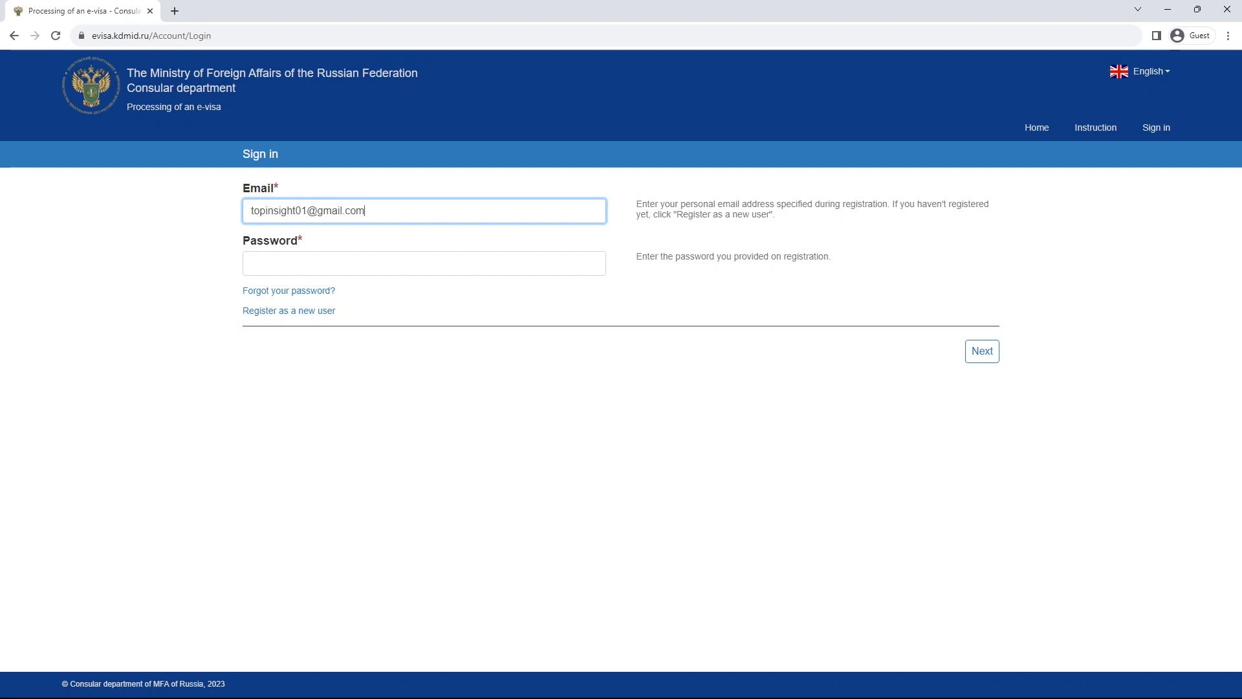
key(alt+Tab)
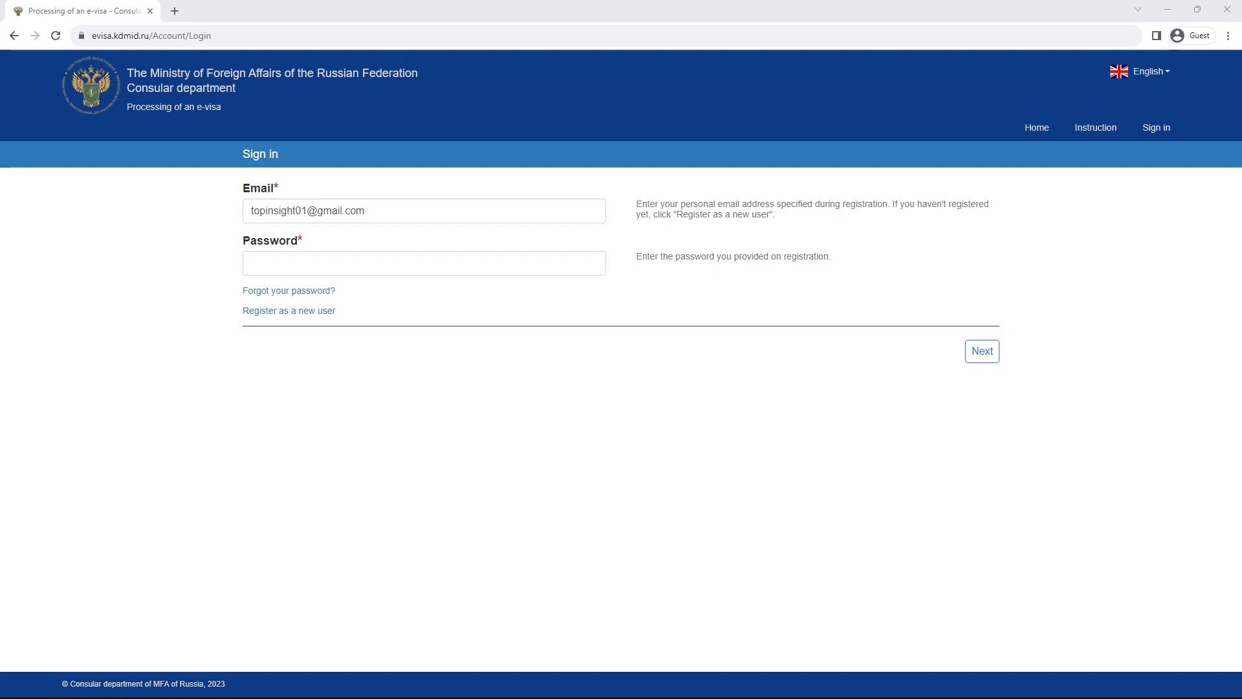
click(424, 263)
key(ctrl+v)
click(981, 351)
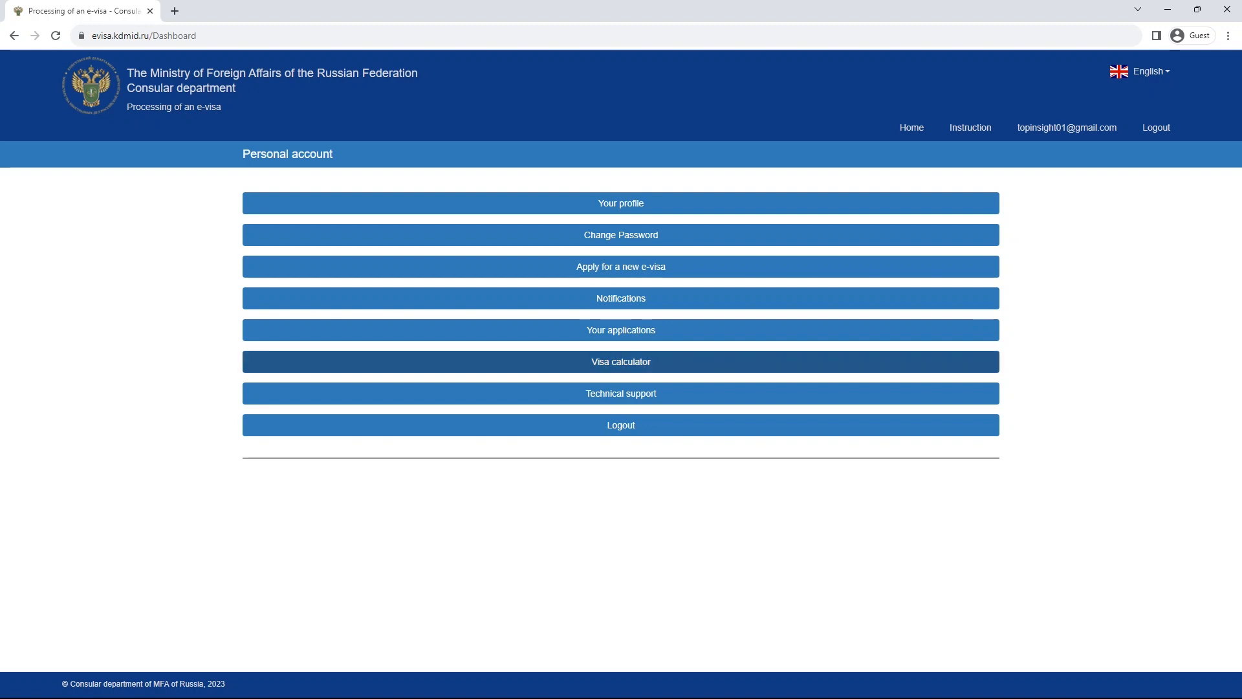
click(620, 330)
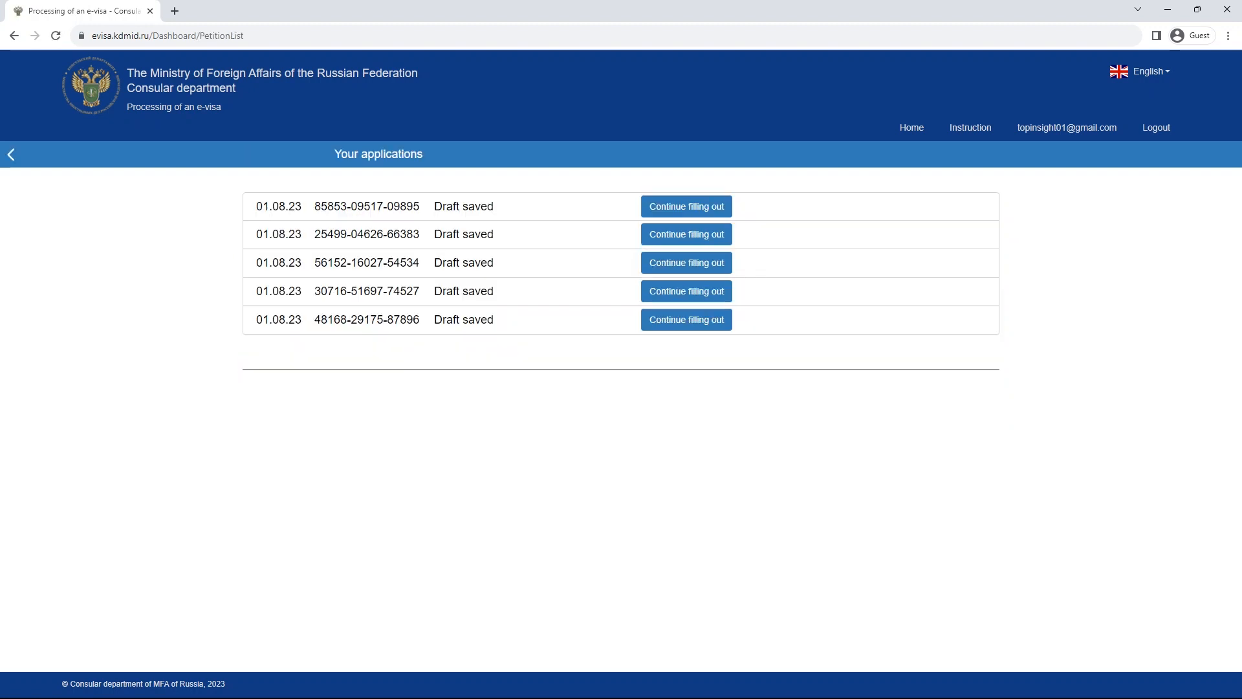
click(1067, 128)
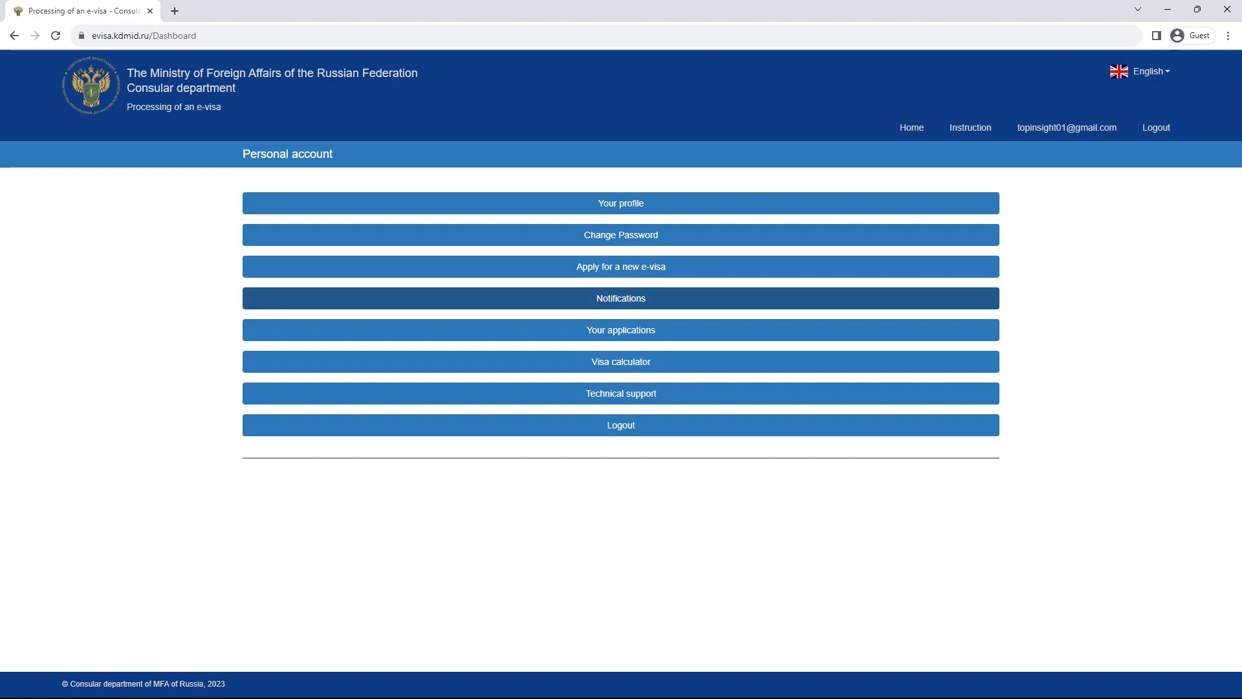
- Create a new e-visa application, note its application ID, and proceed to Photos
click(621, 267)
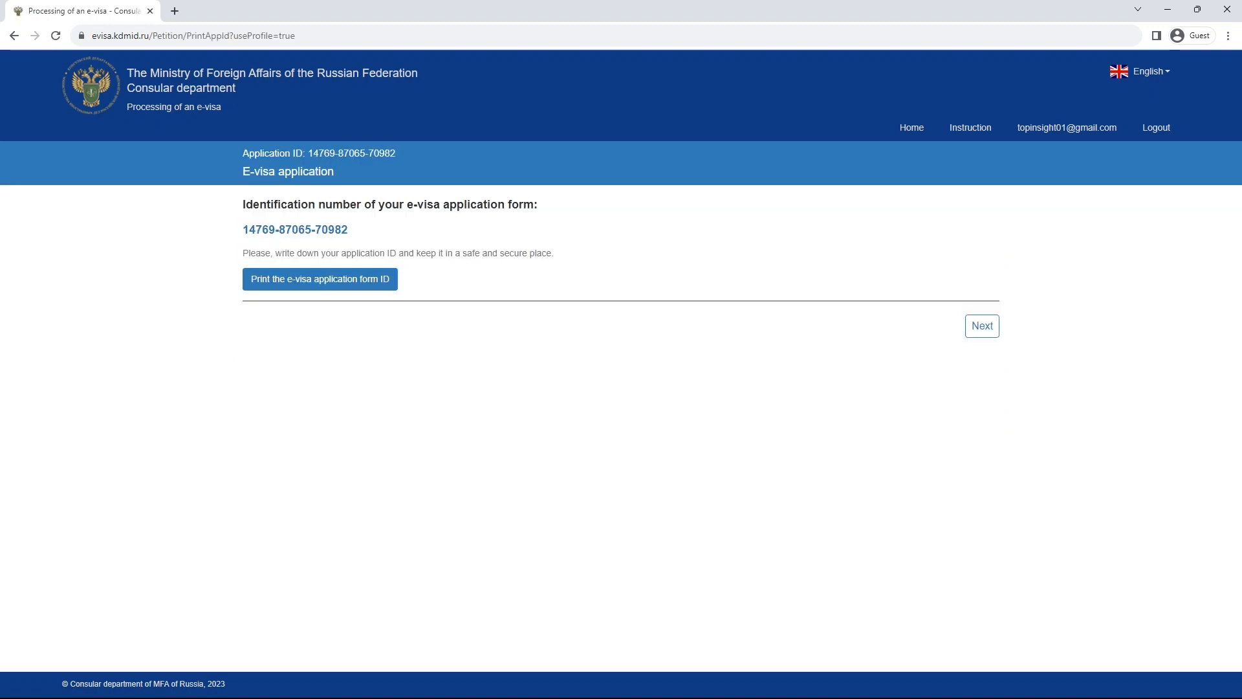
drag(248, 250, 328, 230)
click(328, 232)
click(981, 325)
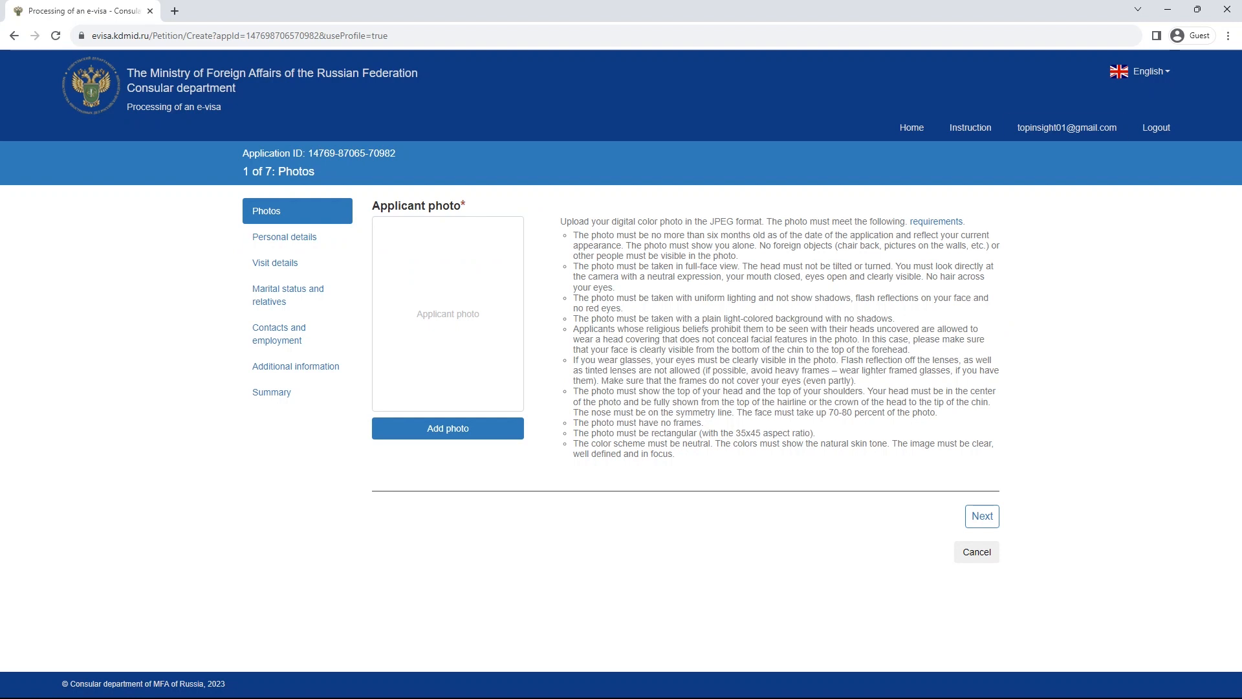
- Resume the draft from Your applications and open Add photo to browse for the file
click(1067, 127)
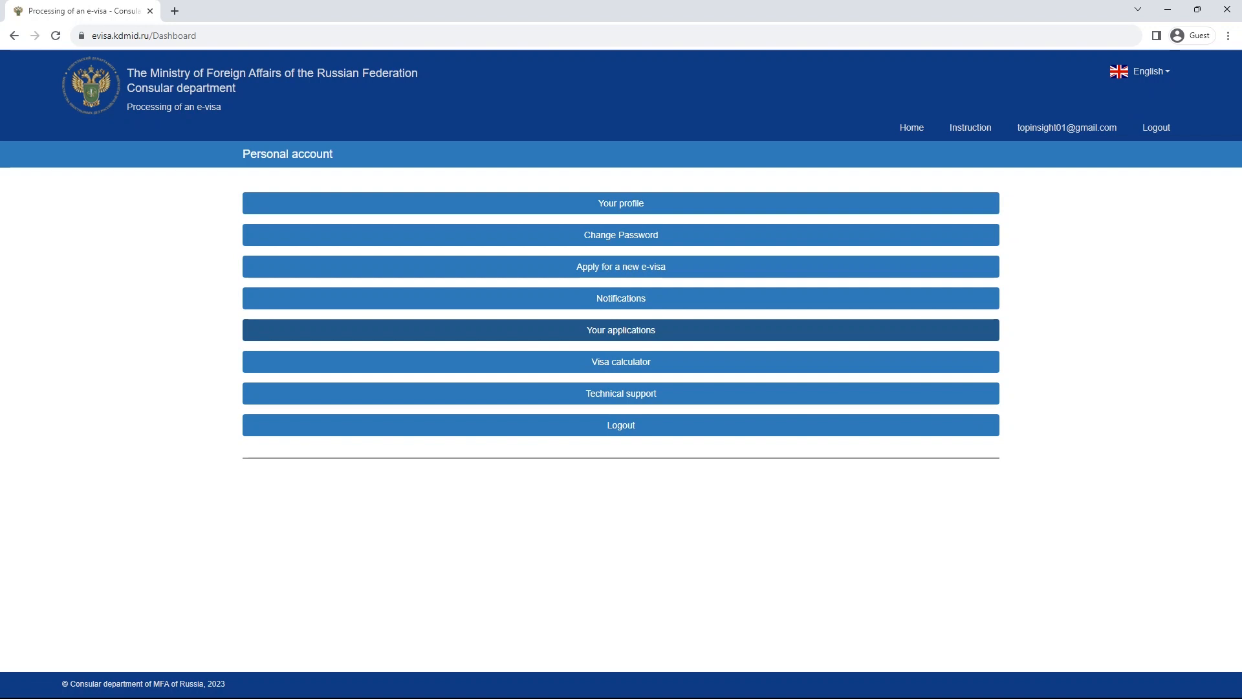
click(686, 329)
click(686, 206)
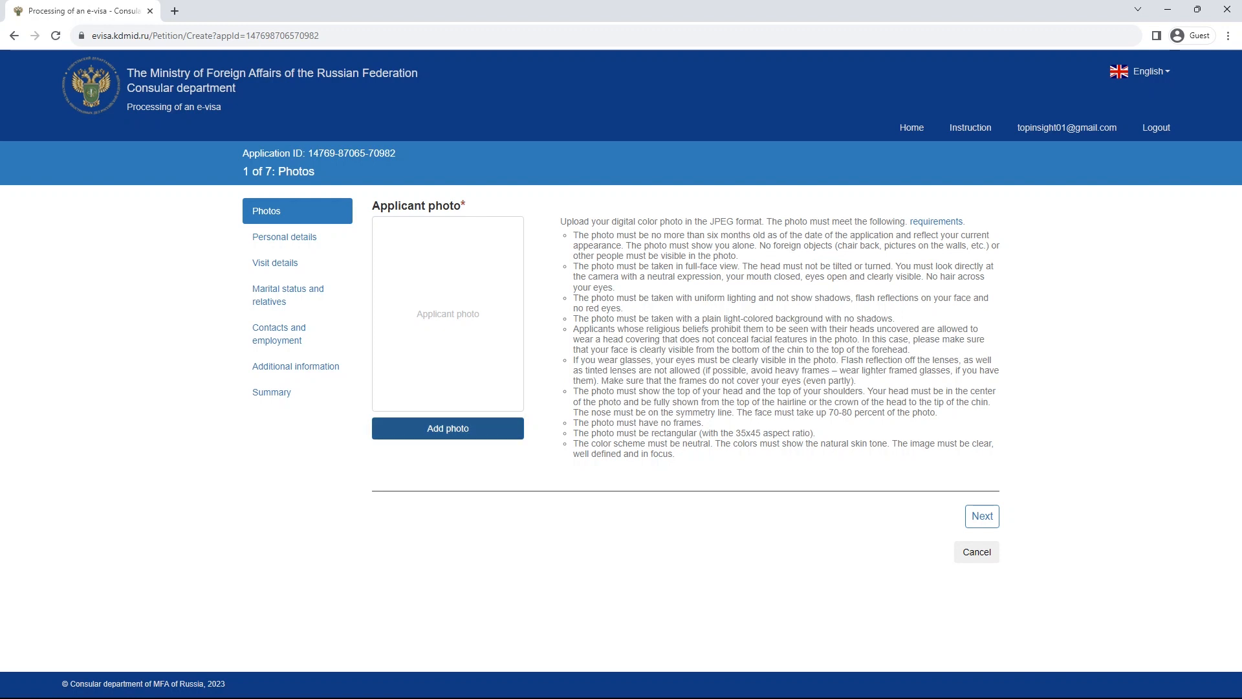
click(448, 428)
click(293, 390)
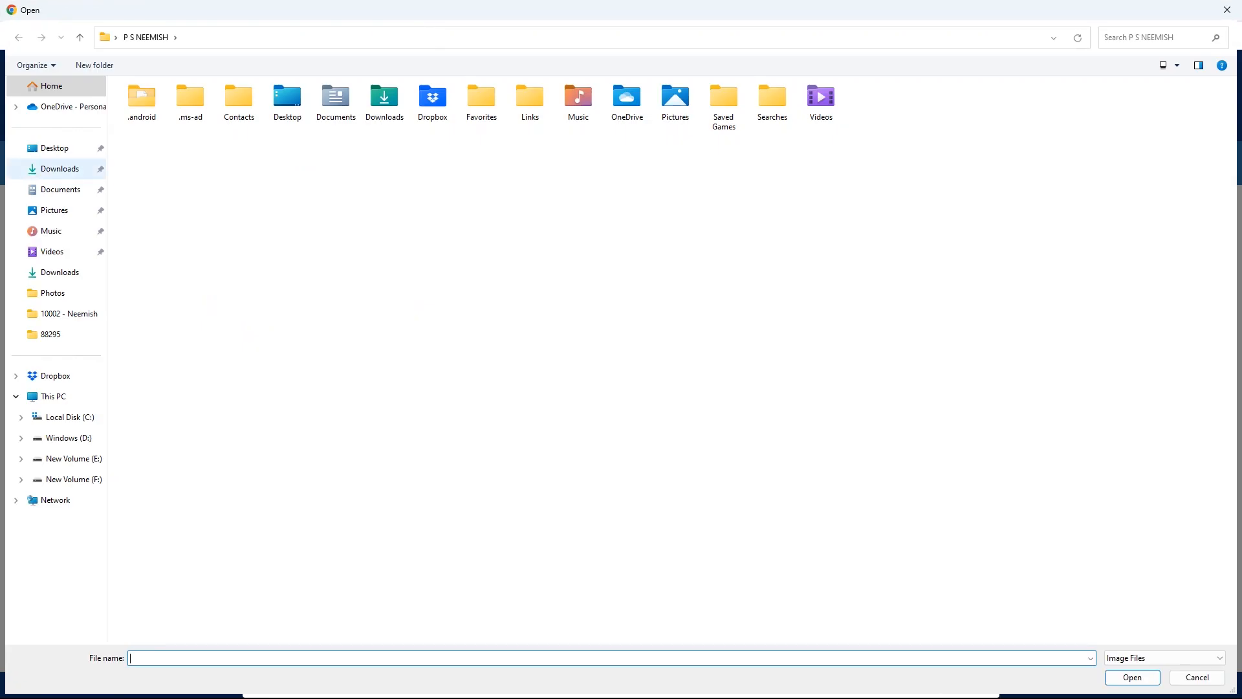
- Upload the Copy-o photo from Documents and continue to Personal details
click(60, 189)
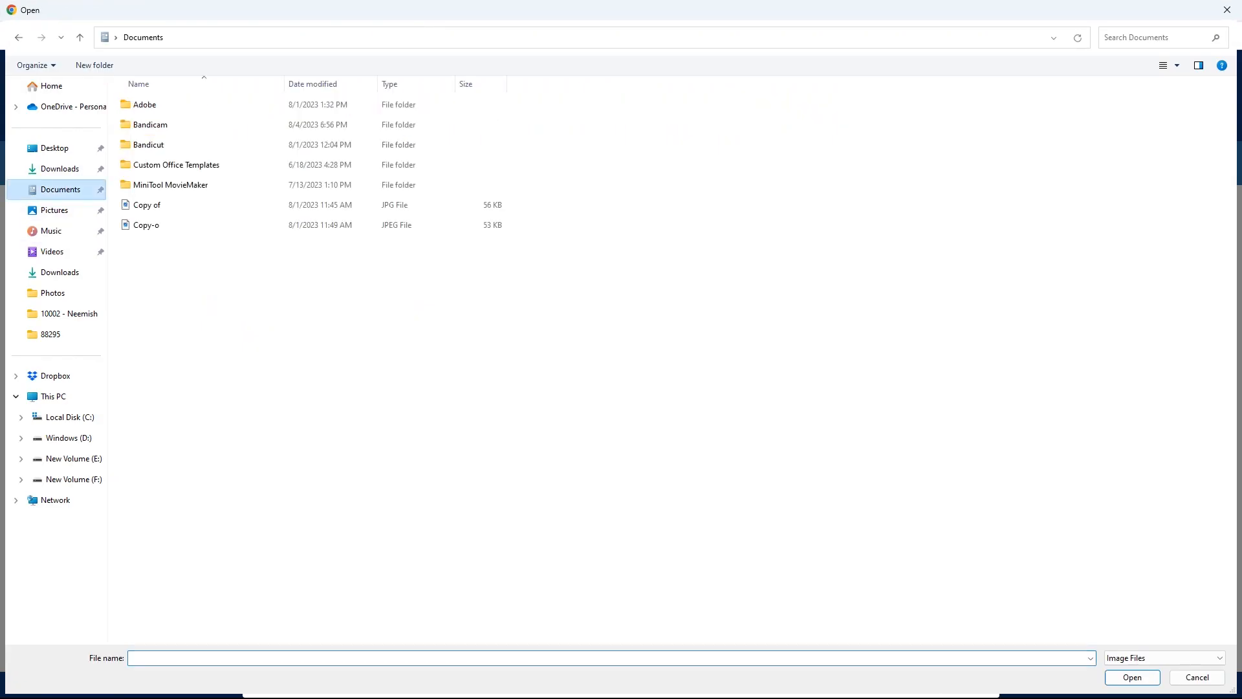
click(146, 224)
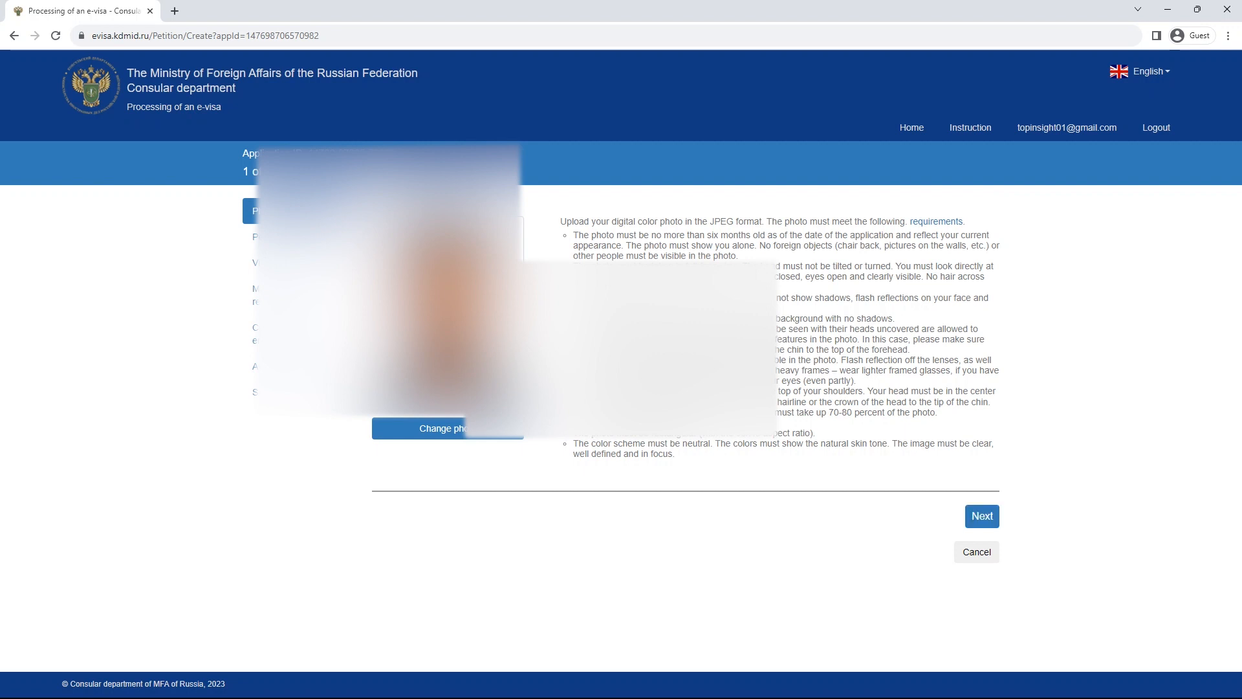
click(988, 515)
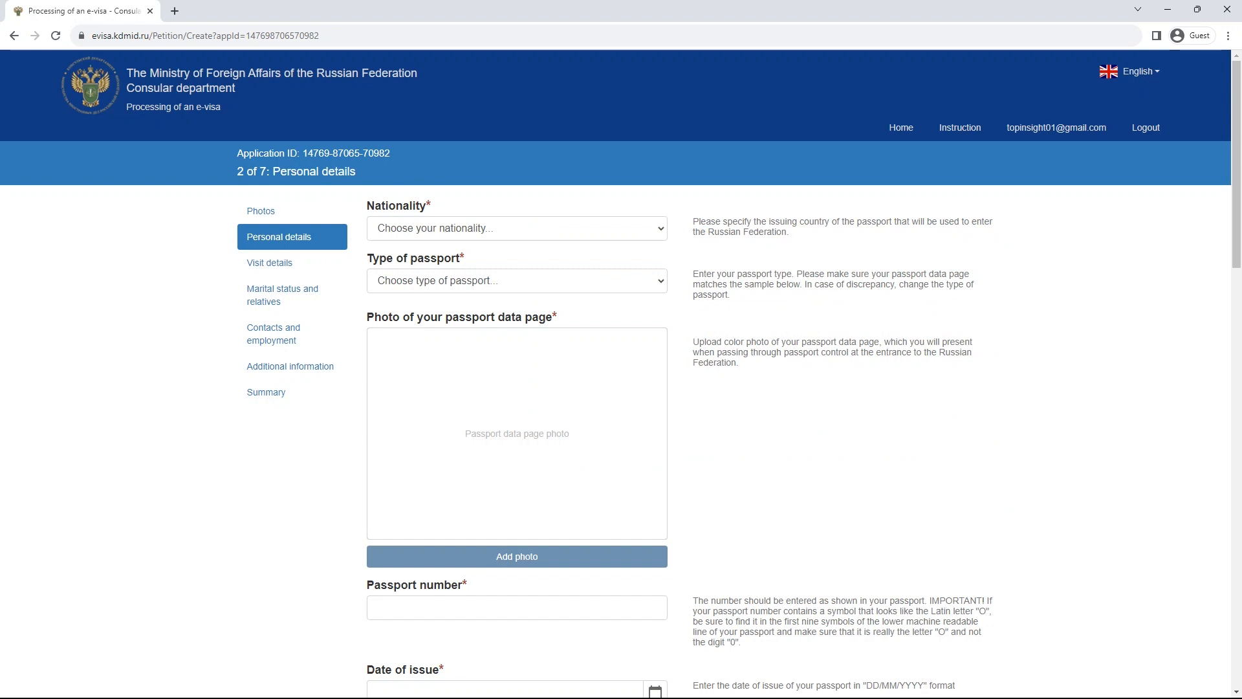
- Choose India as the applicant's nationality
click(517, 229)
scroll(511, 313, down, 8)
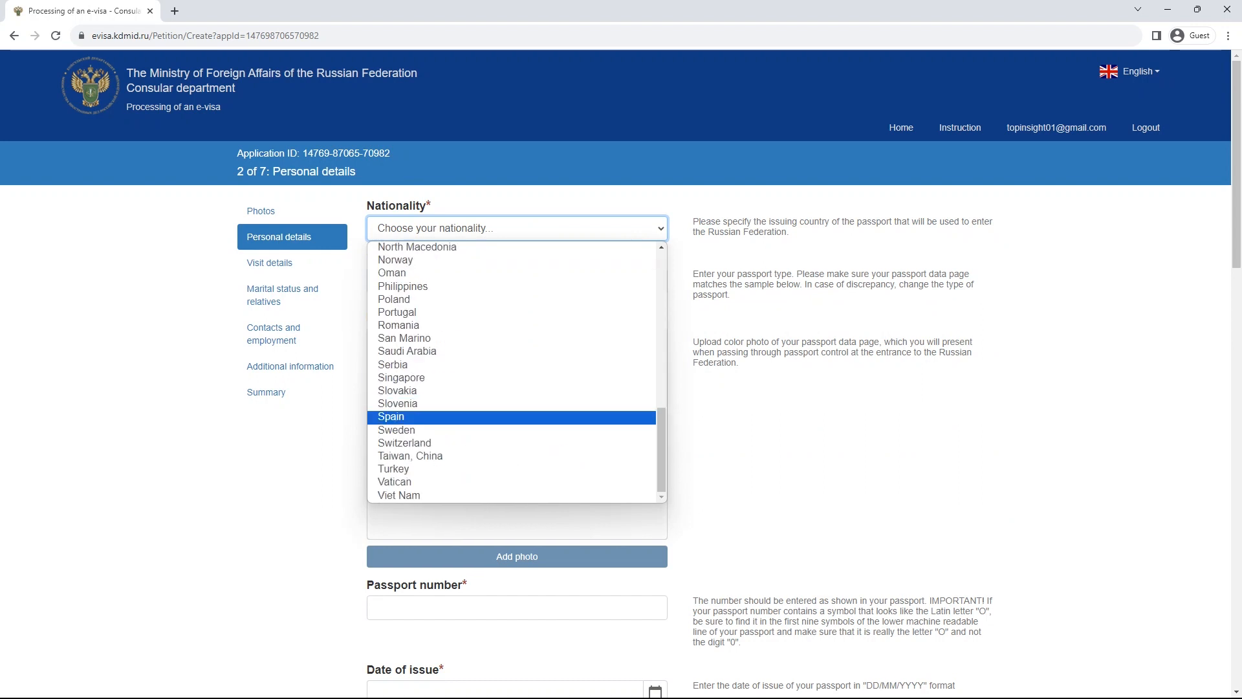
click(776, 472)
scroll(621, 375, down, 15)
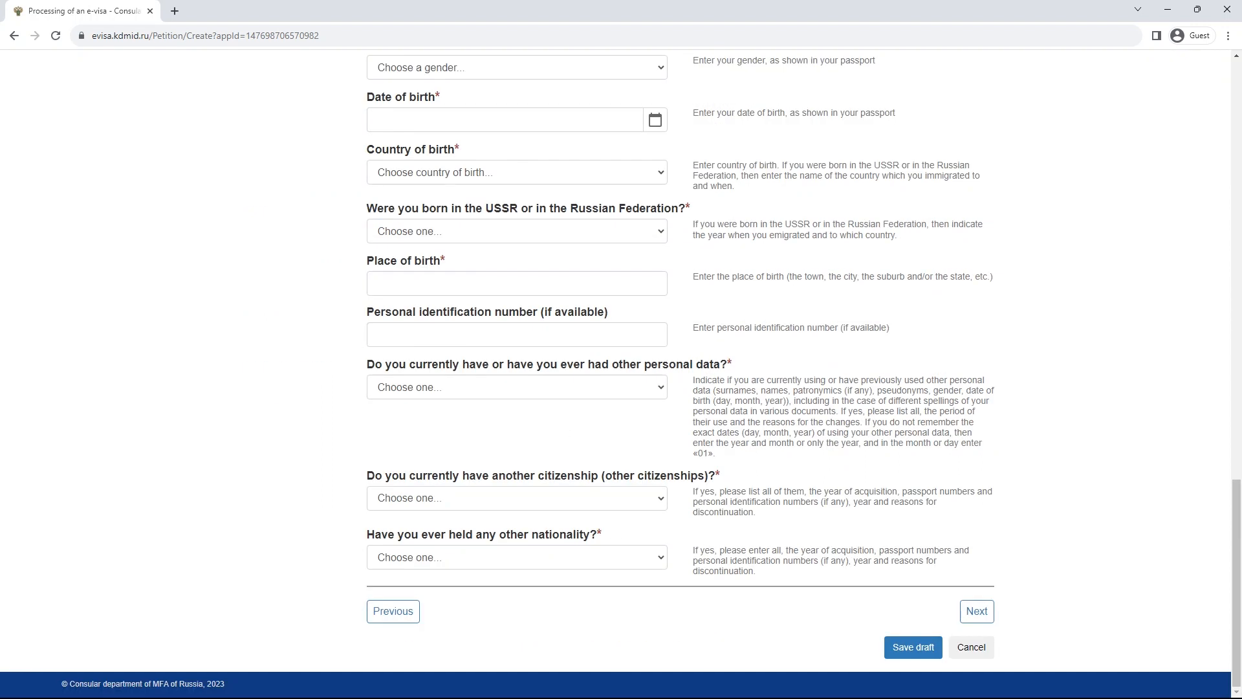
scroll(621, 375, up, 15)
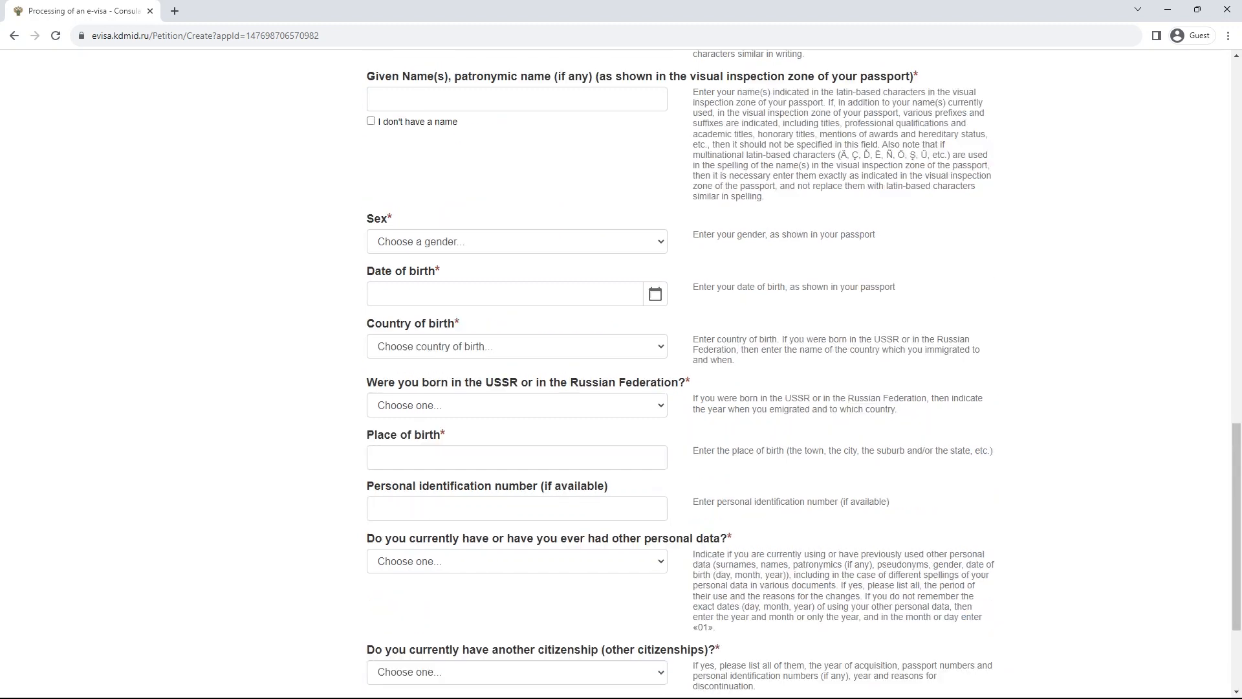
scroll(621, 375, down, 4)
scroll(621, 375, up, 4)
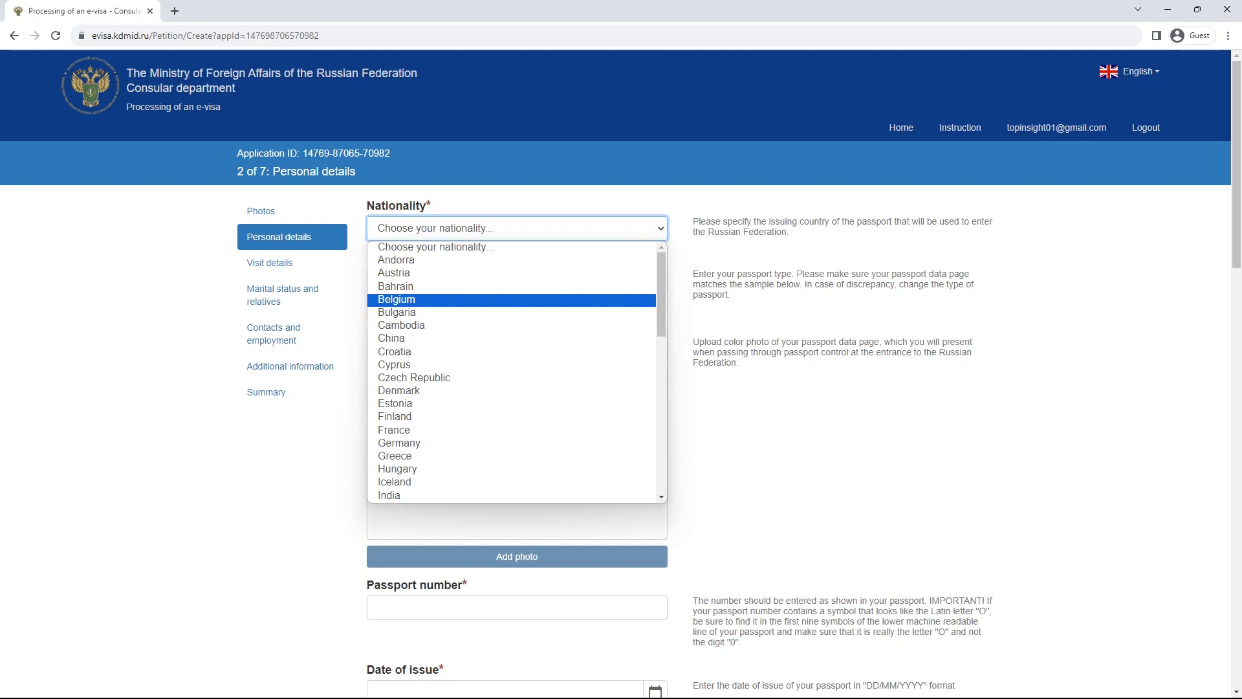
text(in)
key(Return)
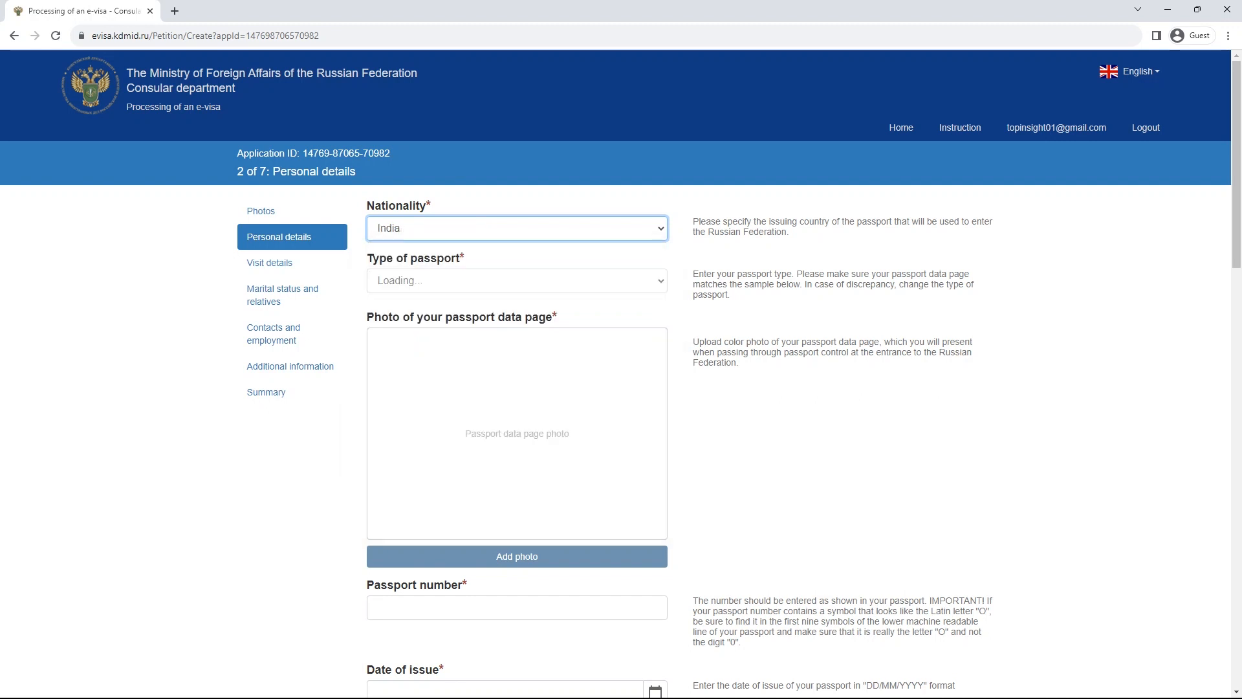
- Set the type of passport to Passport
click(455, 285)
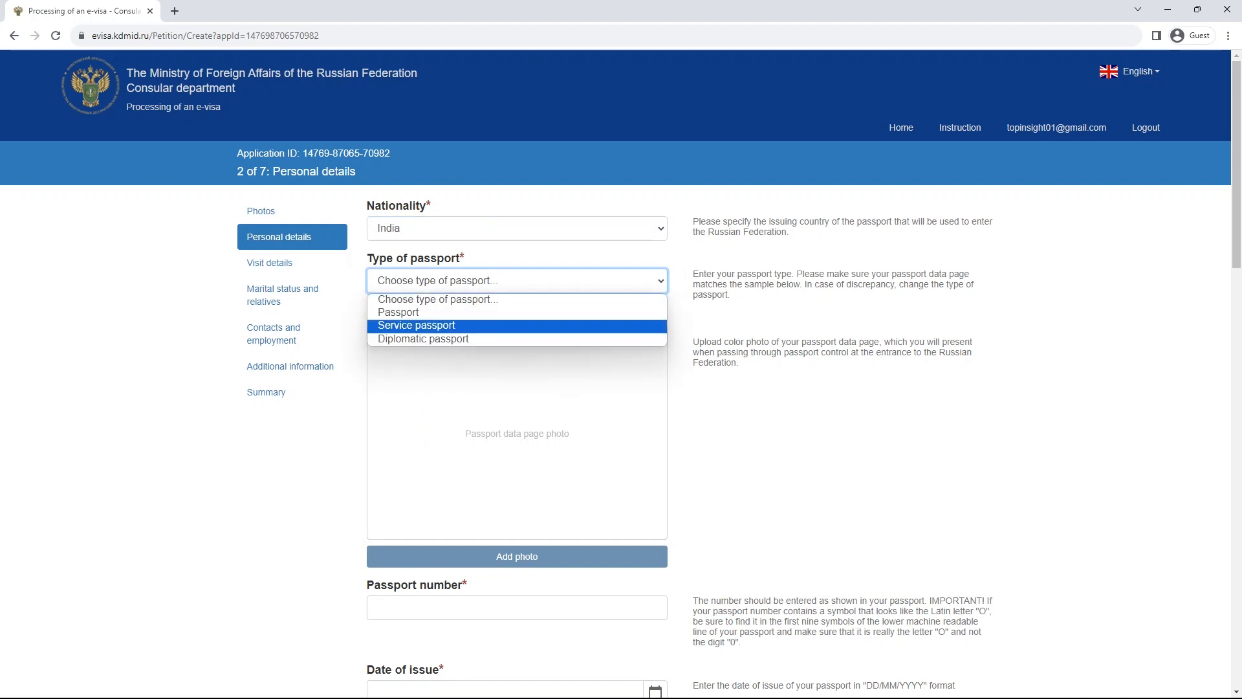
key(Up)
key(Return)
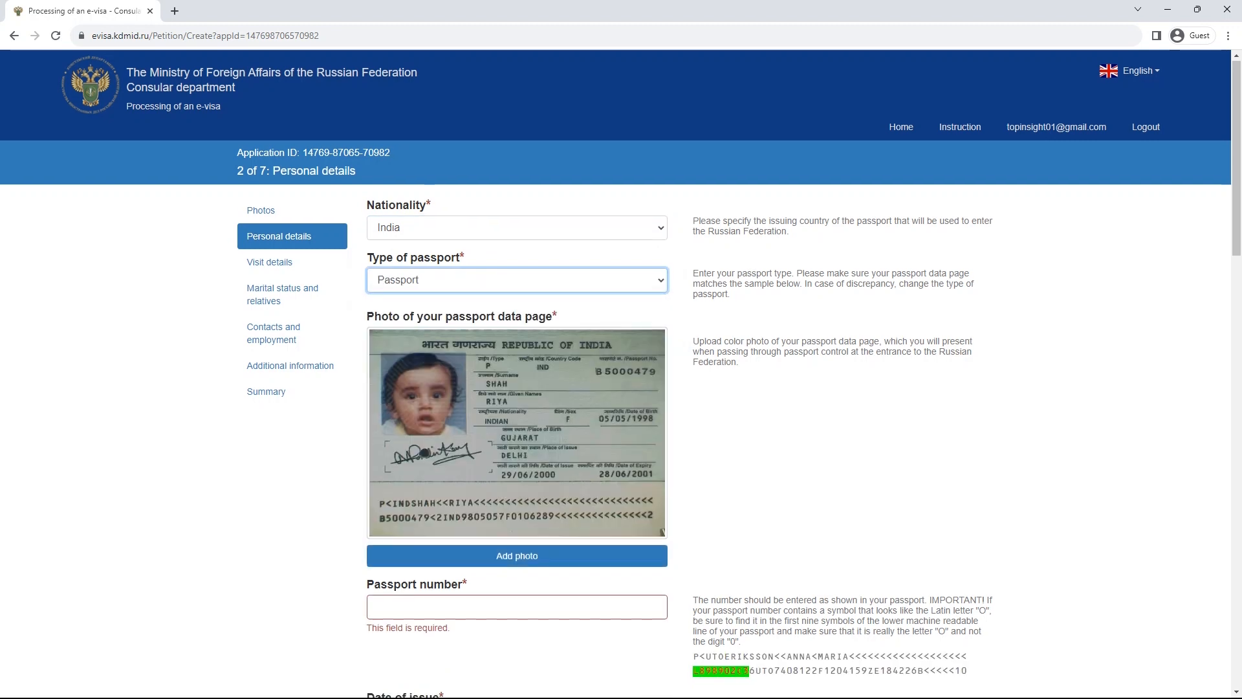
- Enter the applicant's passport number, removing an extra trailing digit
text(V)
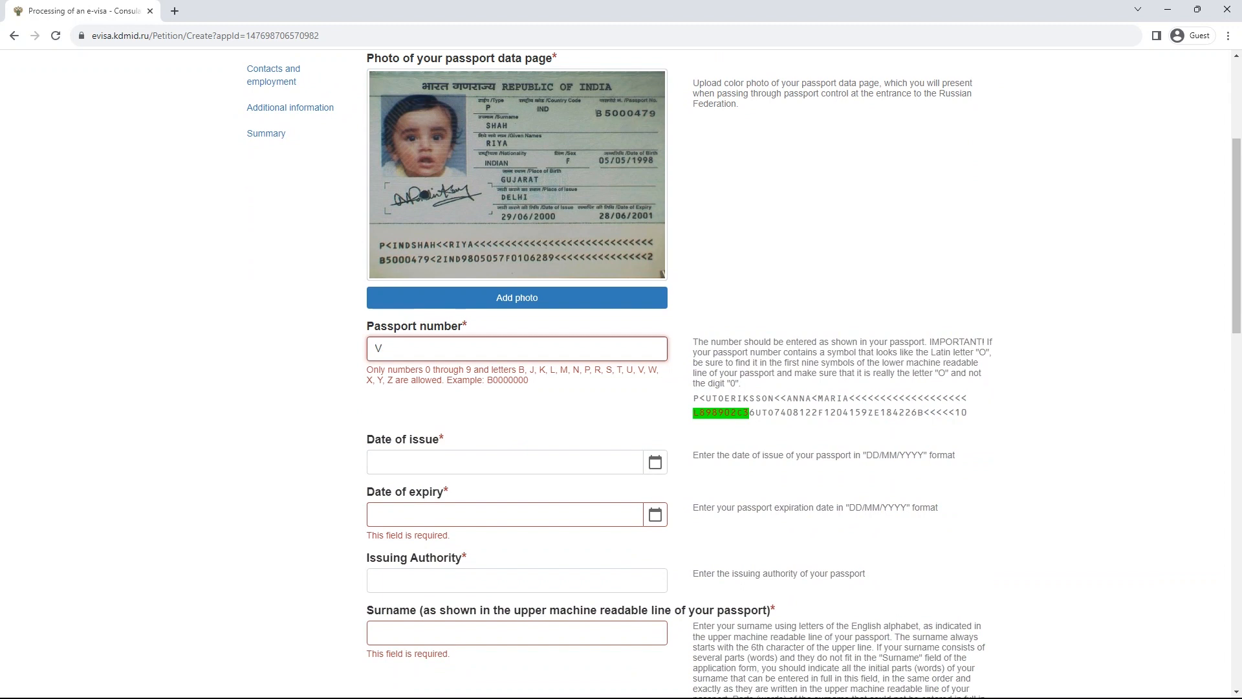
mouse_move(612, 369)
mouse_down()
mouse_move(626, 369)
mouse_move(594, 369)
mouse_up()
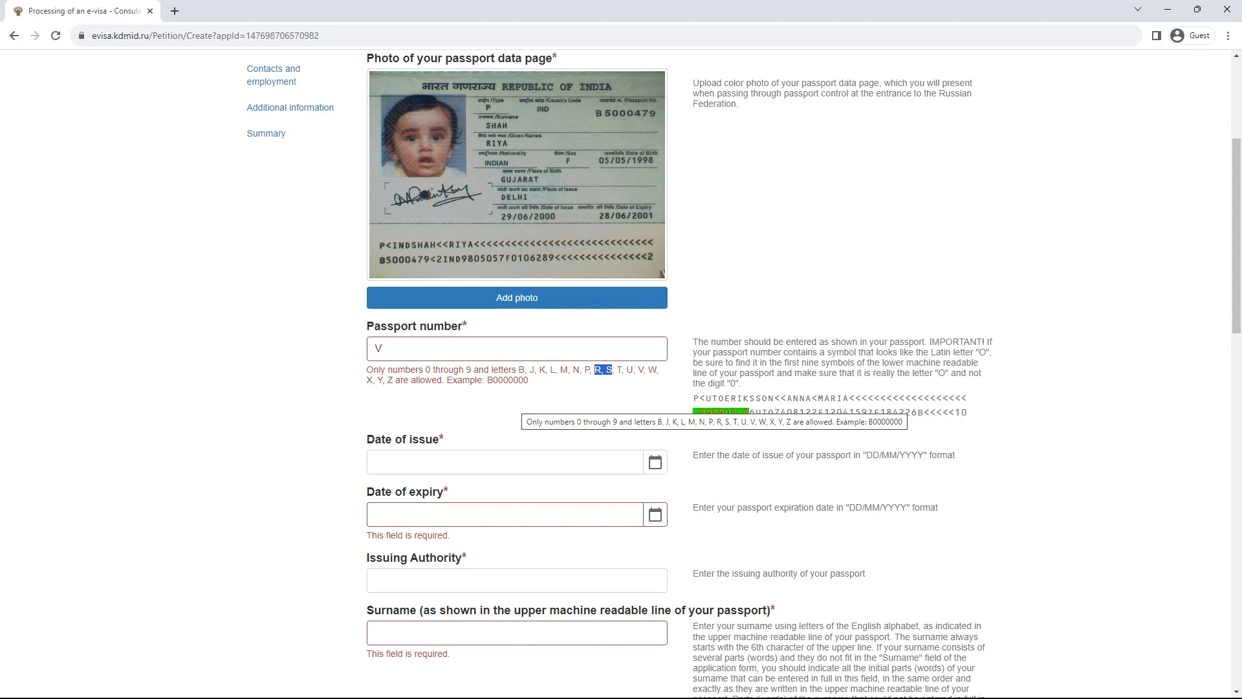
click(502, 348)
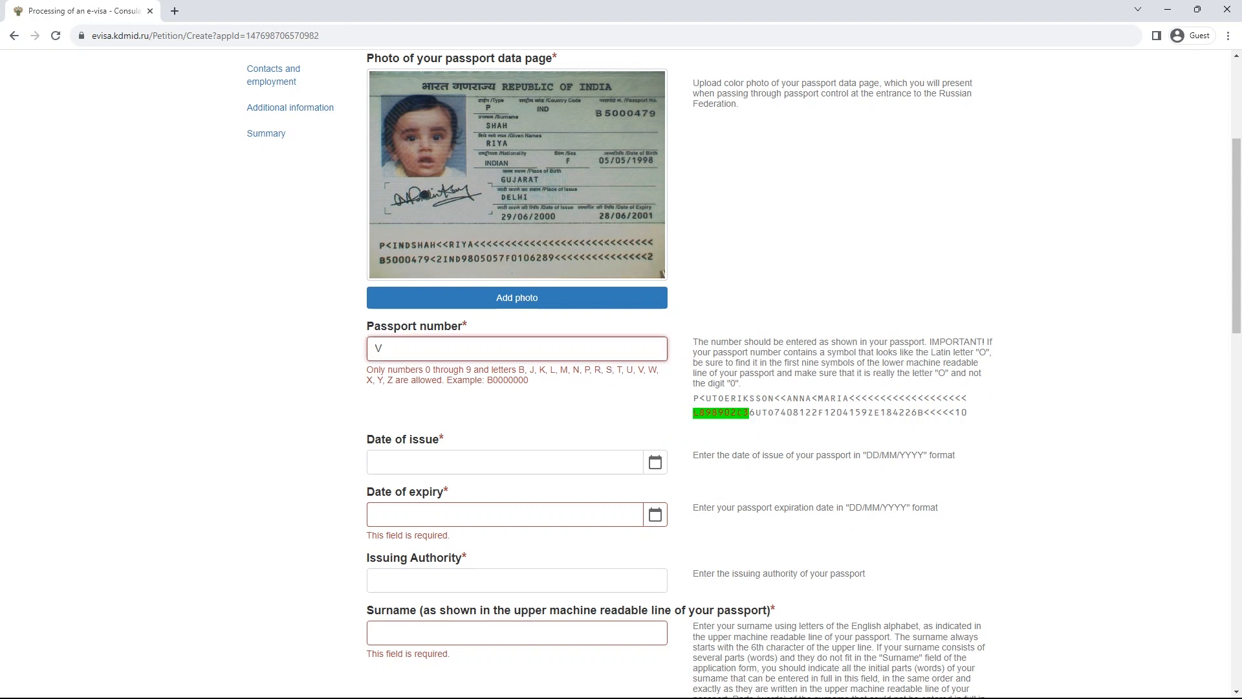
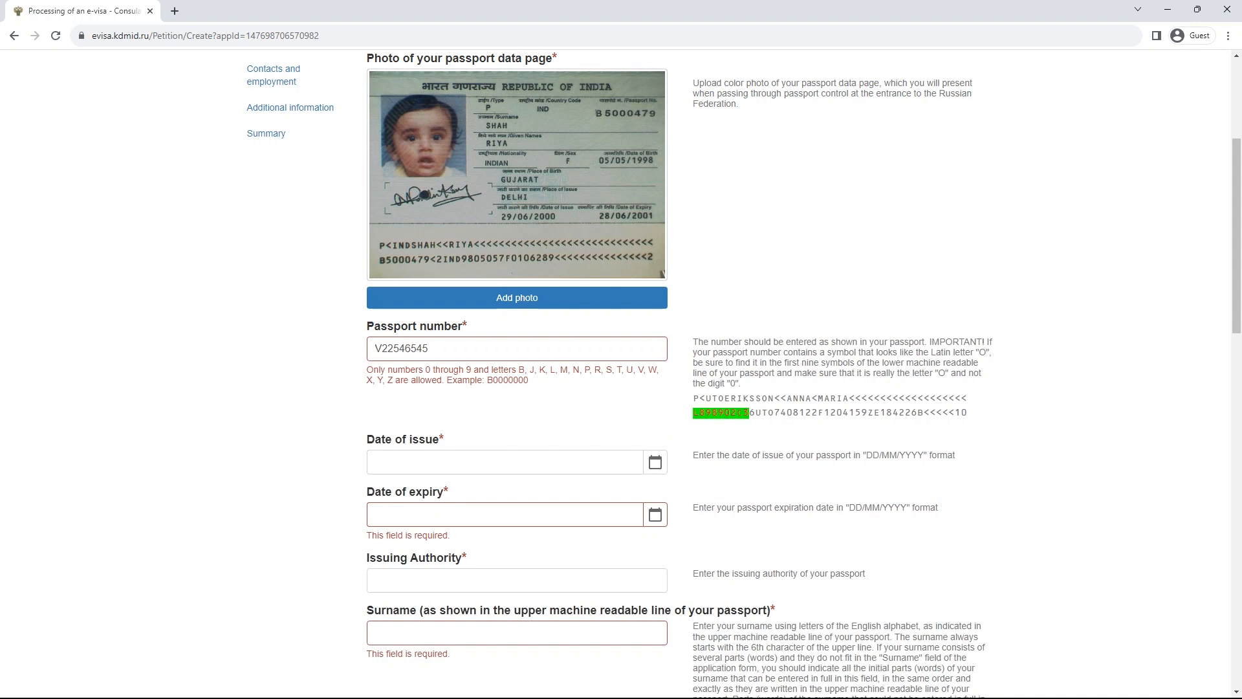
scroll(621, 369, down, 1)
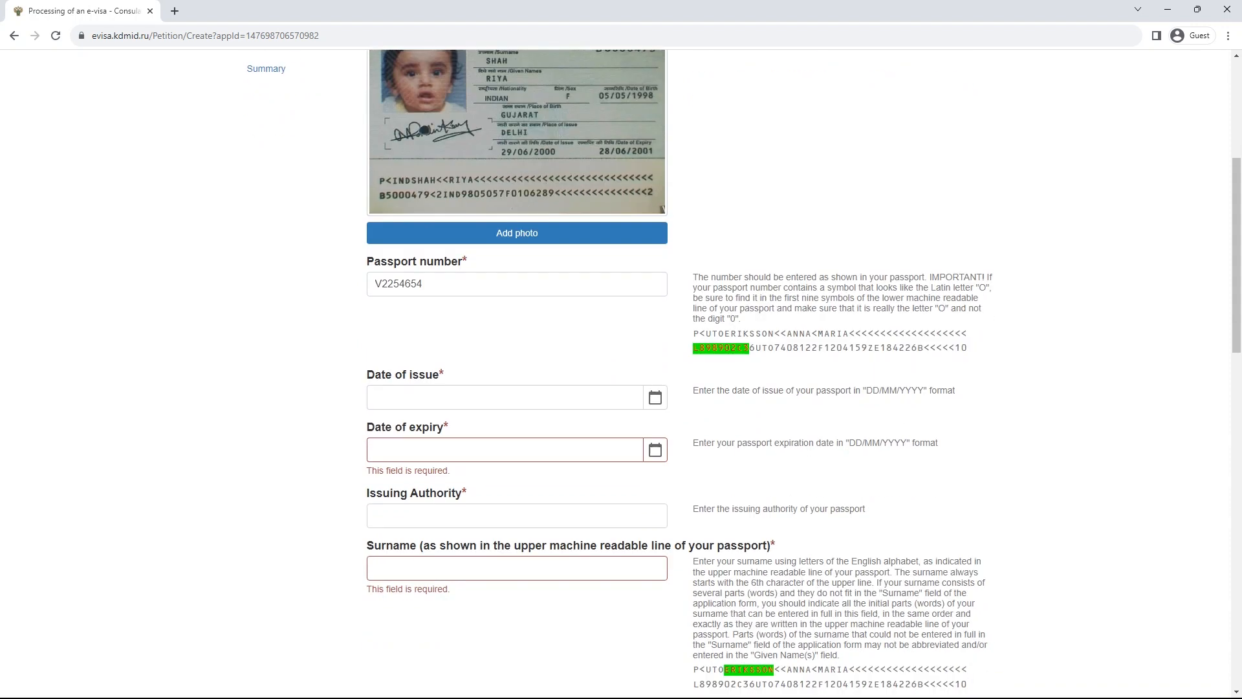
click(656, 397)
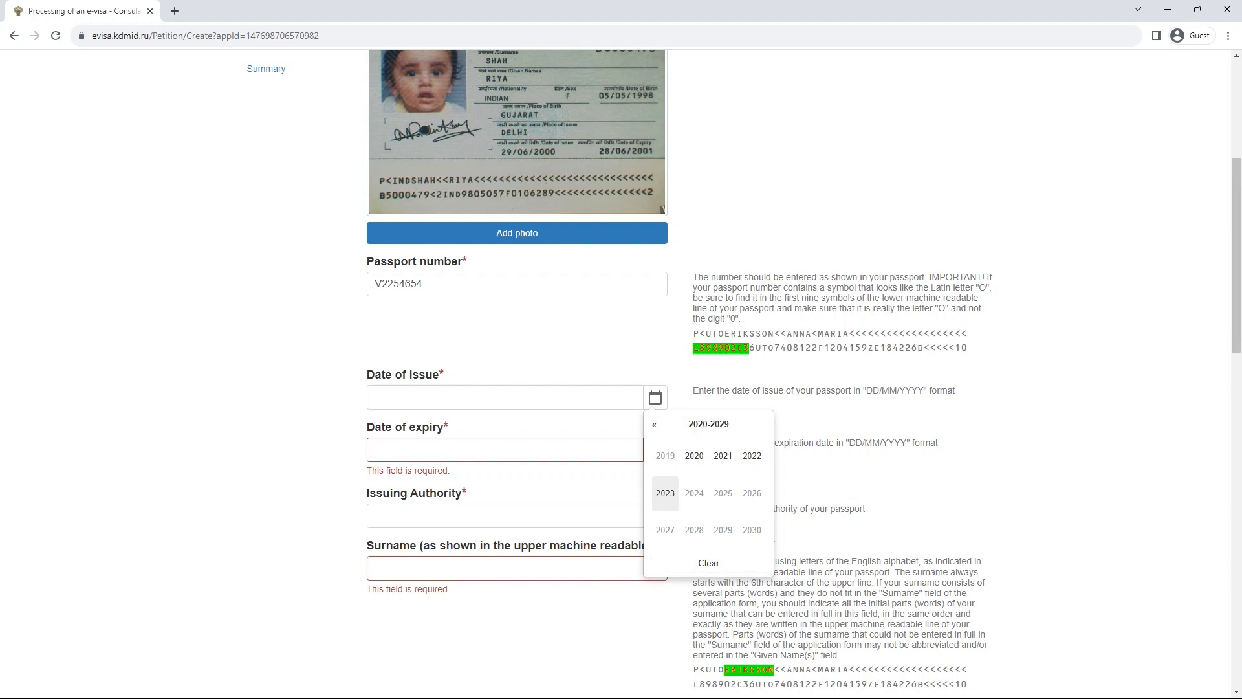
- Set the passport's date of issue to 01.01.2020 in the calendar
click(694, 455)
click(665, 456)
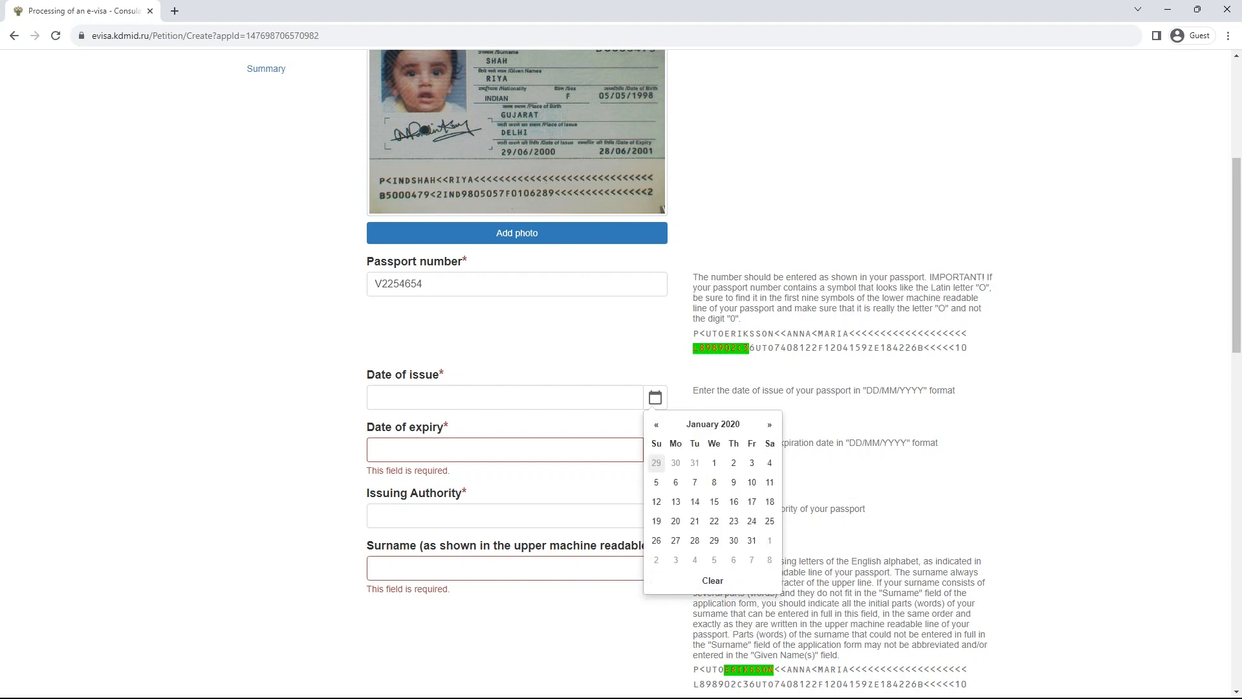
click(714, 462)
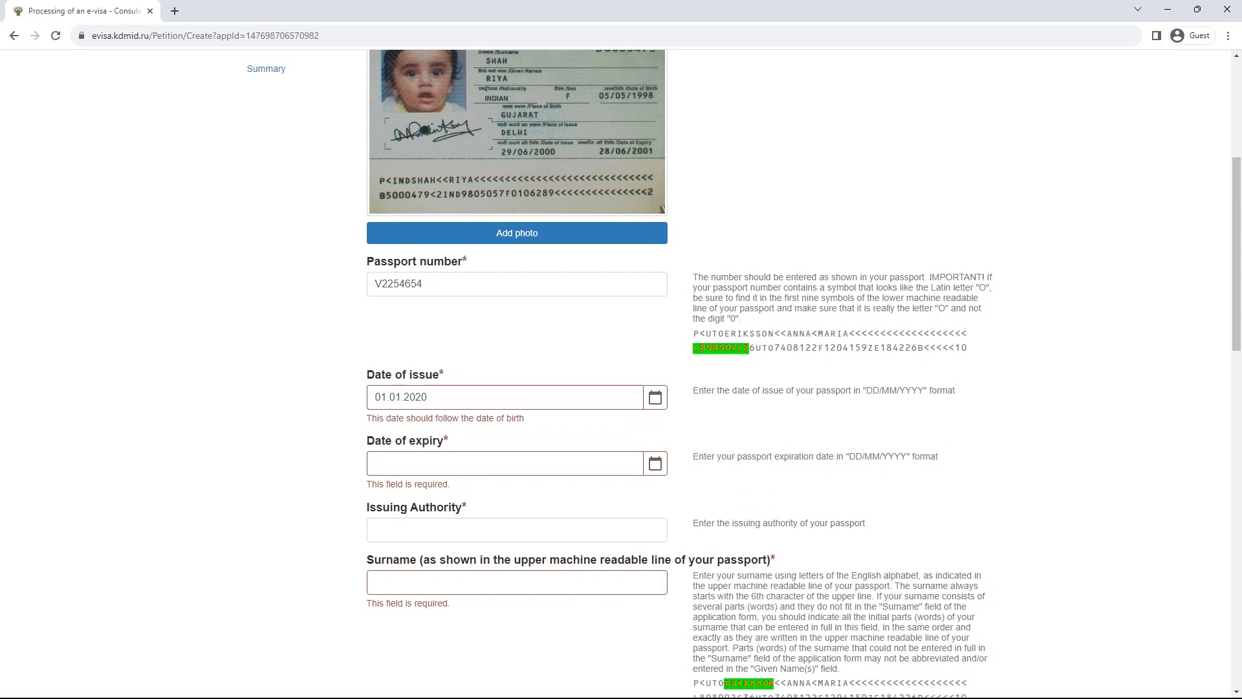
scroll(656, 334, down, 2)
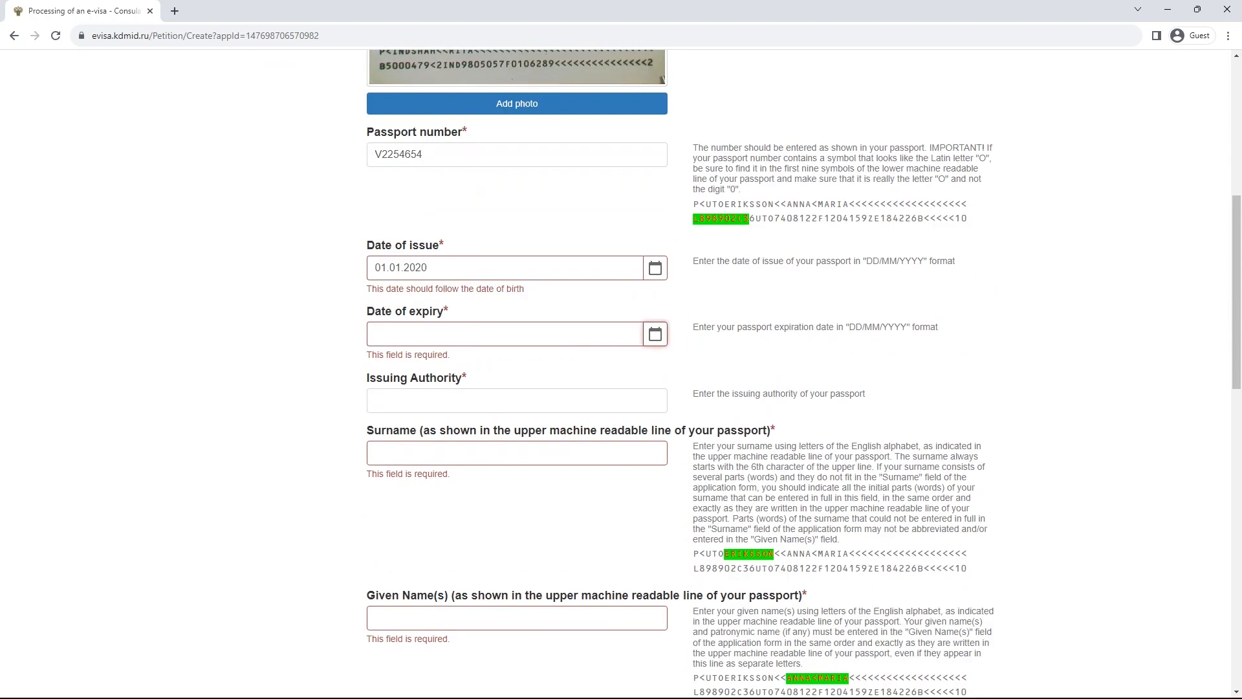
- Set the passport's date of expiry to 01.01.2030
click(655, 334)
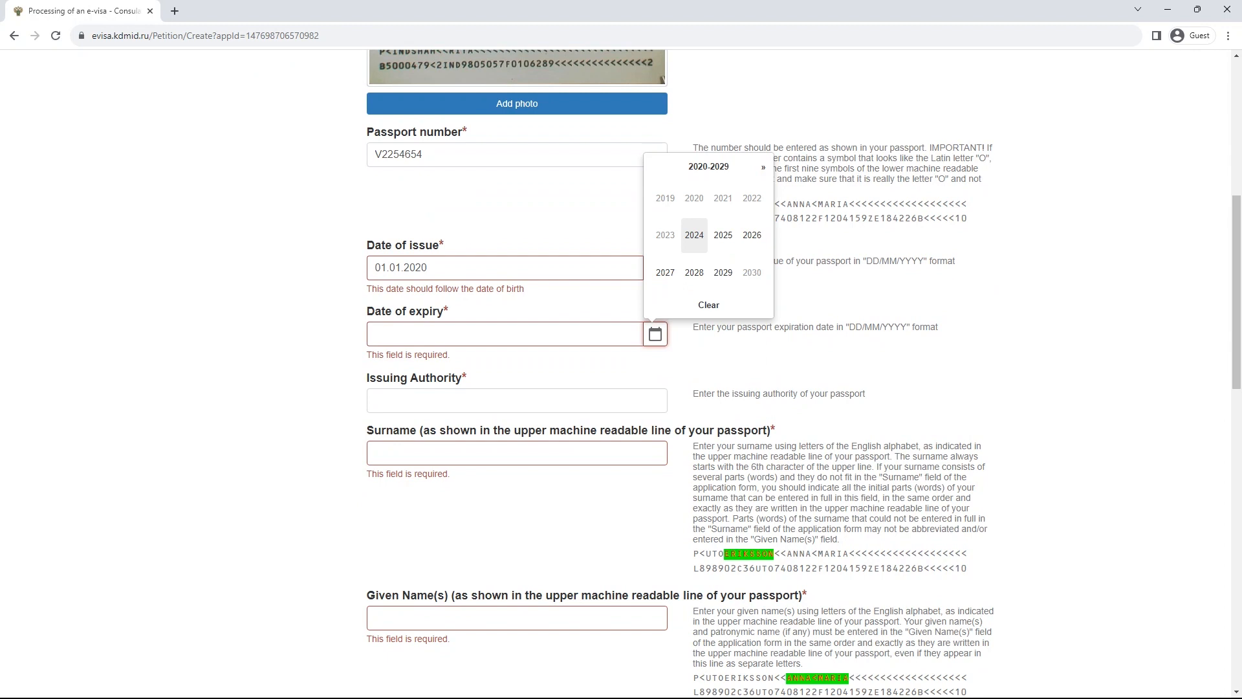
click(752, 272)
click(665, 197)
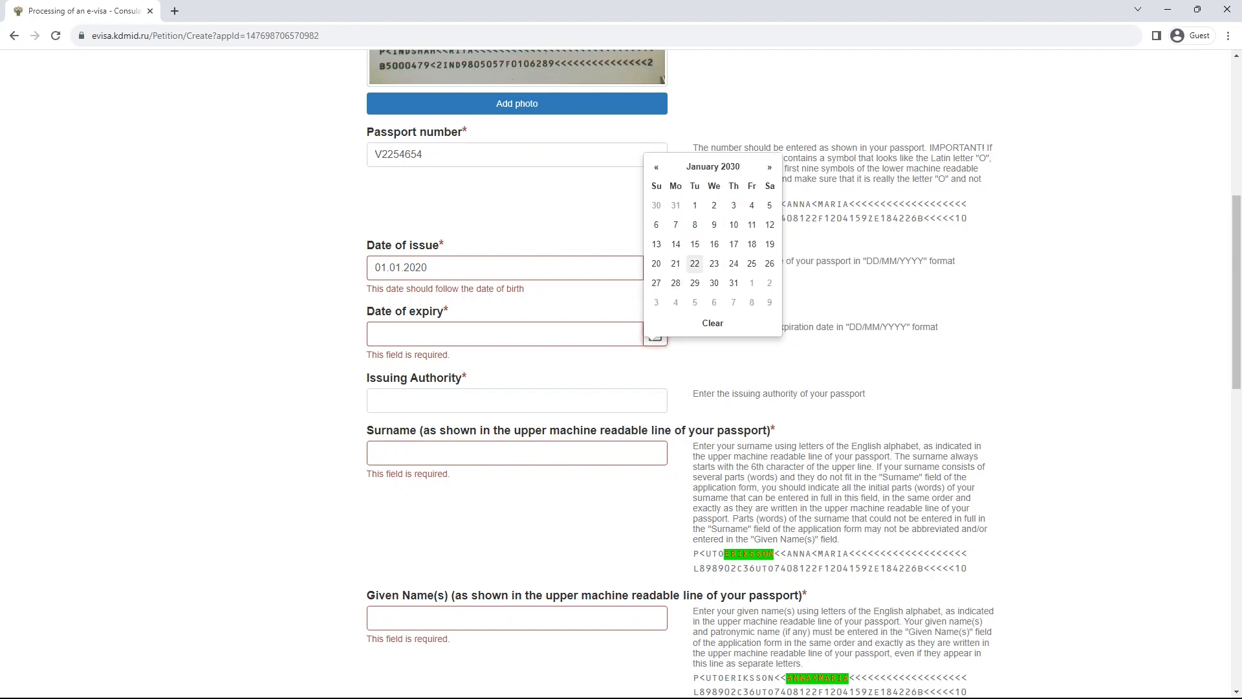
click(695, 206)
scroll(621, 369, down, 3)
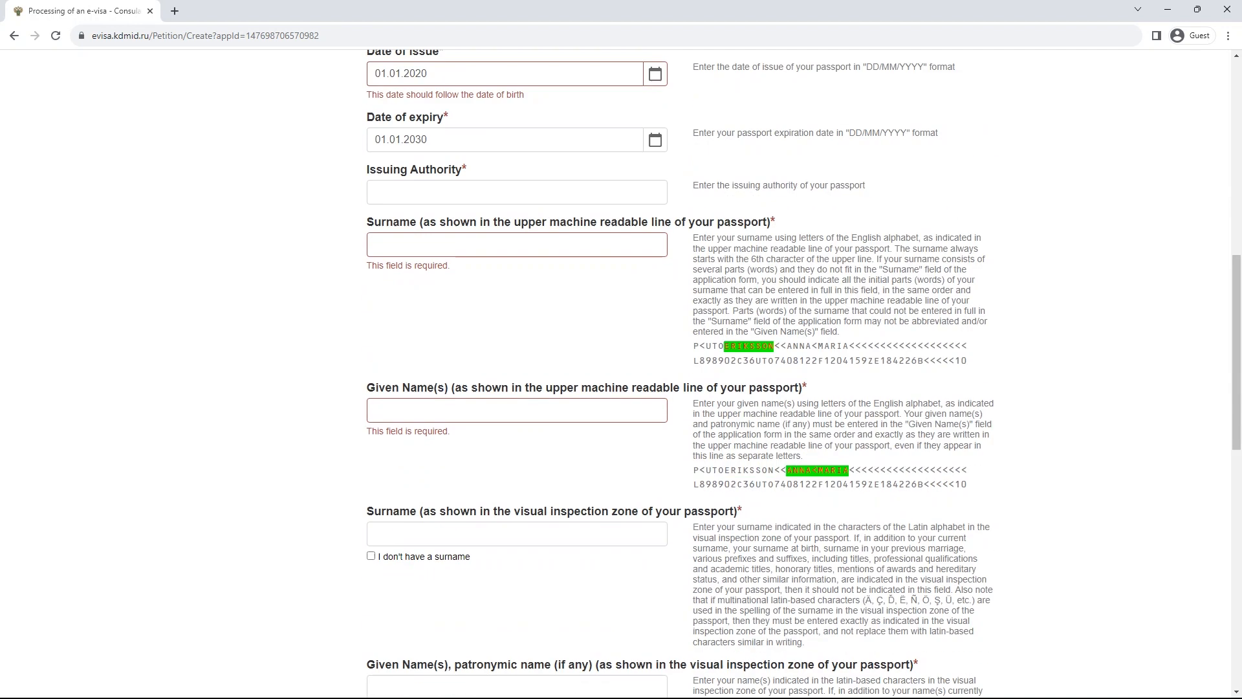
click(516, 192)
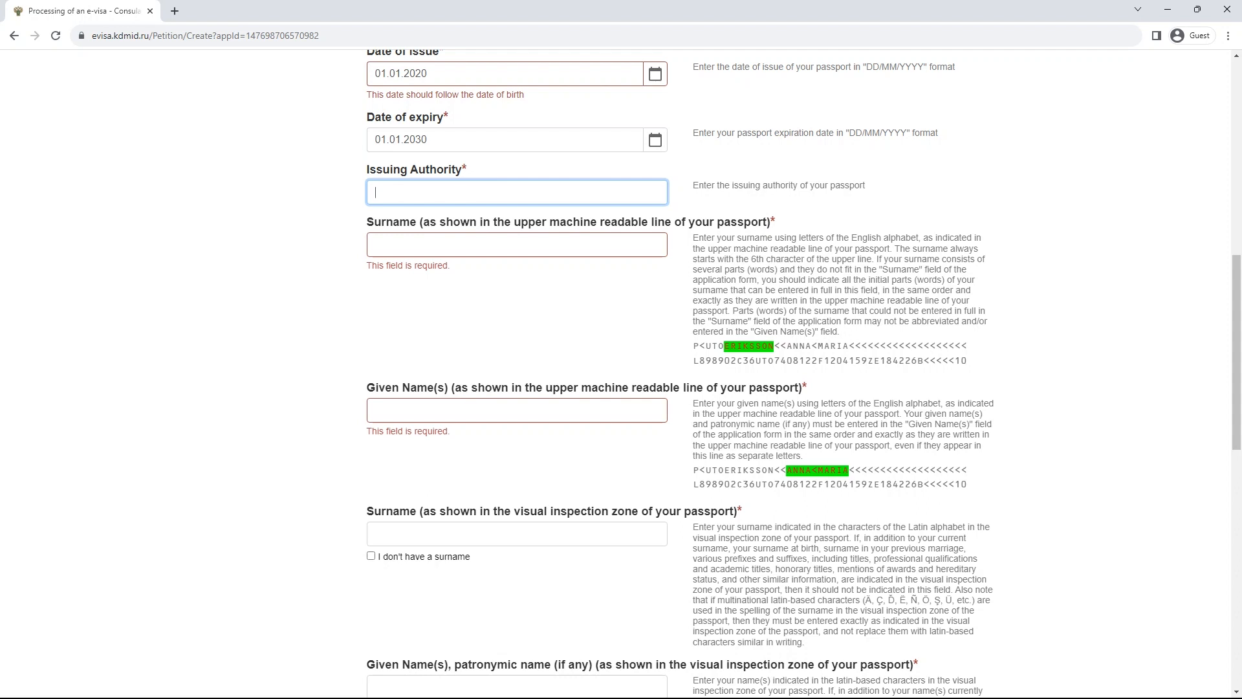
- In a new tab, load the Google Images search for 'image of india passport'
scroll(620, 375, up, 6)
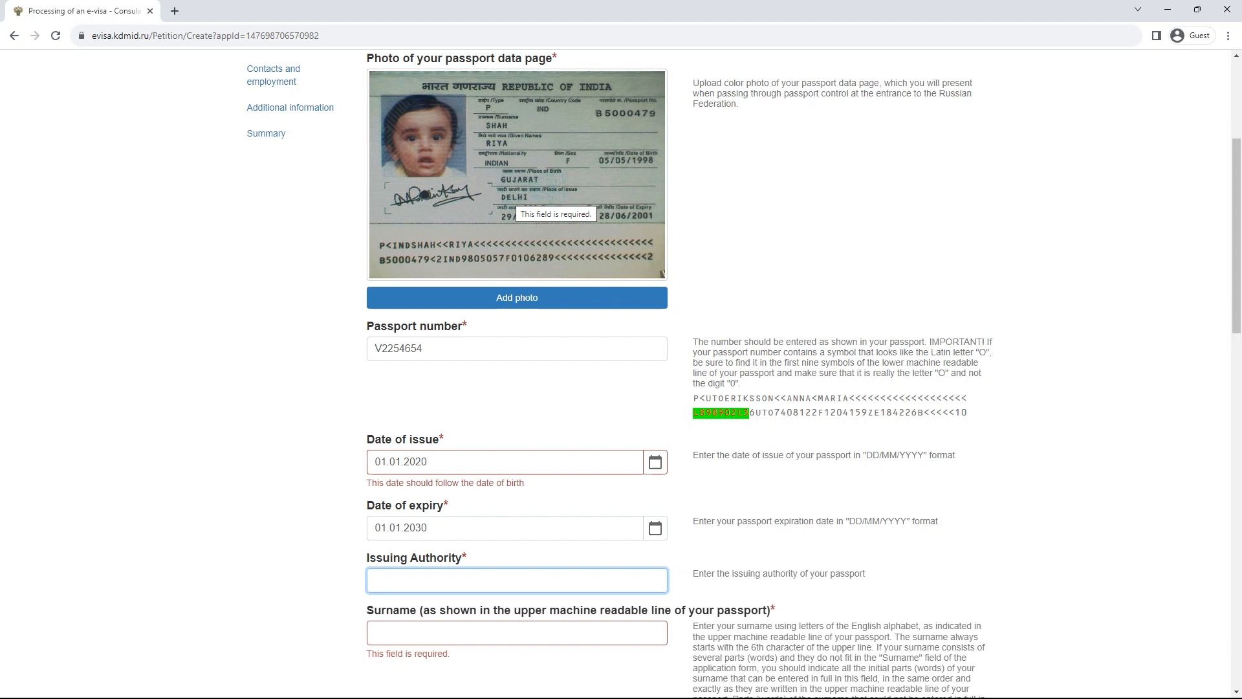
scroll(621, 375, down, 4)
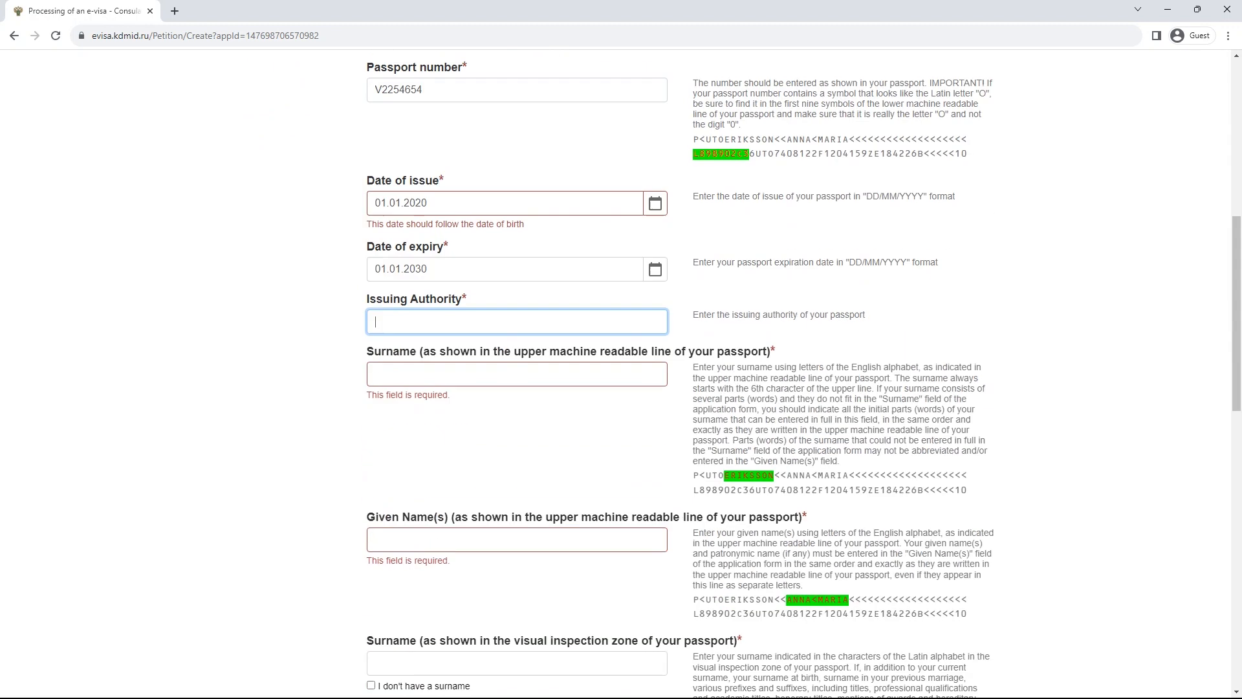
drag(456, 300, 367, 54)
click(367, 58)
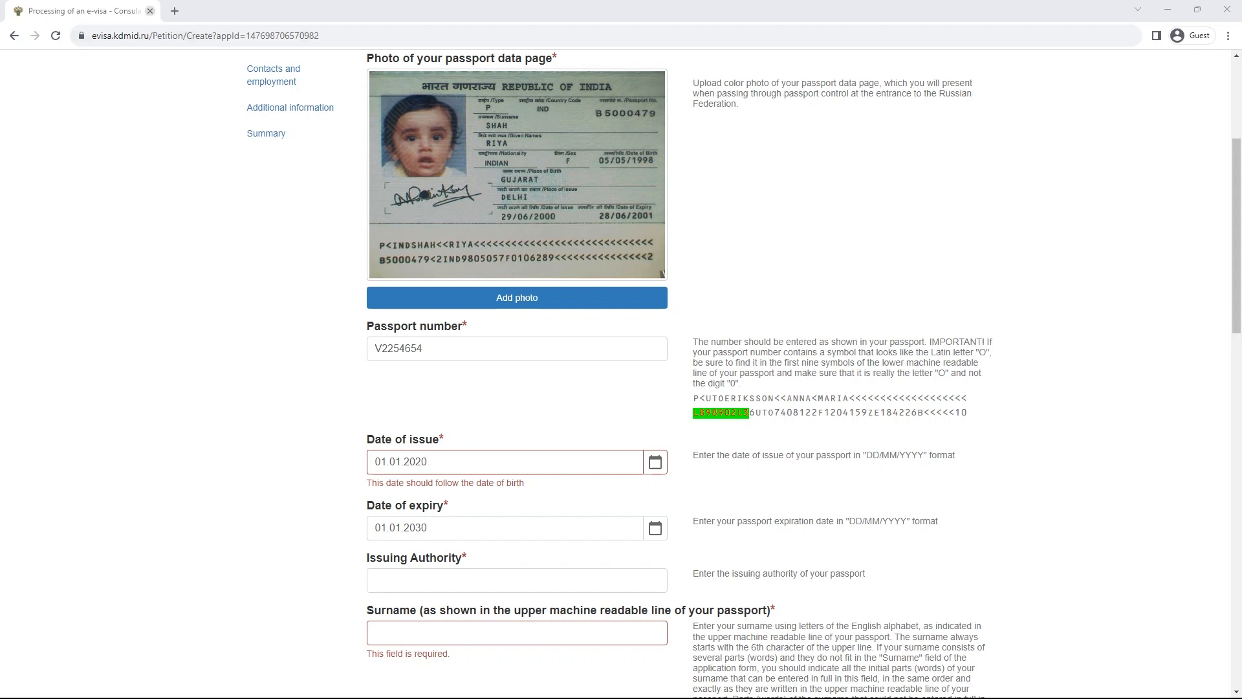
key(ctrl+t)
key(ctrl+v)
key(Return)
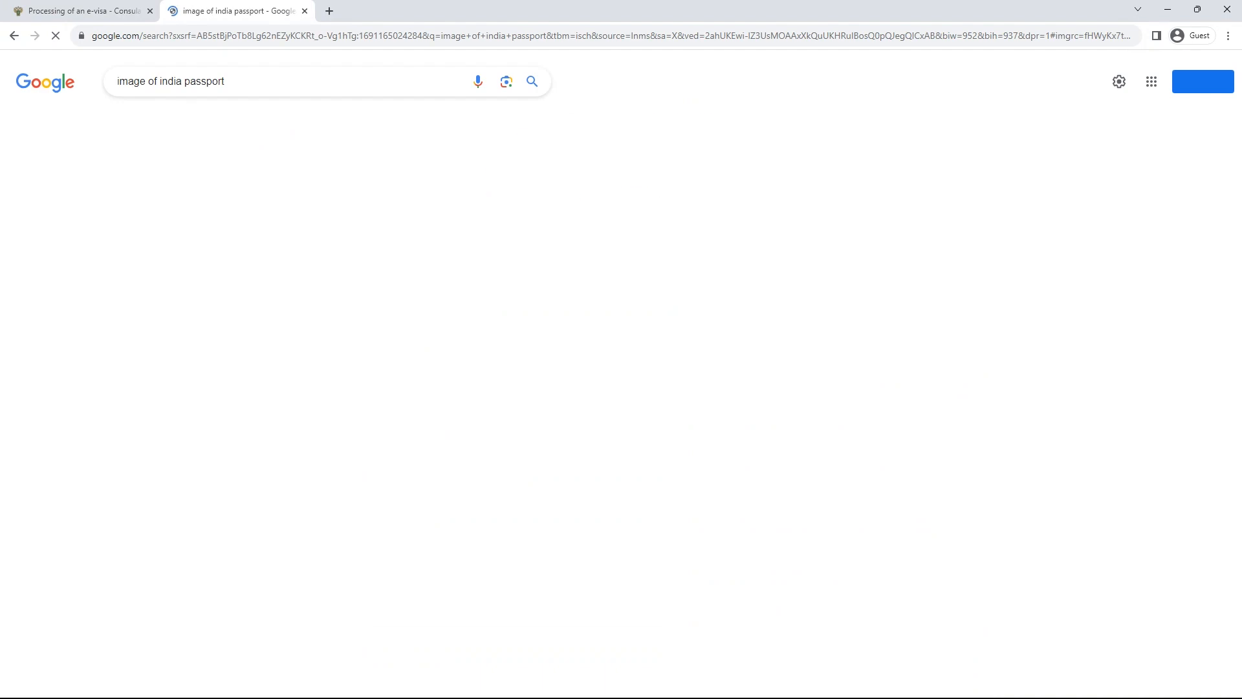
- Preview the Gadgets 360 and Getty Images passport pictures, then close the search tab
scroll(575, 375, down, 3)
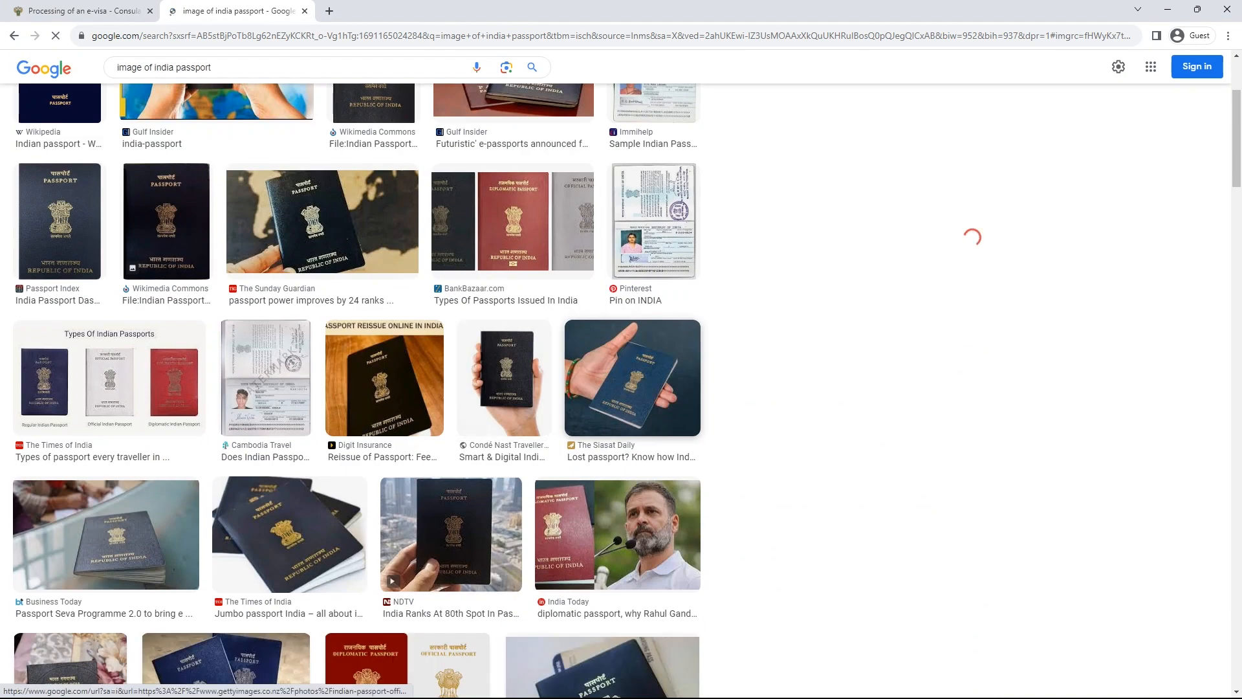
click(576, 331)
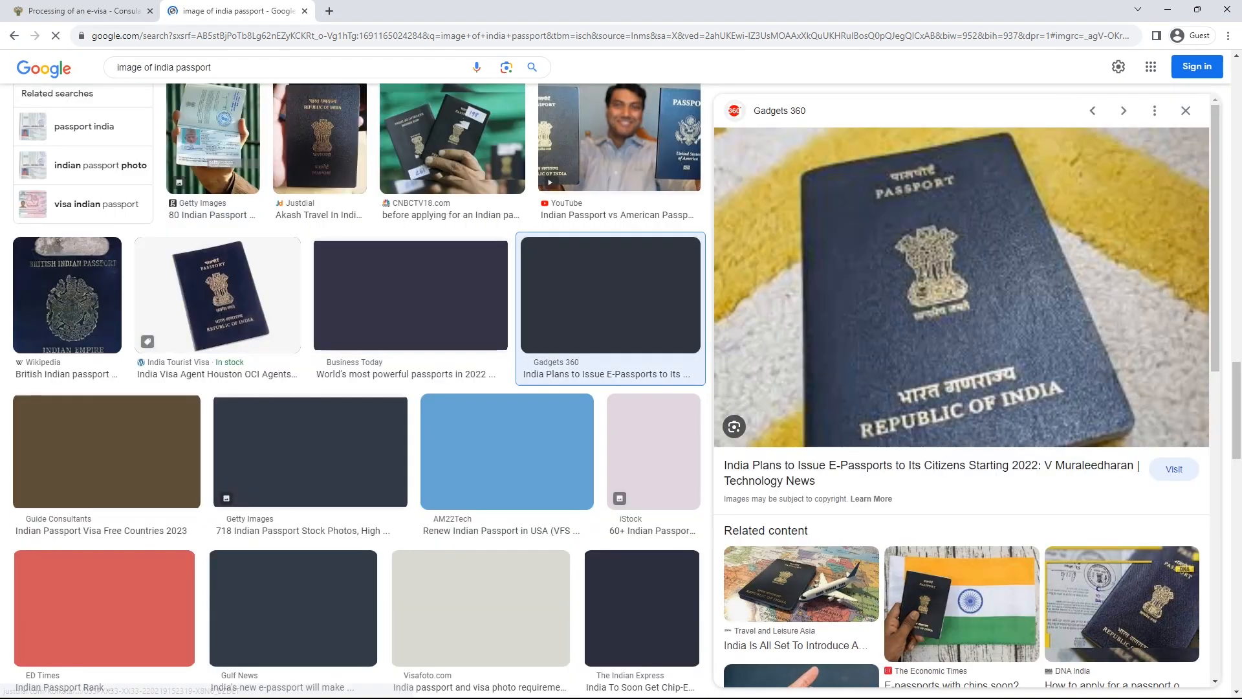
click(213, 142)
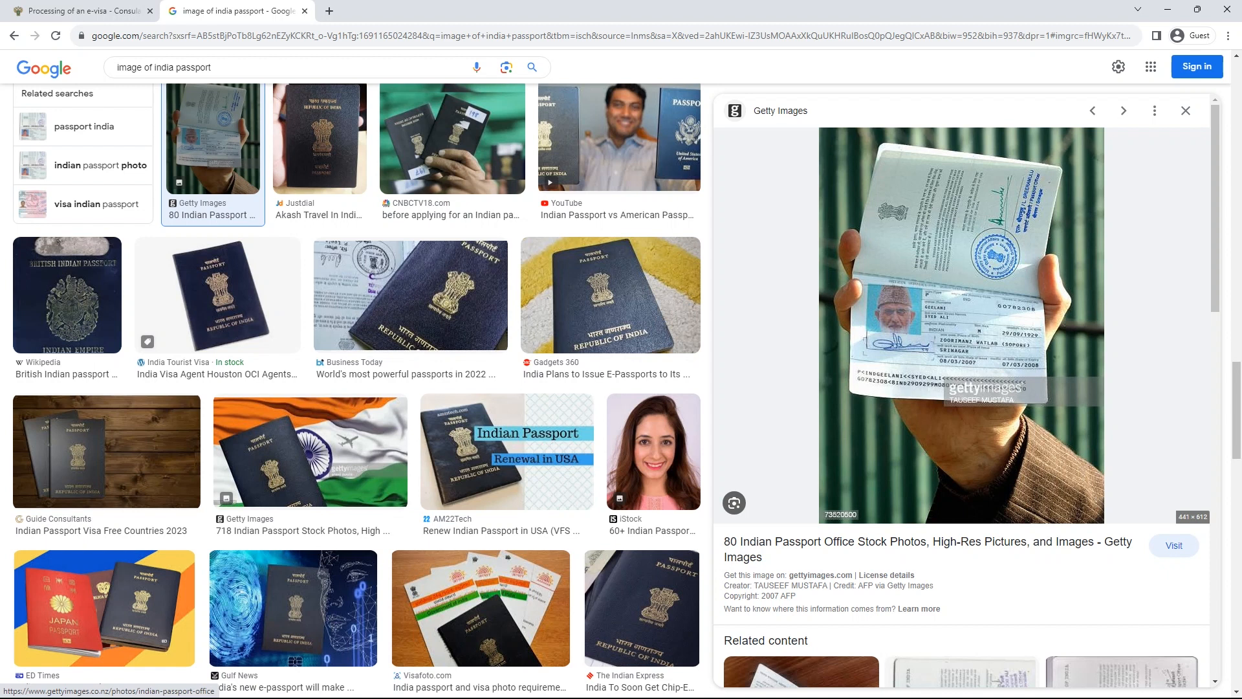
scroll(355, 388, up, 5)
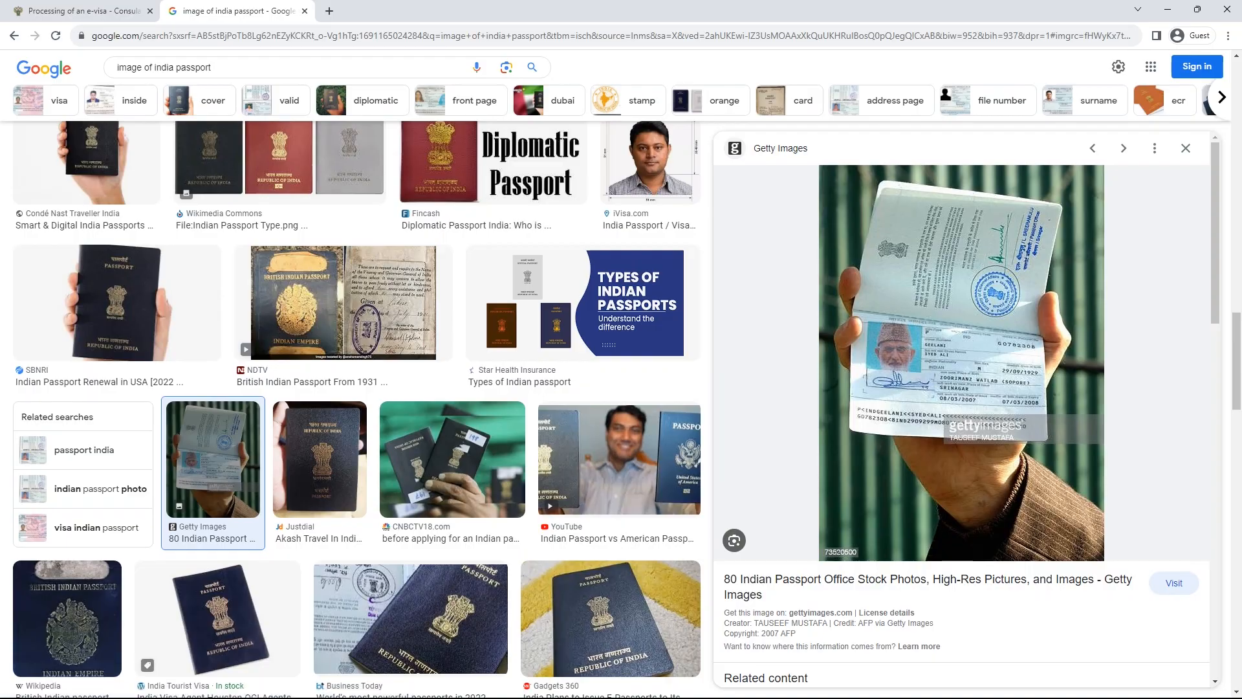
click(305, 11)
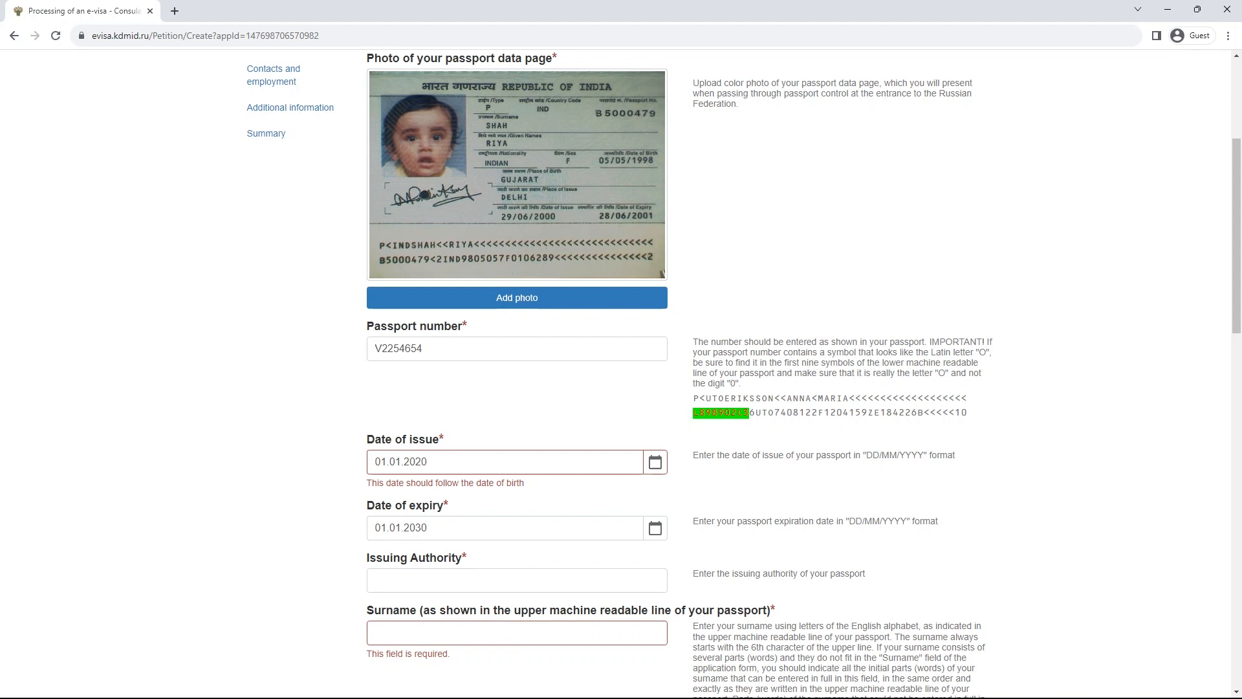
- Replace the typed PASSPORT OFFICE LUCKNOW with REGIONAL PASSPORT OFFICE COCHIN as issuing authority
scroll(517, 386, down, 3)
click(517, 386)
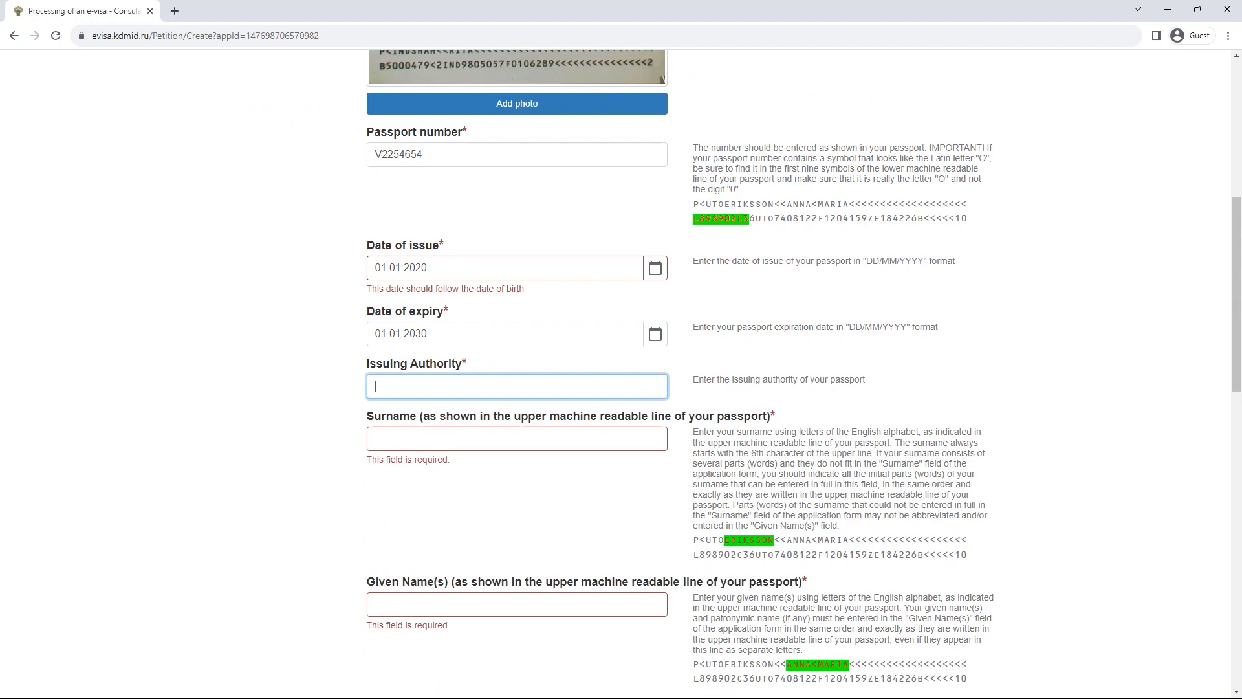
text(PASSPORT OFFICE LUCKNOW)
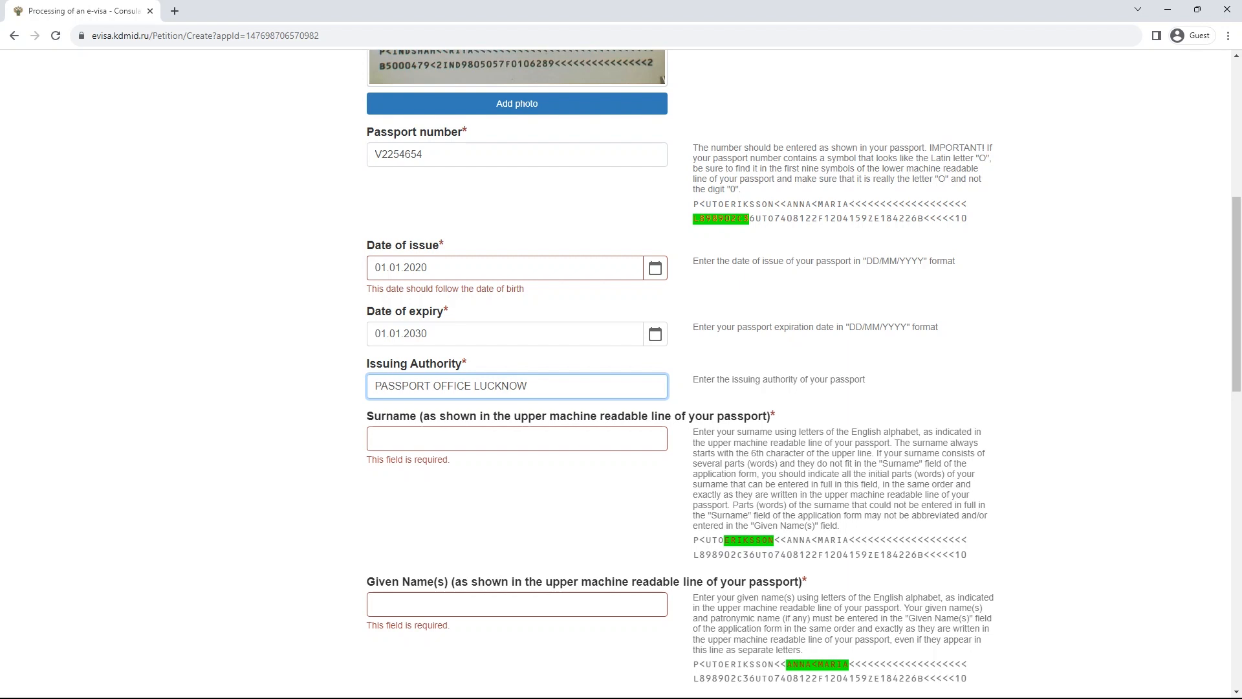
key(ctrl+a)
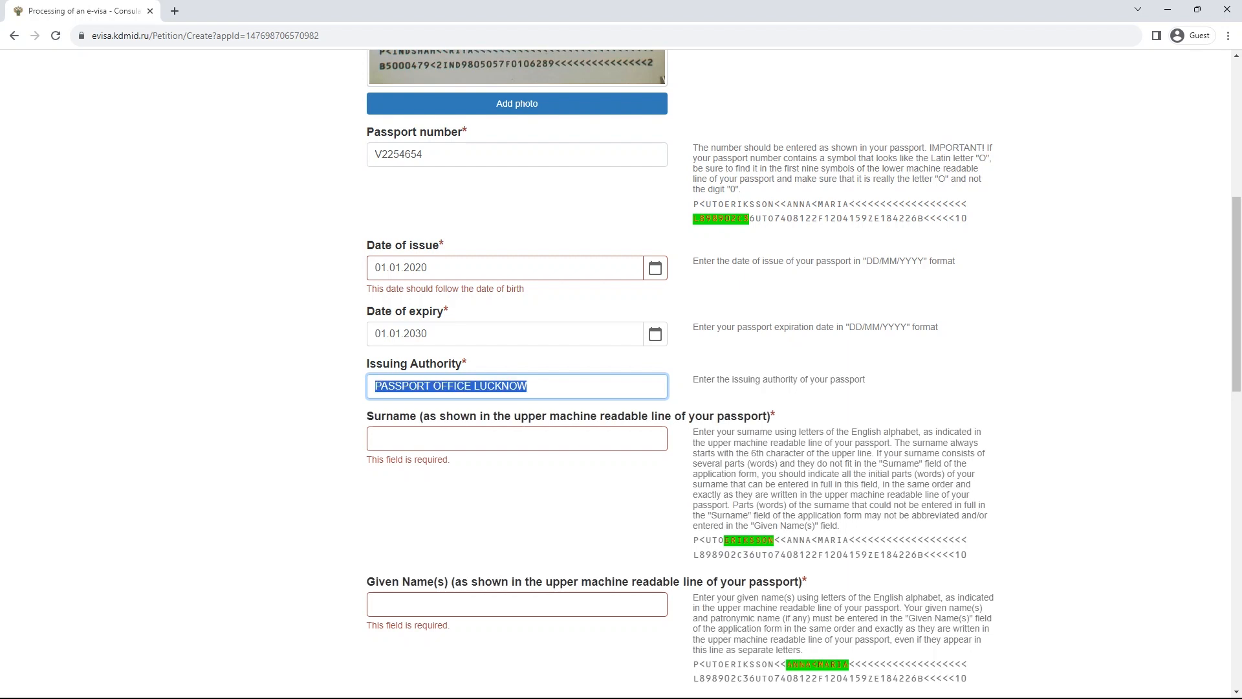
text(REGIONAL PASSPORT OFFICE COCHIN)
key(Tab)
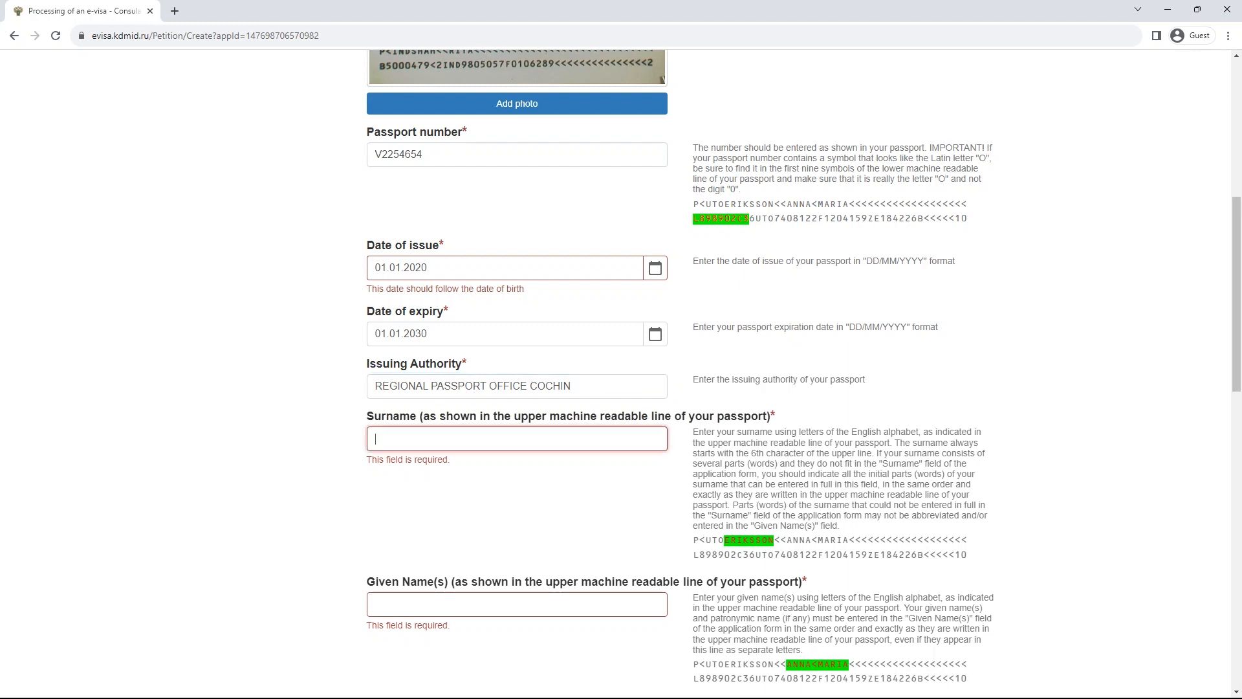
scroll(517, 453, down, 4)
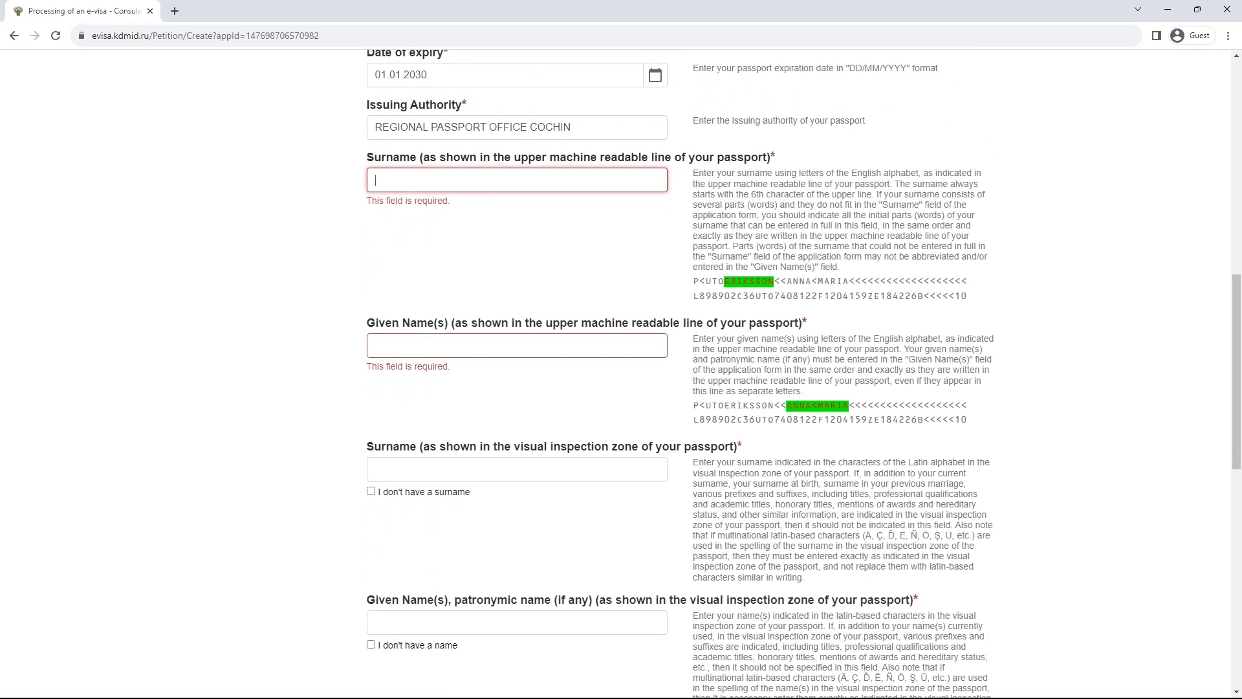
drag(544, 323, 696, 322)
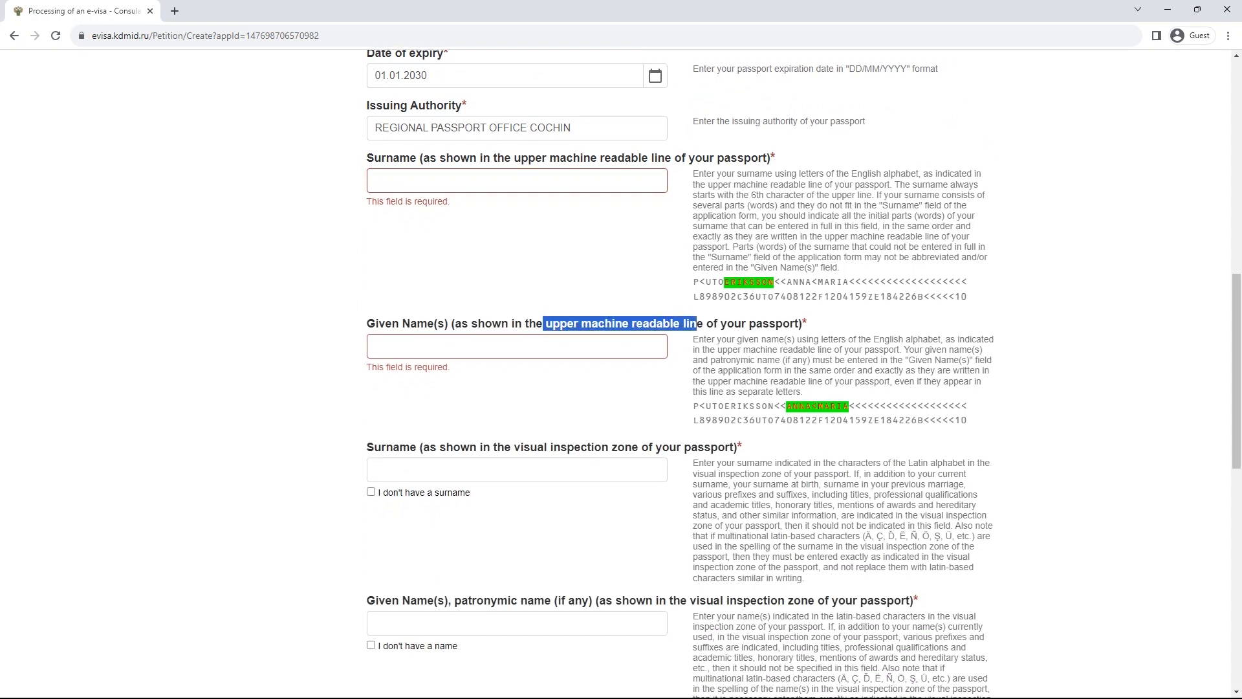
scroll(697, 323, up, 8)
drag(385, 310, 408, 318)
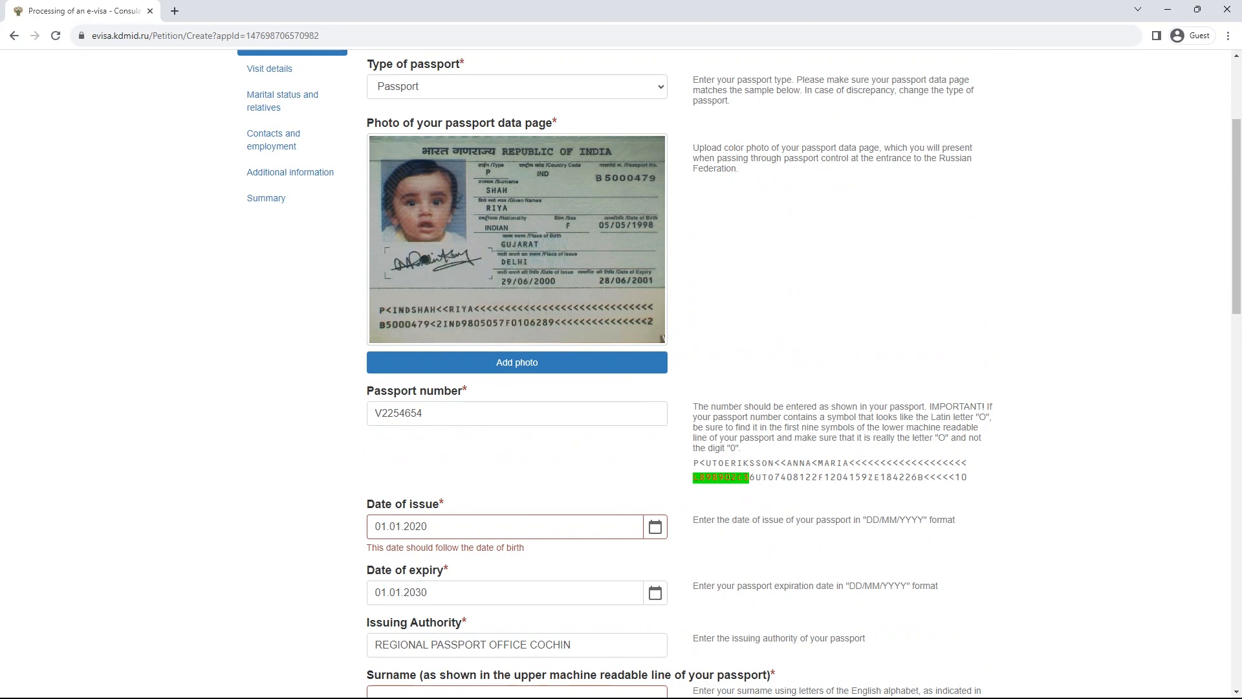
scroll(679, 373, down, 8)
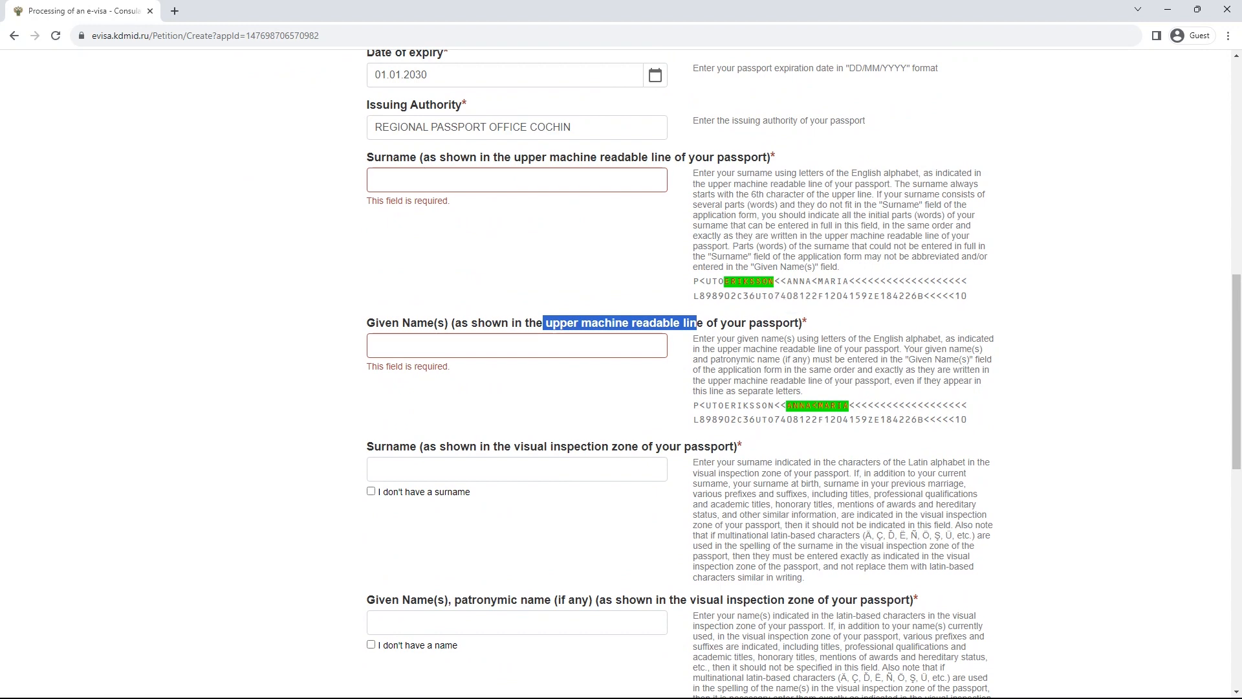
scroll(621, 373, up, 10)
scroll(621, 374, down, 2)
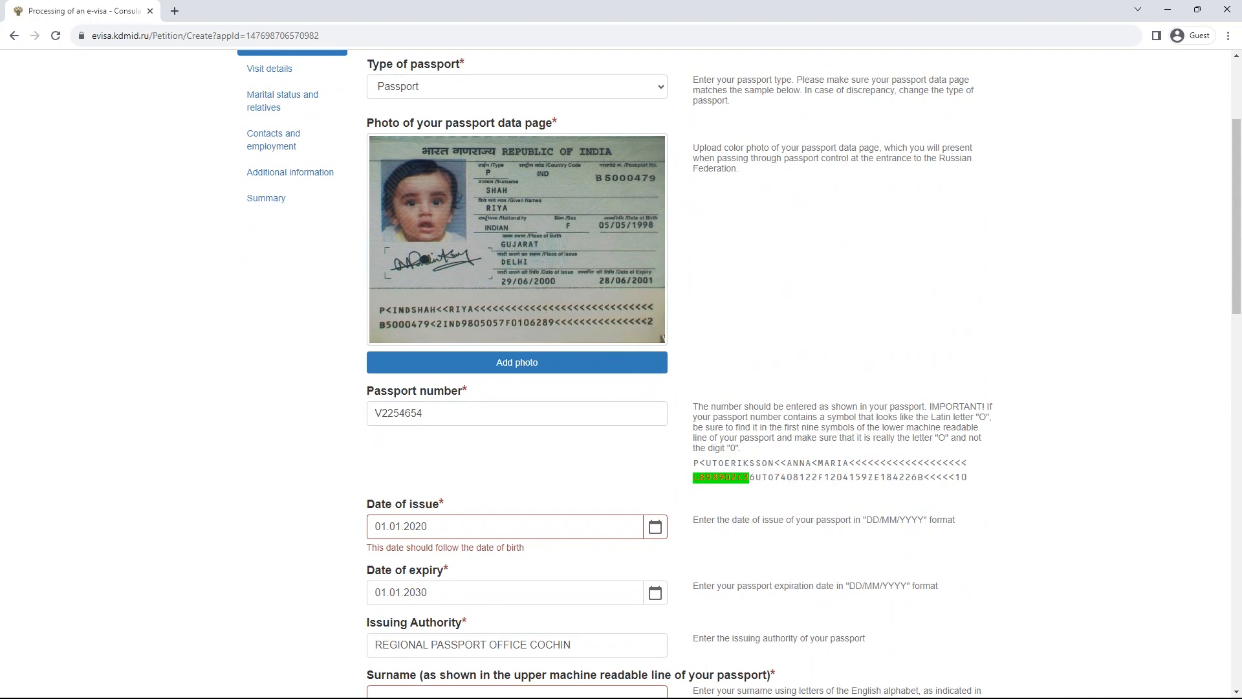
scroll(620, 373, down, 5)
scroll(620, 374, up, 2)
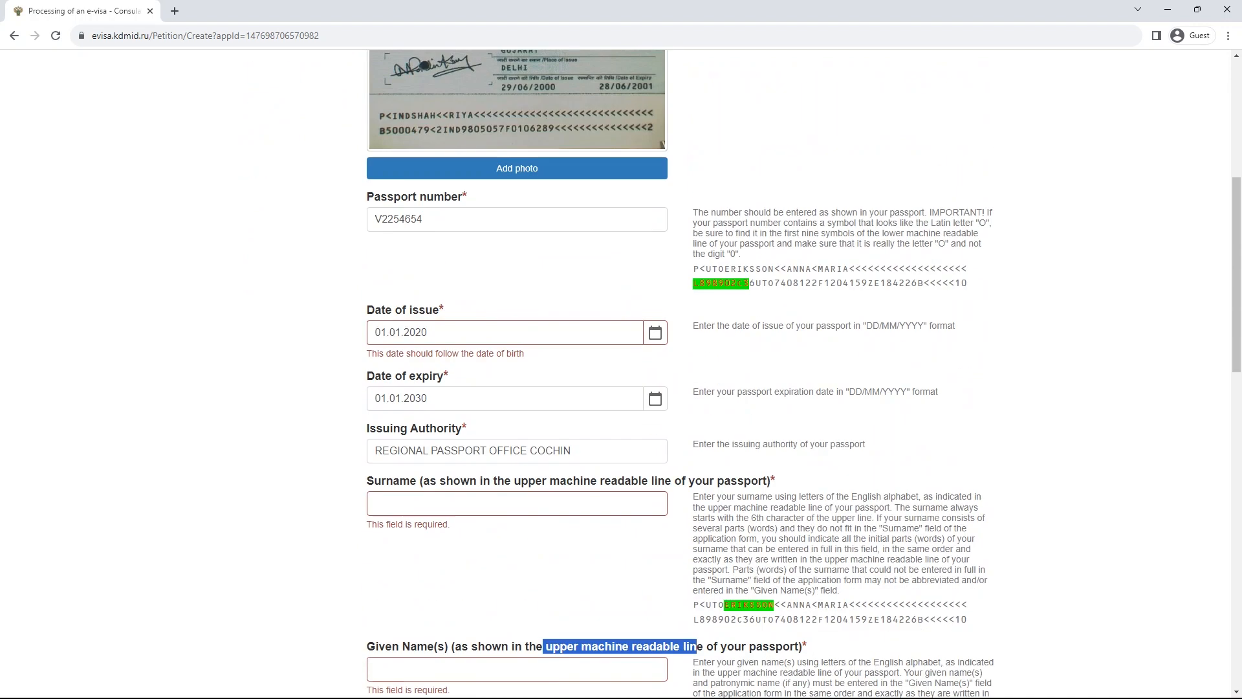
scroll(621, 373, up, 5)
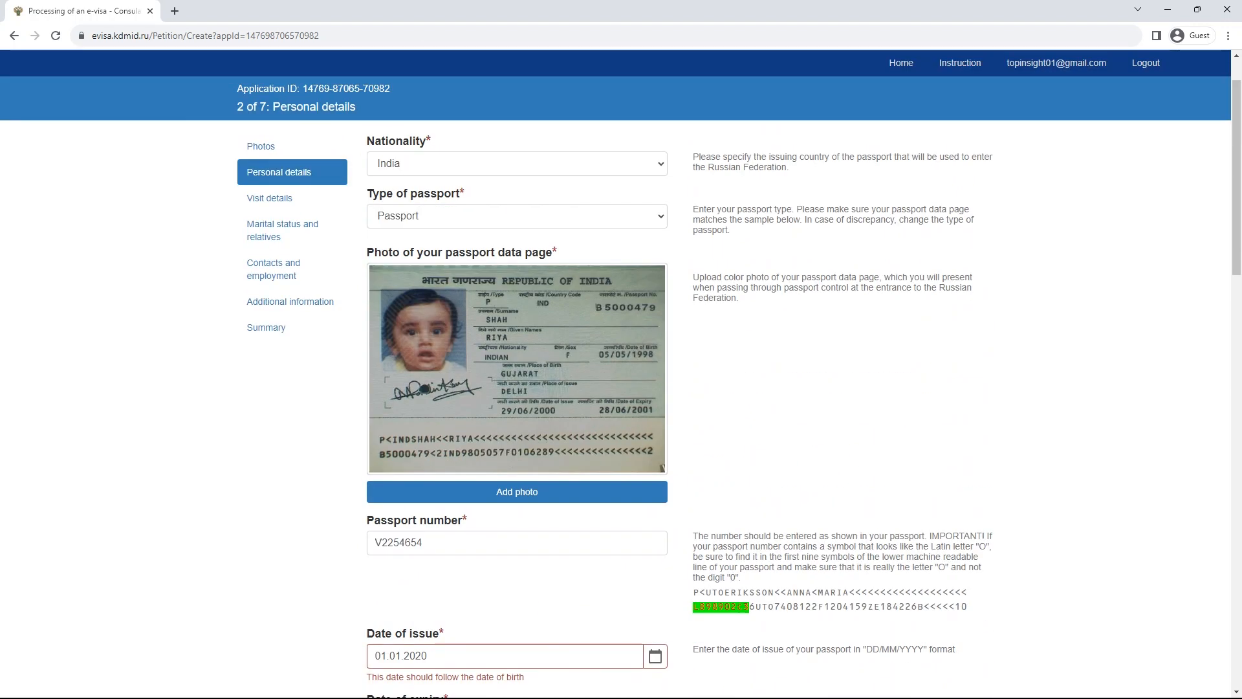
scroll(621, 374, down, 8)
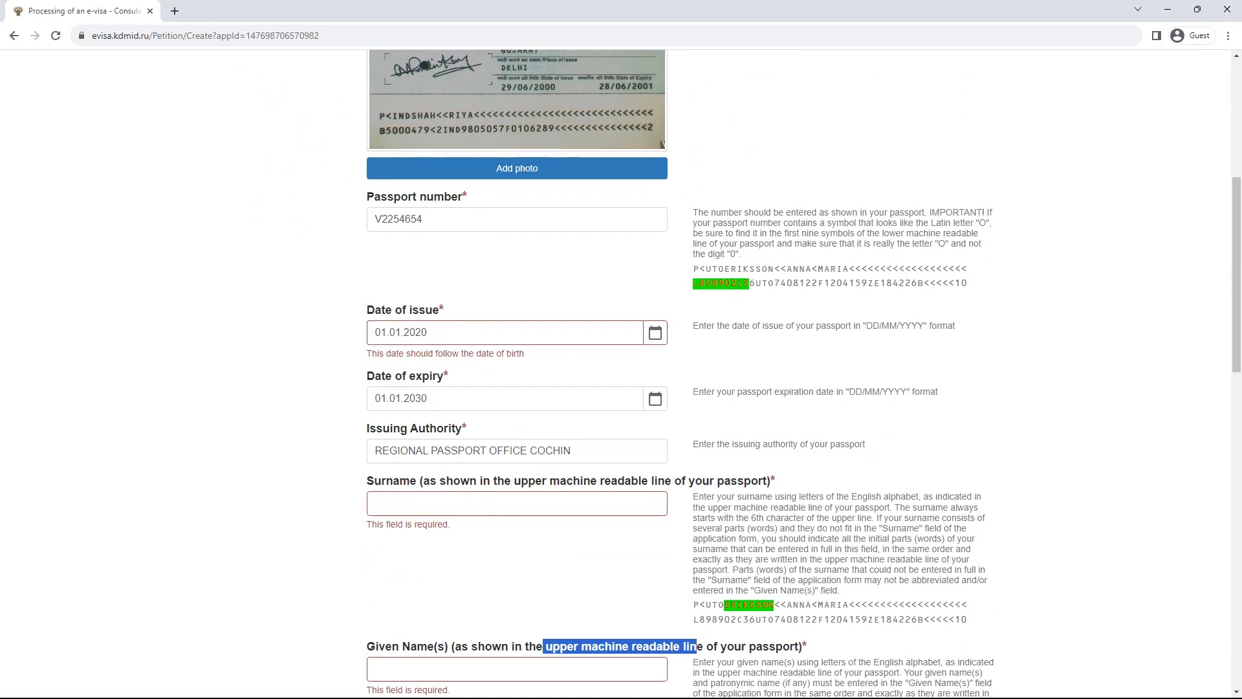
- Enter the applicant's surname and given name in the machine-readable name fields
click(516, 309)
scroll(621, 373, up, 6)
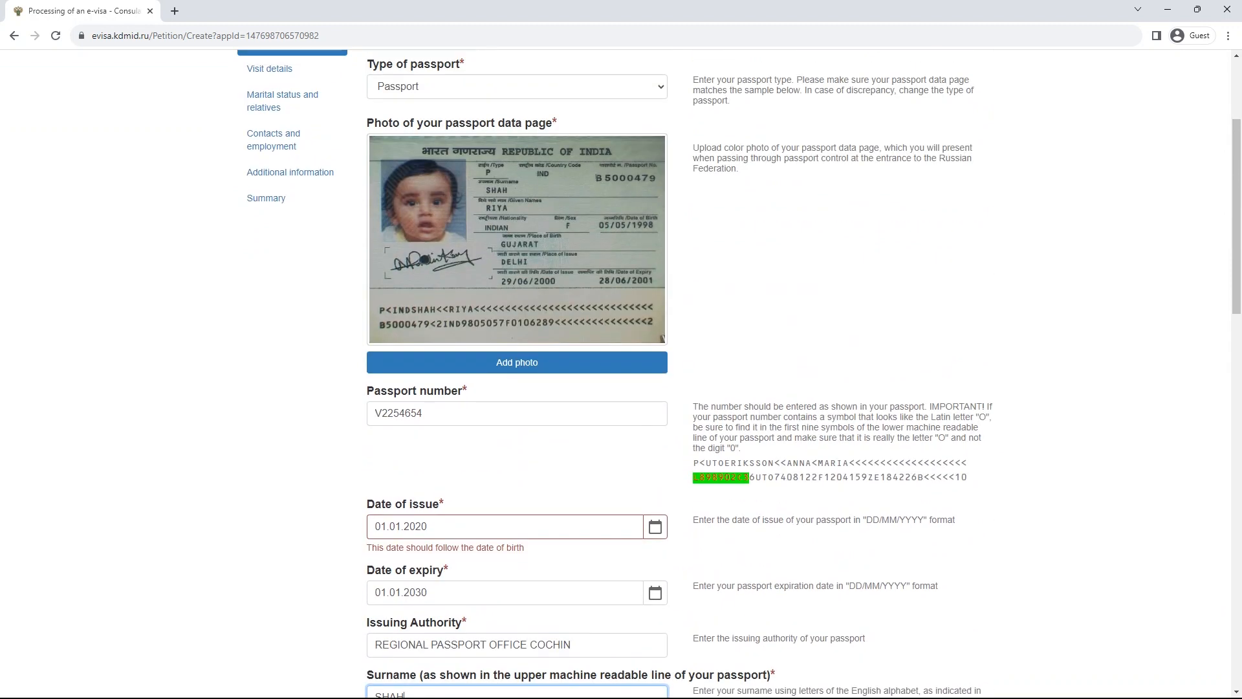
scroll(621, 373, down, 8)
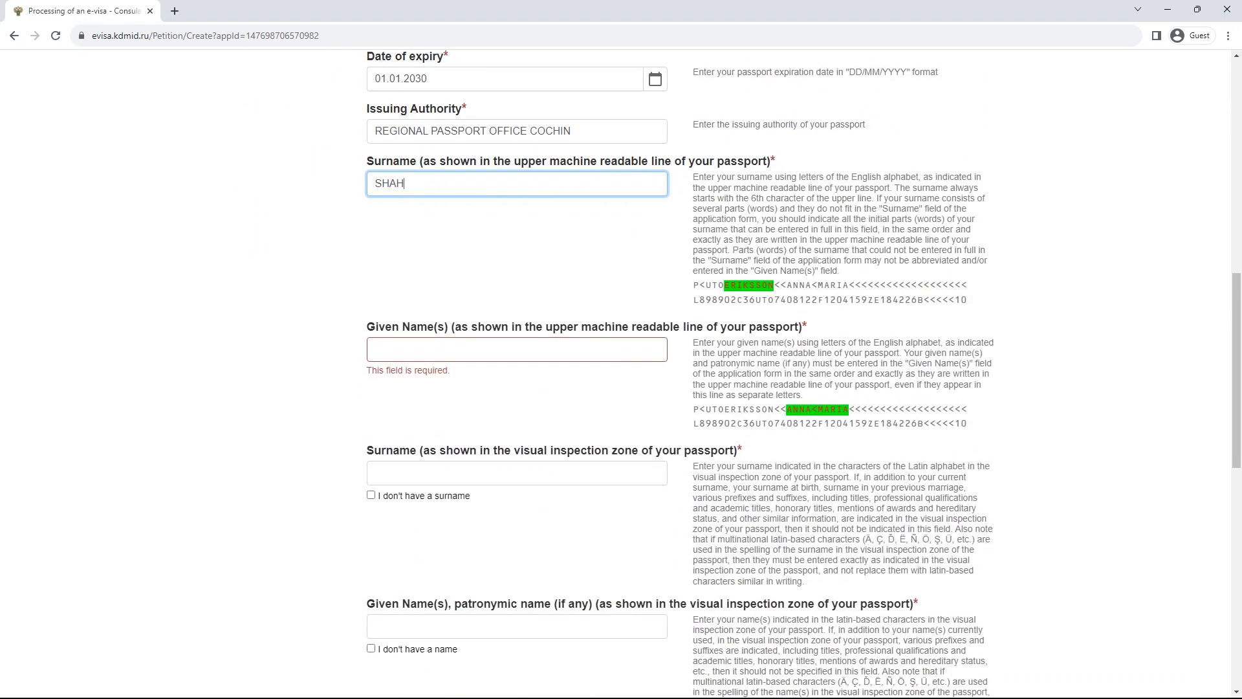
scroll(621, 373, up, 8)
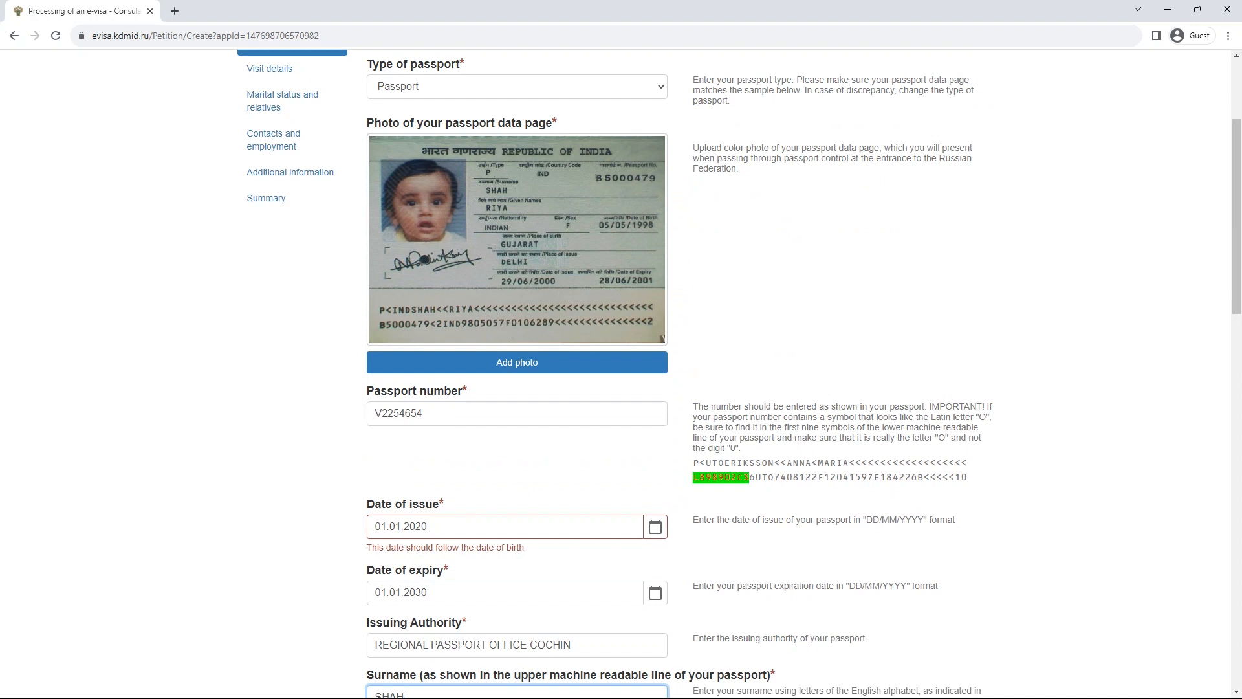
scroll(621, 373, down, 8)
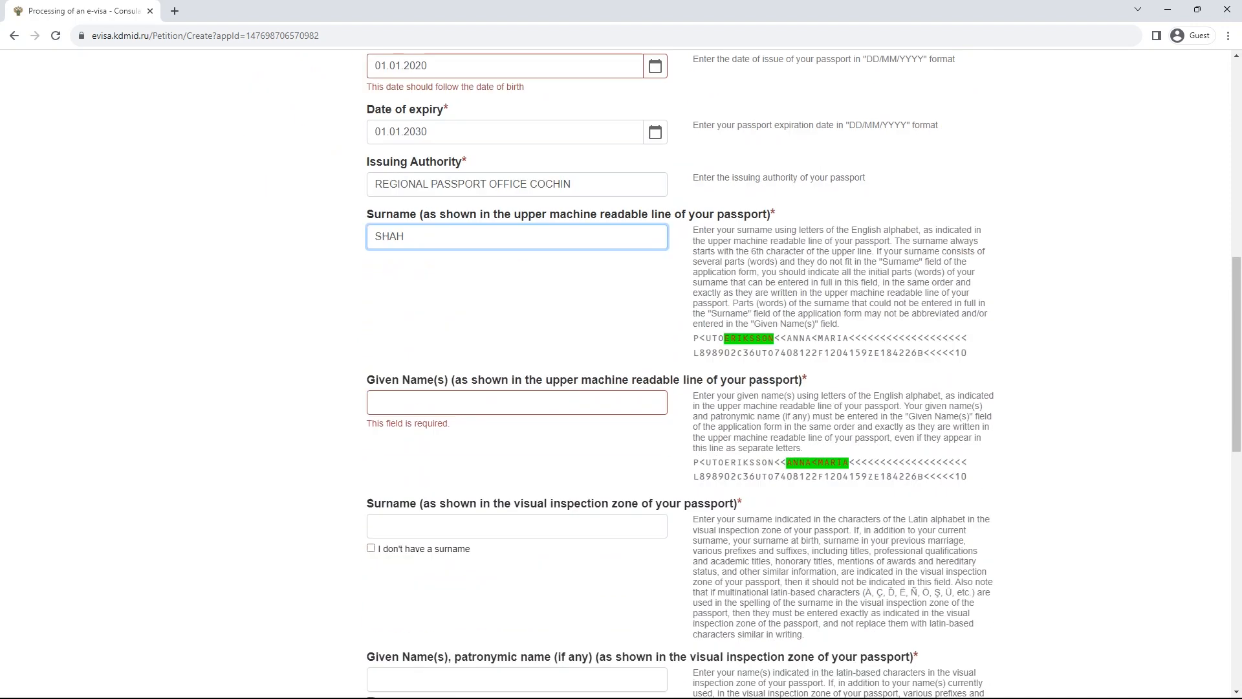
key(Tab)
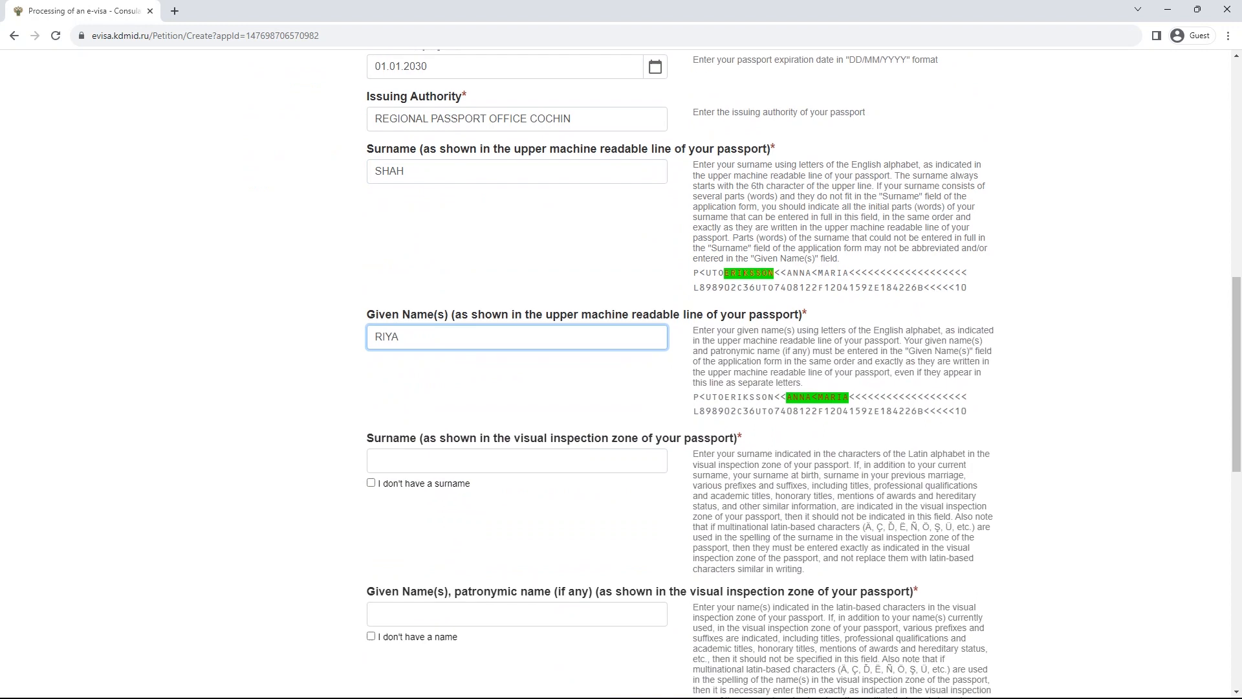
- Copy the given name and surname into the visual-inspection zone name fields
scroll(620, 373, down, 3)
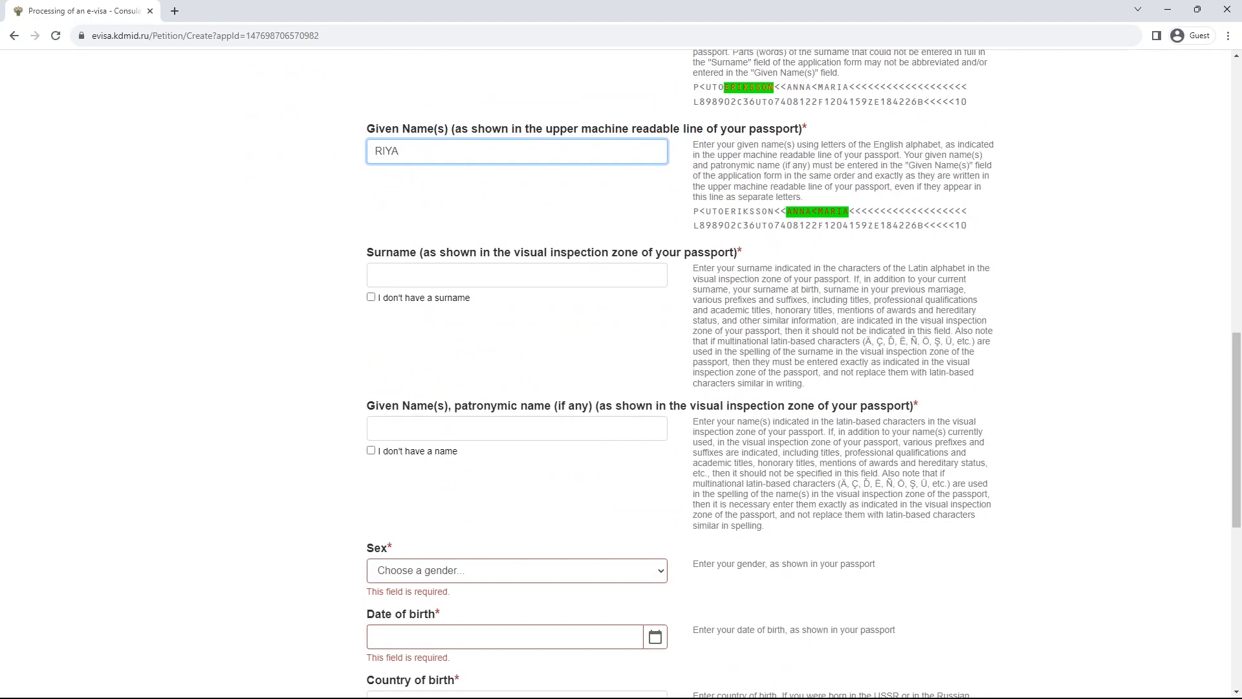
drag(423, 252, 639, 252)
scroll(621, 373, up, 10)
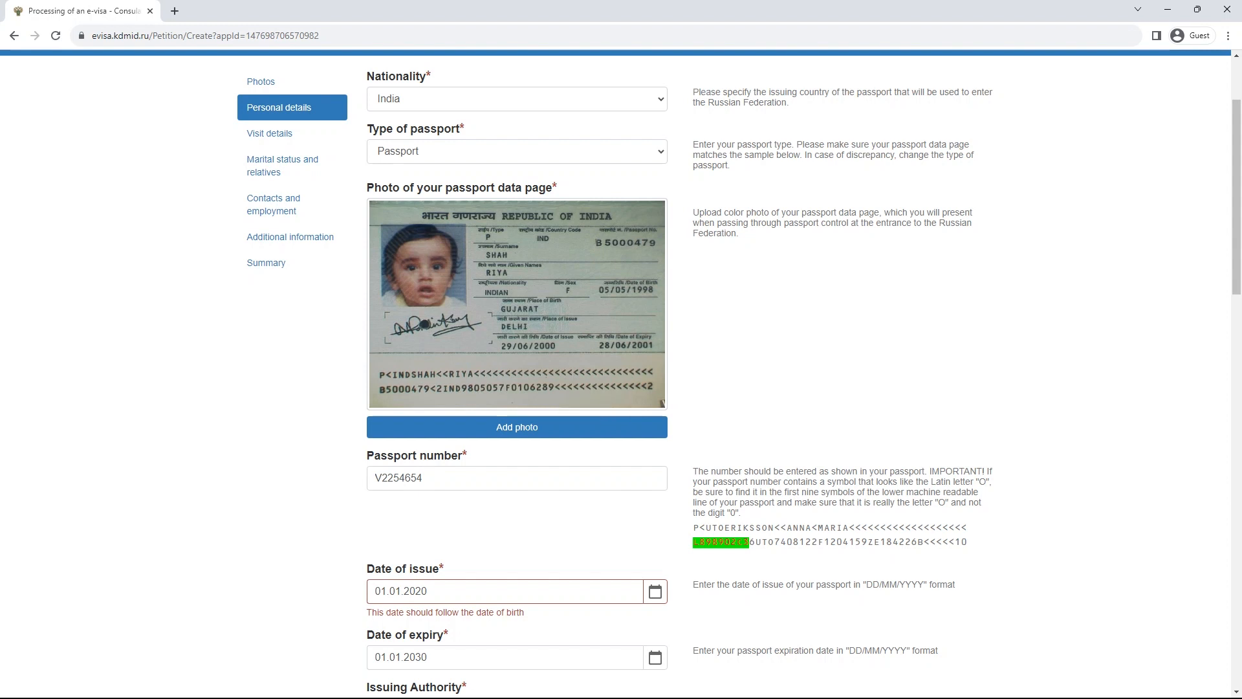
scroll(536, 392, down, 12)
double_click(386, 152)
key(ctrl+c)
click(516, 429)
key(ctrl+v)
scroll(516, 429, up, 3)
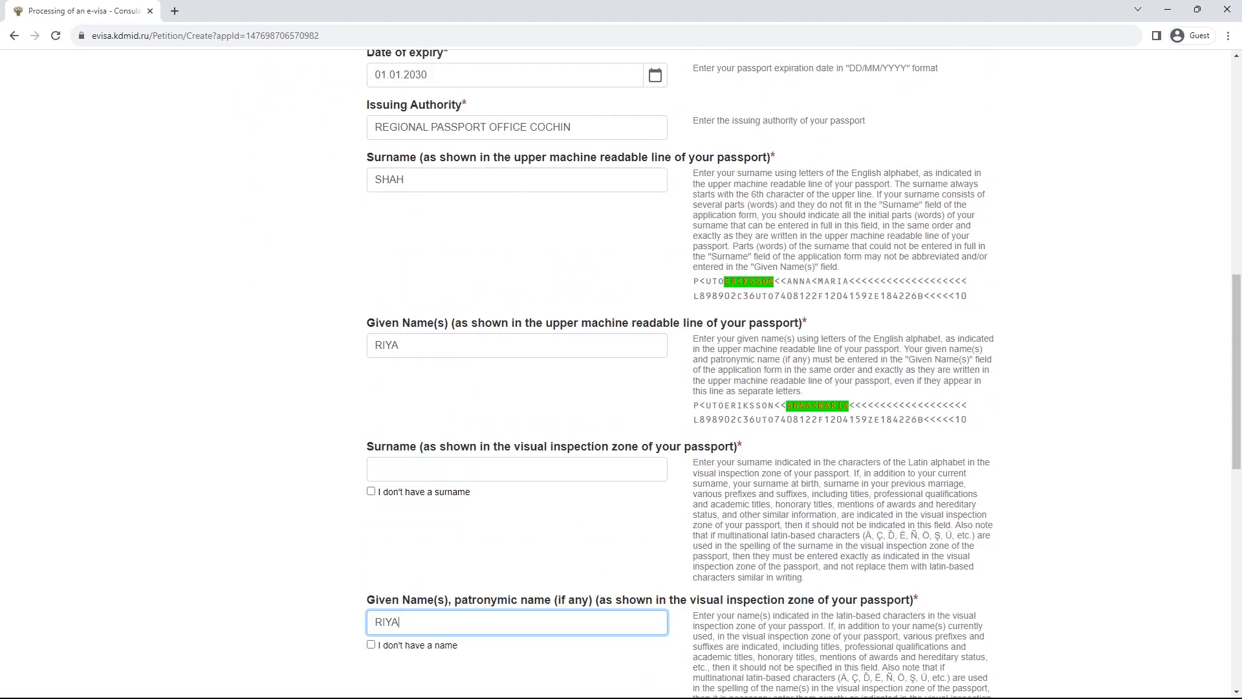
double_click(388, 179)
key(ctrl+c)
click(516, 469)
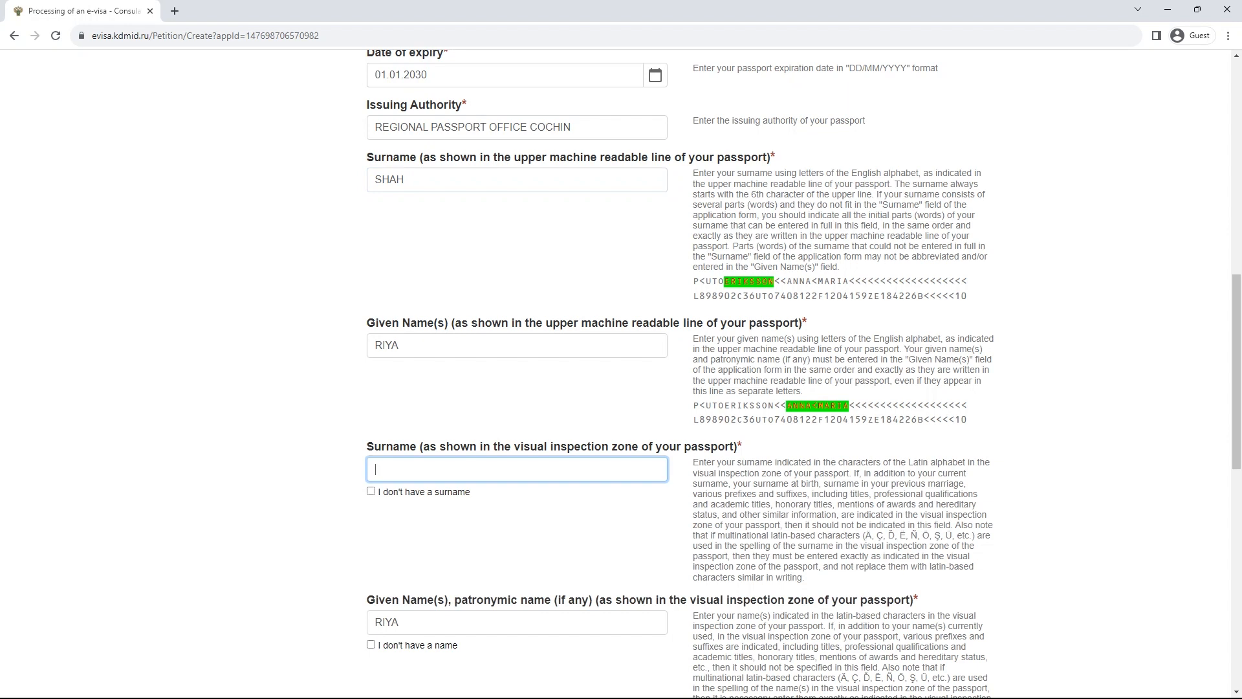
key(ctrl+v)
scroll(621, 374, down, 6)
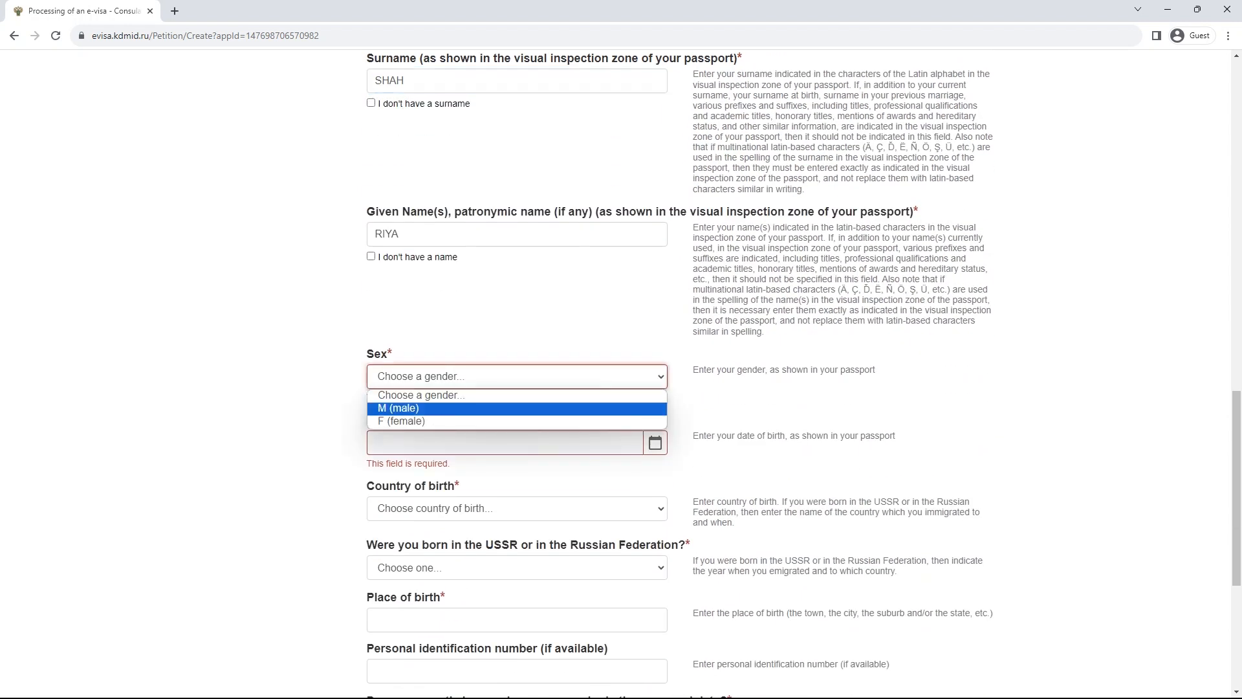
click(516, 408)
click(655, 429)
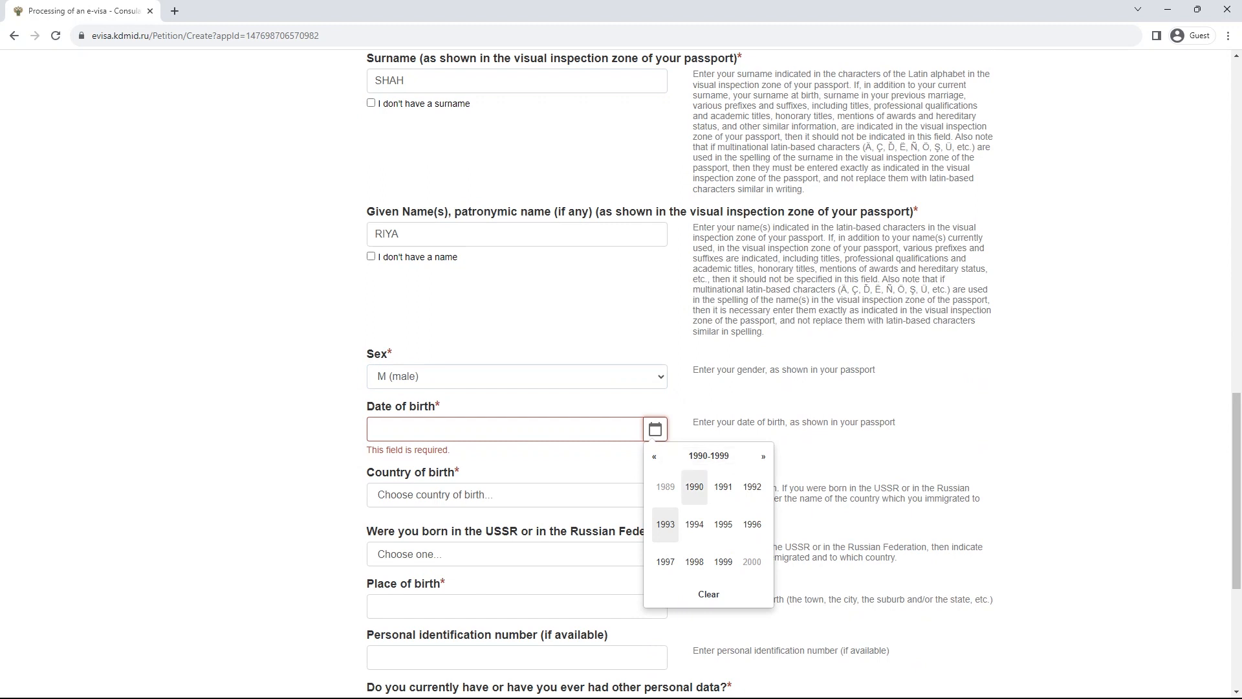
click(694, 486)
click(719, 490)
click(716, 493)
- Choose India as the country of birth by typing 'in'
scroll(715, 494, down, 1)
click(516, 403)
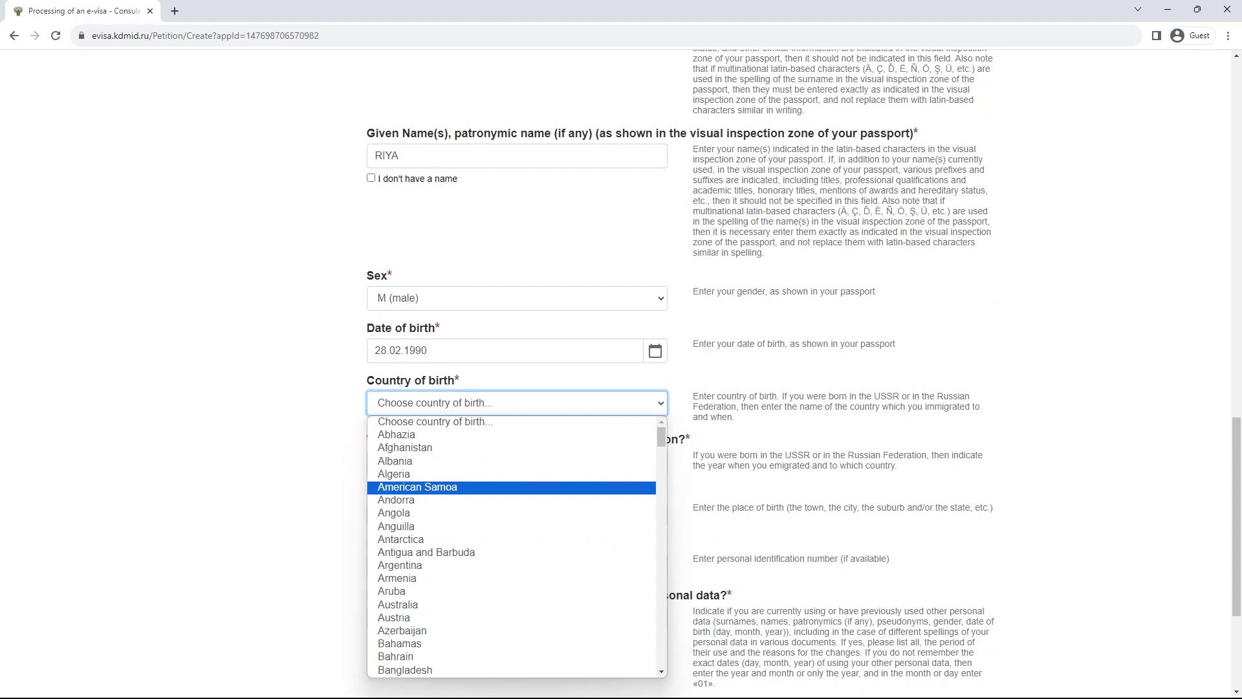
text(in)
key(Return)
scroll(621, 376, down, 1)
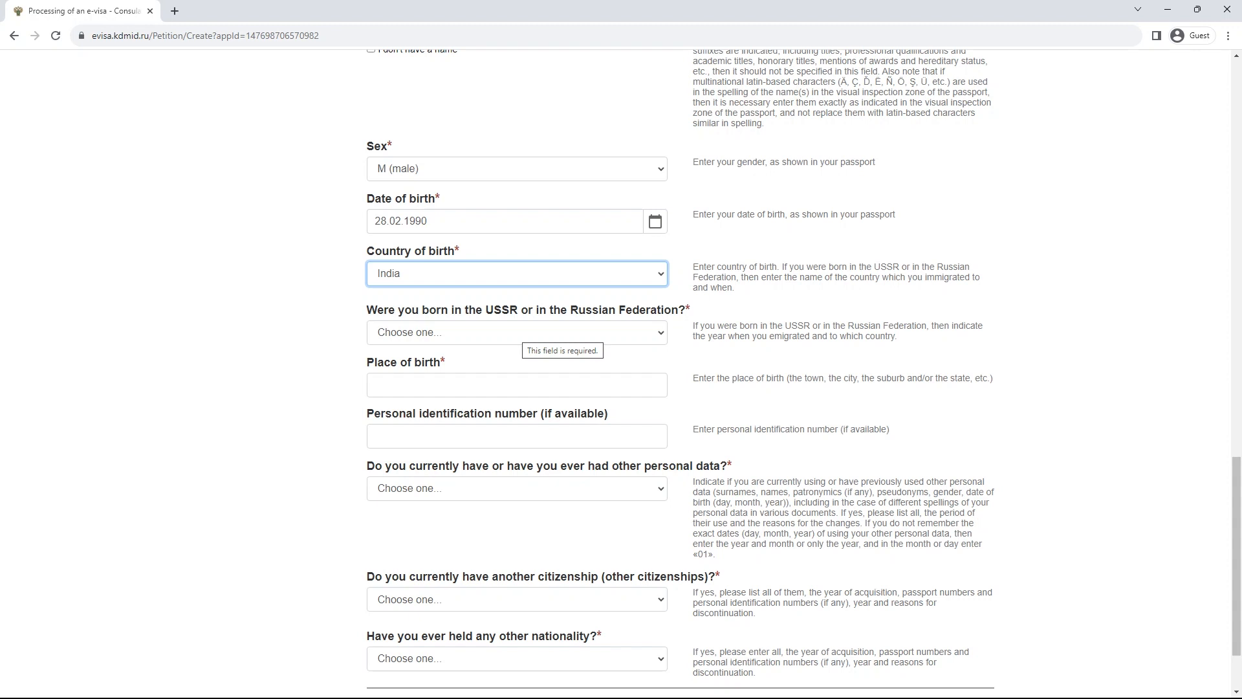
- Answer no to being born in the USSR or Russia after briefly choosing yes
click(521, 332)
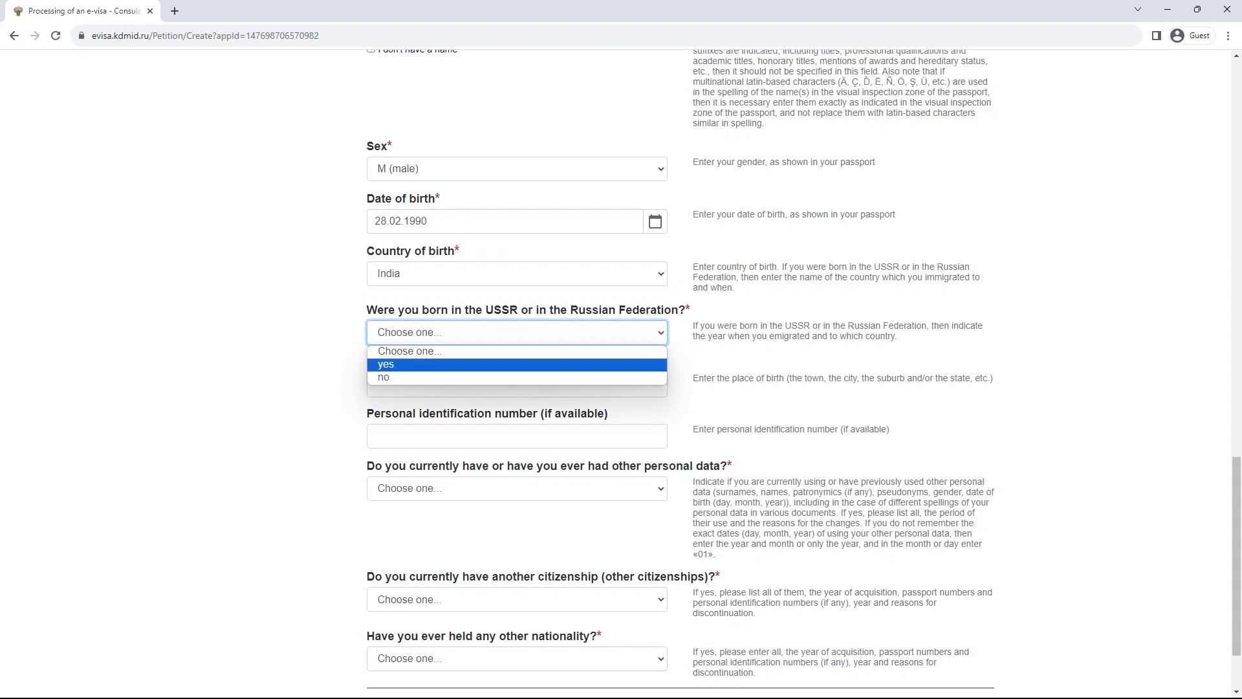
click(518, 365)
click(504, 385)
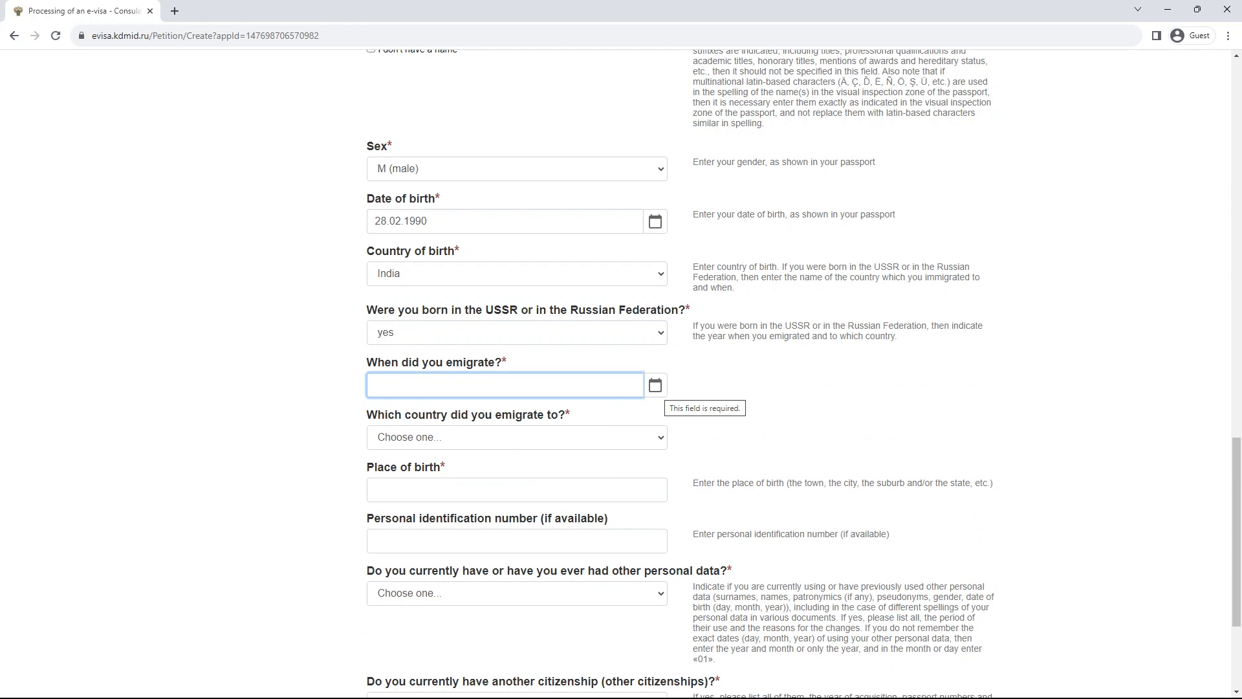
click(517, 437)
scroll(517, 343, down, 5)
scroll(518, 379, down, 20)
click(783, 388)
scroll(783, 388, down, 3)
scroll(782, 388, up, 3)
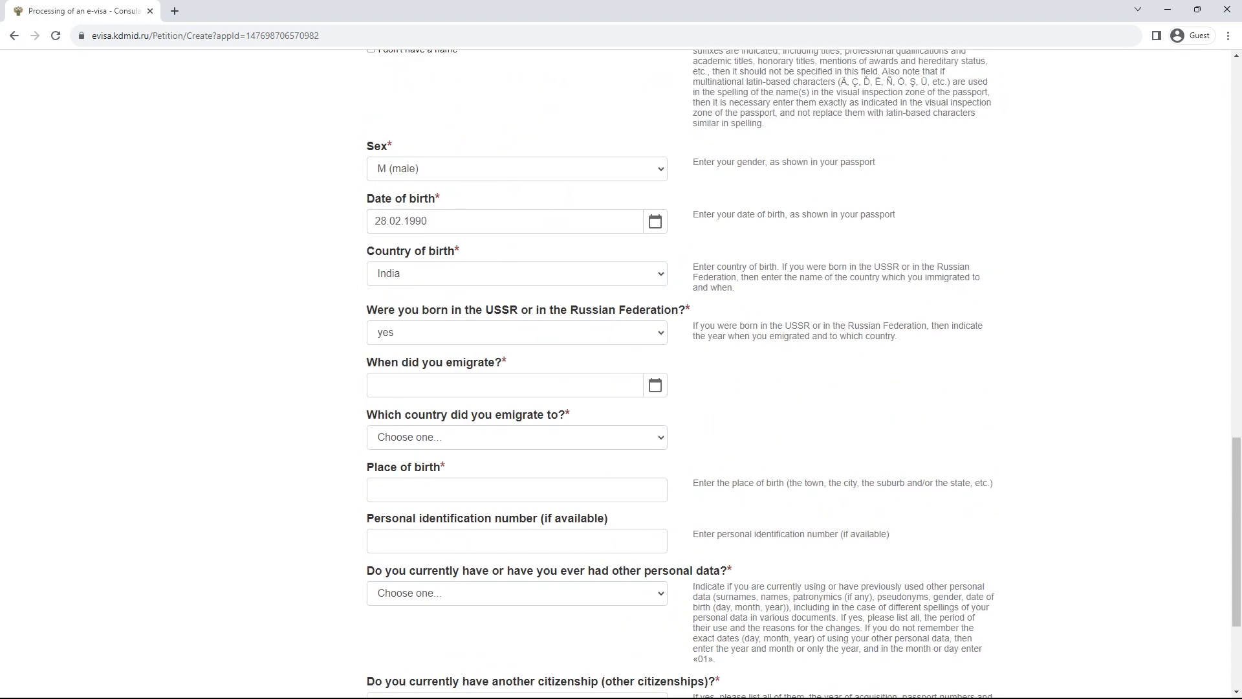
click(517, 332)
click(517, 377)
click(518, 385)
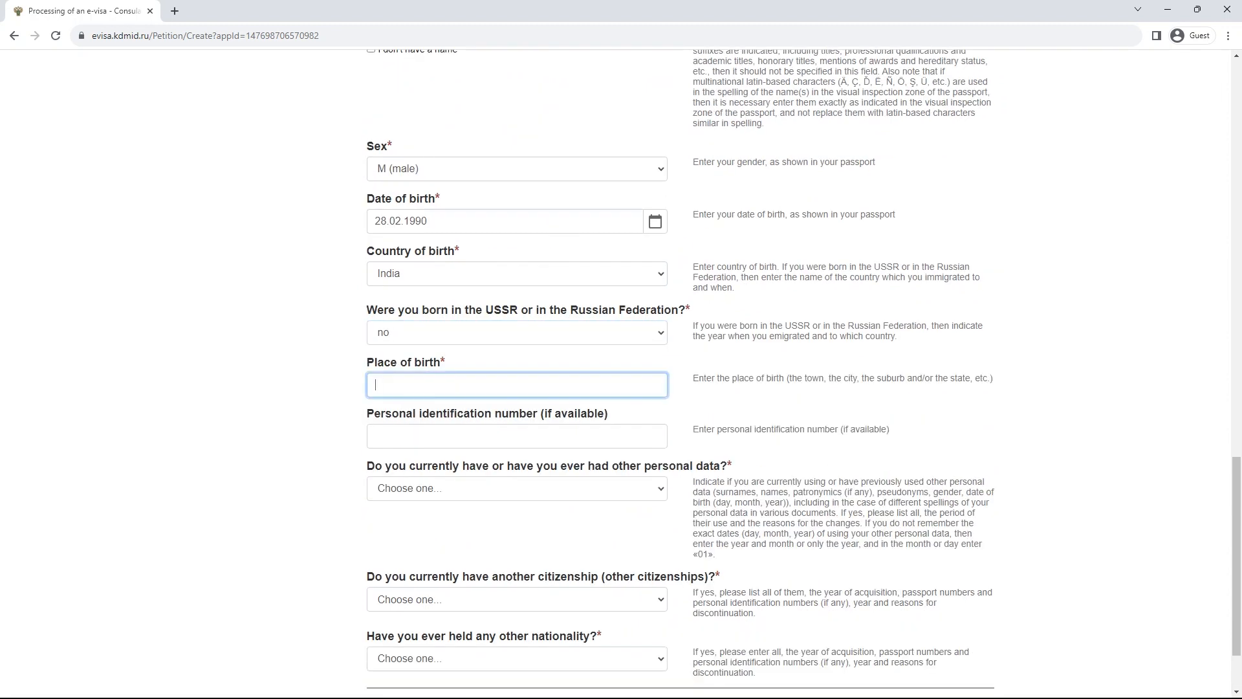
- Enter Lucknow as the place of birth
scroll(620, 374, up, 2)
scroll(621, 375, up, 9)
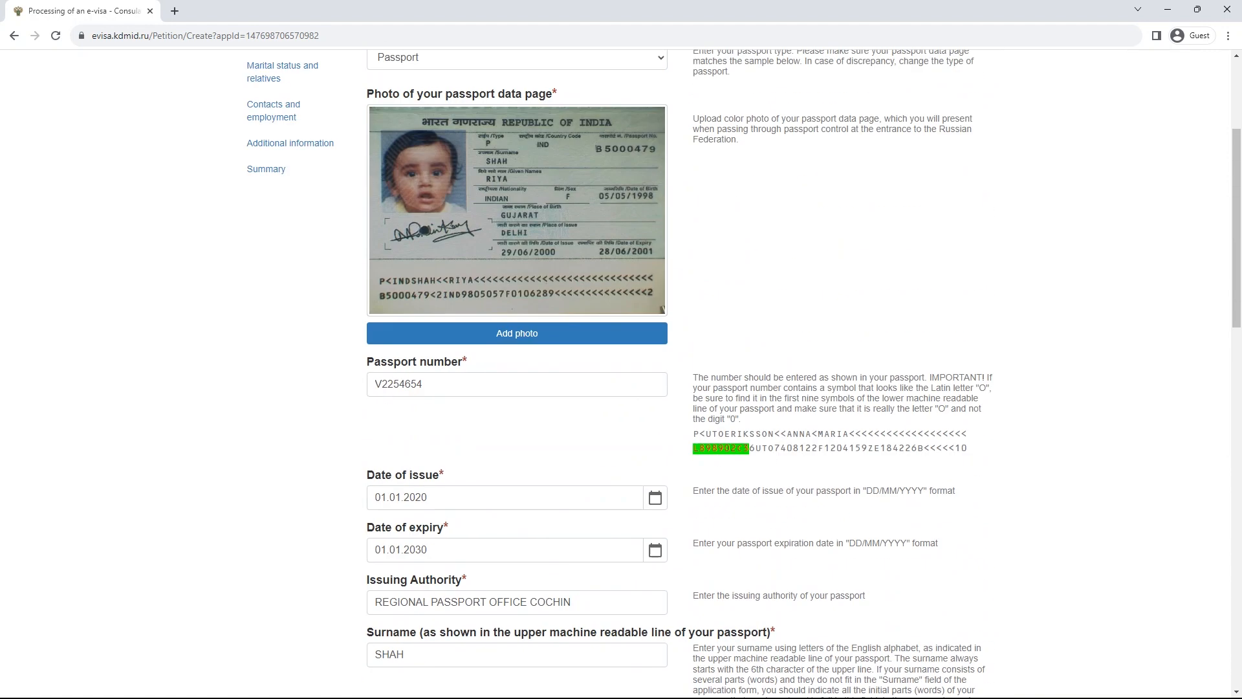
scroll(621, 375, down, 17)
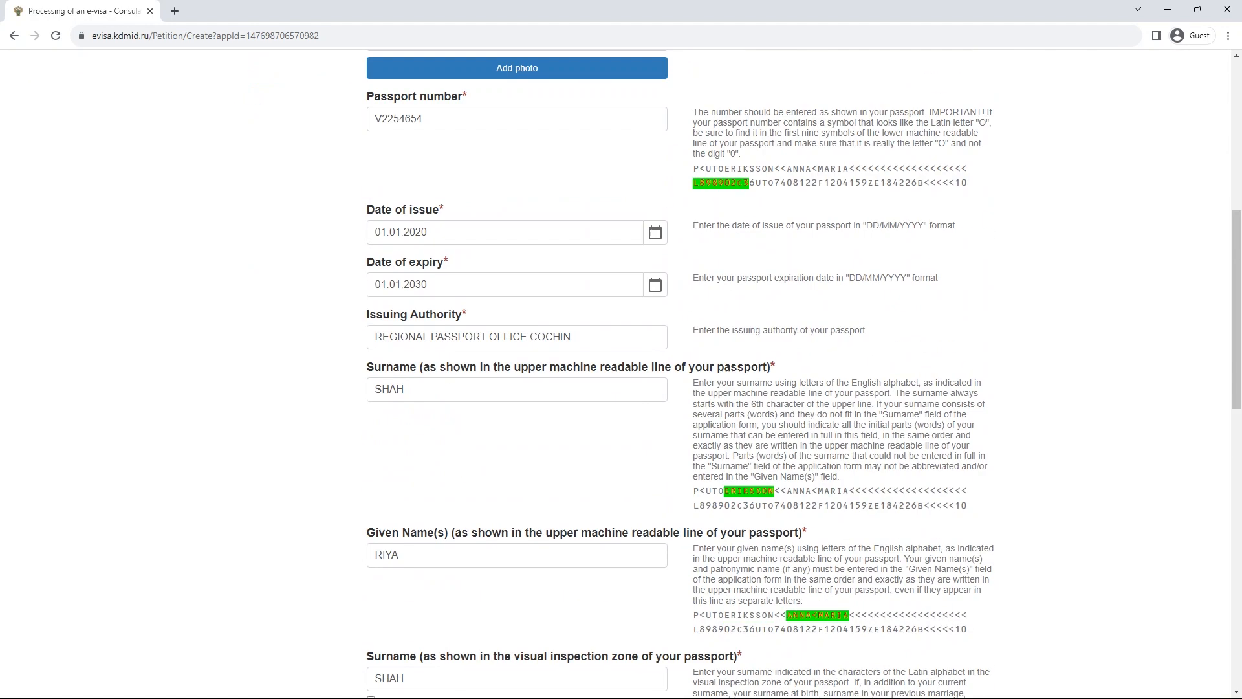
scroll(621, 375, down, 4)
scroll(620, 375, up, 2)
click(517, 414)
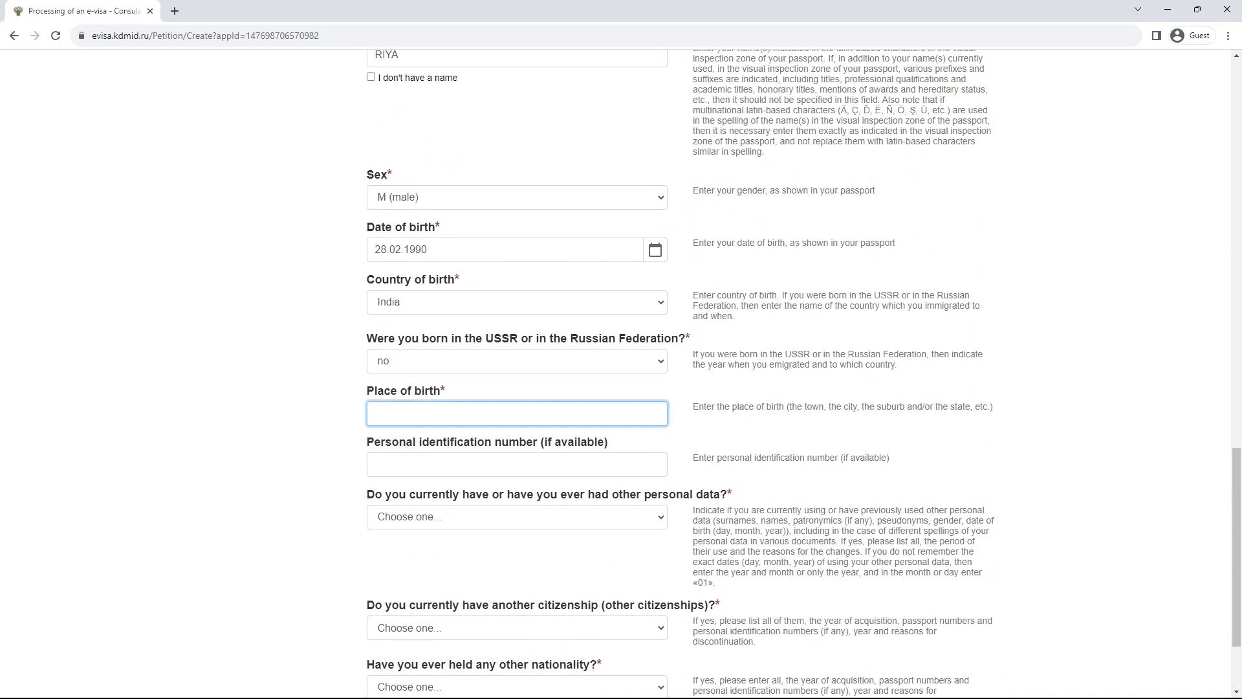
text(Lucknow)
- Answer no to having other personal data
click(517, 464)
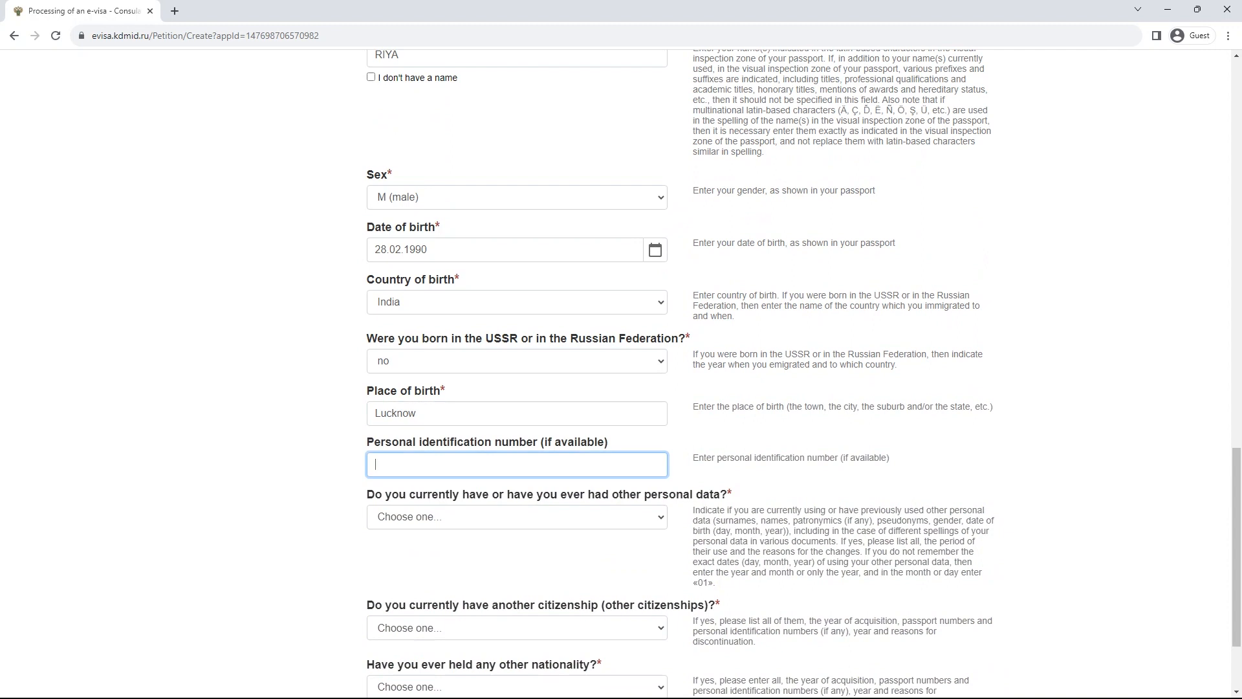
scroll(621, 374, down, 1)
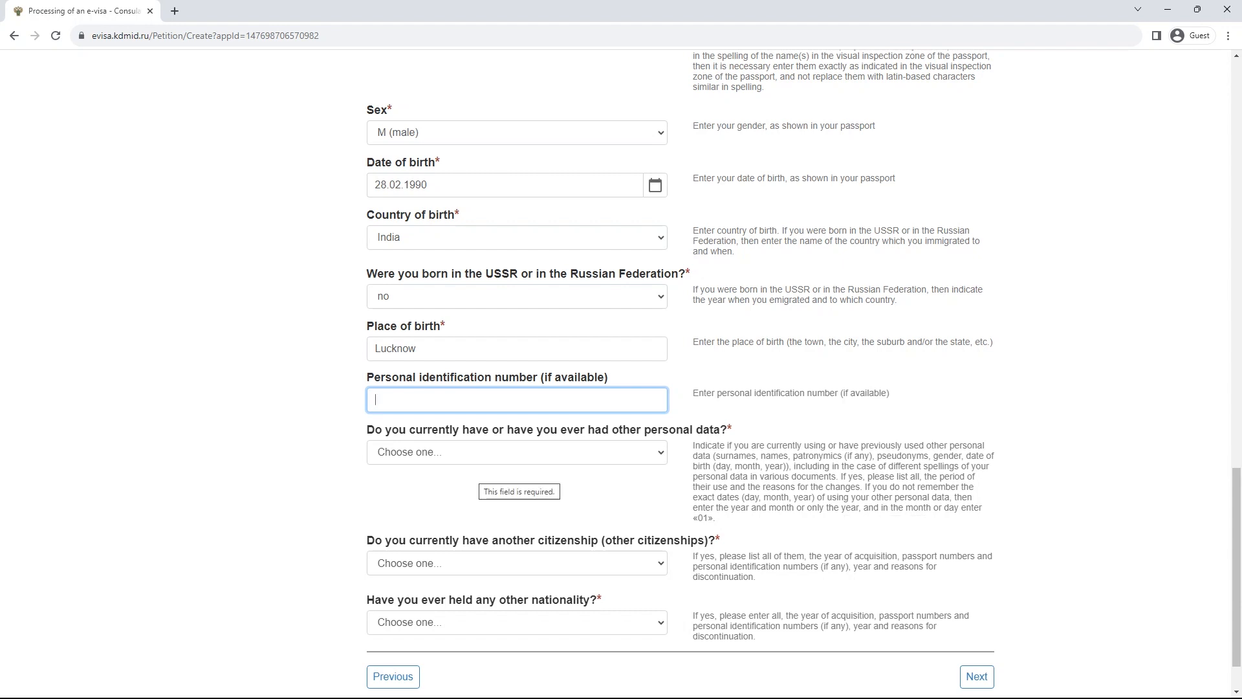
click(516, 451)
click(516, 499)
scroll(621, 362, down, 1)
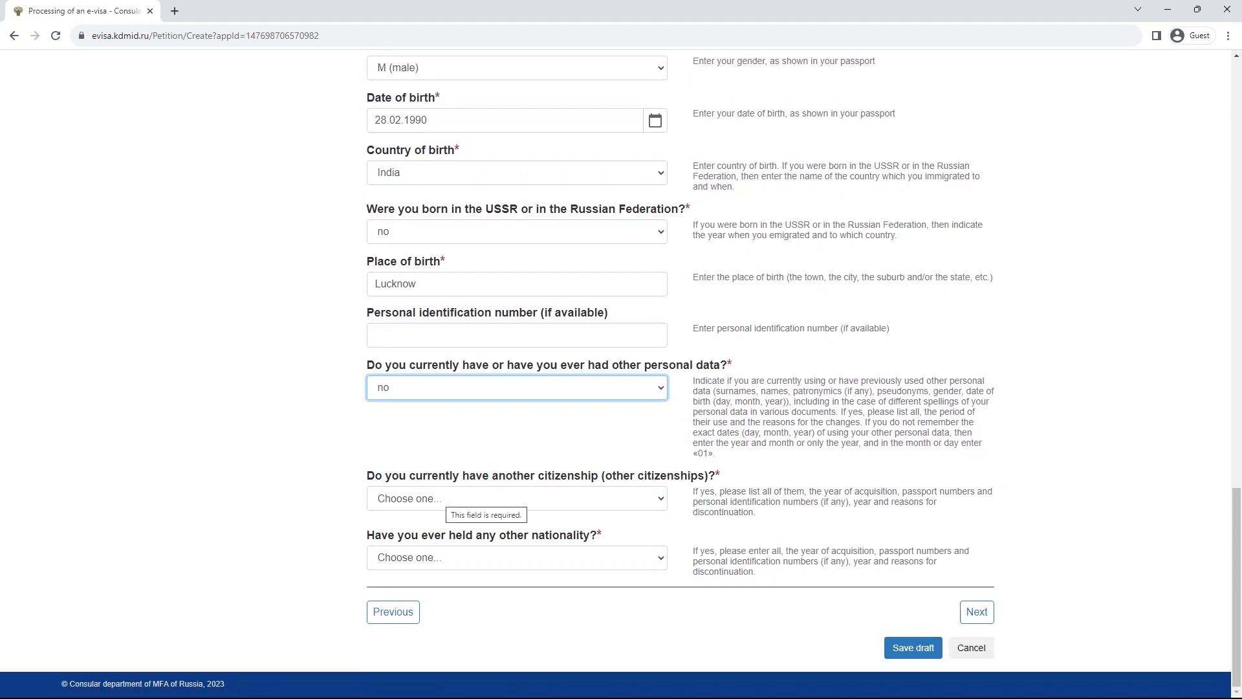
- Set 'Do you currently have another citizenship' to no, after first trying yes
click(446, 498)
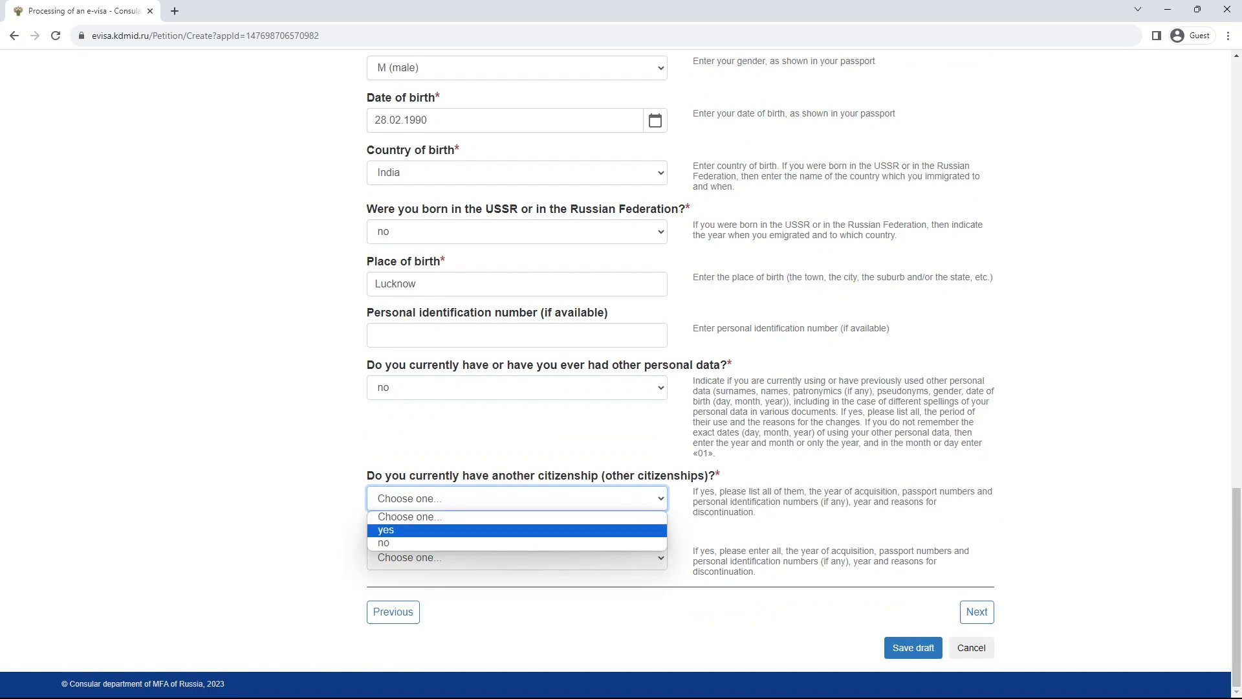
click(446, 530)
scroll(446, 530, down, 4)
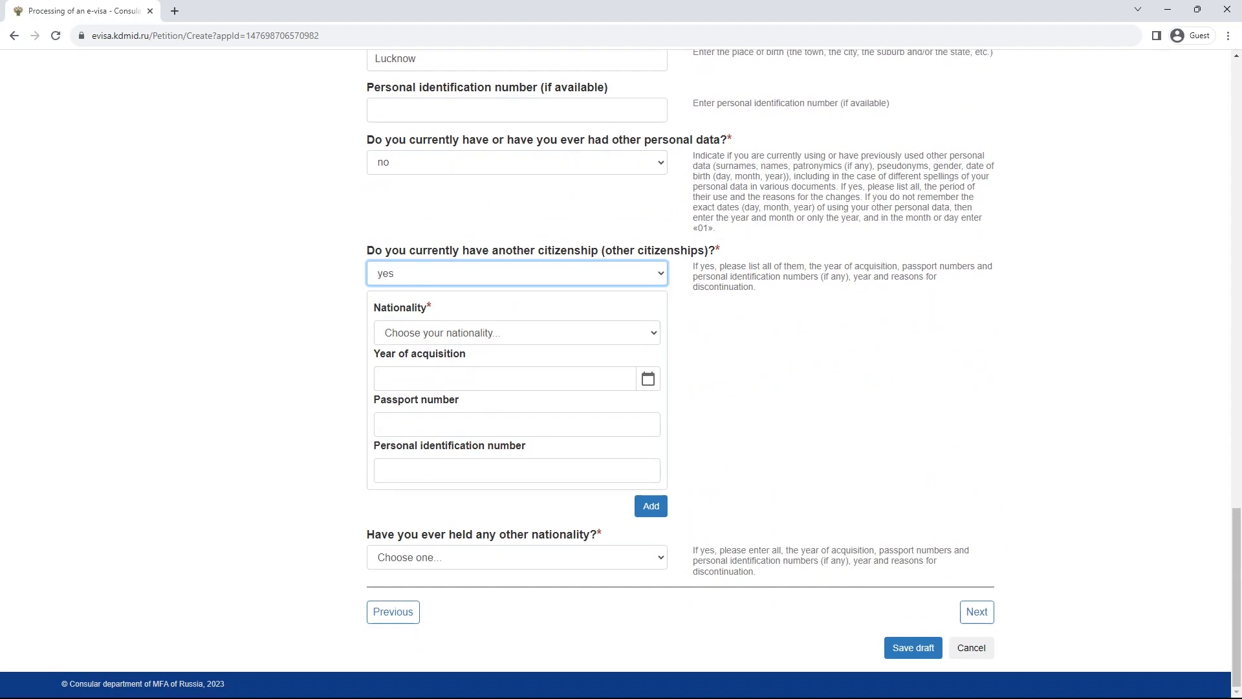
click(453, 273)
click(452, 305)
click(453, 273)
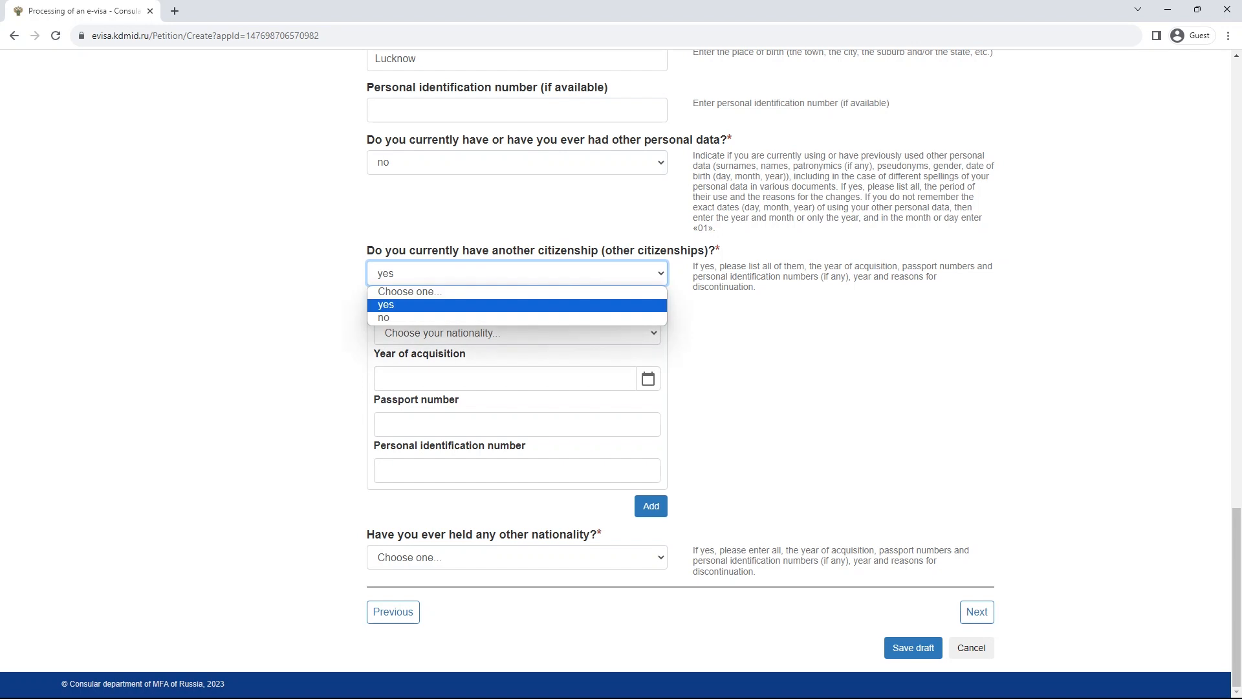
click(453, 317)
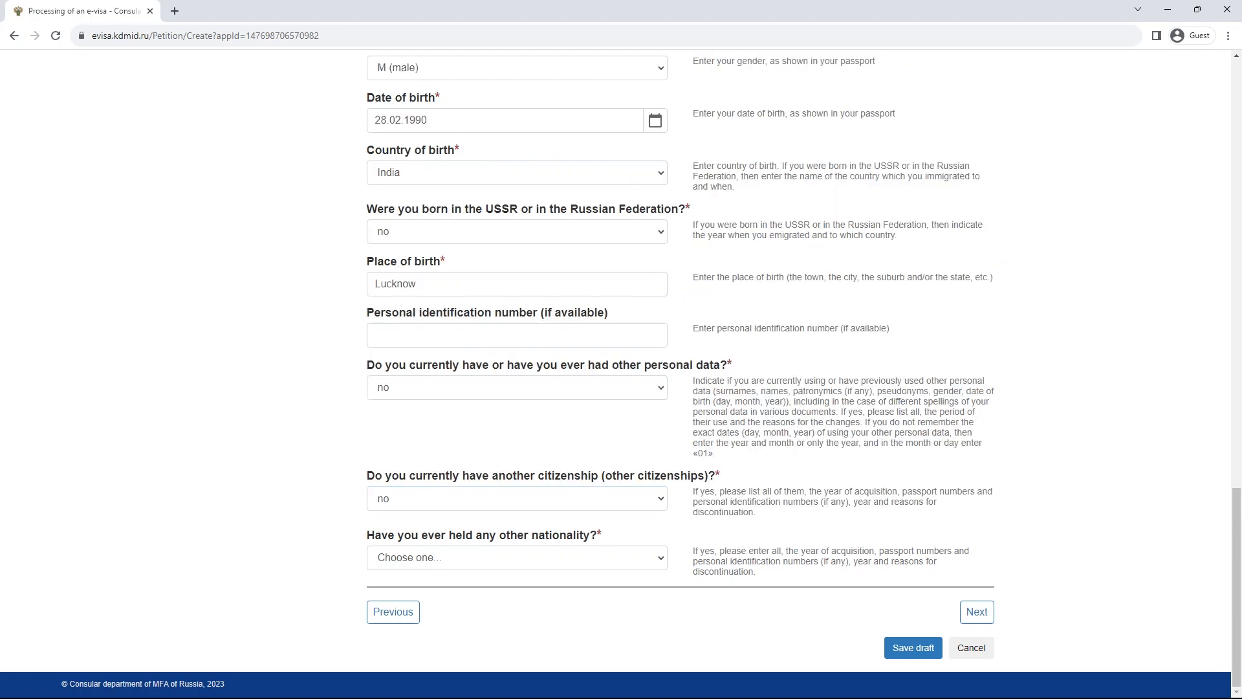
drag(364, 535, 598, 535)
click(429, 535)
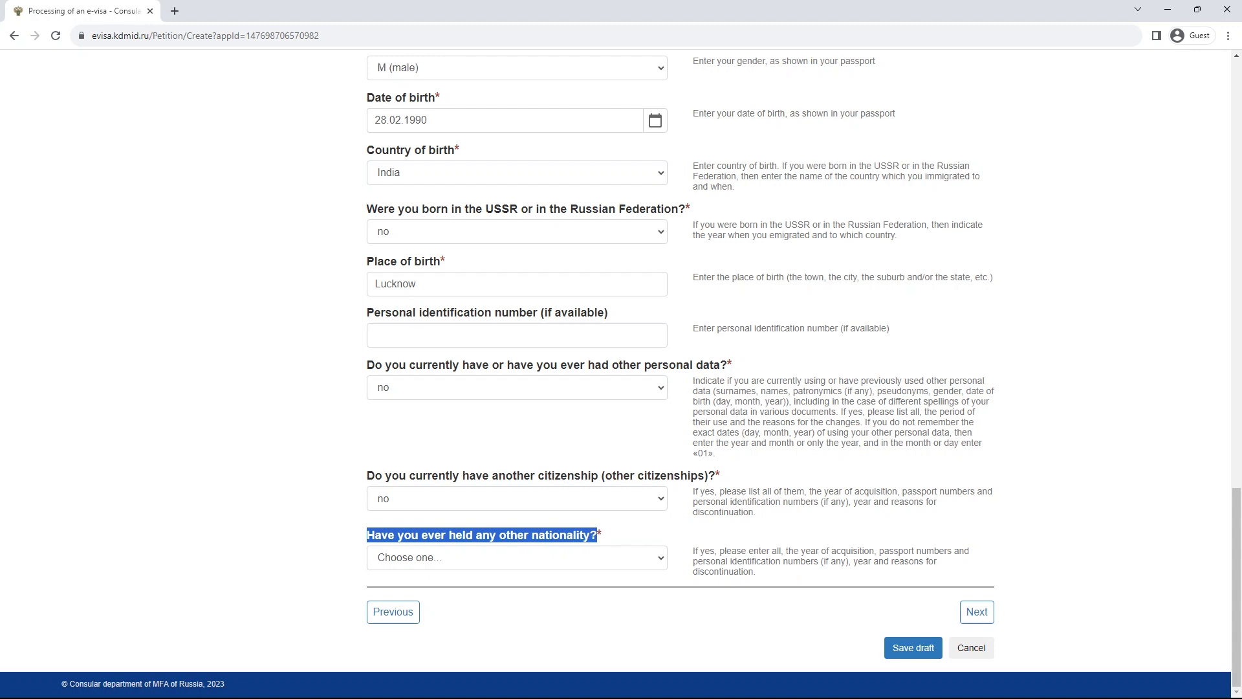
- Answer yes to a former nationality and select British Indian Ocean Territory
click(517, 558)
click(517, 589)
scroll(517, 589, down, 3)
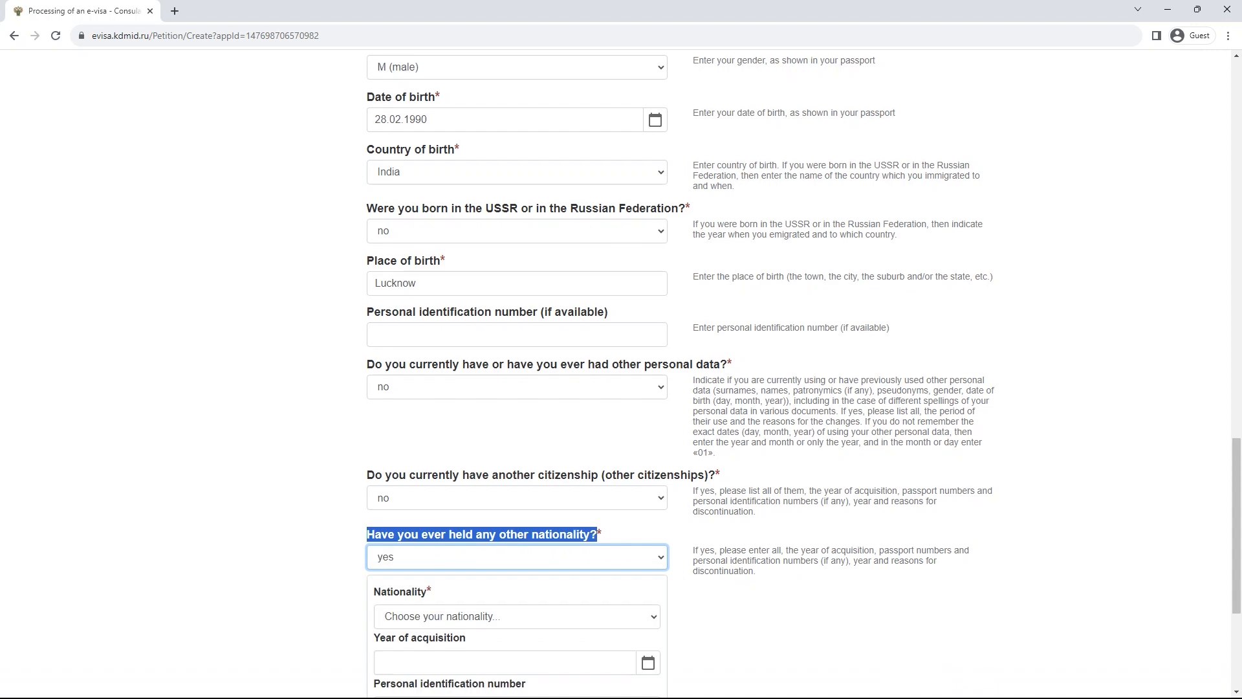
click(517, 423)
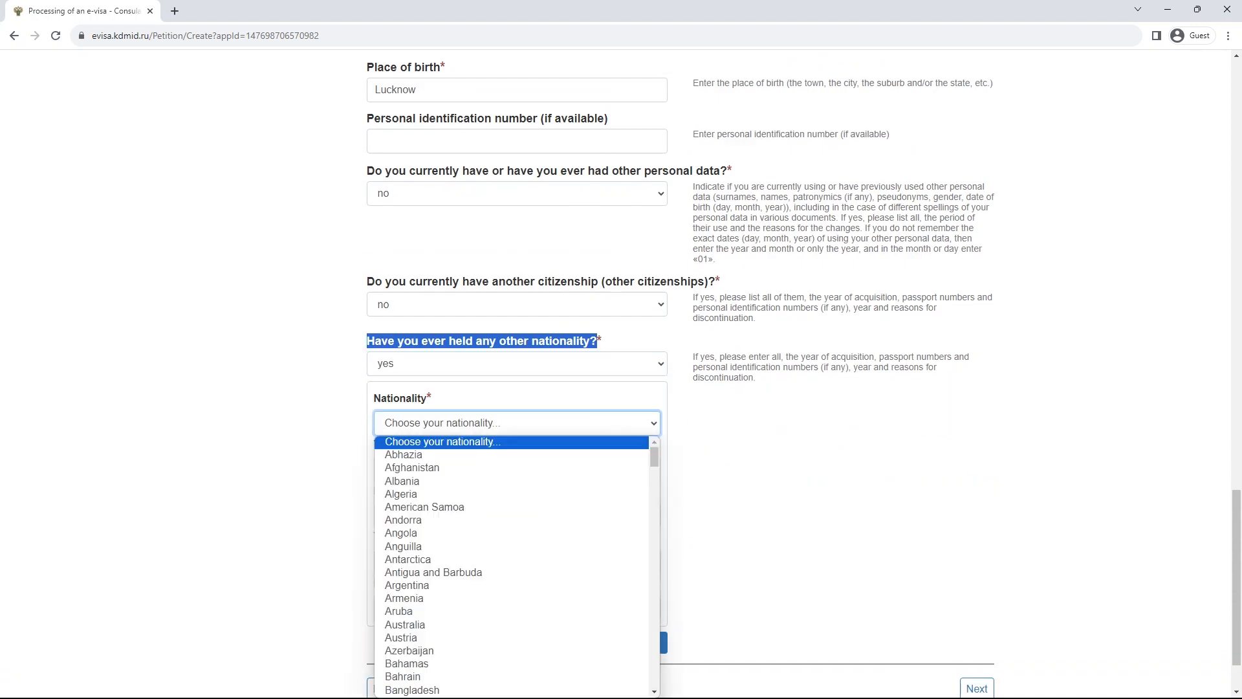
click(737, 475)
click(504, 469)
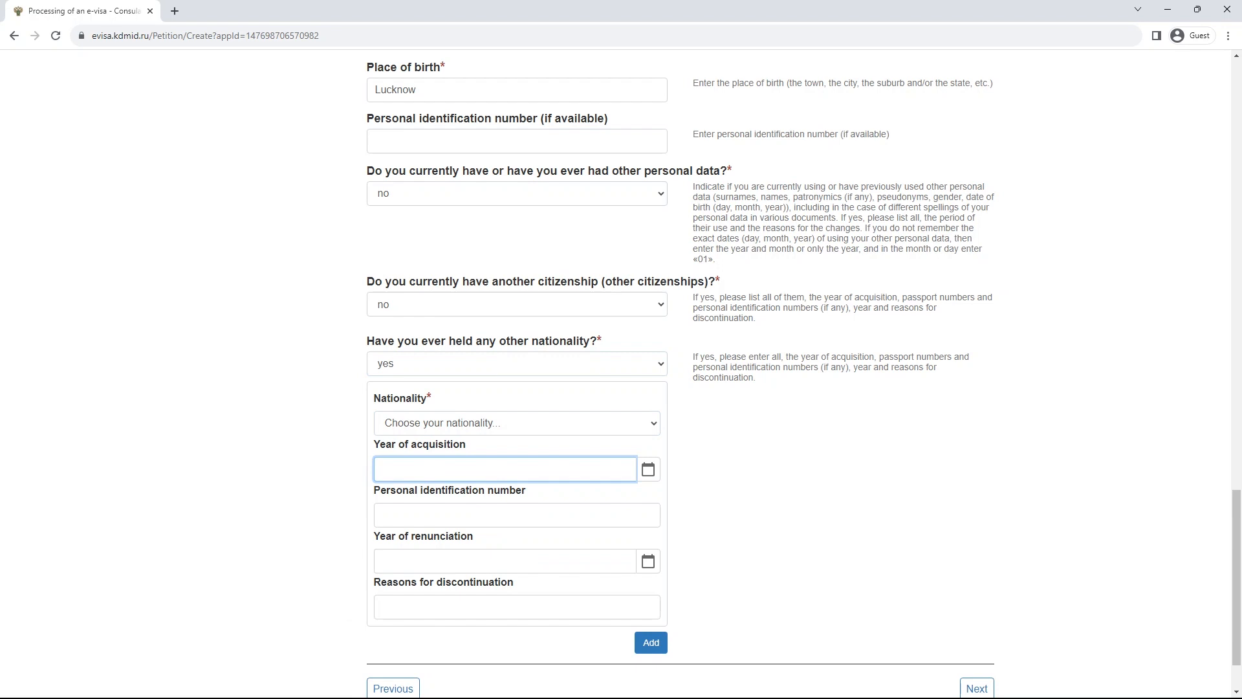
click(504, 561)
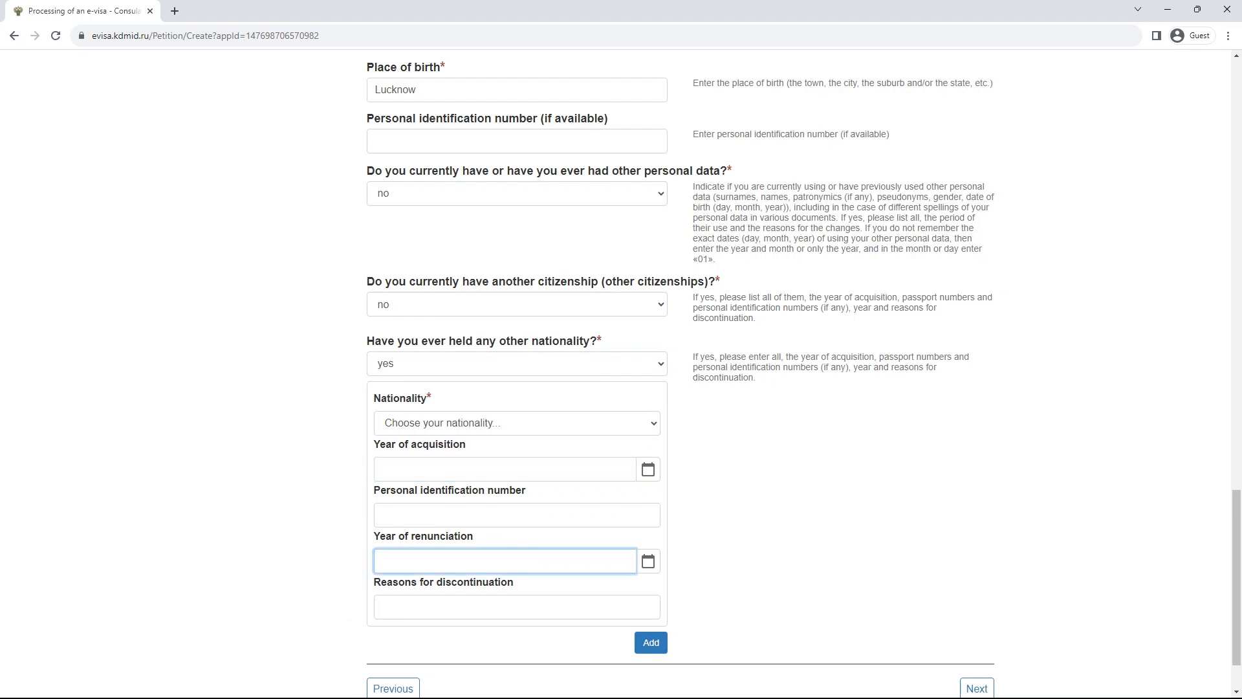
click(517, 607)
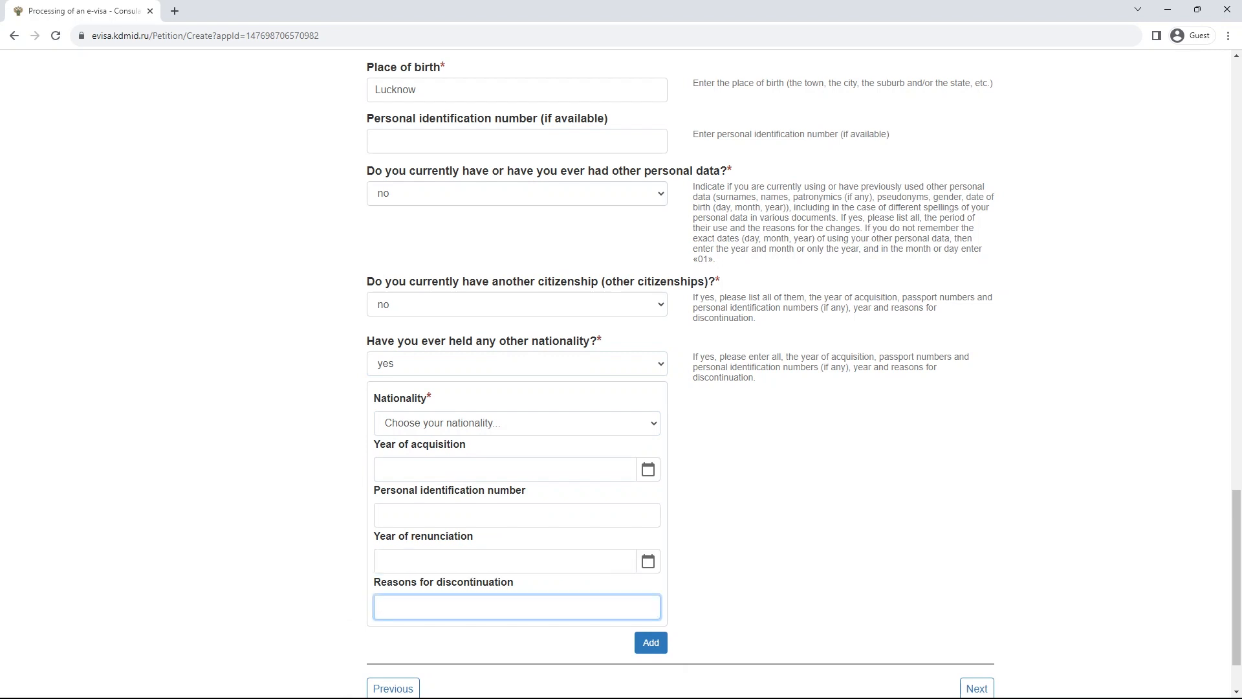
click(517, 423)
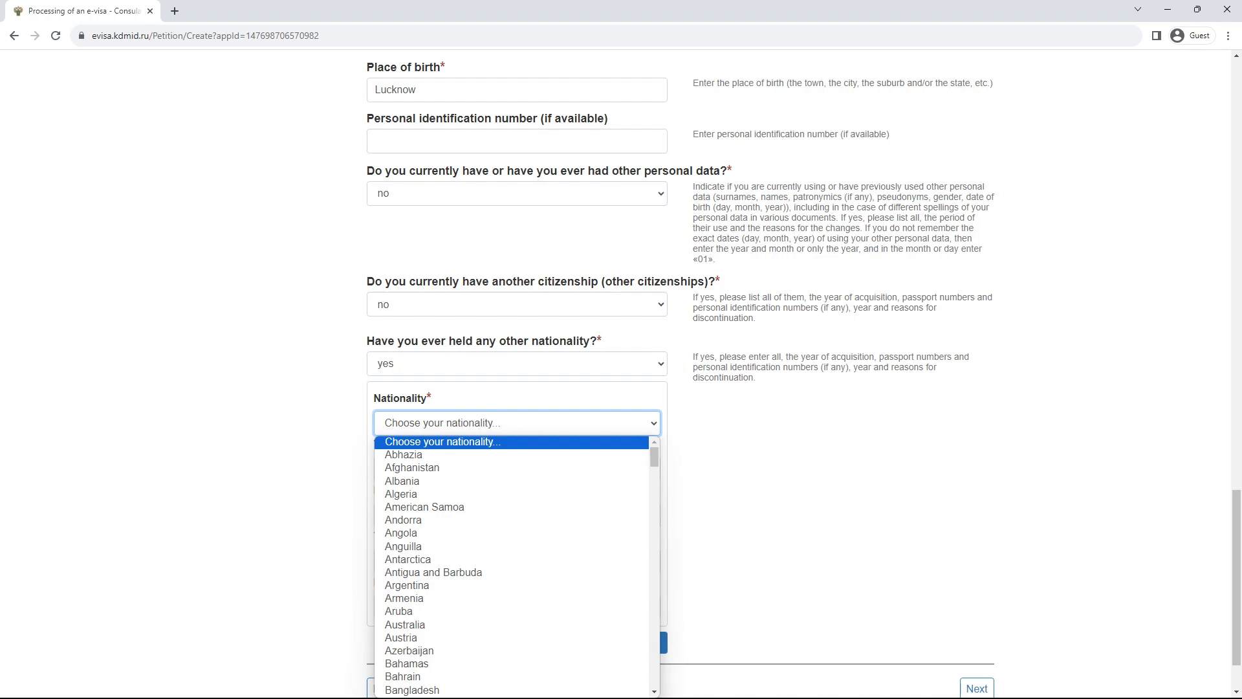
text(bri)
key(Down)
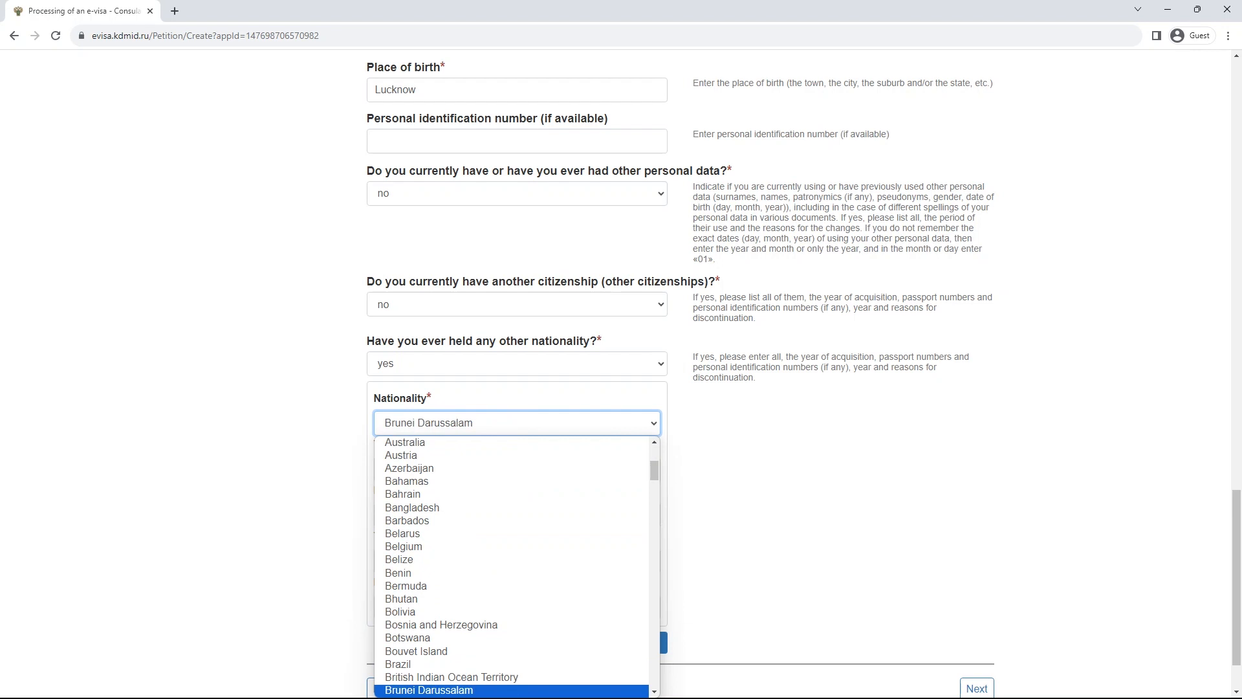
key(Up)
key(Return)
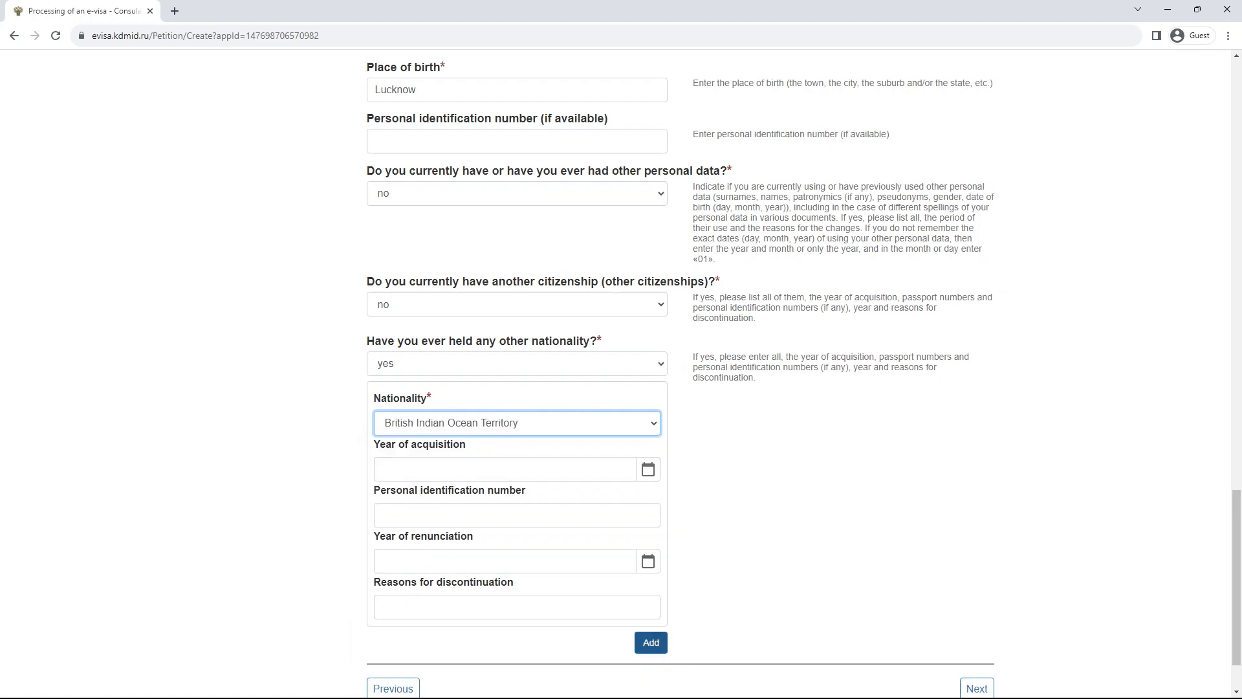
- Add then delete an extra nationality block, and attempt Next
click(651, 642)
scroll(651, 642, down, 2)
scroll(517, 375, down, 2)
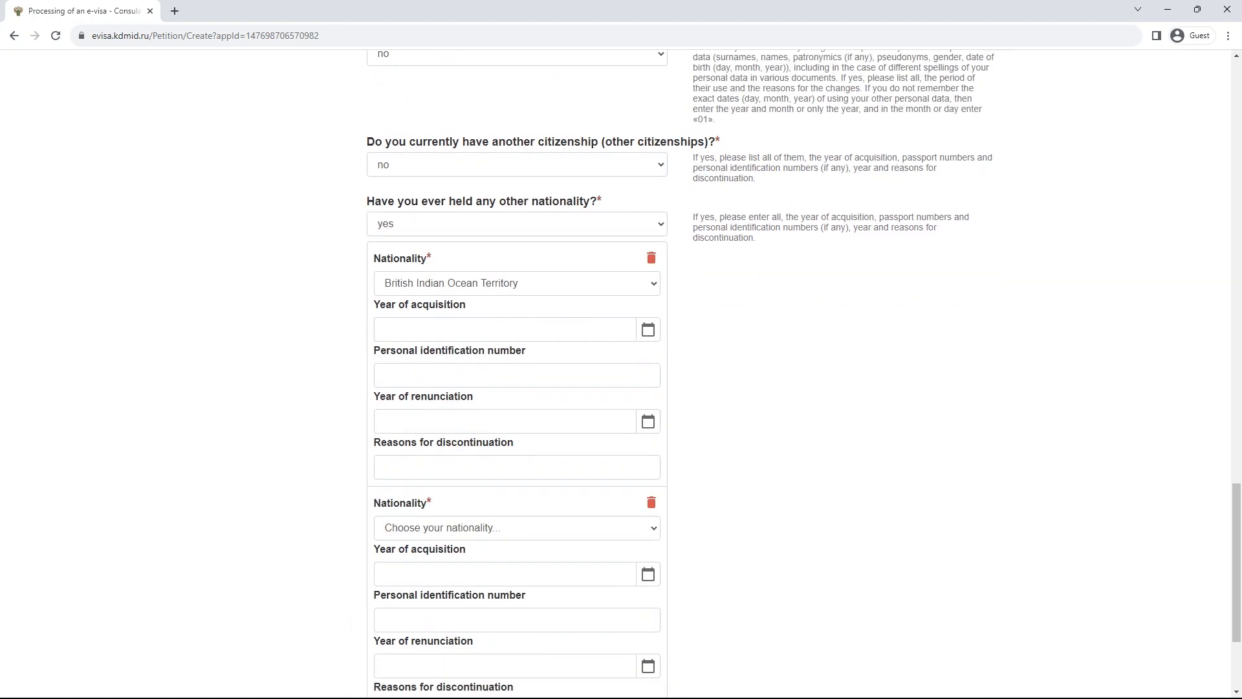
scroll(517, 375, up, 1)
click(652, 448)
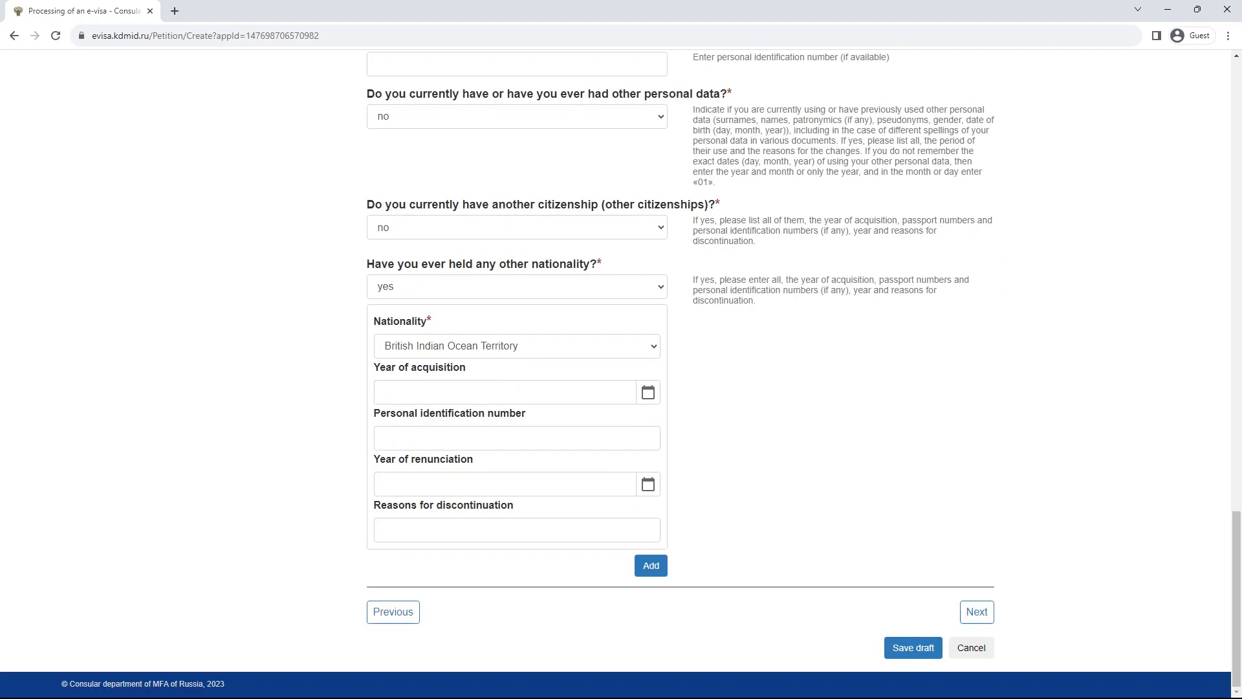
click(977, 611)
scroll(615, 374, up, 4)
scroll(615, 374, down, 3)
scroll(616, 374, down, 20)
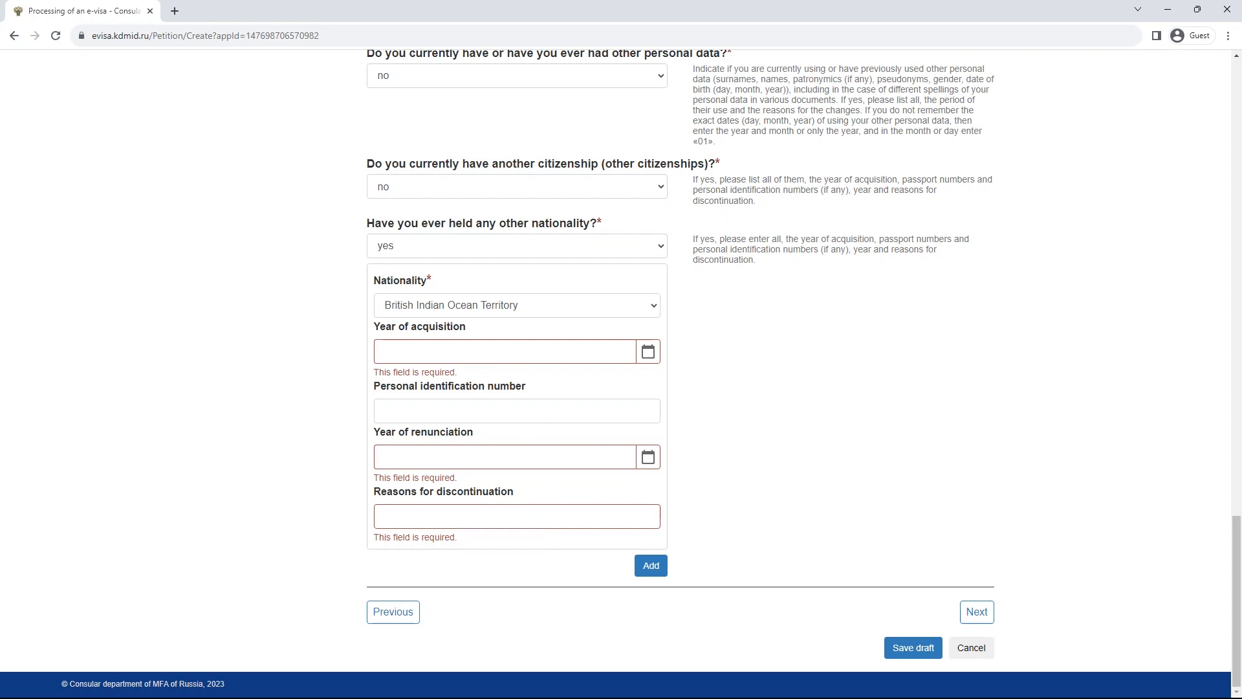
- Open Add photo for the passport data page, then Choose photo
scroll(517, 388, up, 1)
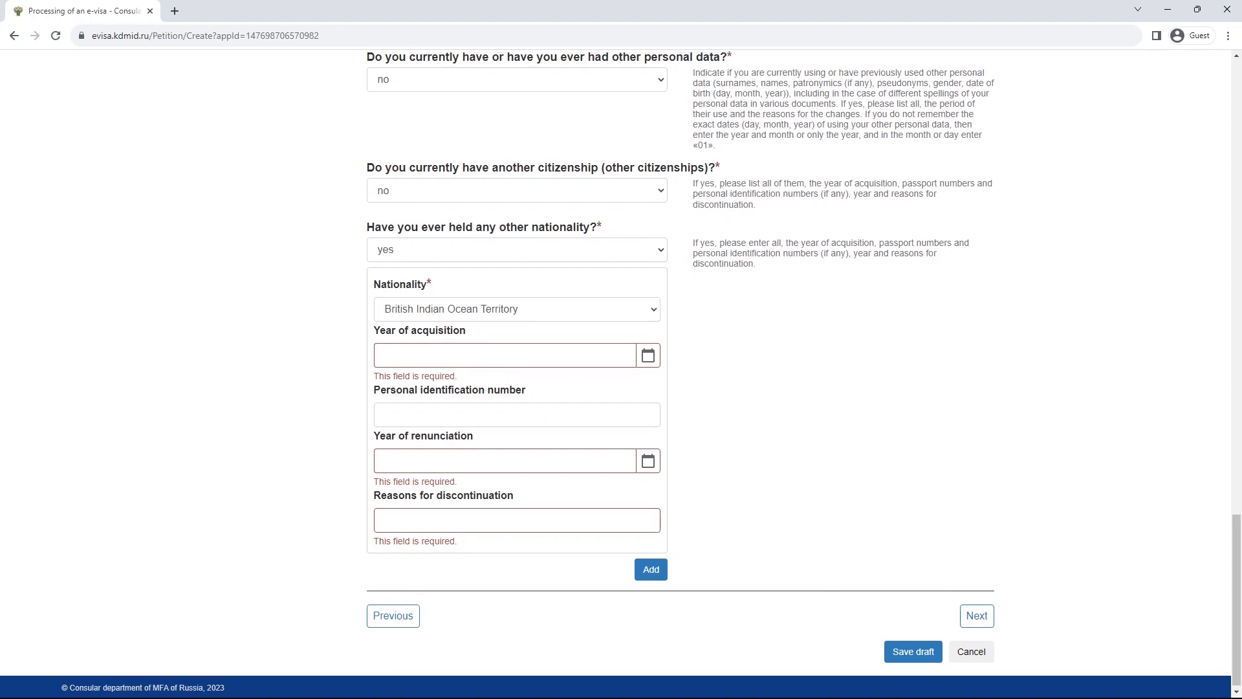
click(517, 370)
click(776, 421)
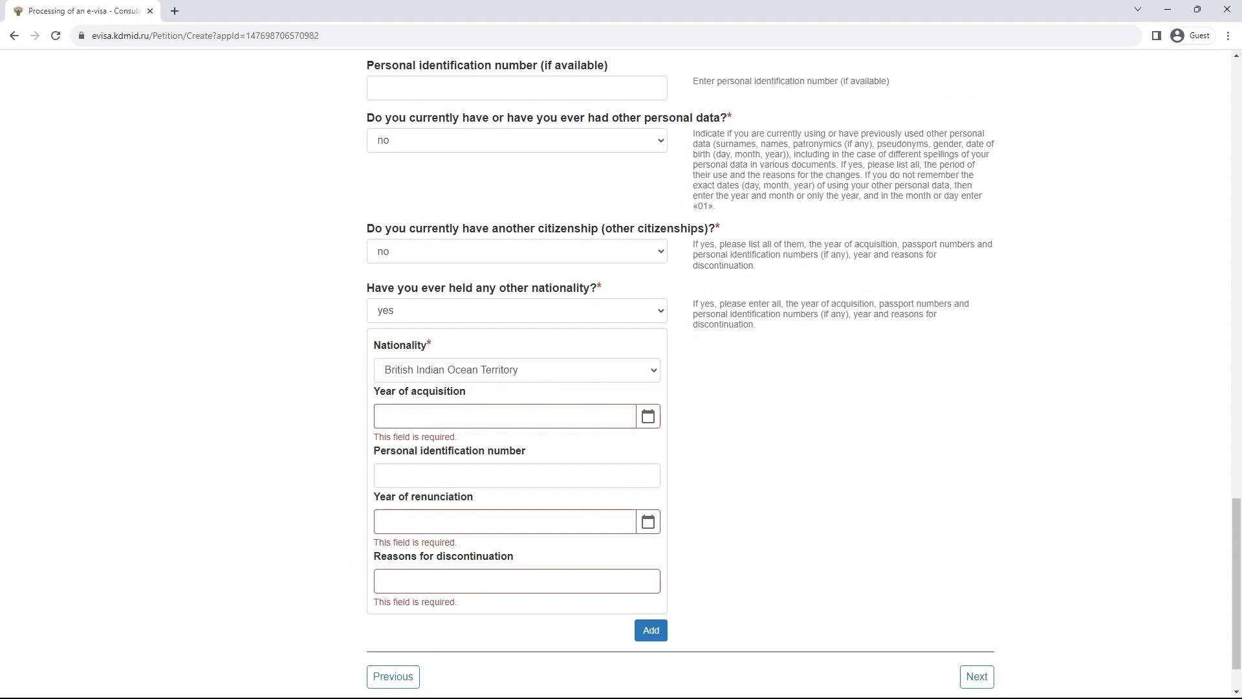
scroll(803, 373, up, 15)
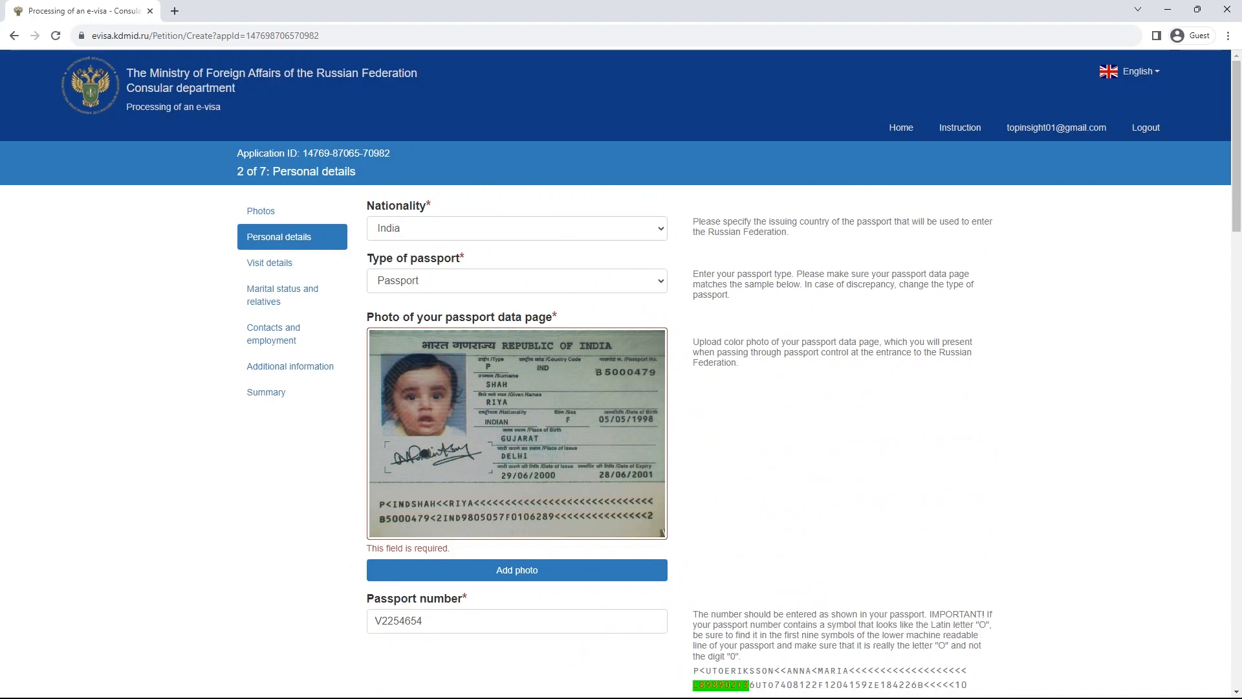
click(517, 570)
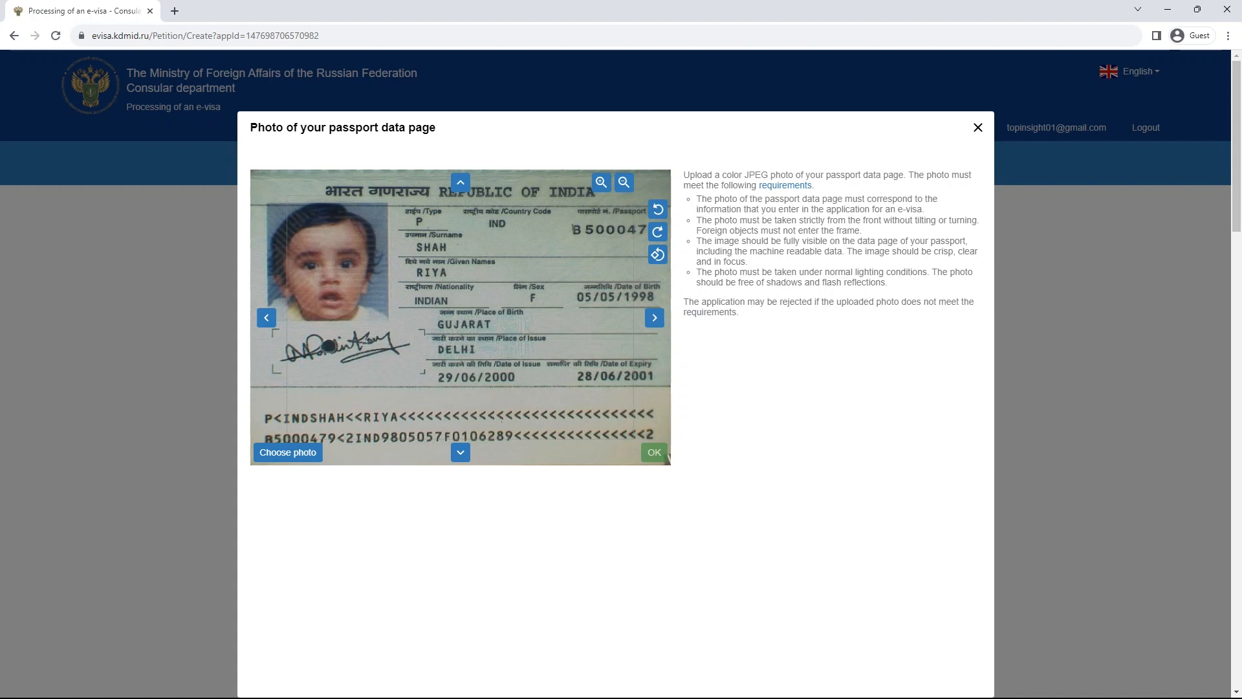
click(288, 452)
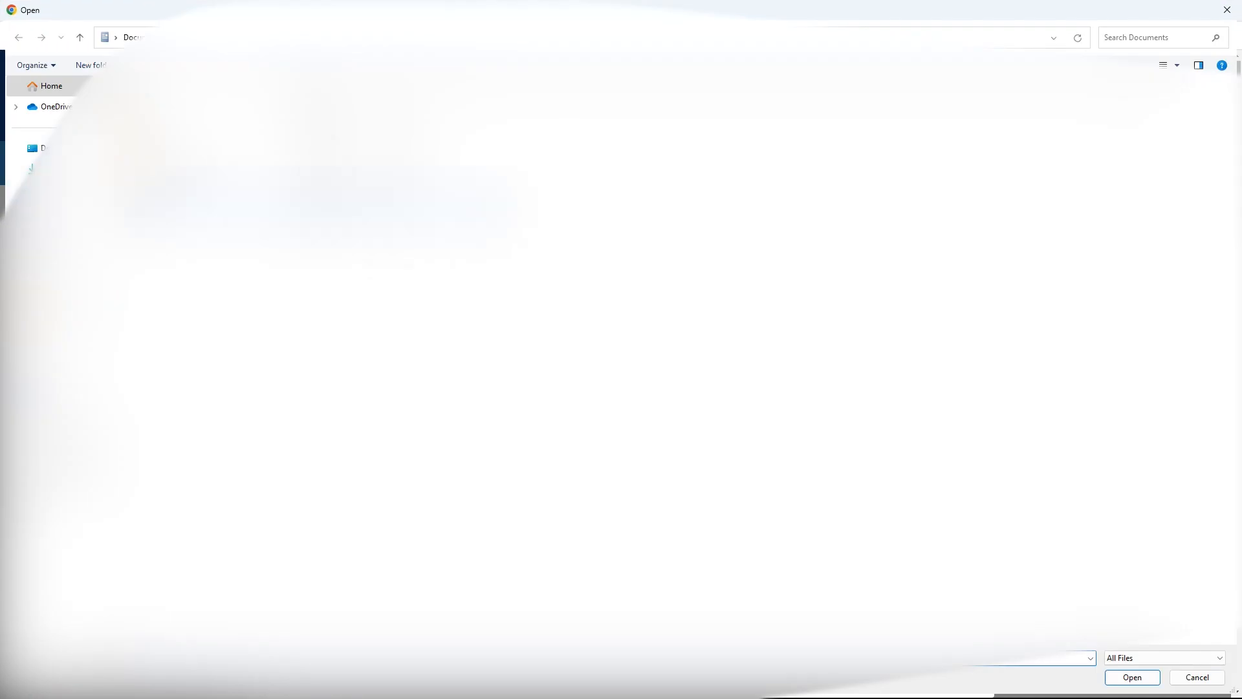
- Open the passport image file from the Downloads folder
click(59, 168)
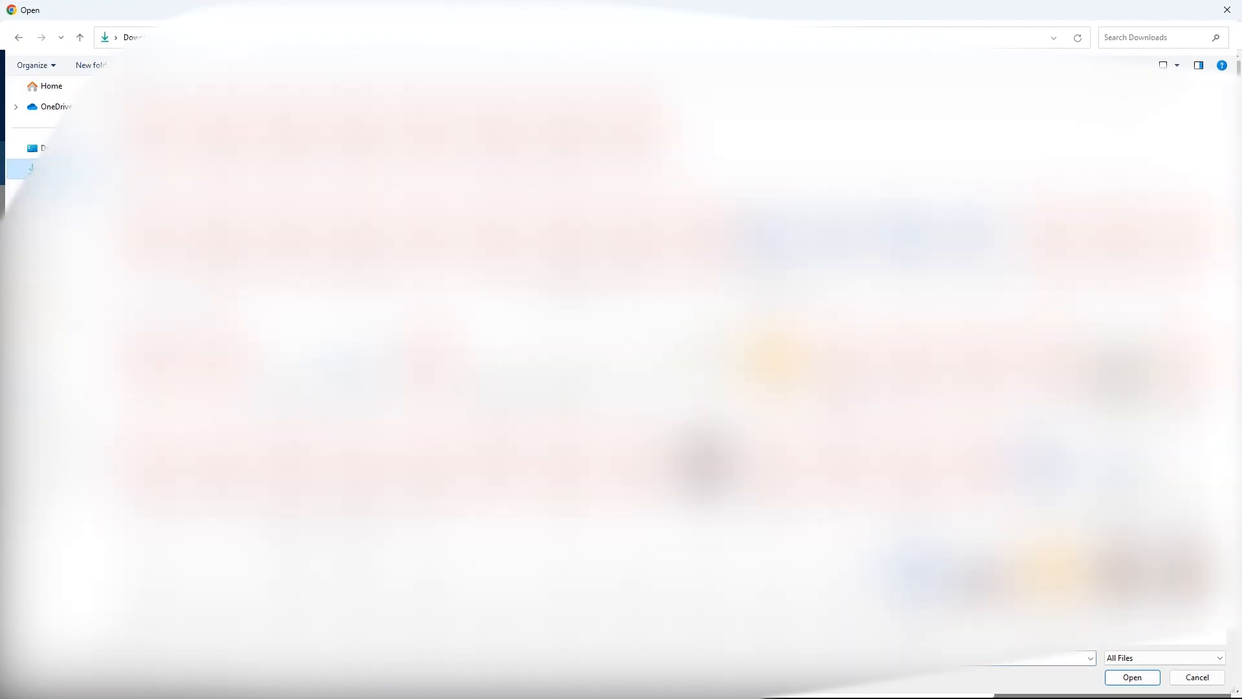
click(1164, 65)
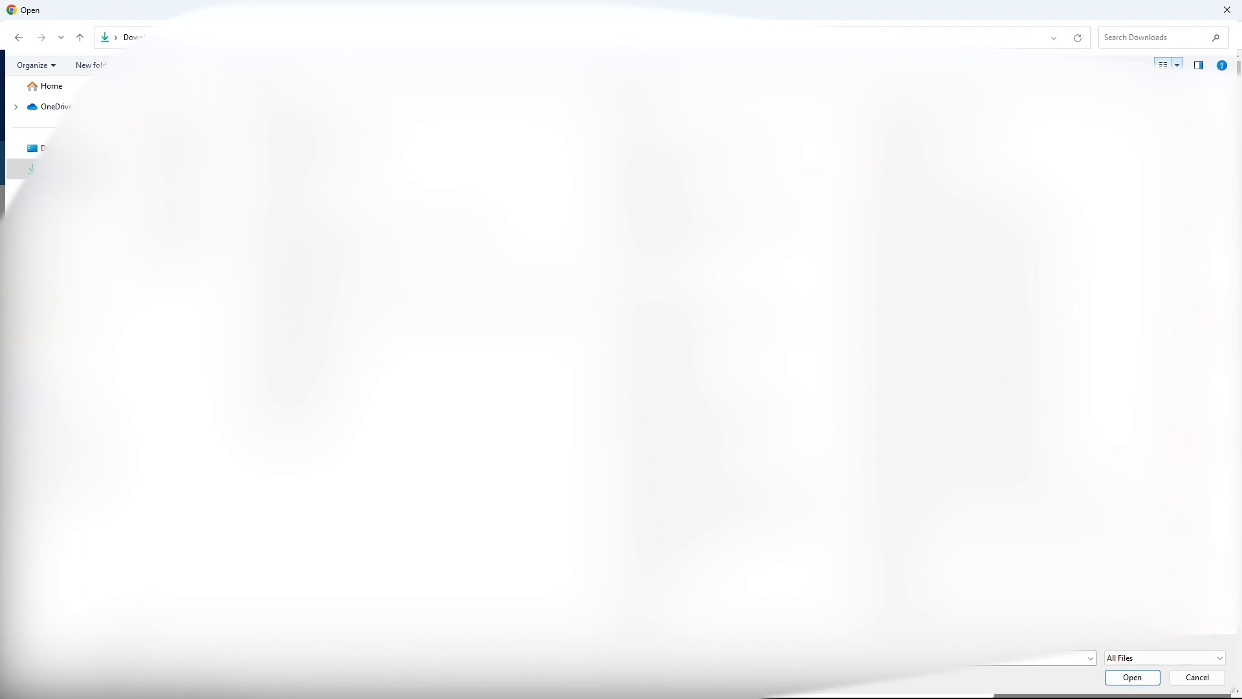
click(1163, 64)
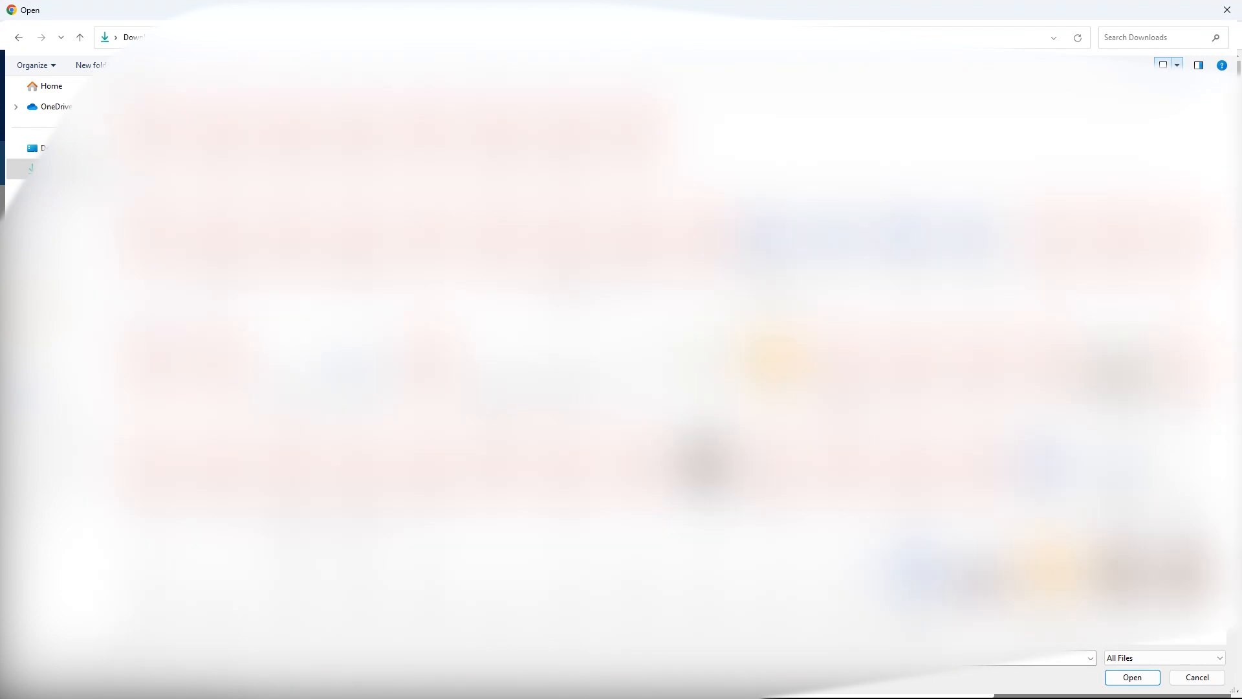
scroll(647, 349, down, 5)
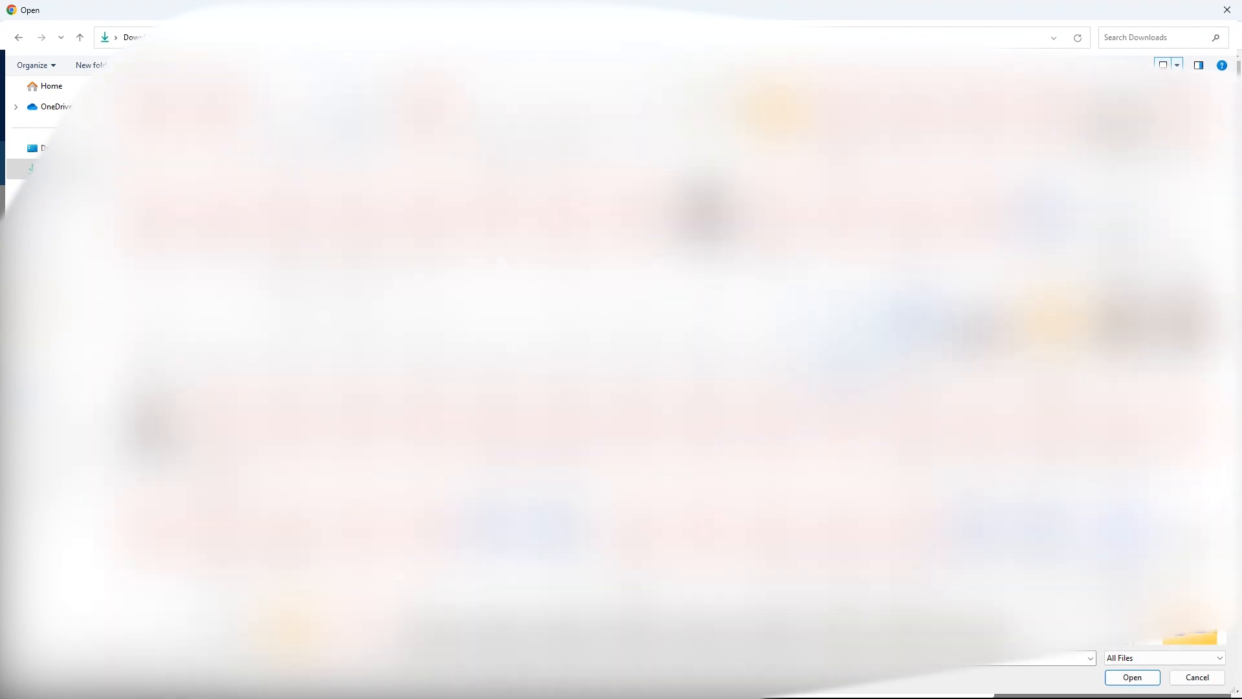
scroll(647, 349, up, 3)
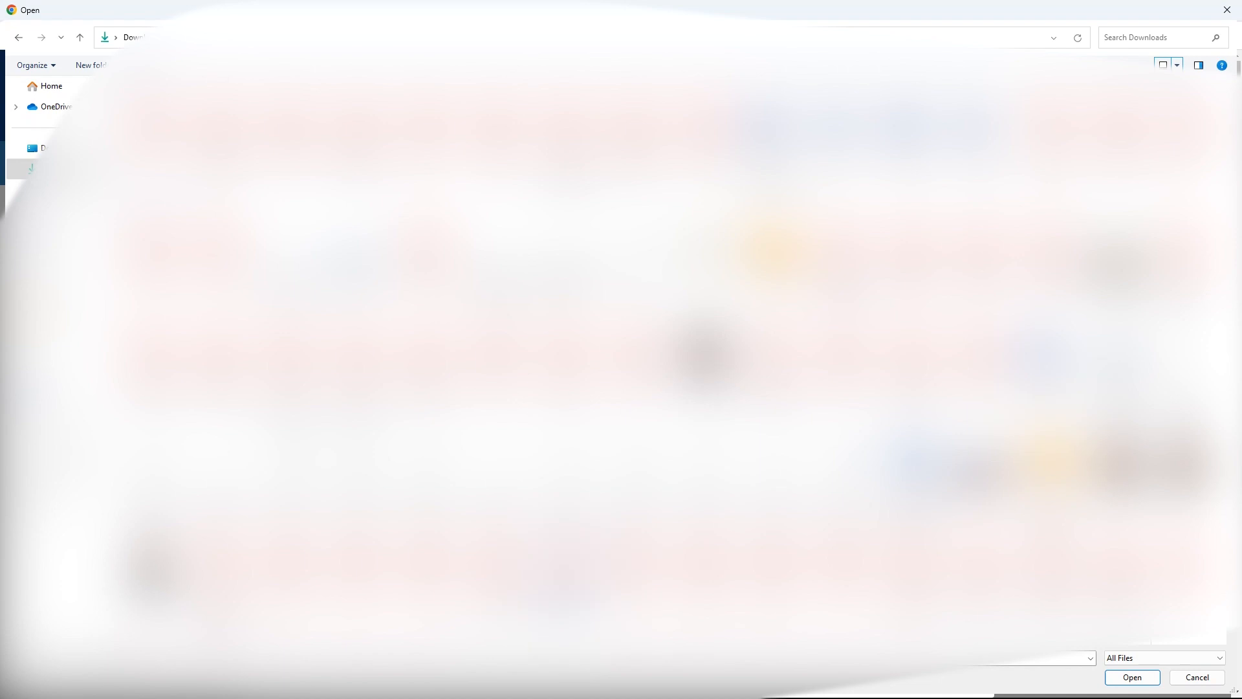
double_click(572, 482)
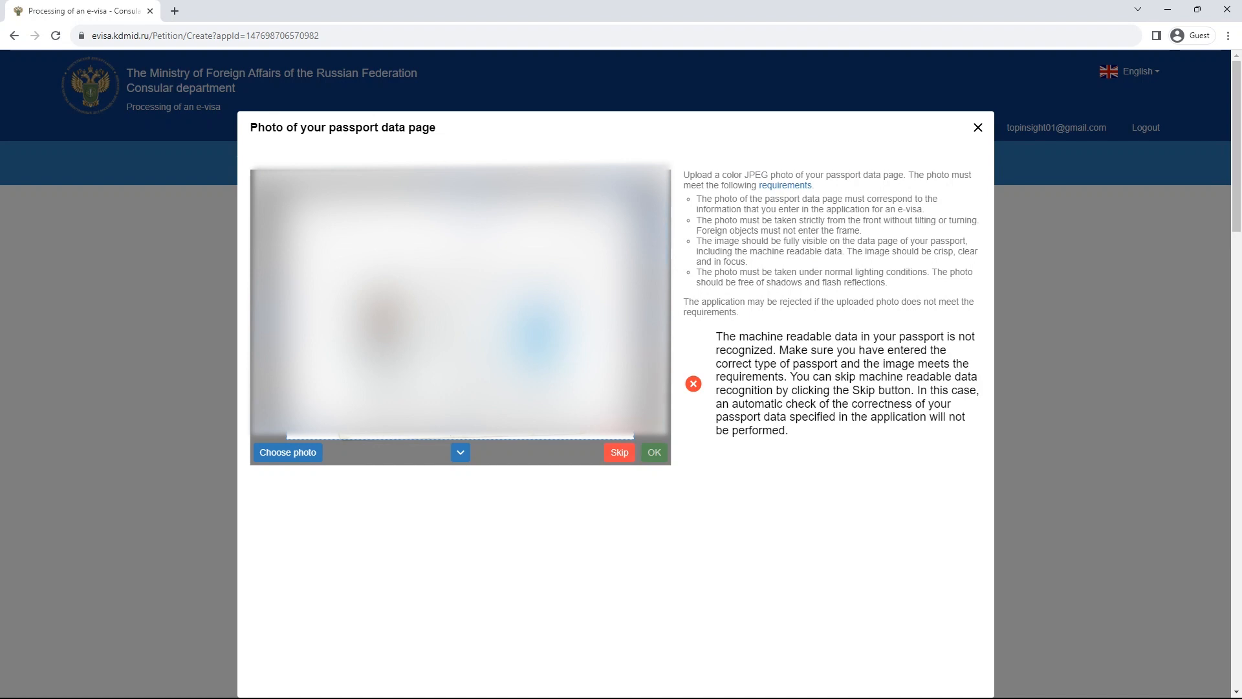
- Reposition the passport image in the crop area and confirm with OK
drag(716, 337, 790, 432)
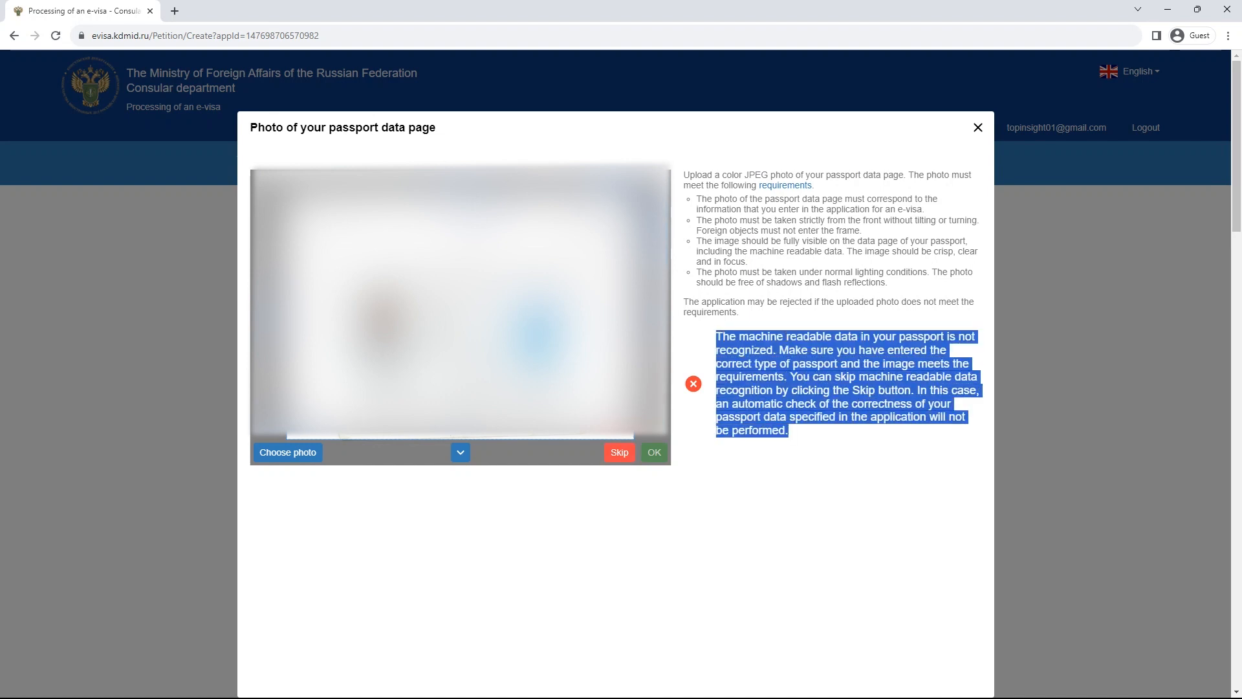
click(792, 435)
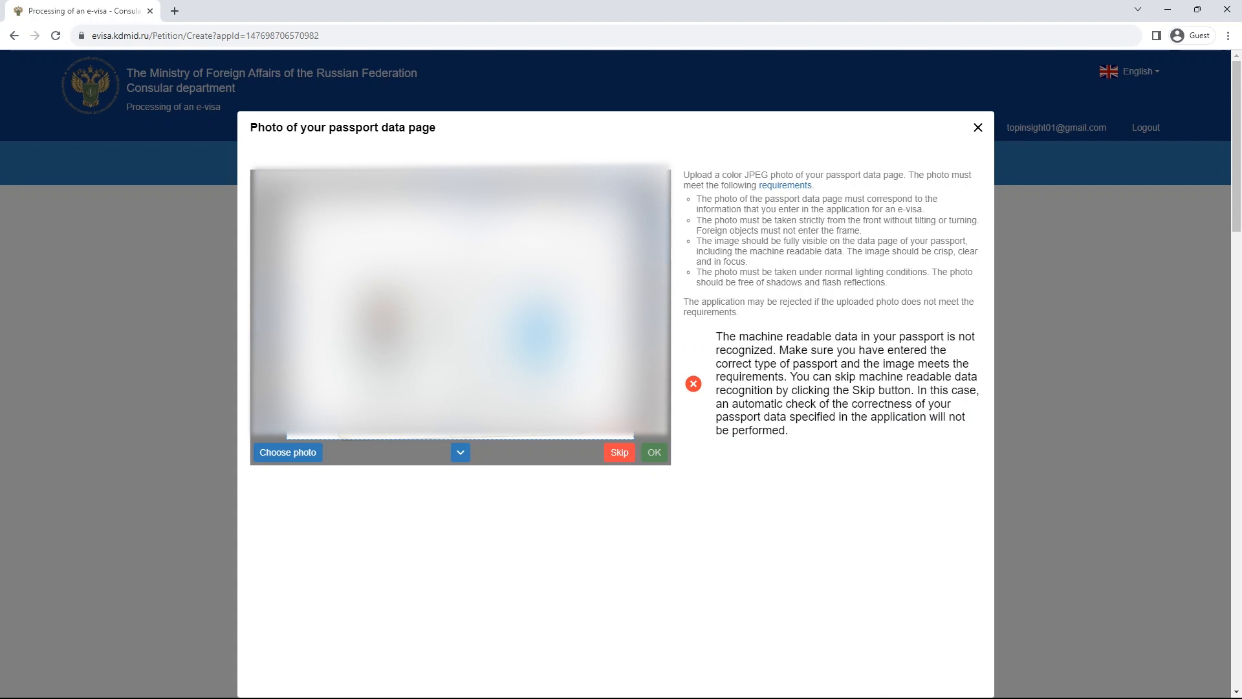
drag(455, 337, 458, 312)
click(654, 452)
click(617, 452)
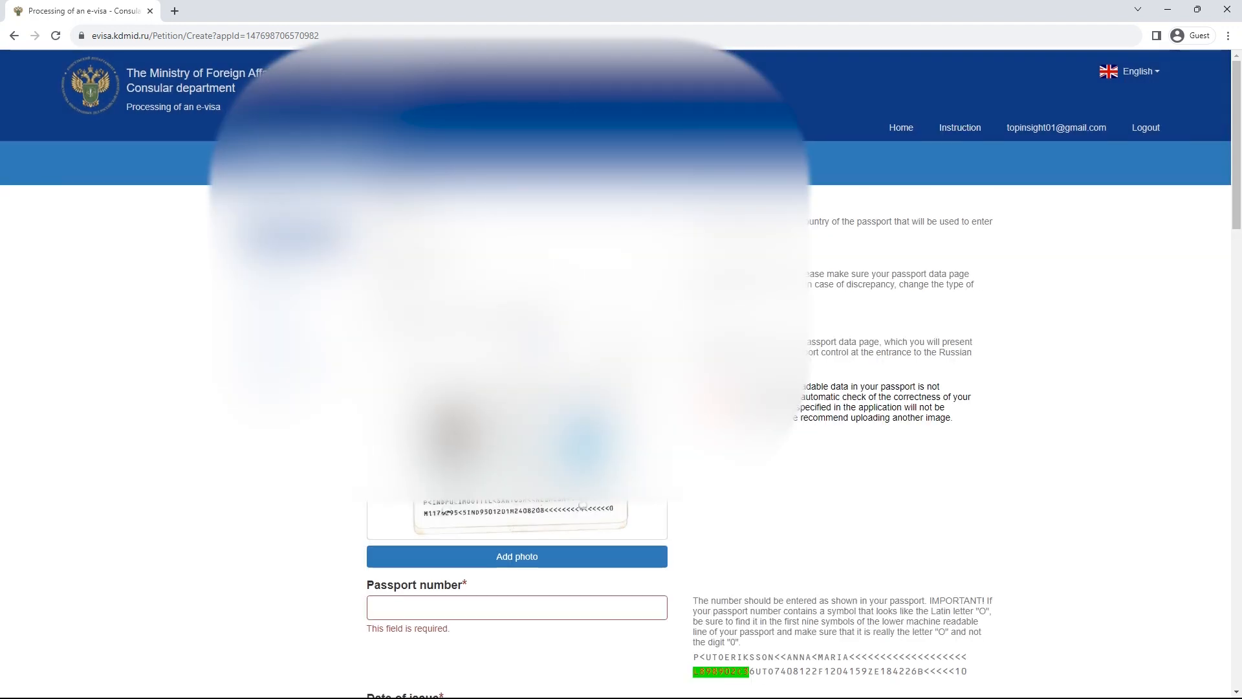
scroll(615, 388, down, 2)
scroll(616, 388, down, 4)
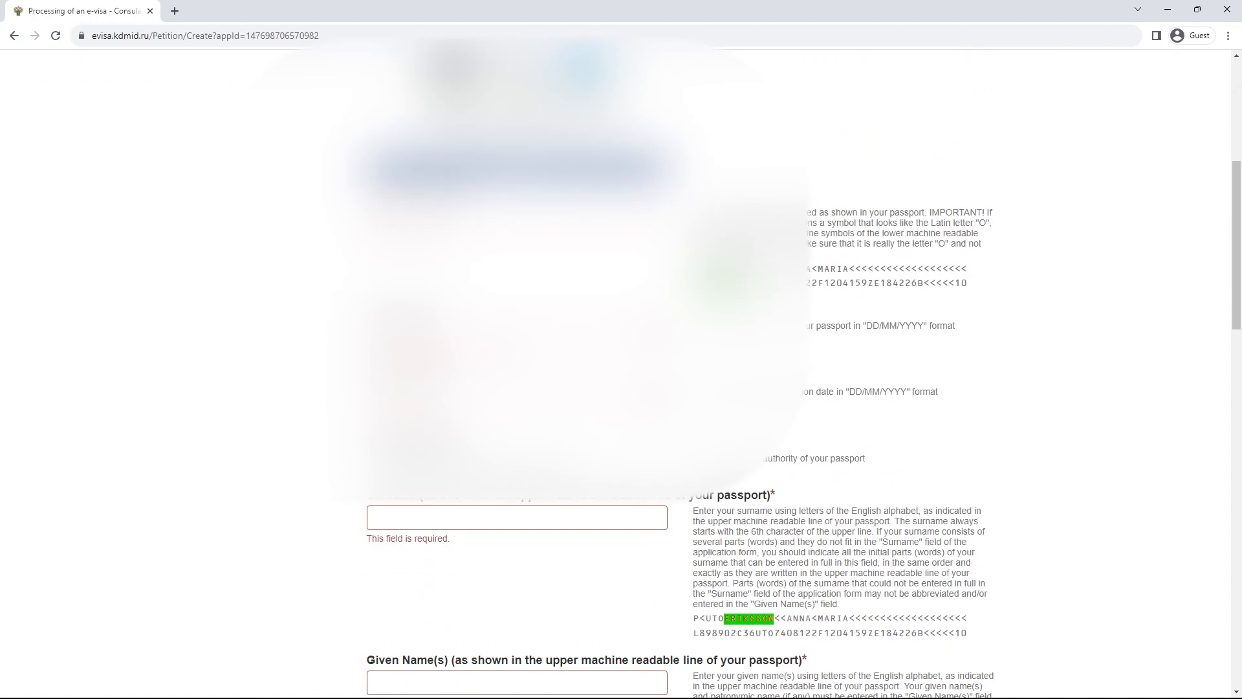
scroll(616, 389, up, 4)
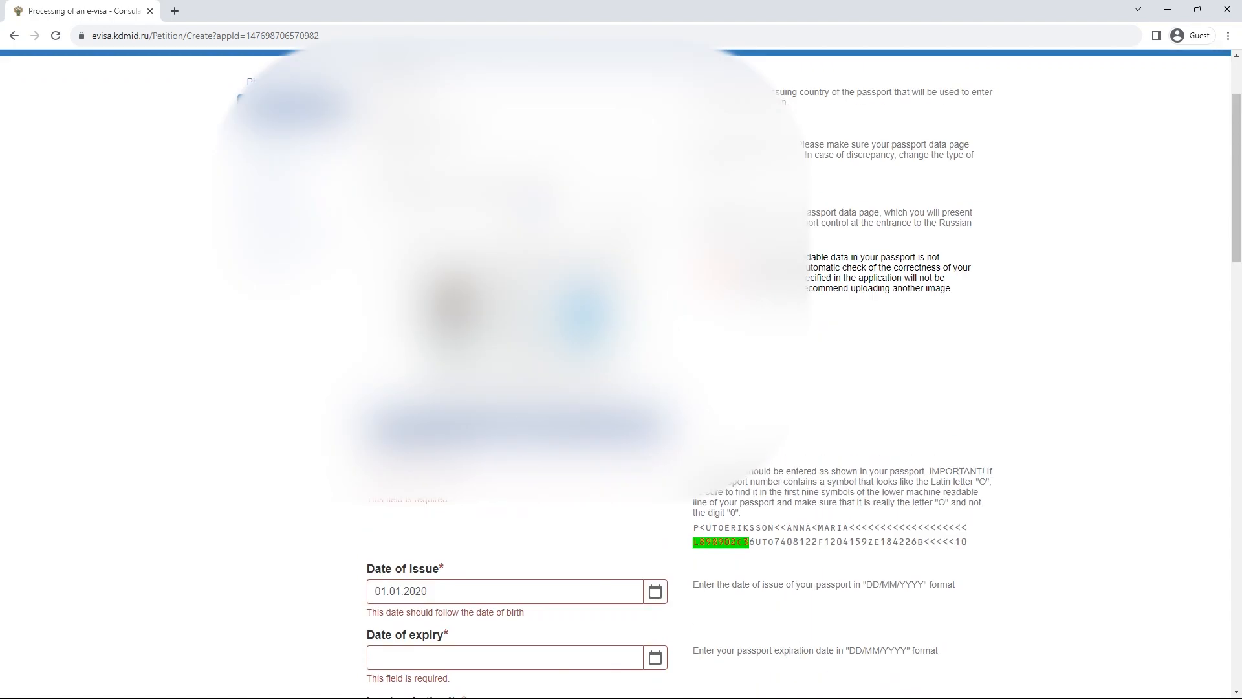
scroll(615, 388, down, 18)
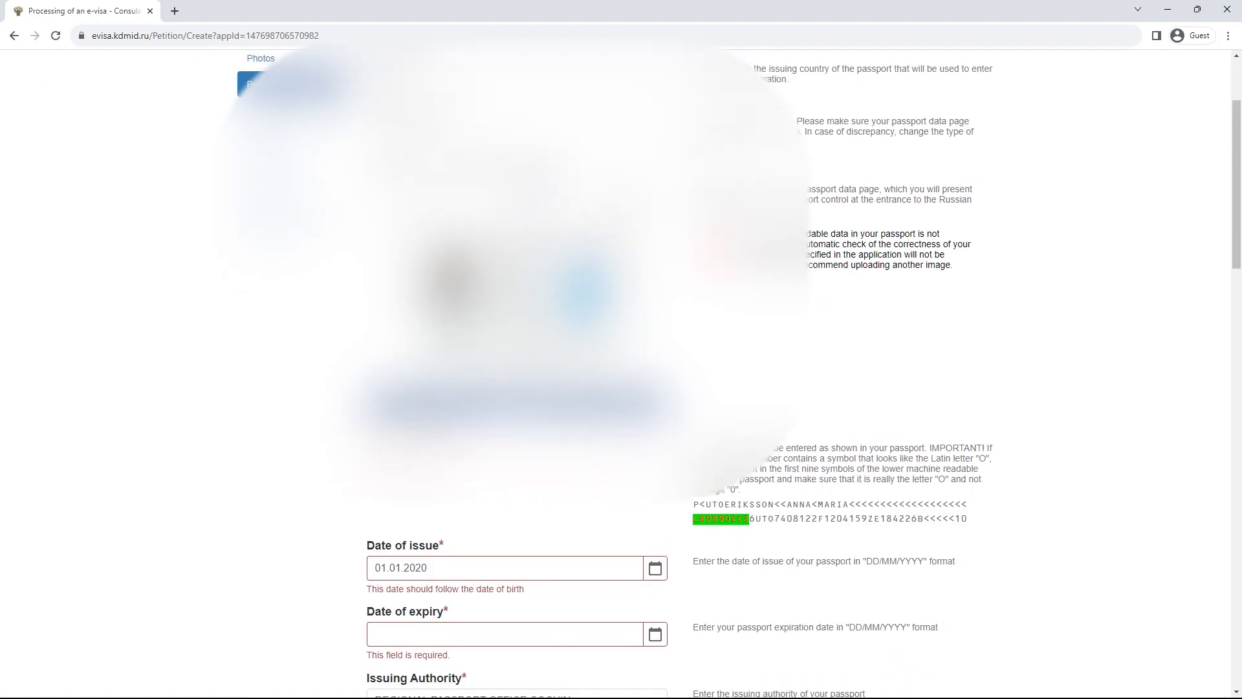
scroll(616, 388, down, 15)
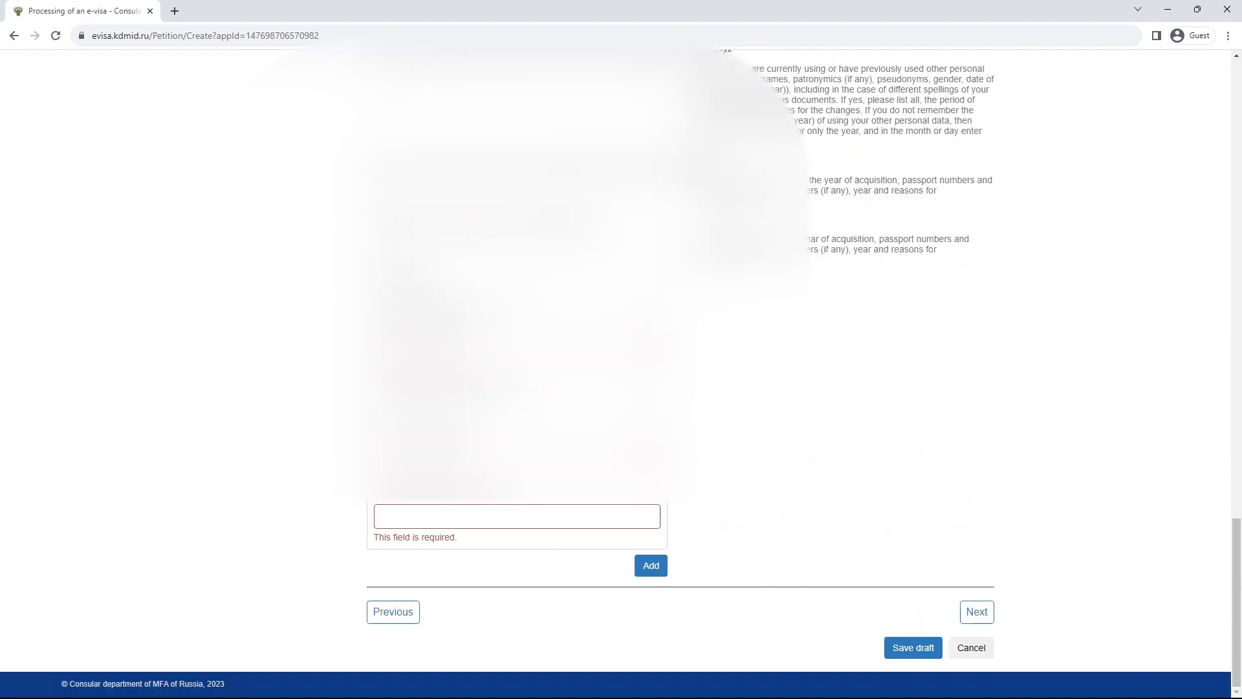
scroll(616, 388, up, 20)
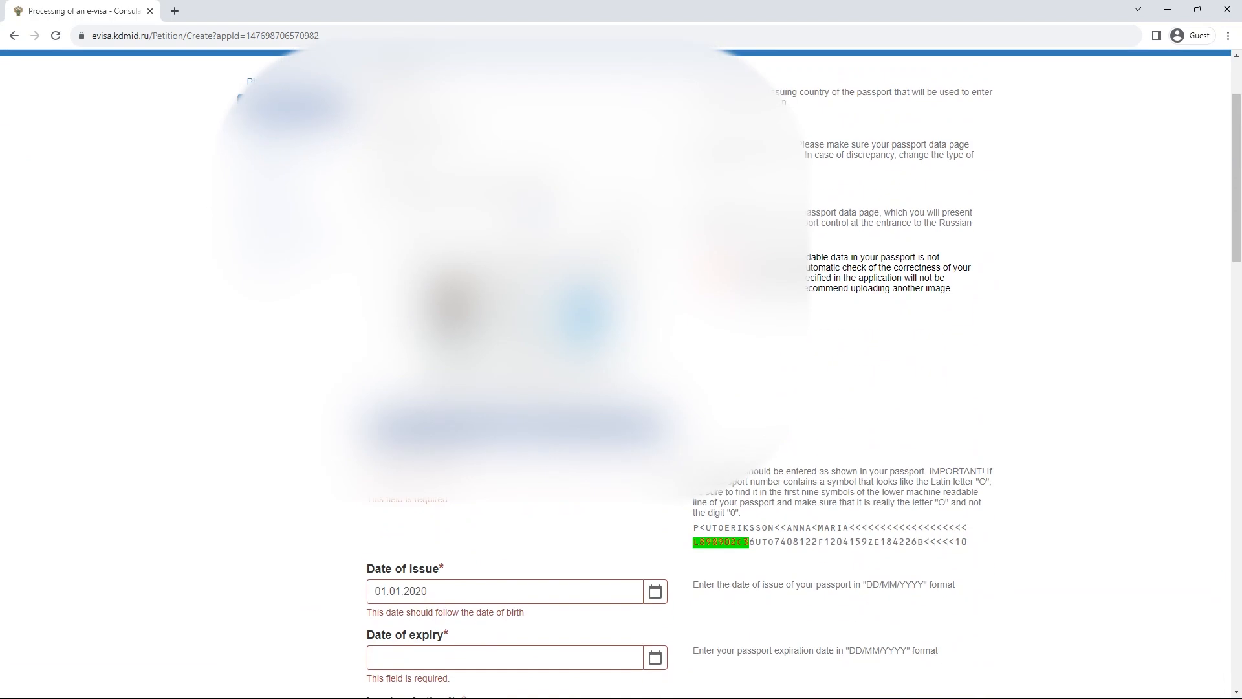
scroll(616, 388, down, 3)
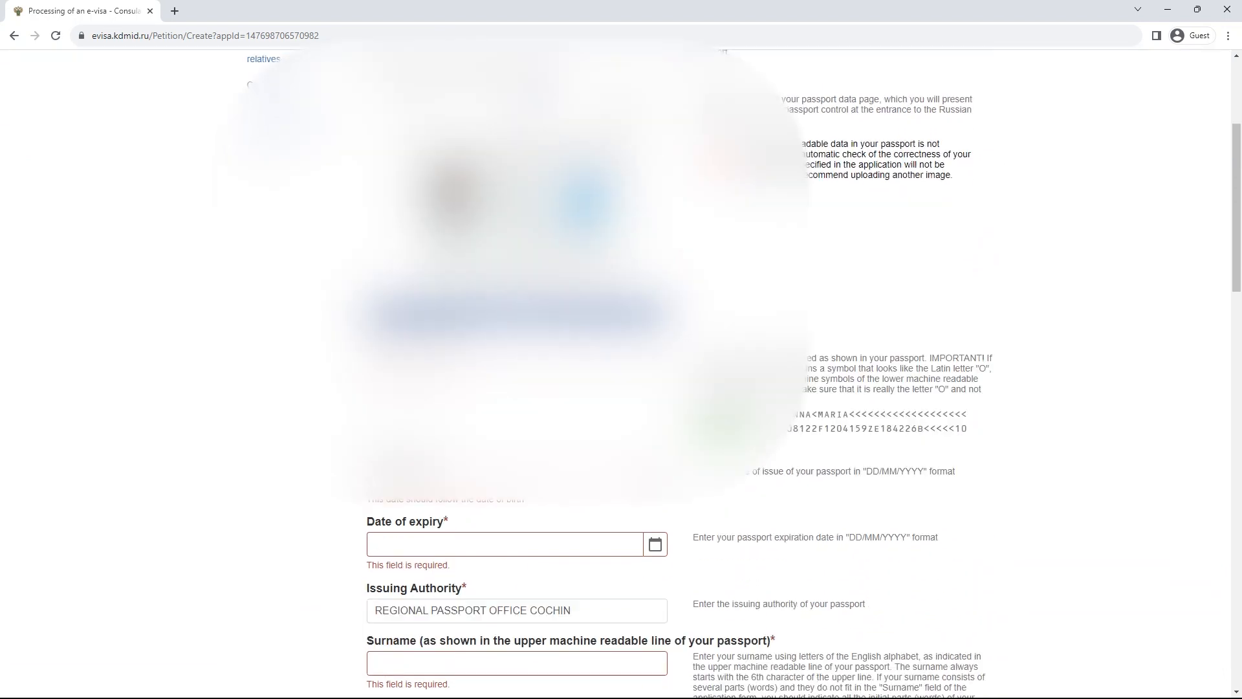
scroll(615, 388, down, 3)
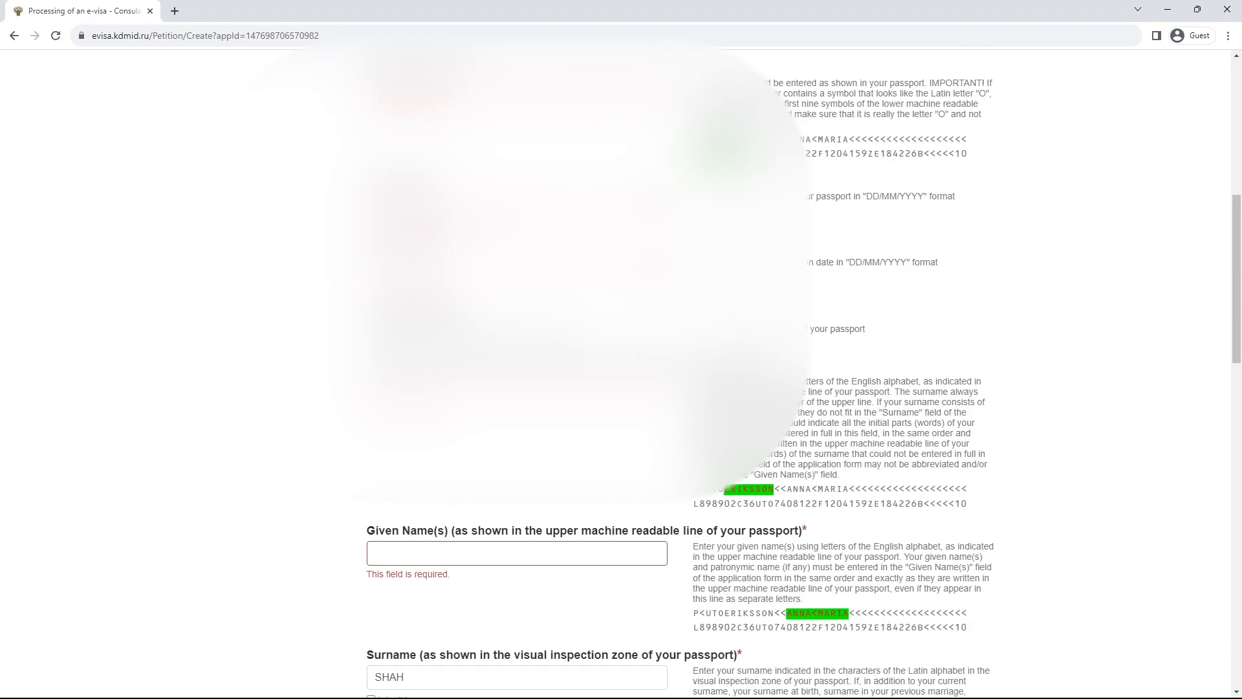
scroll(616, 388, up, 4)
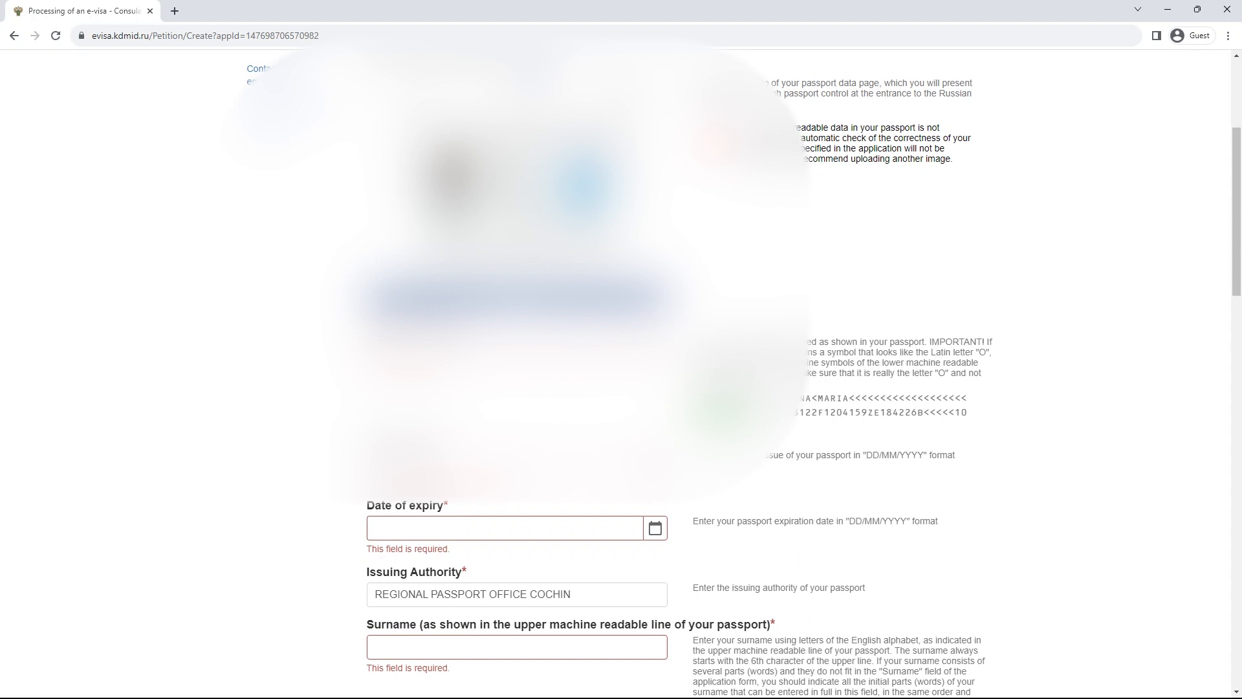
scroll(616, 388, down, 4)
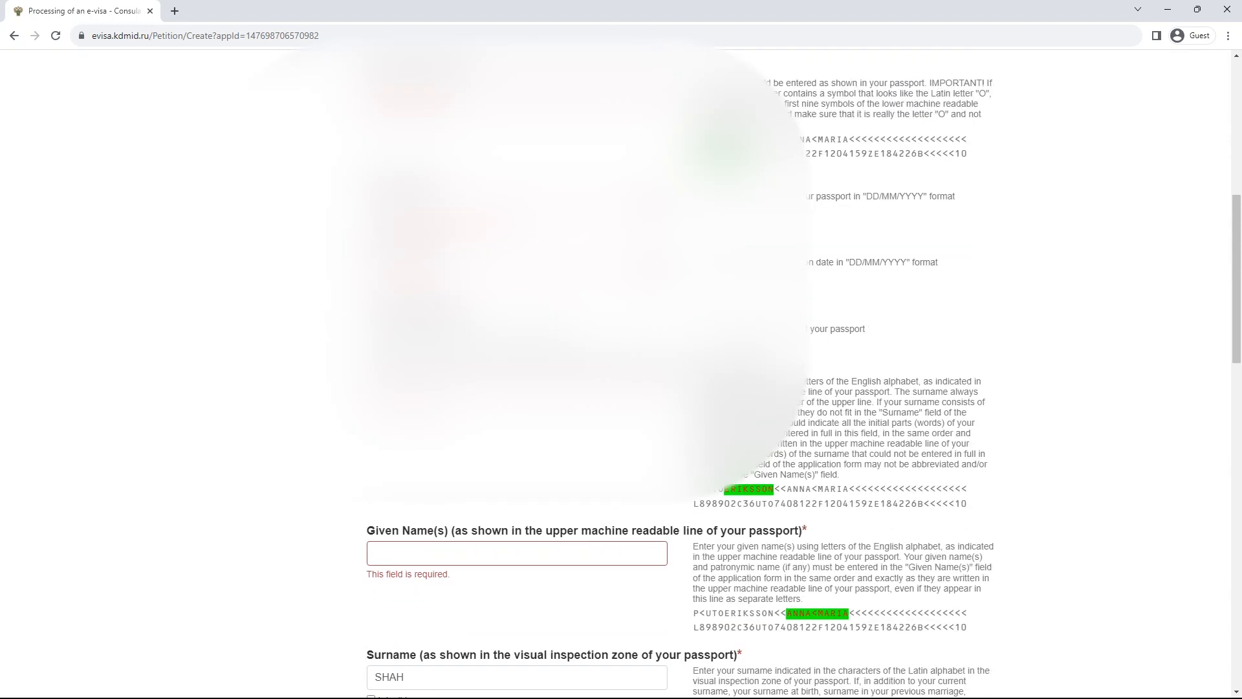
scroll(615, 388, down, 15)
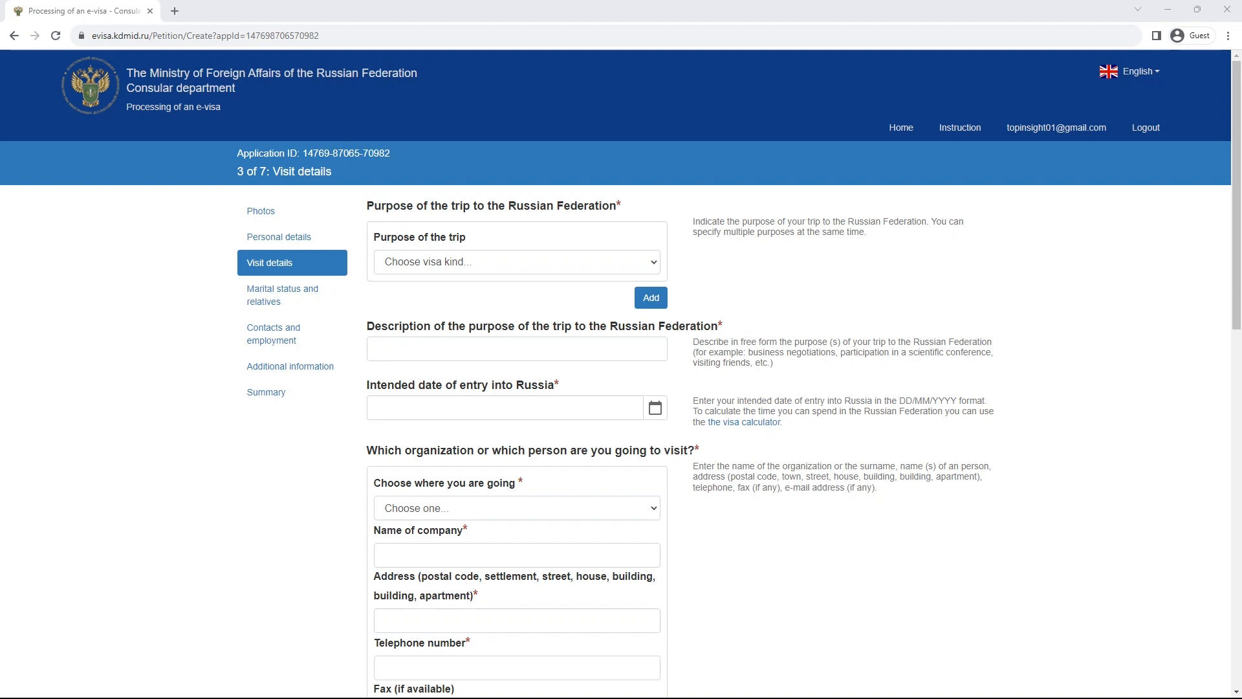
- Browse the trip purpose options, initially selecting Guest visit
click(516, 262)
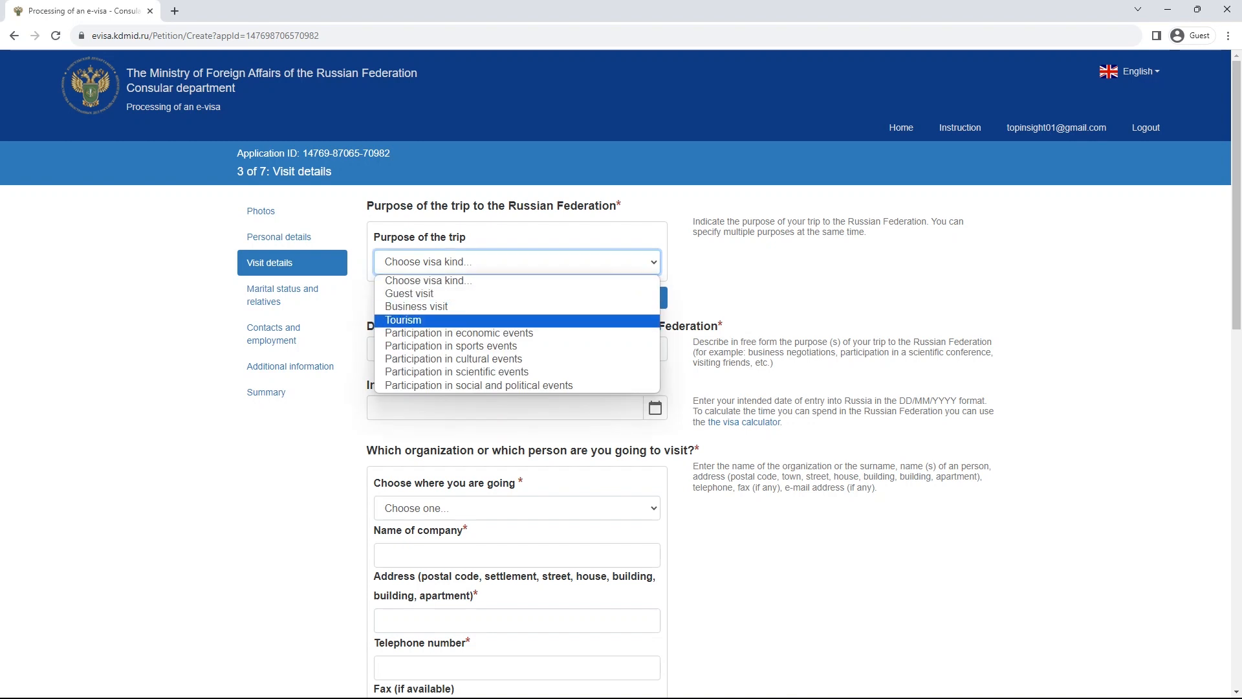
key(Up)
key(Up)
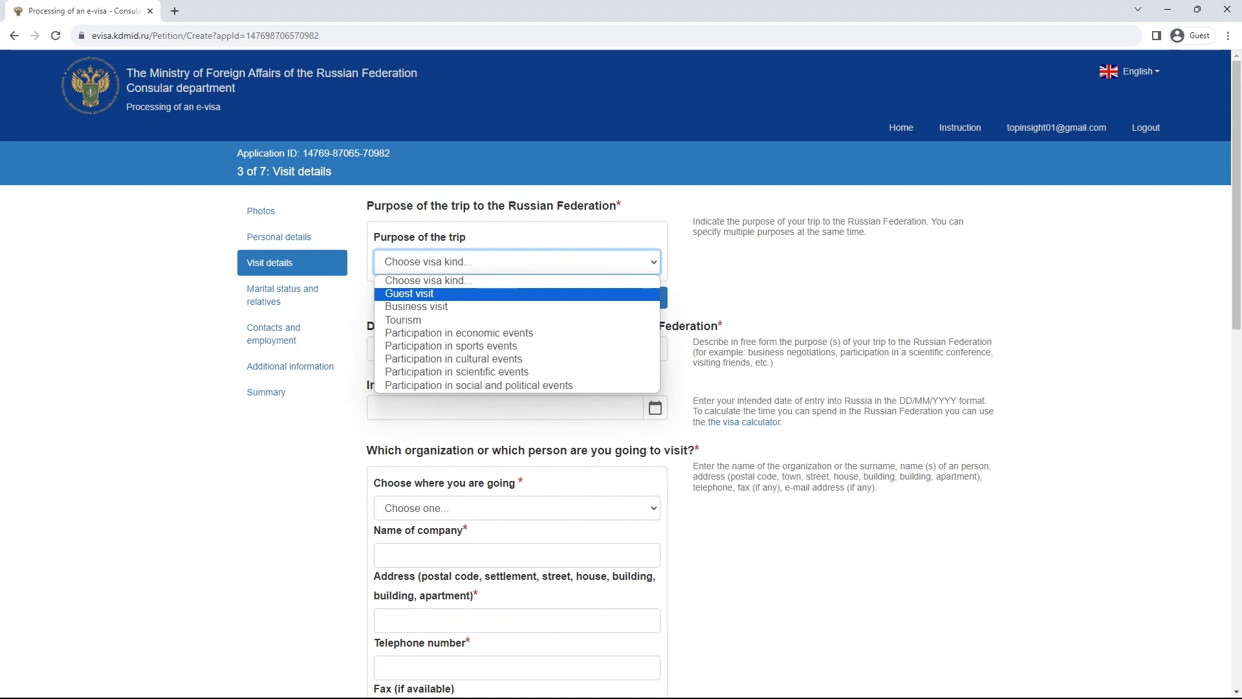
key(Down)
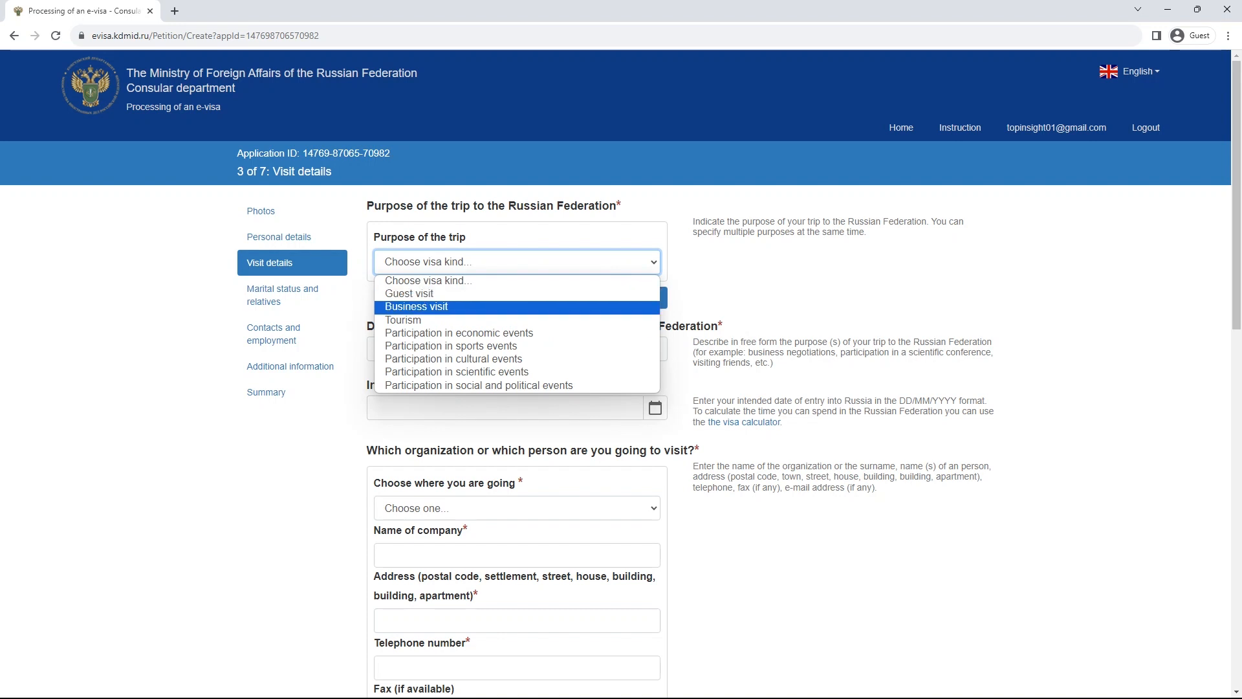
key(Down)
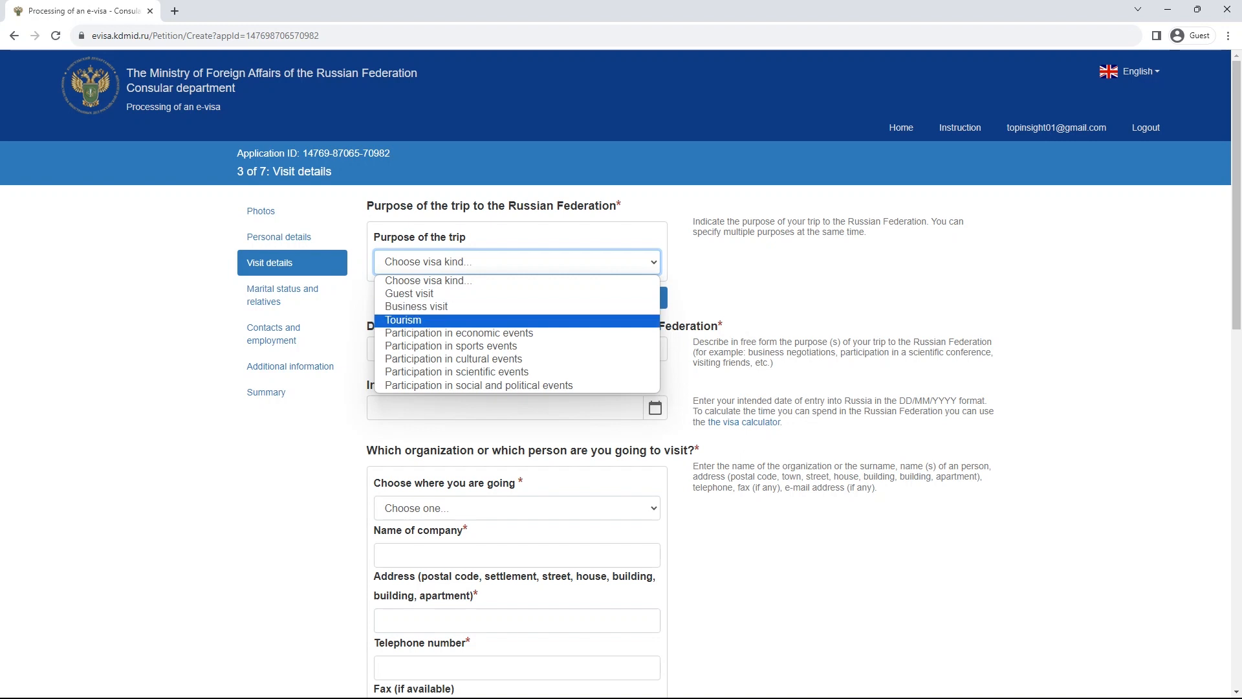
key(Down)
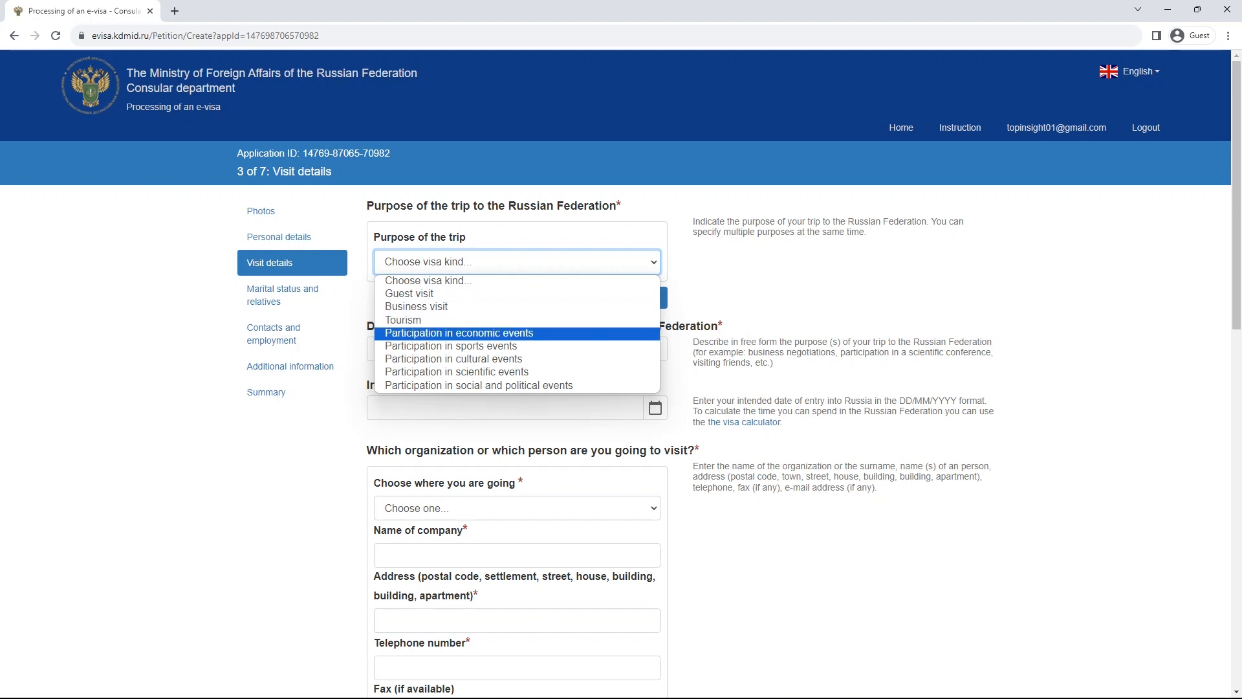
key(Down)
key(Down)
key(Down)
key(Down)
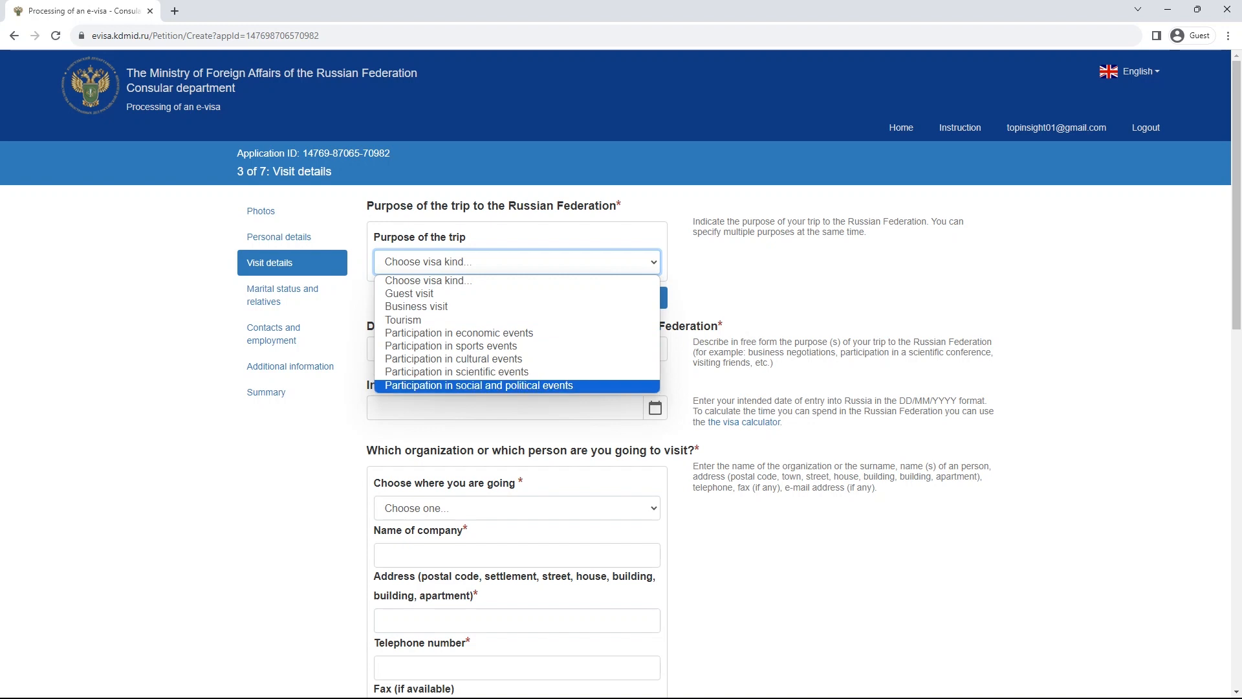
key(Up)
key(Up)
key(Up)
key(Up)
key(Up)
key(Up)
key(Up)
key(Return)
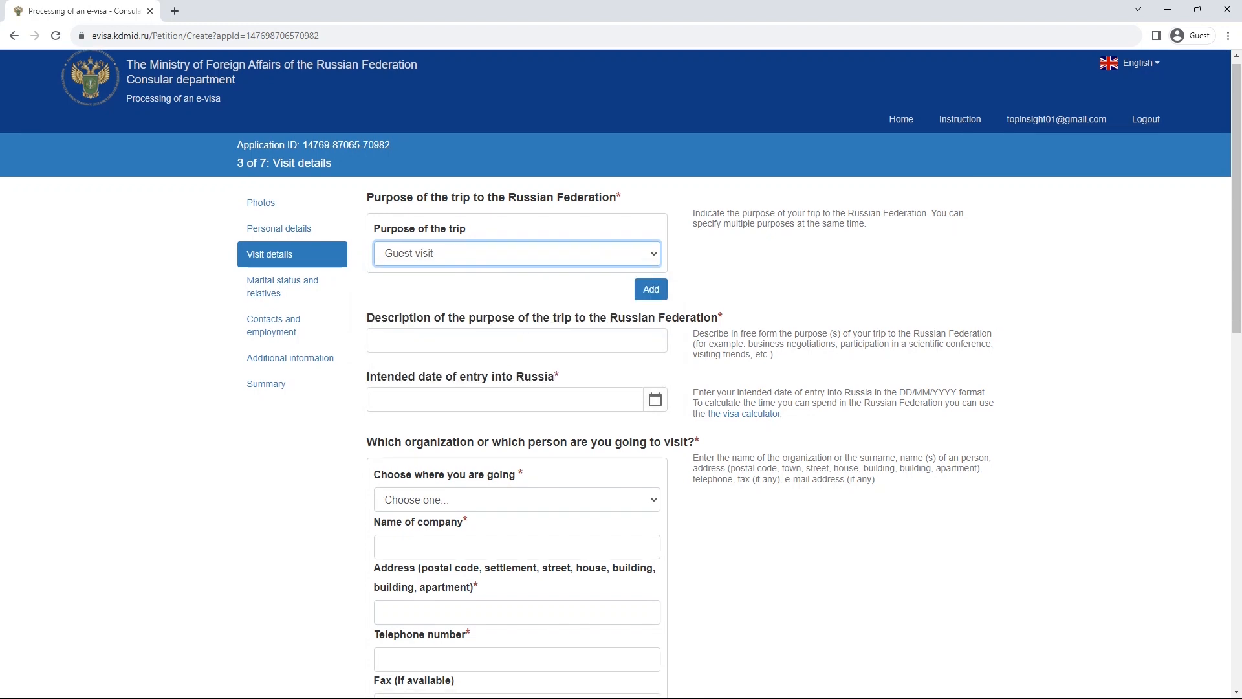
scroll(621, 388, down, 13)
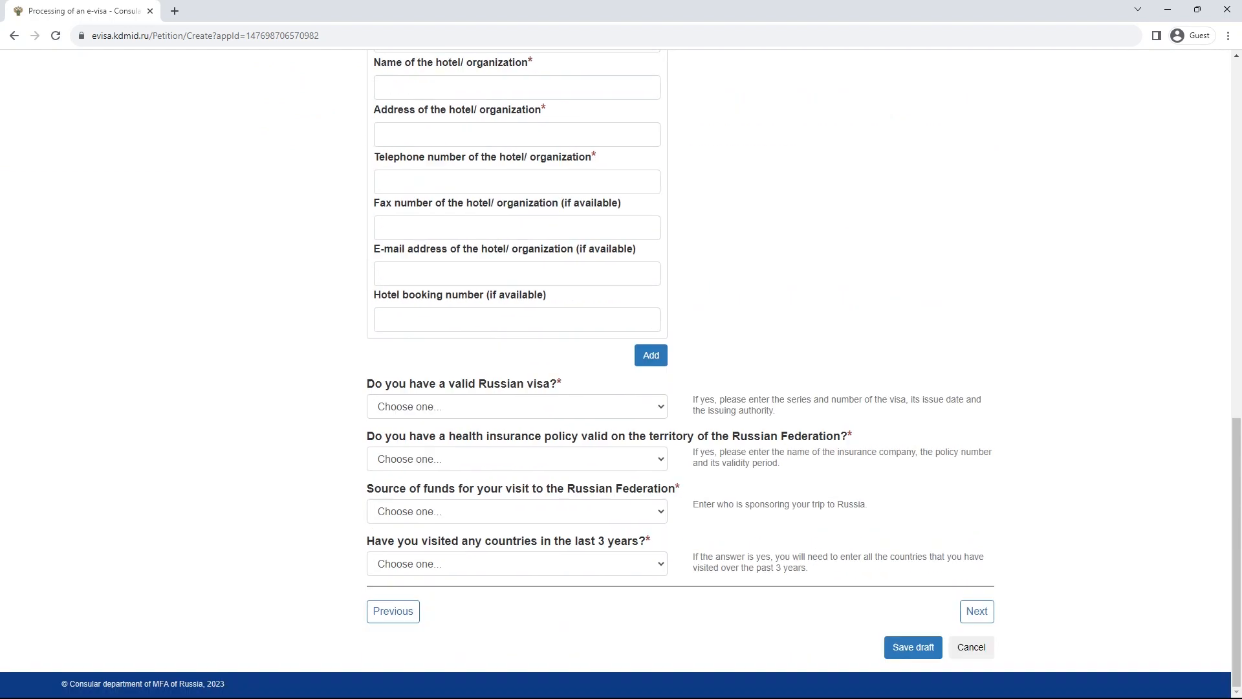
scroll(621, 388, up, 13)
- Select Tourism as the purpose of the trip
click(517, 262)
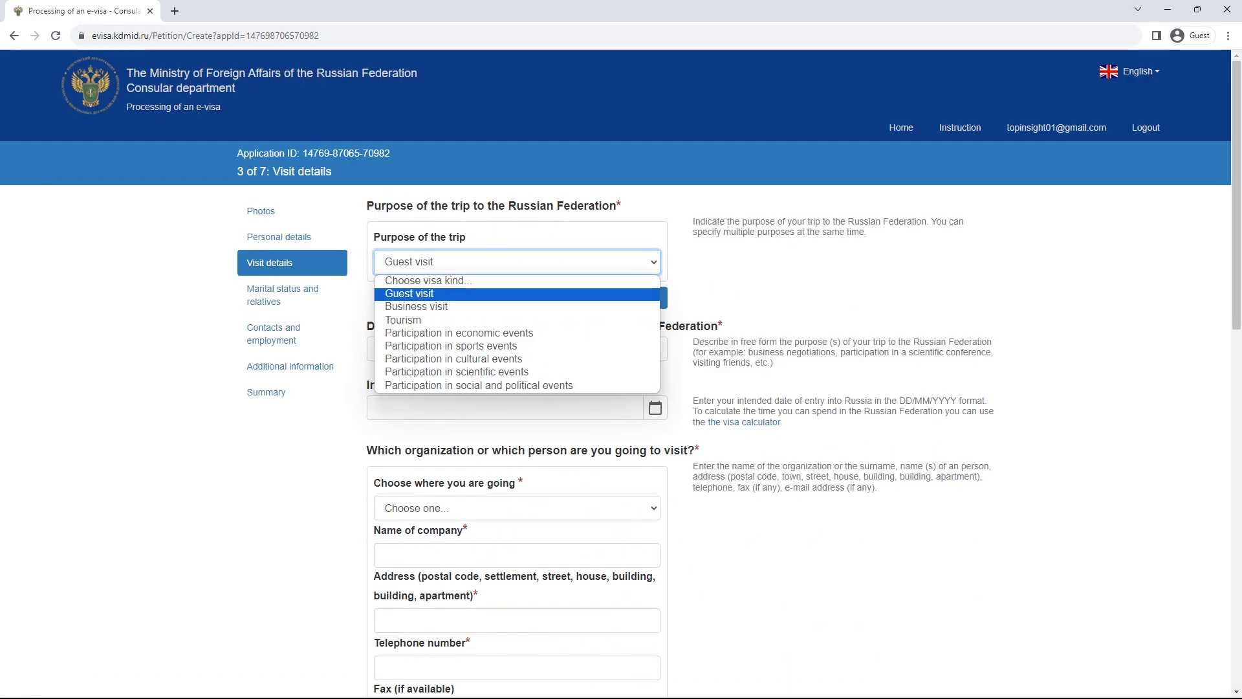
click(517, 307)
click(517, 262)
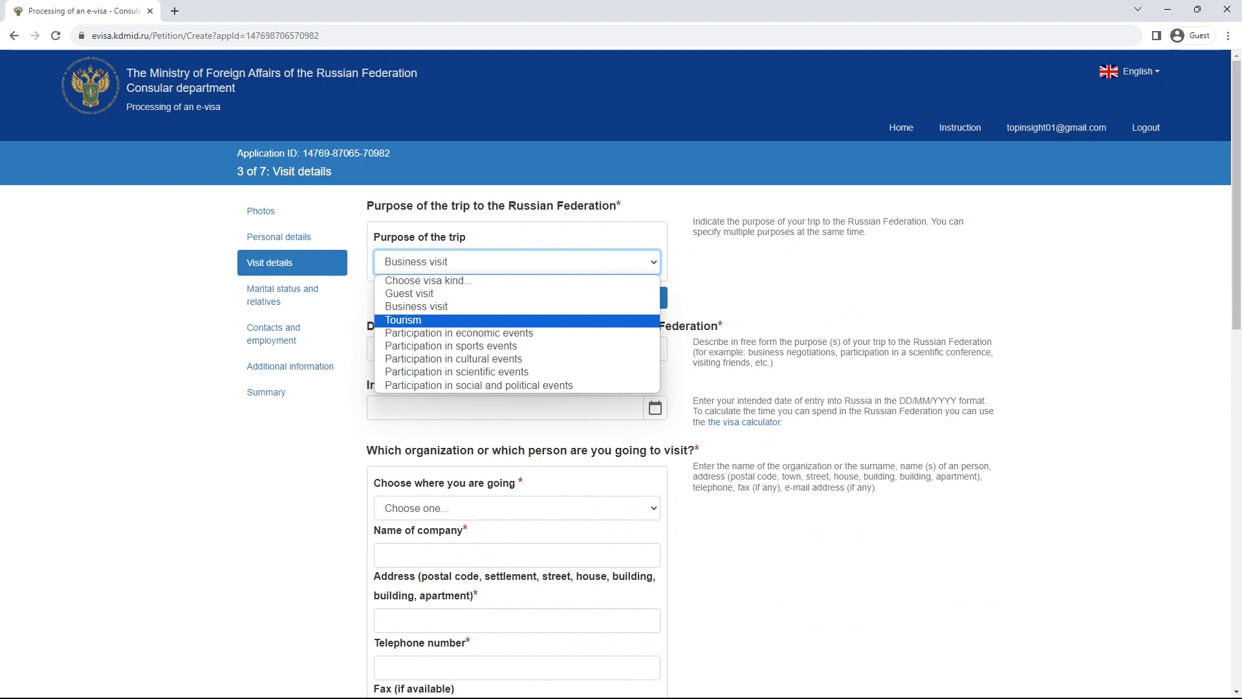
click(517, 319)
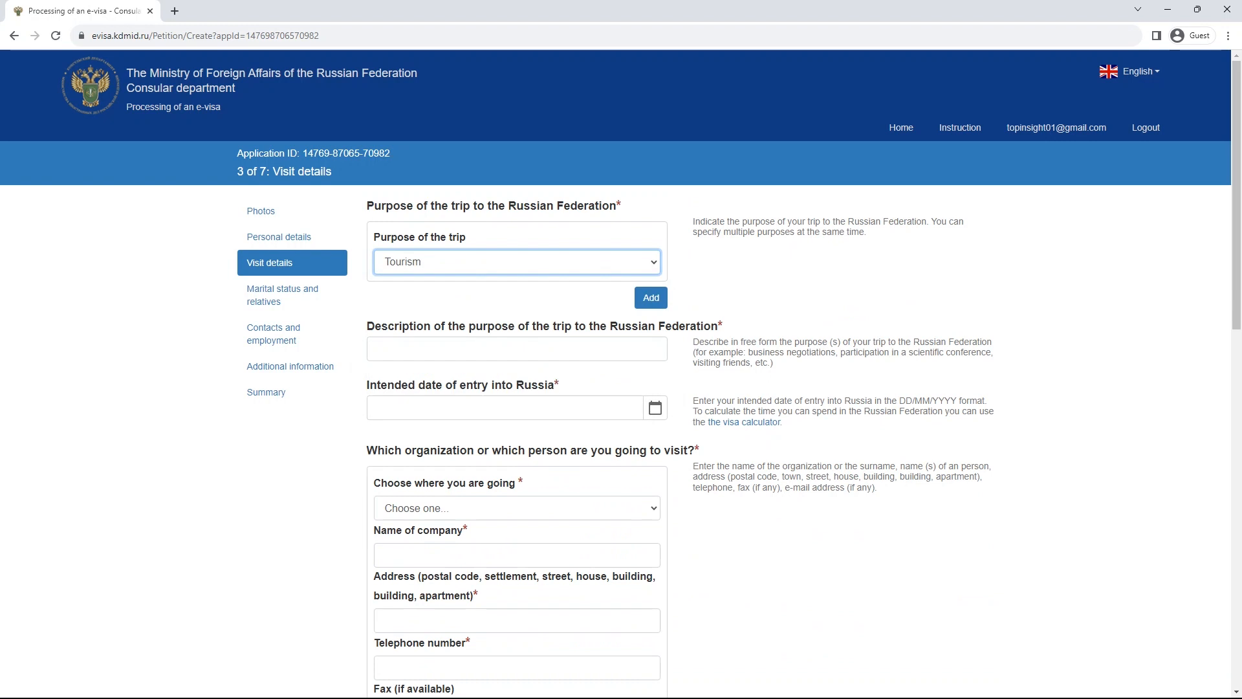
click(517, 262)
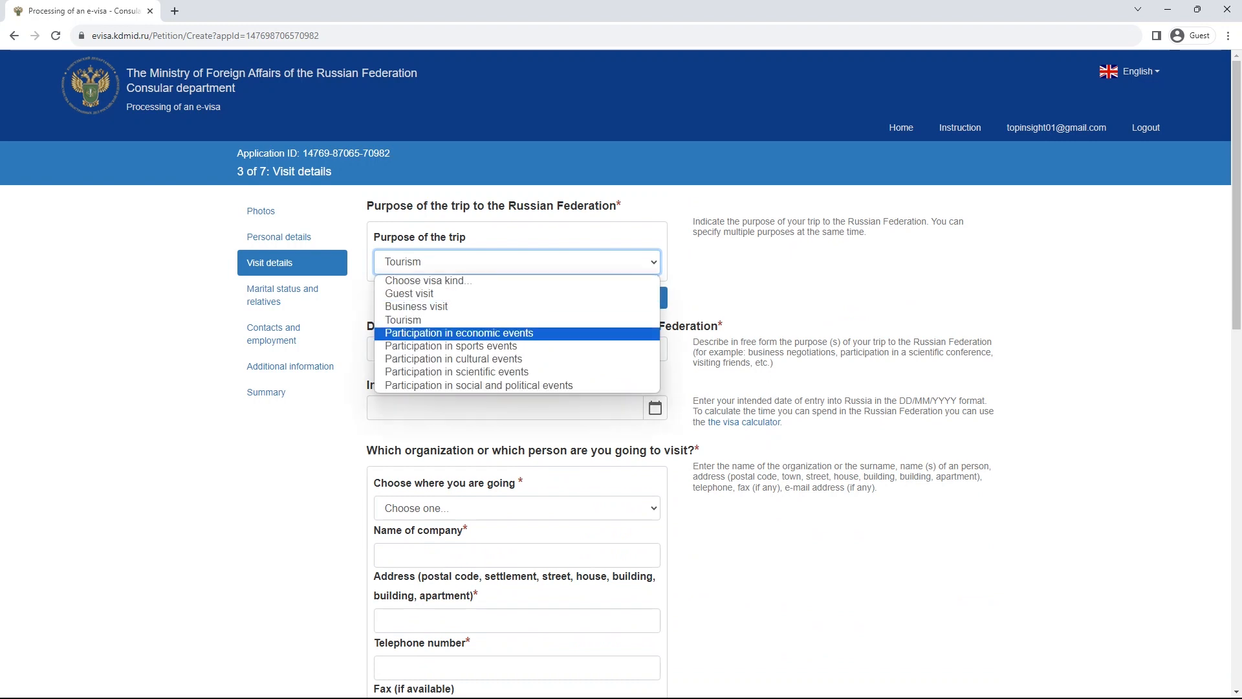
click(517, 320)
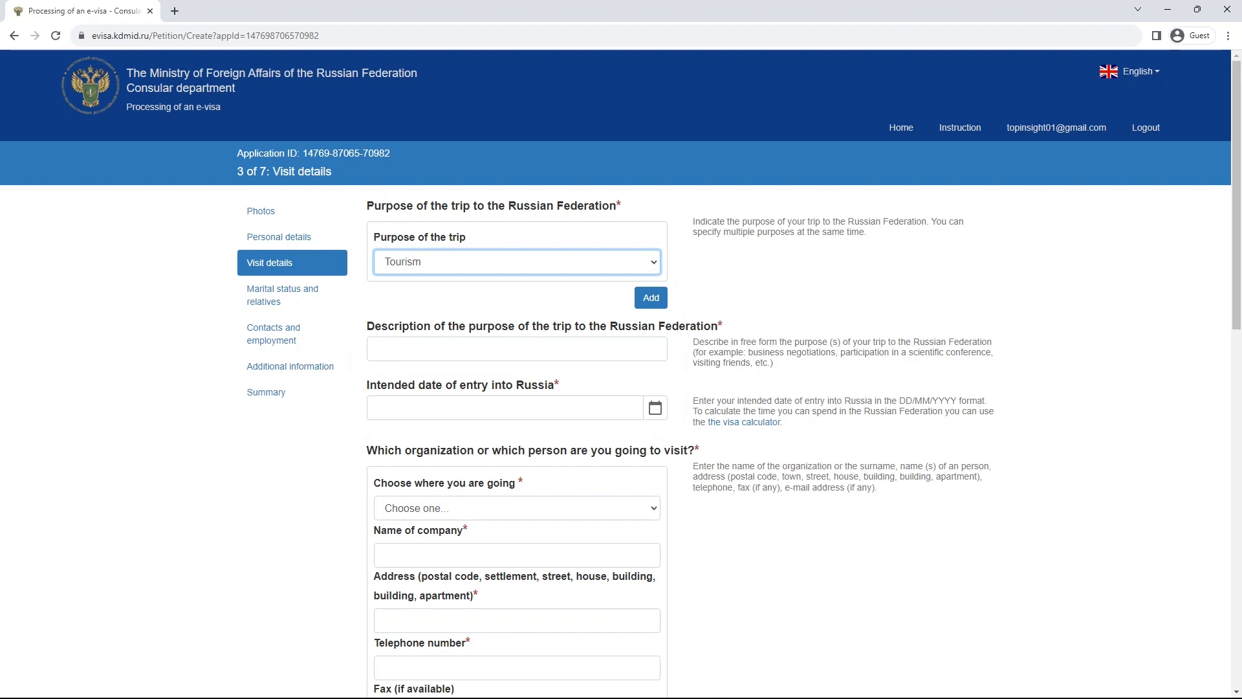
click(651, 298)
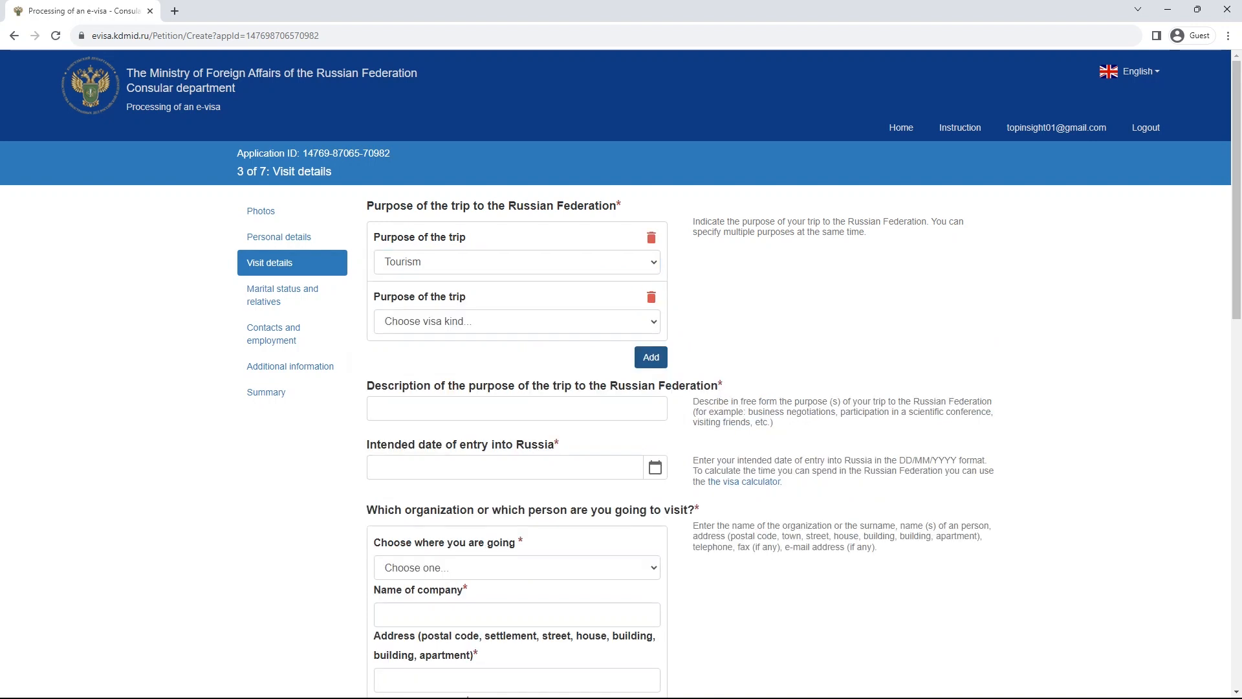
click(517, 321)
key(Down)
key(Up)
key(Return)
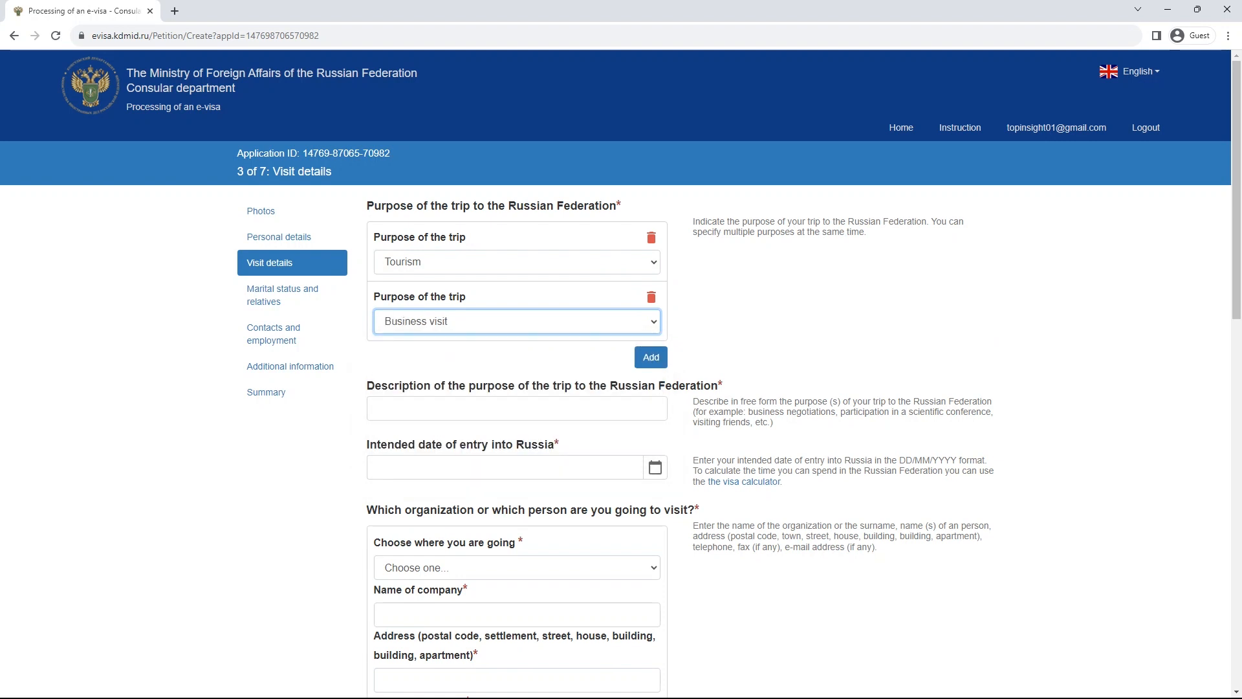
click(650, 357)
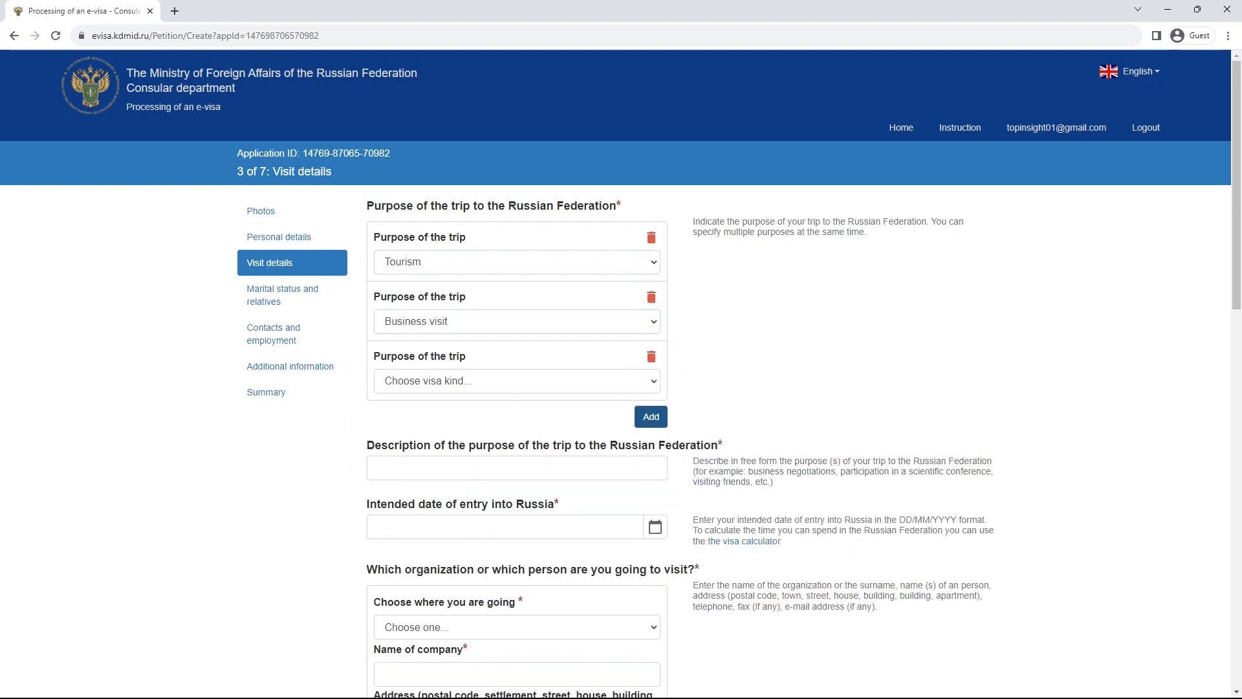
click(517, 381)
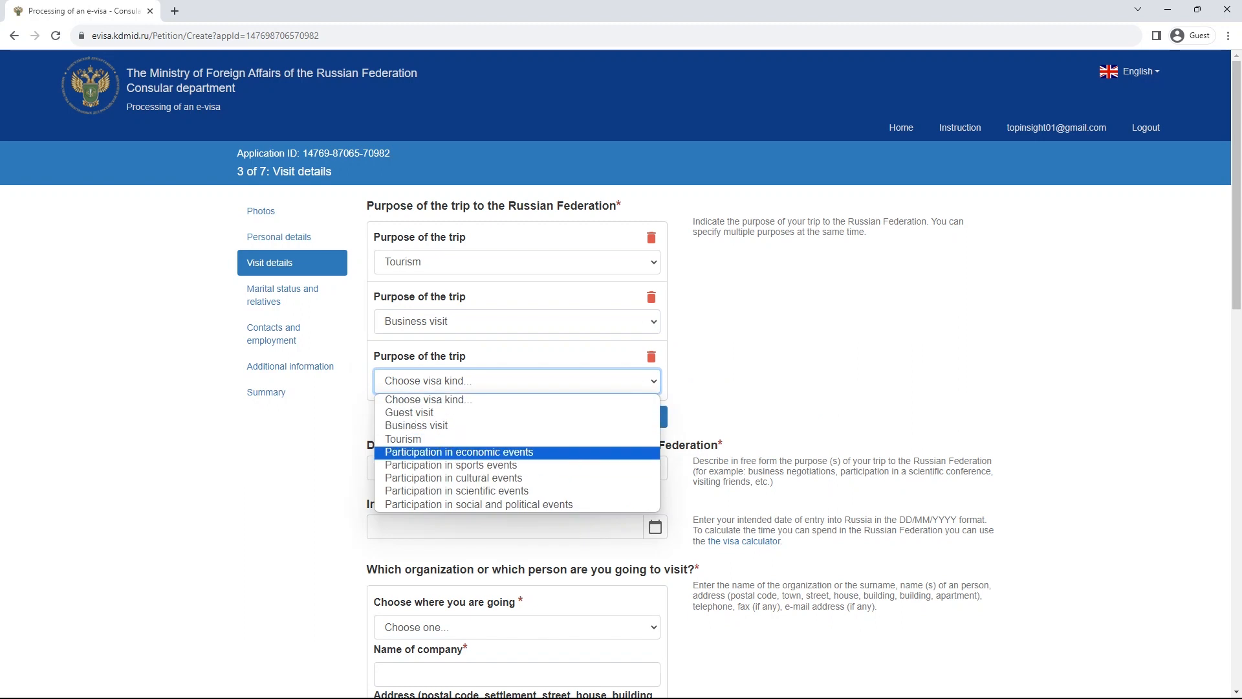
key(Down)
key(Down)
key(Return)
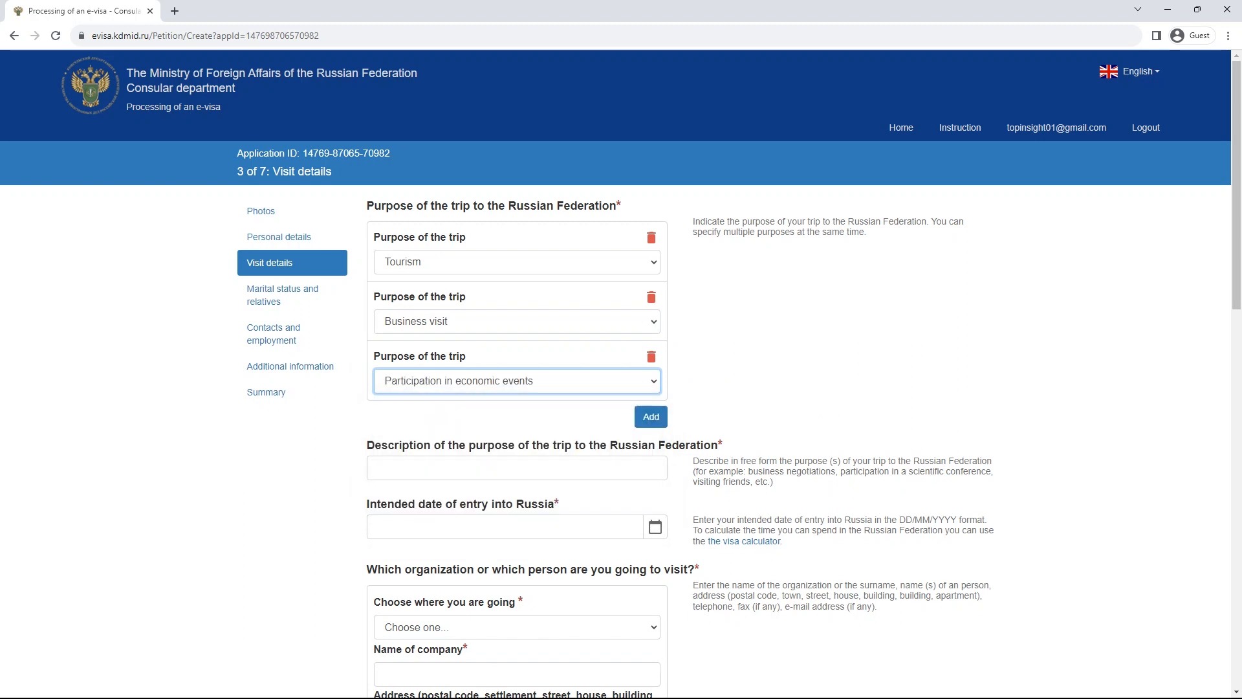
click(652, 357)
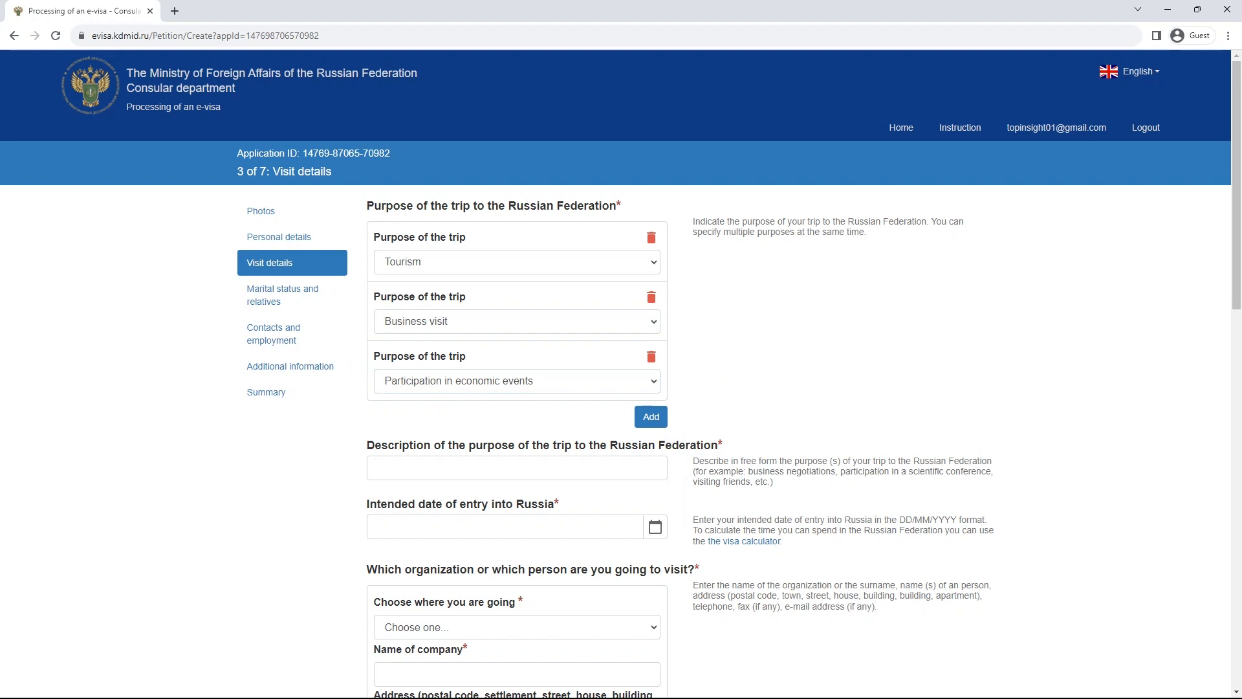
click(652, 298)
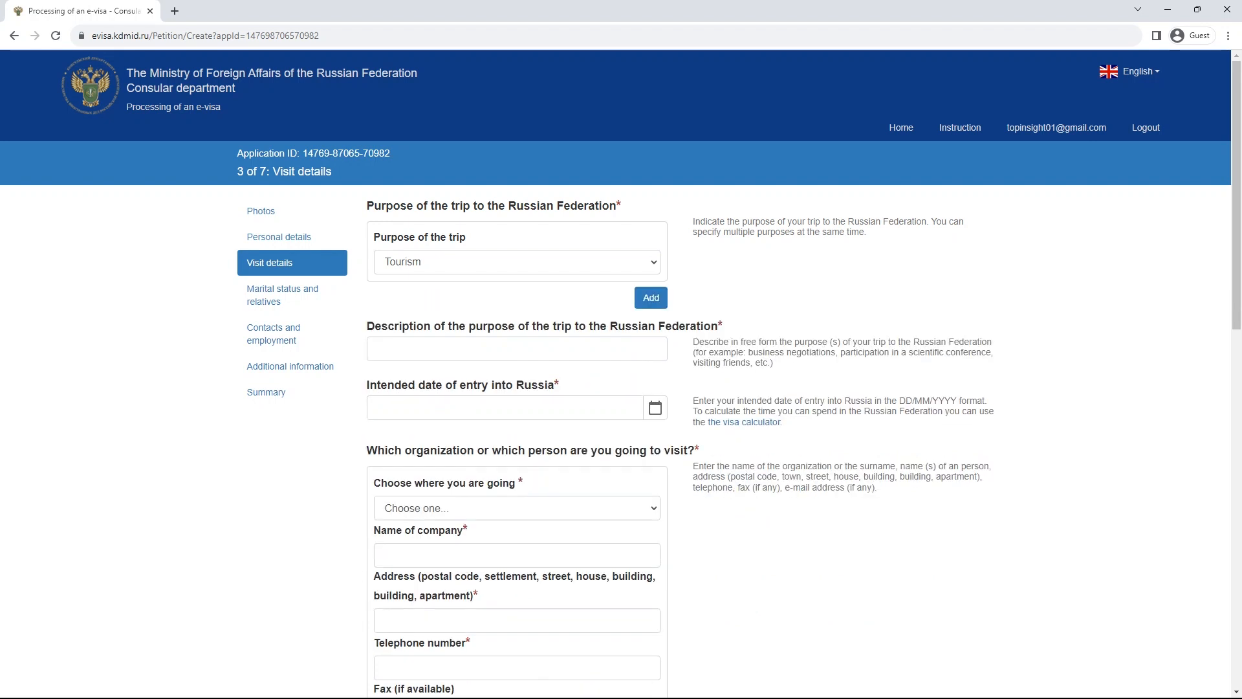
- Type test text in the purpose description field and clear it
click(517, 348)
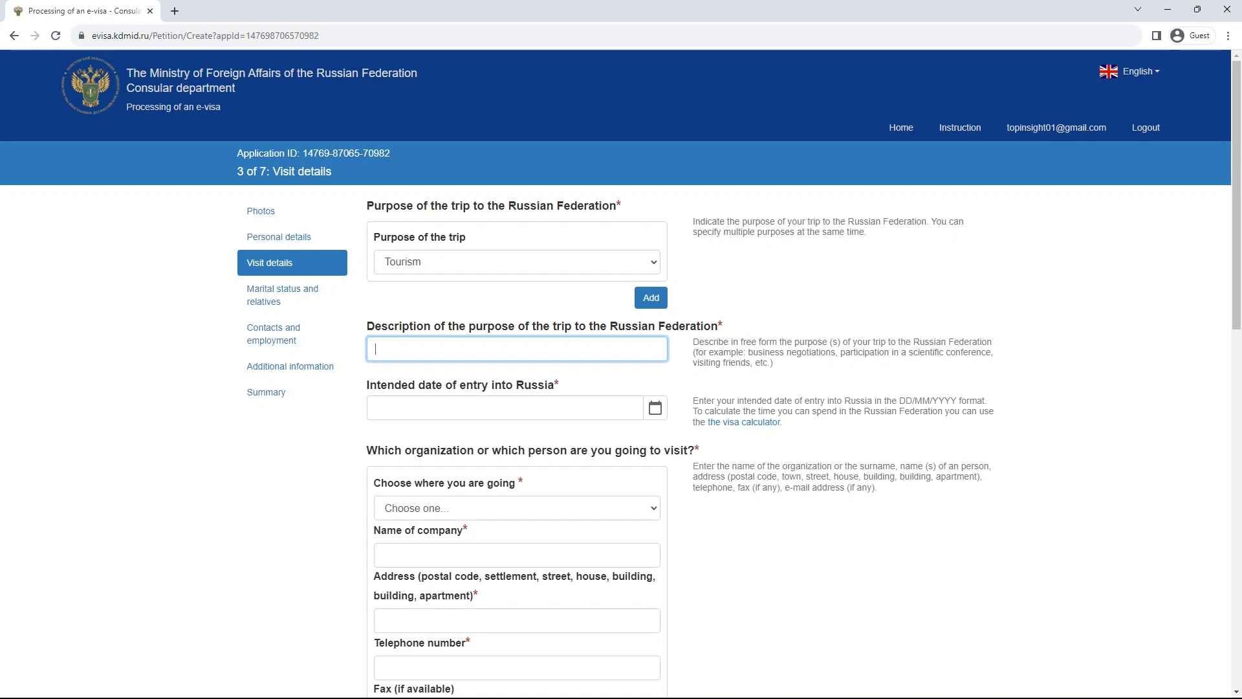
text(hhahj)
key(ctrl+a)
key(BackSpace)
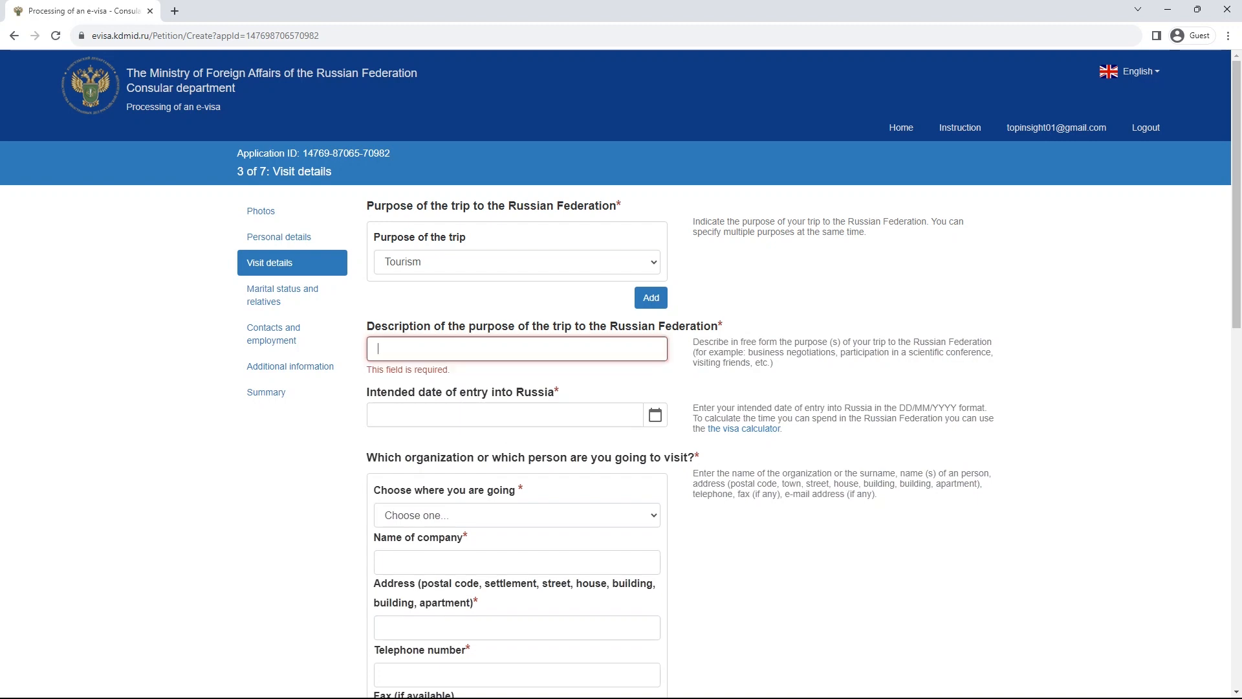
text(hhahjhhahjhhahjhhahjhhahjhhahjhhahjhhahjhhahjhhahjhhahjhhahjhhahj)
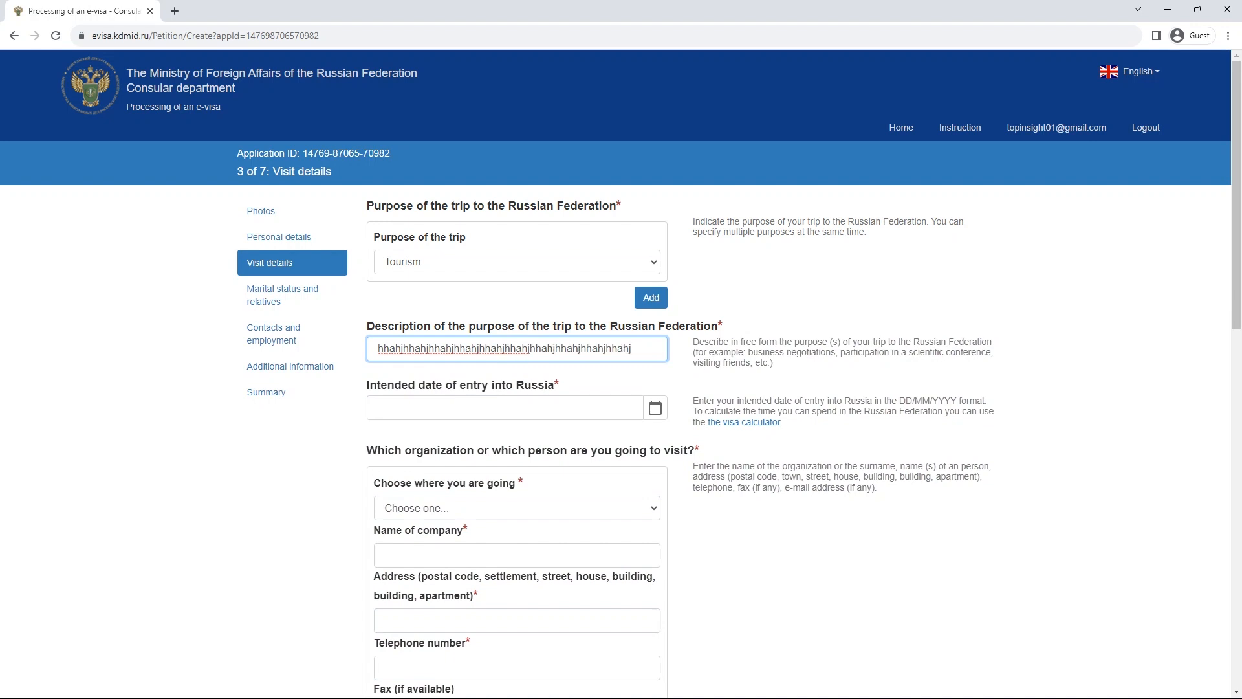
key(ctrl+v)
key(ctrl+v)
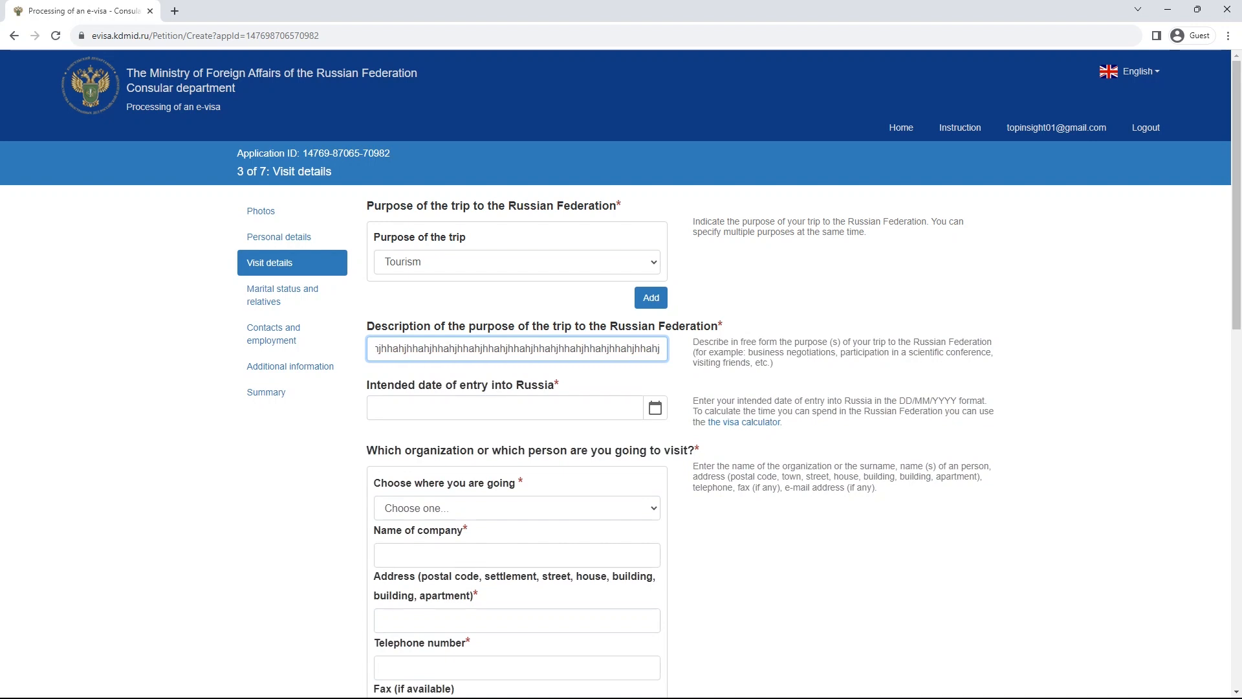
key(ctrl+a)
key(BackSpace)
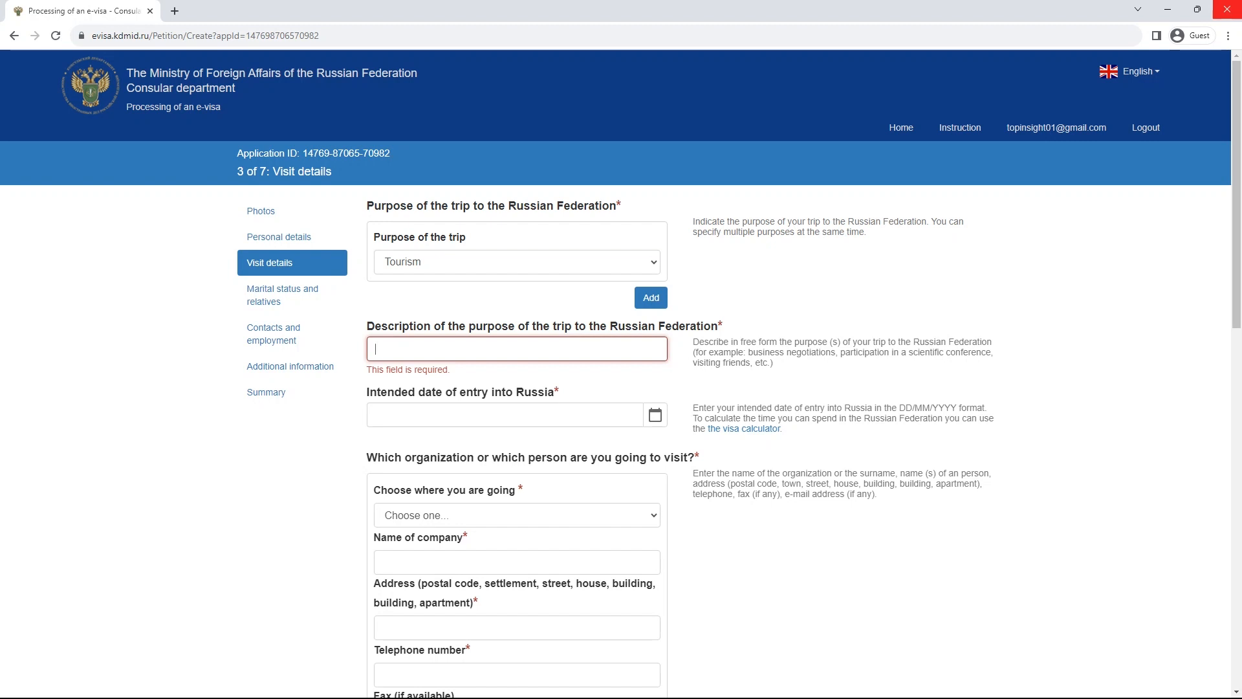
- Enter 'I am planning to visit Russia as a Tourist', correcting the typo
text(I am plann)
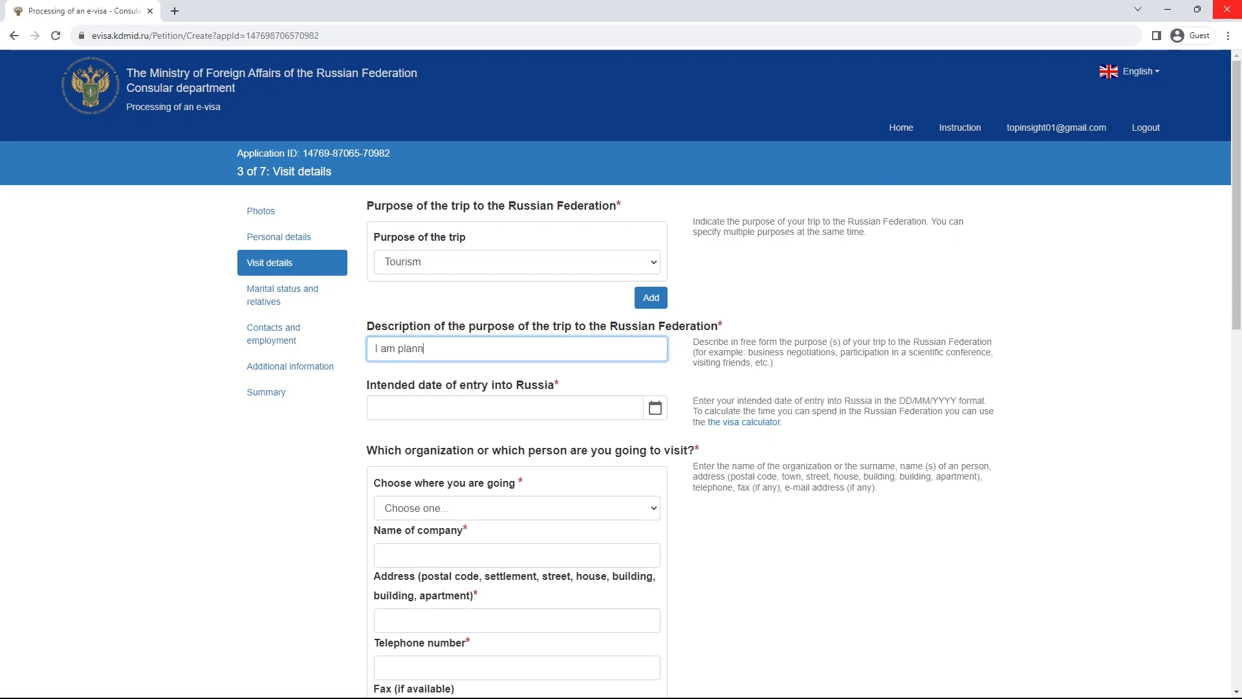
text(ig to)
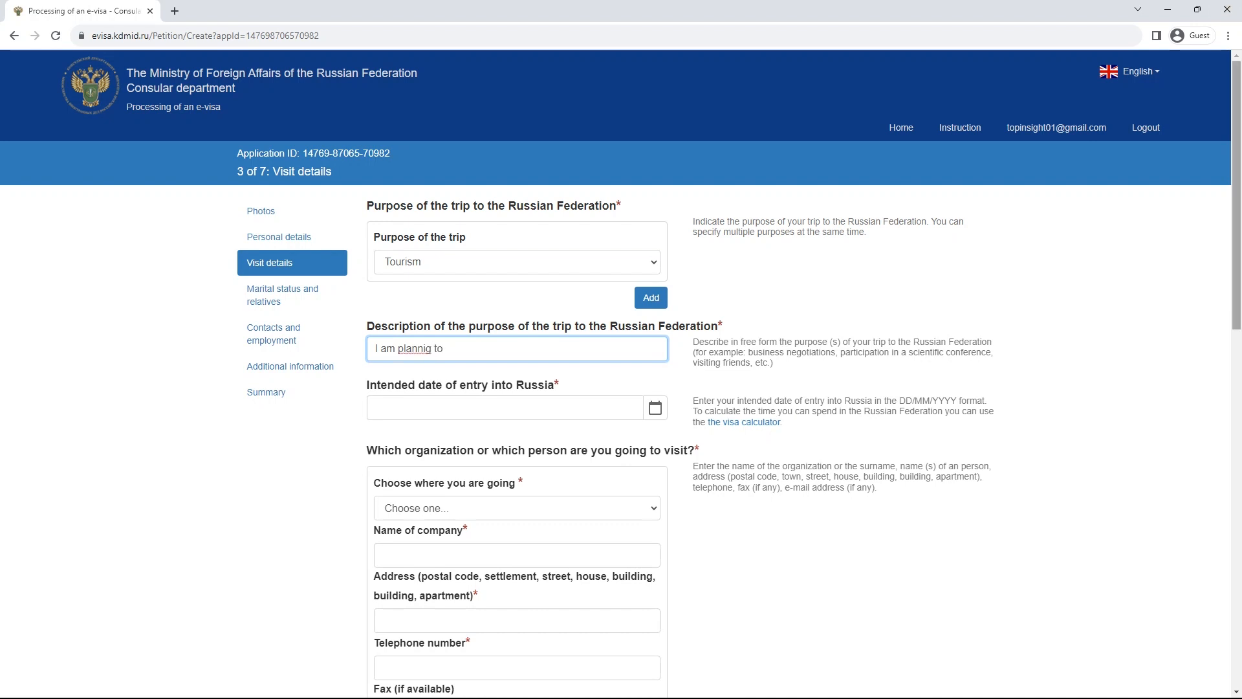
click(431, 349)
text(ng to )
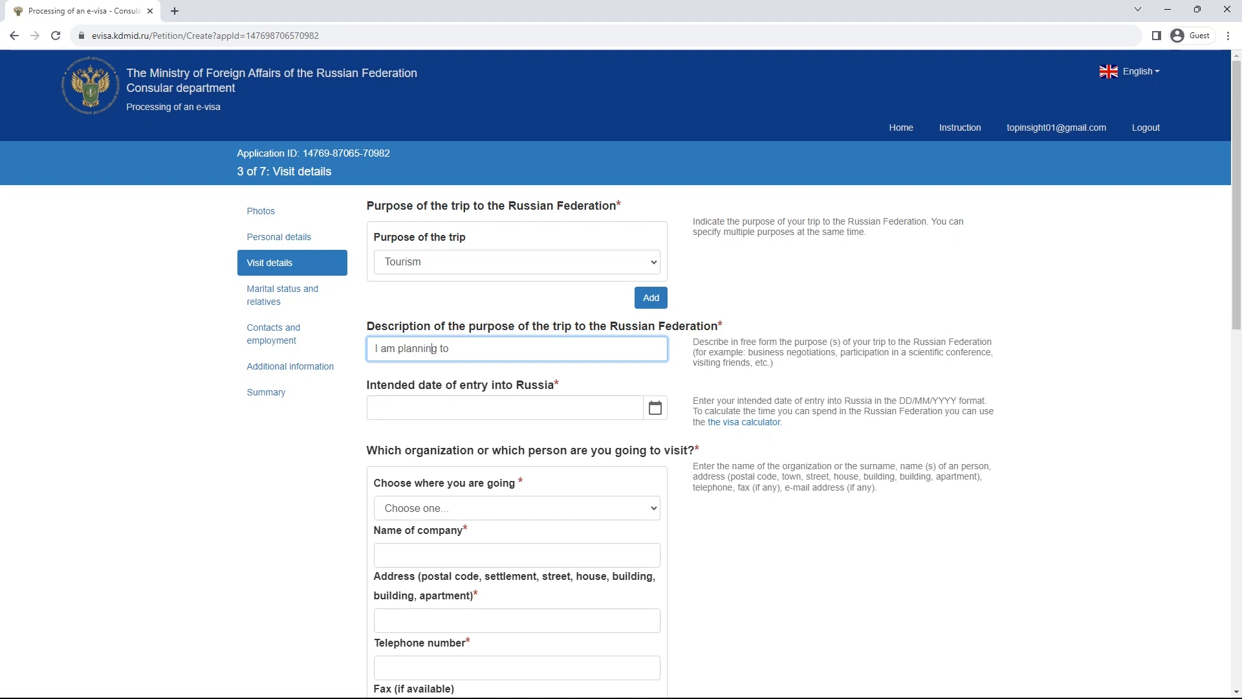
text(visit Russia as a Tourist)
key(Tab)
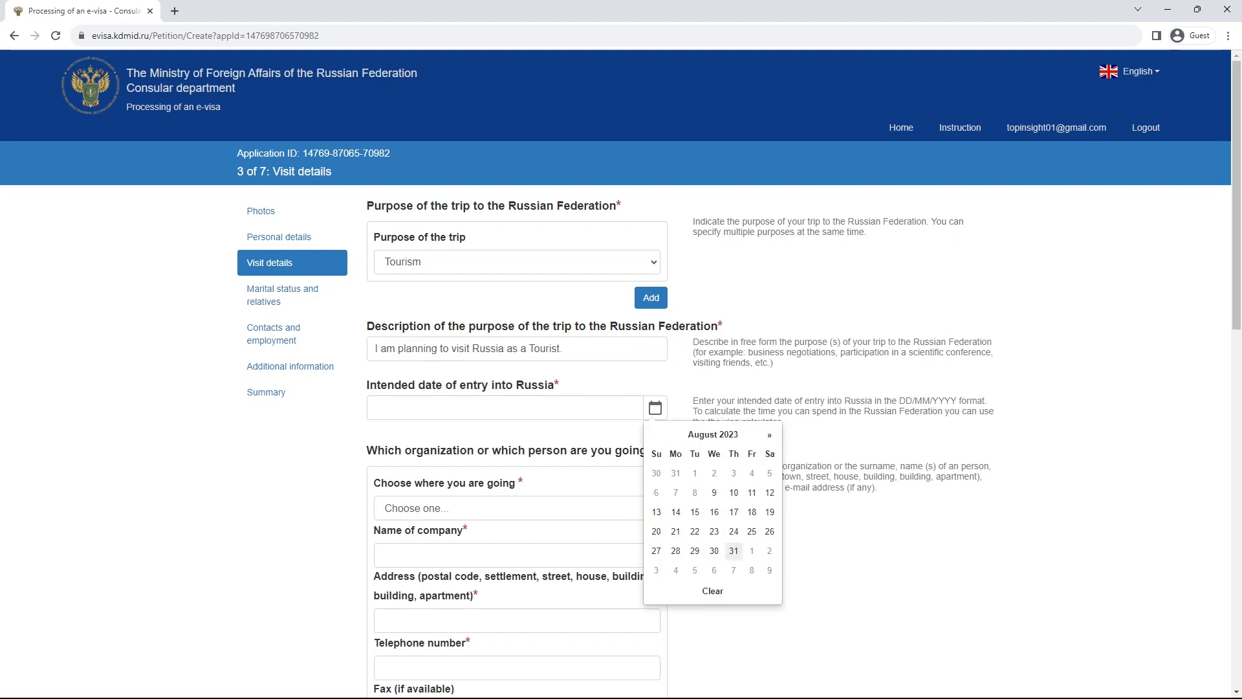
click(733, 551)
scroll(621, 388, down, 2)
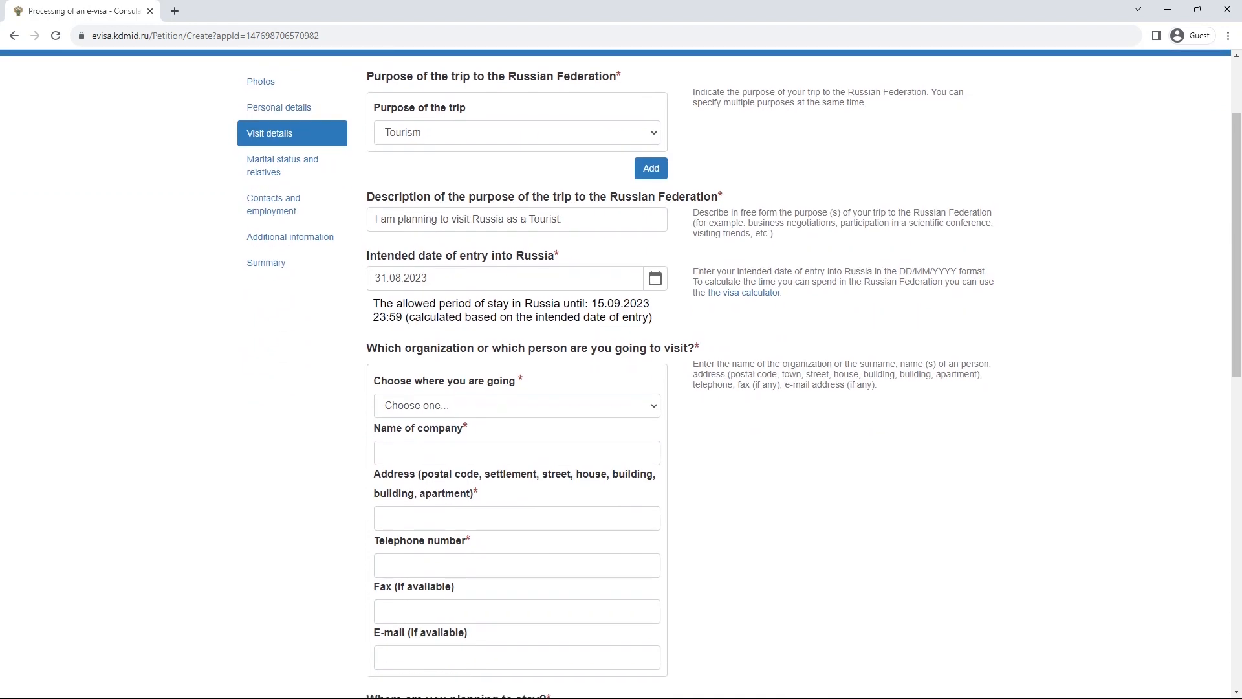
drag(597, 303, 650, 304)
click(650, 304)
scroll(615, 373, down, 2)
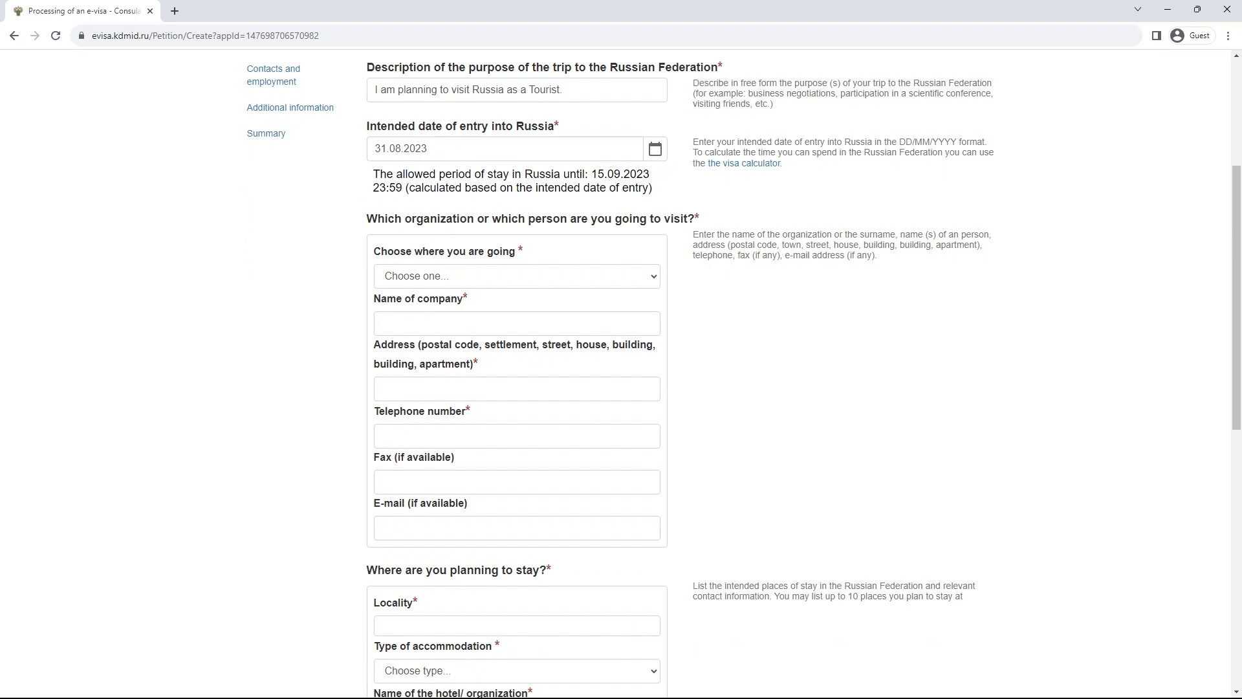
- Pick Individual as the party being visited
click(517, 276)
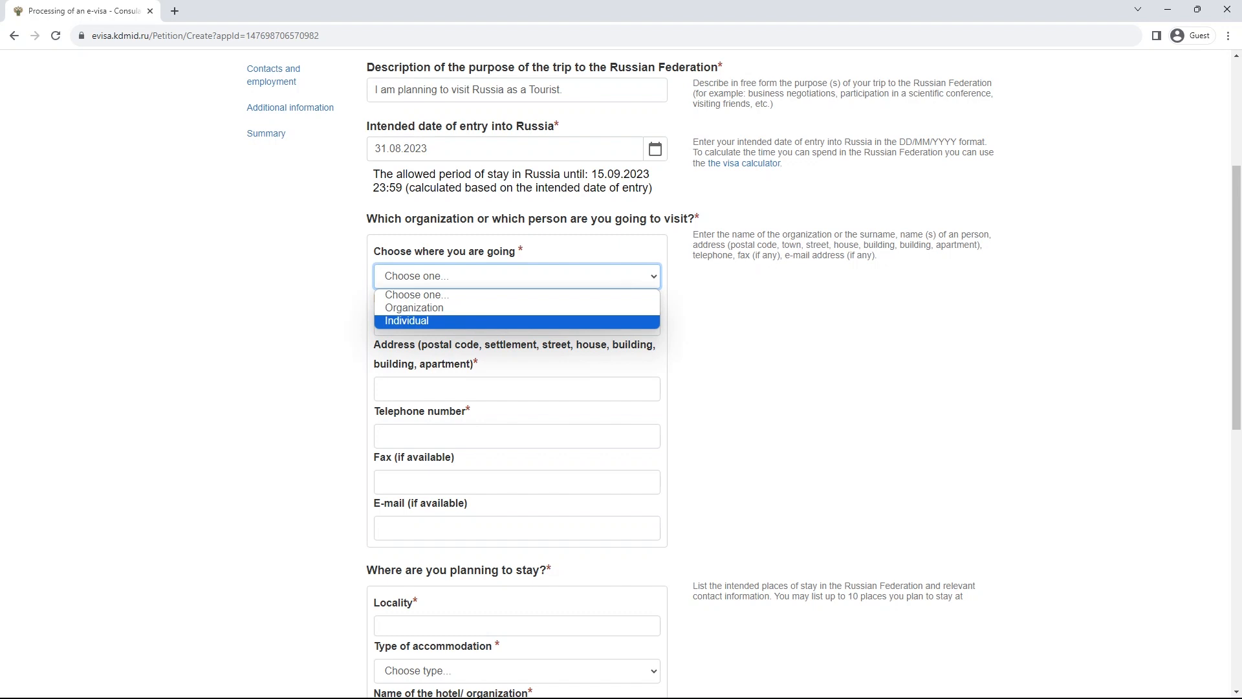
key(Return)
key(Tab)
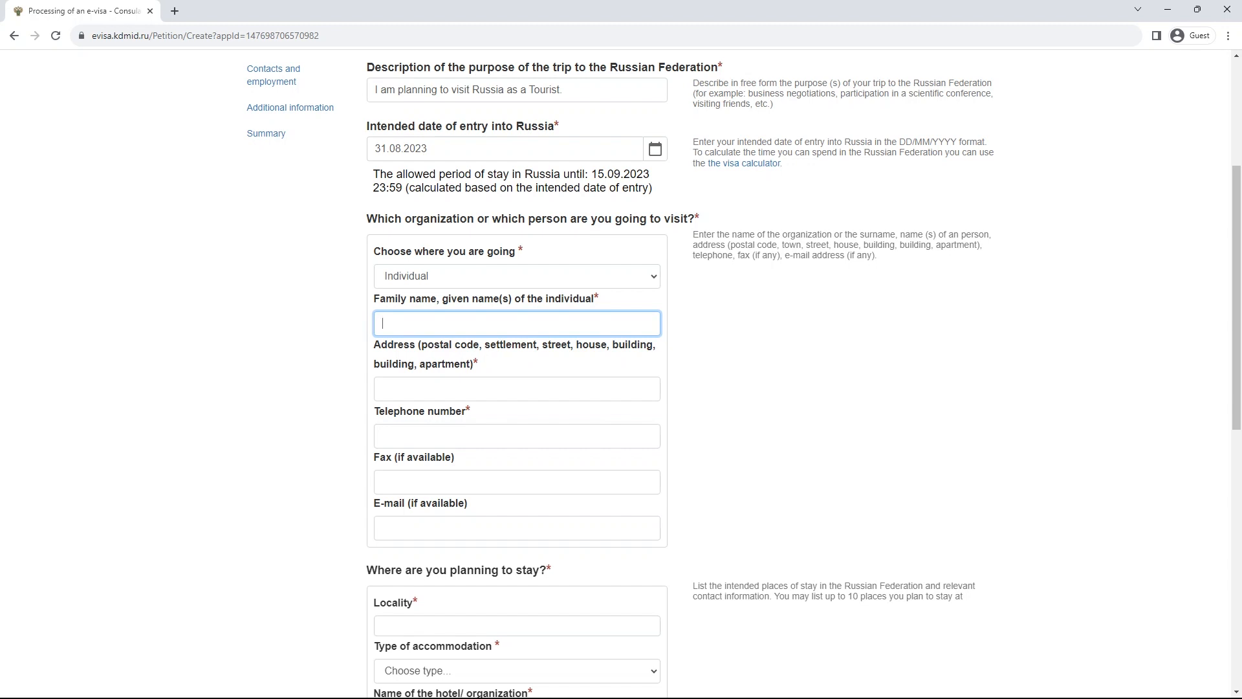
drag(373, 298, 436, 298)
- Toggle the visited party between Organization and Individual, leaving Organization selected
click(440, 276)
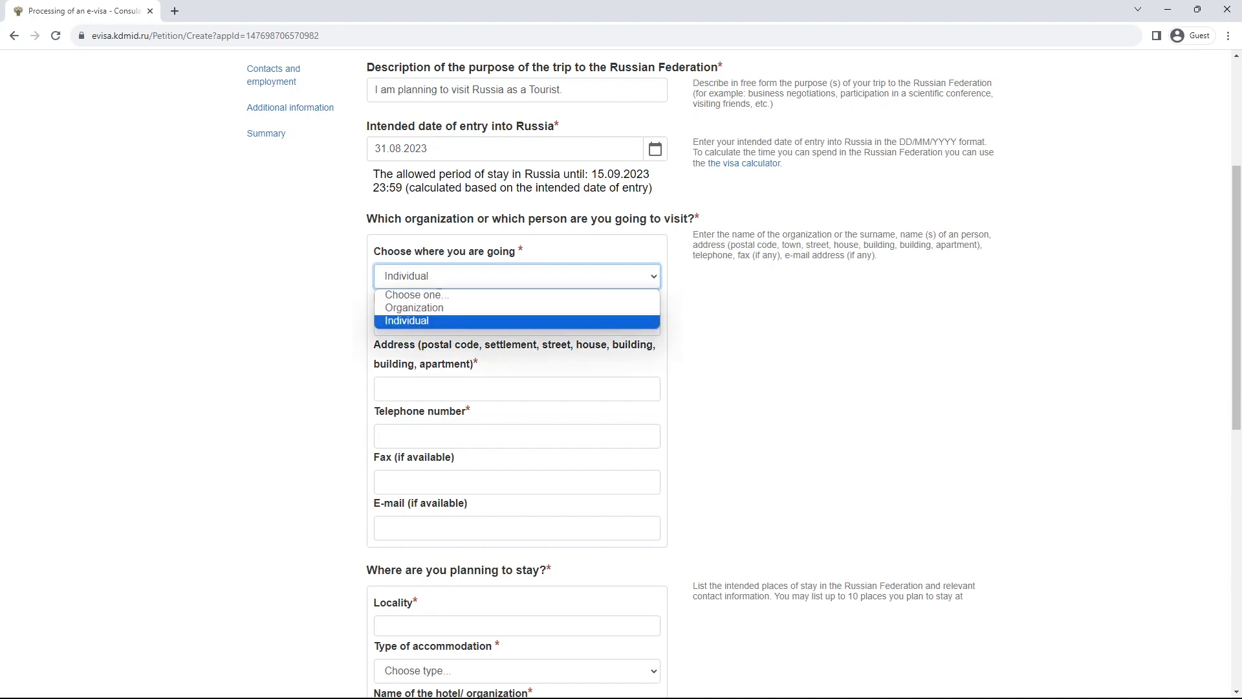
click(414, 306)
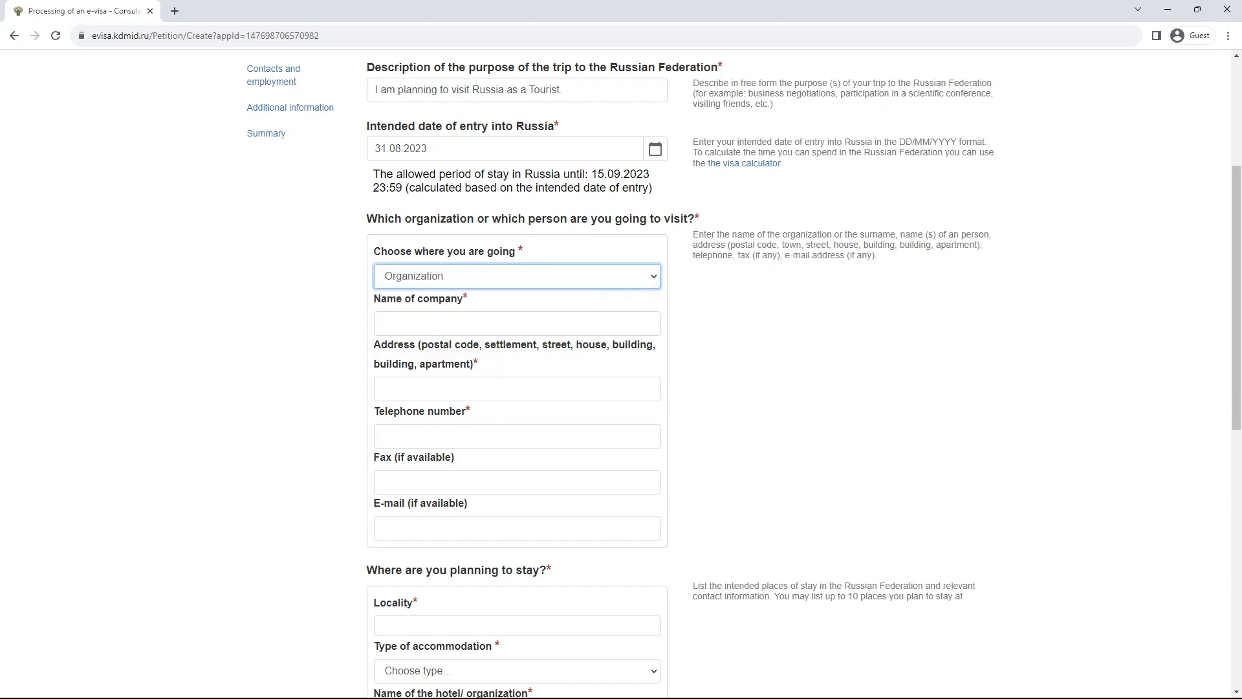
click(440, 275)
click(414, 319)
click(440, 276)
click(414, 306)
click(440, 275)
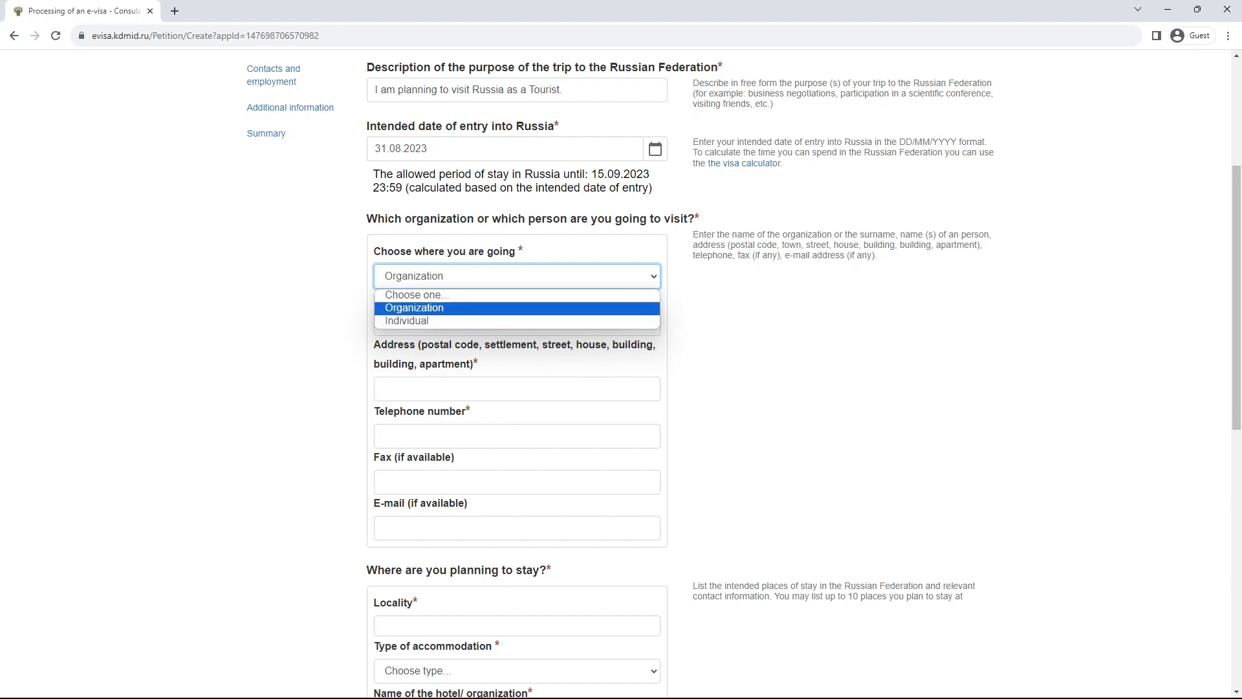
click(440, 308)
- Look over the company and place-of-stay fields, ending in the stay's locality field
click(446, 324)
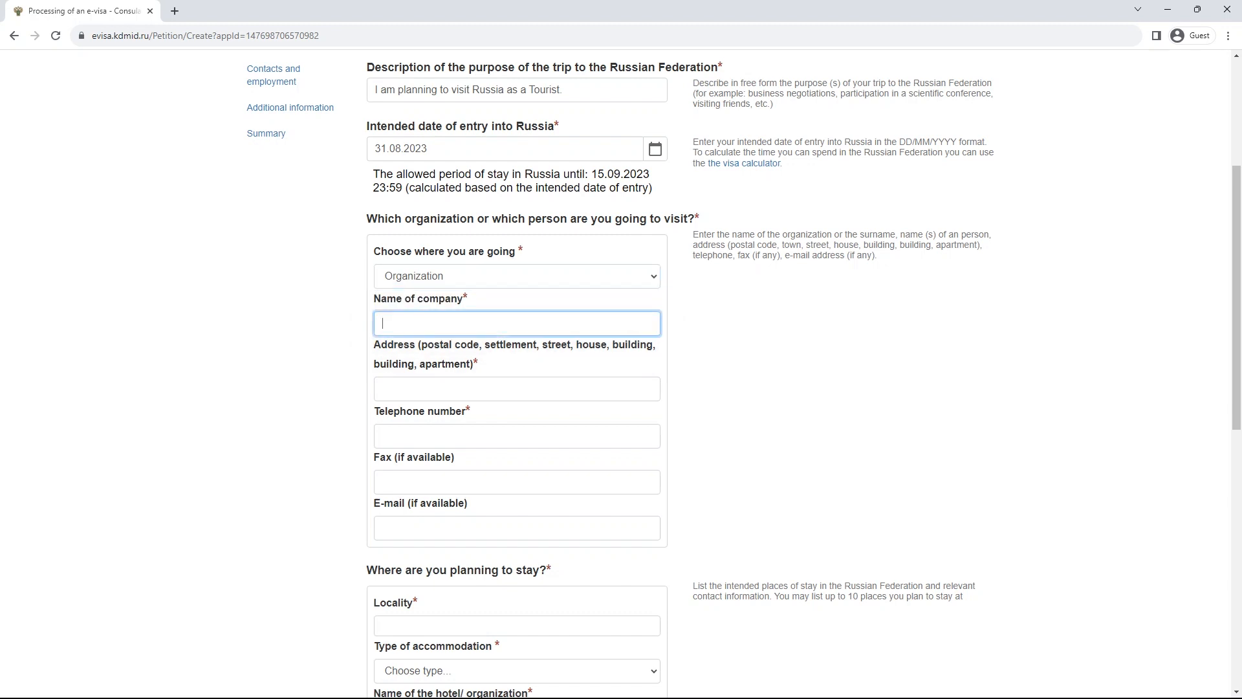
scroll(621, 362, down, 4)
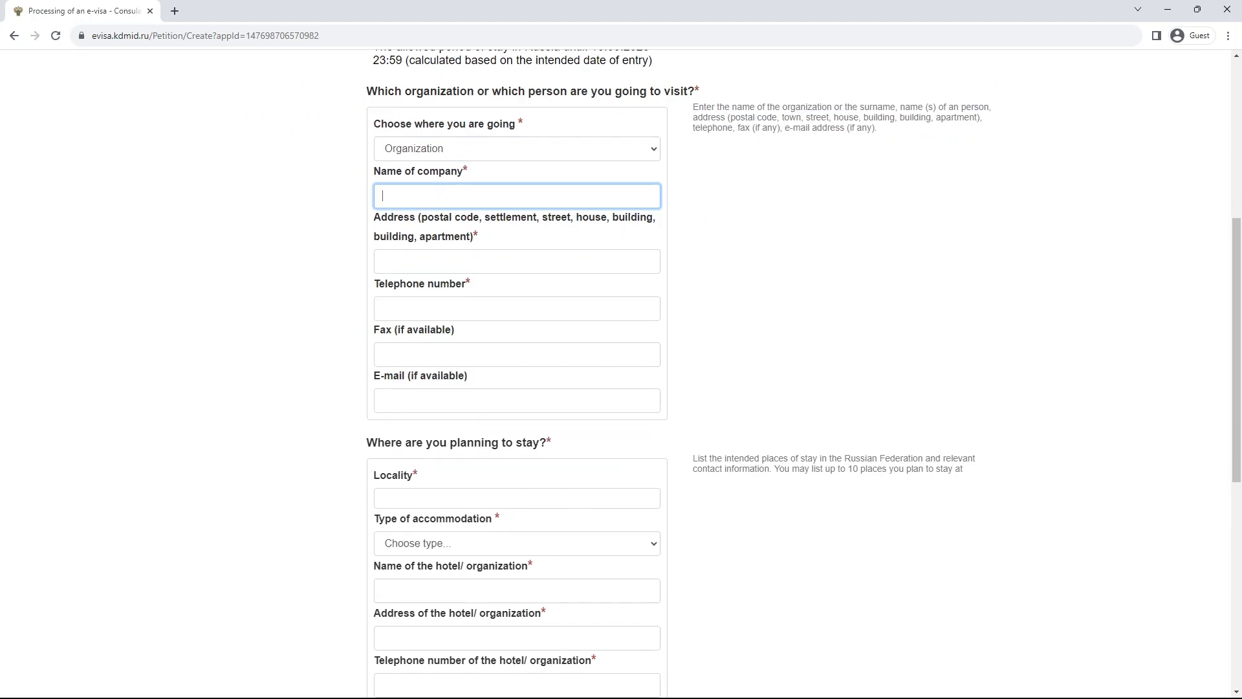
scroll(621, 362, up, 1)
scroll(621, 363, up, 3)
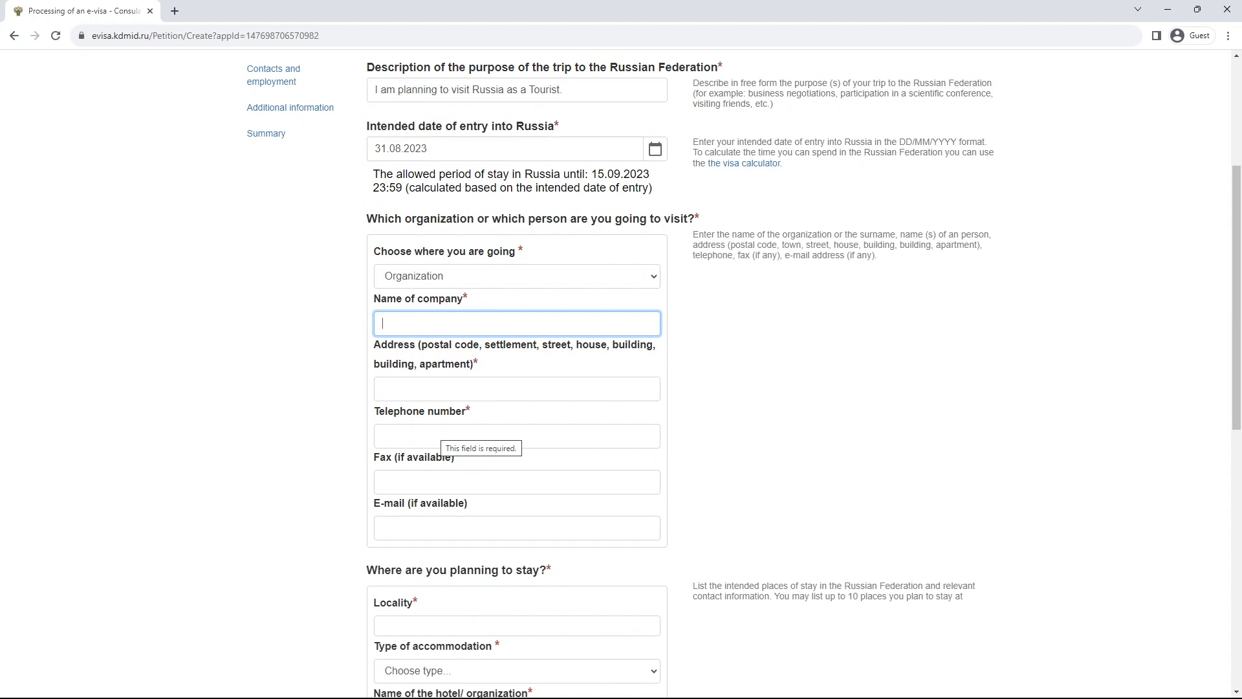
scroll(621, 363, up, 4)
scroll(621, 363, down, 3)
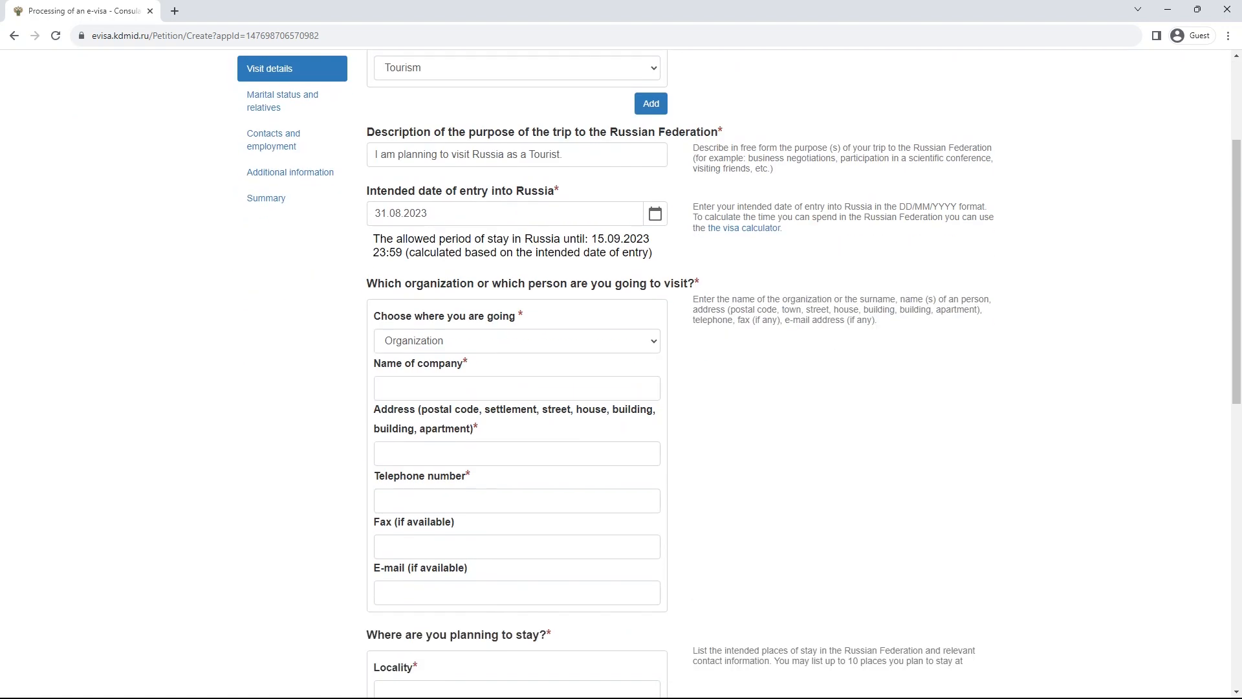
scroll(518, 362, down, 6)
click(517, 347)
click(517, 302)
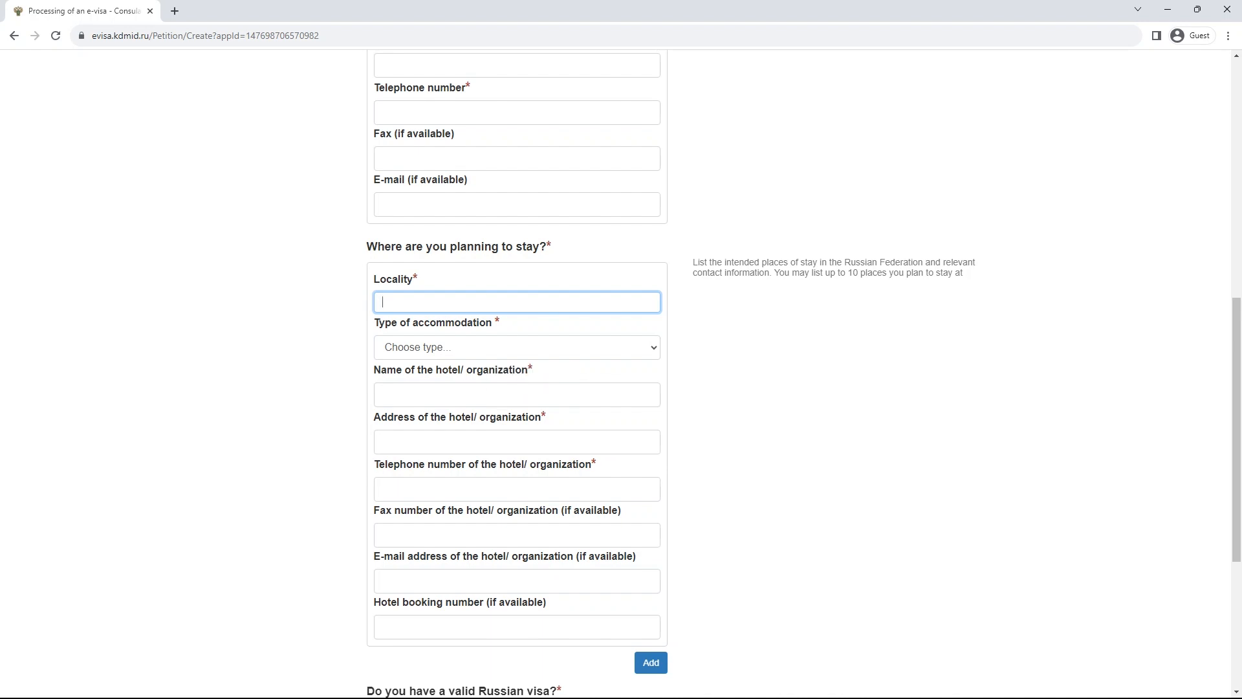
- Review the up-to-10-places hint, then add and remove a second place-of-stay entry
drag(779, 272, 963, 272)
click(964, 274)
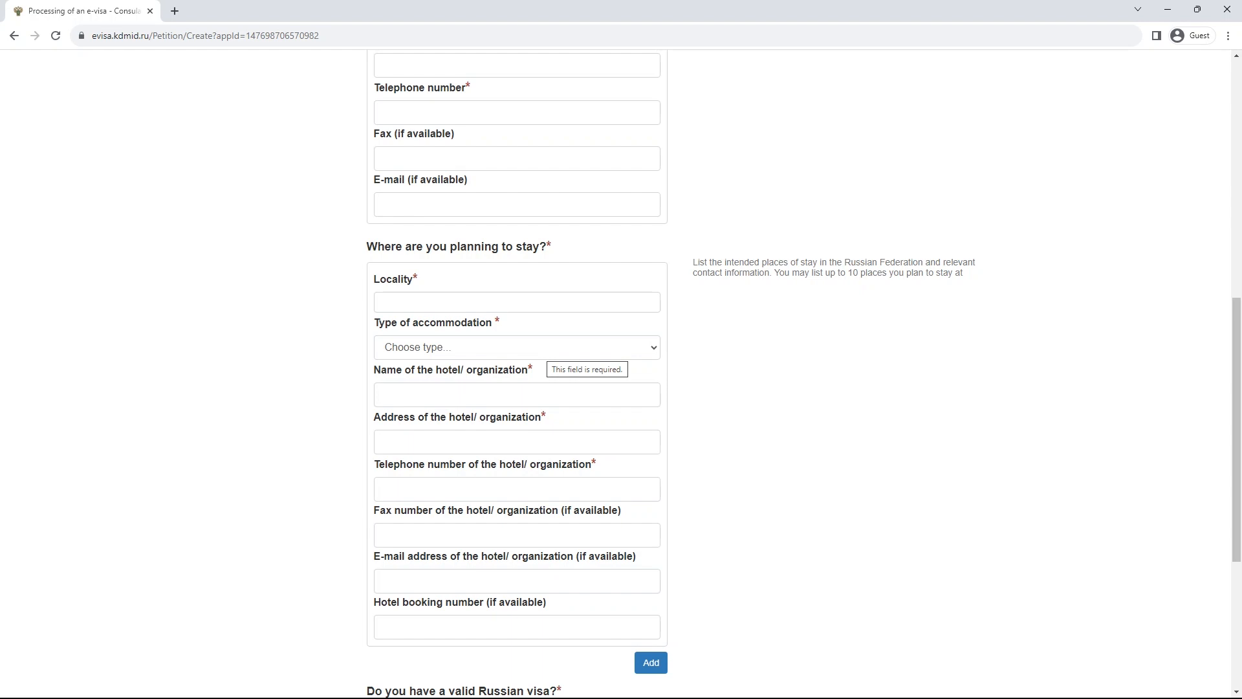
scroll(651, 532, down, 2)
click(650, 532)
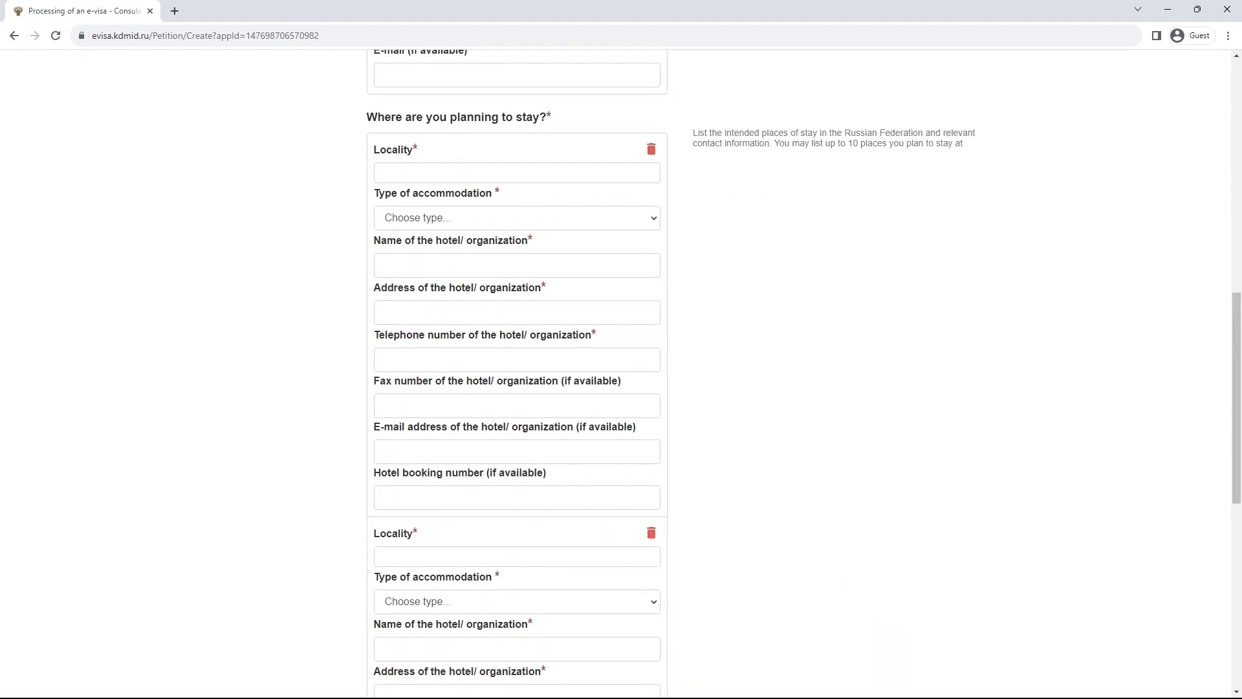
scroll(651, 338, down, 3)
click(651, 338)
scroll(650, 338, up, 4)
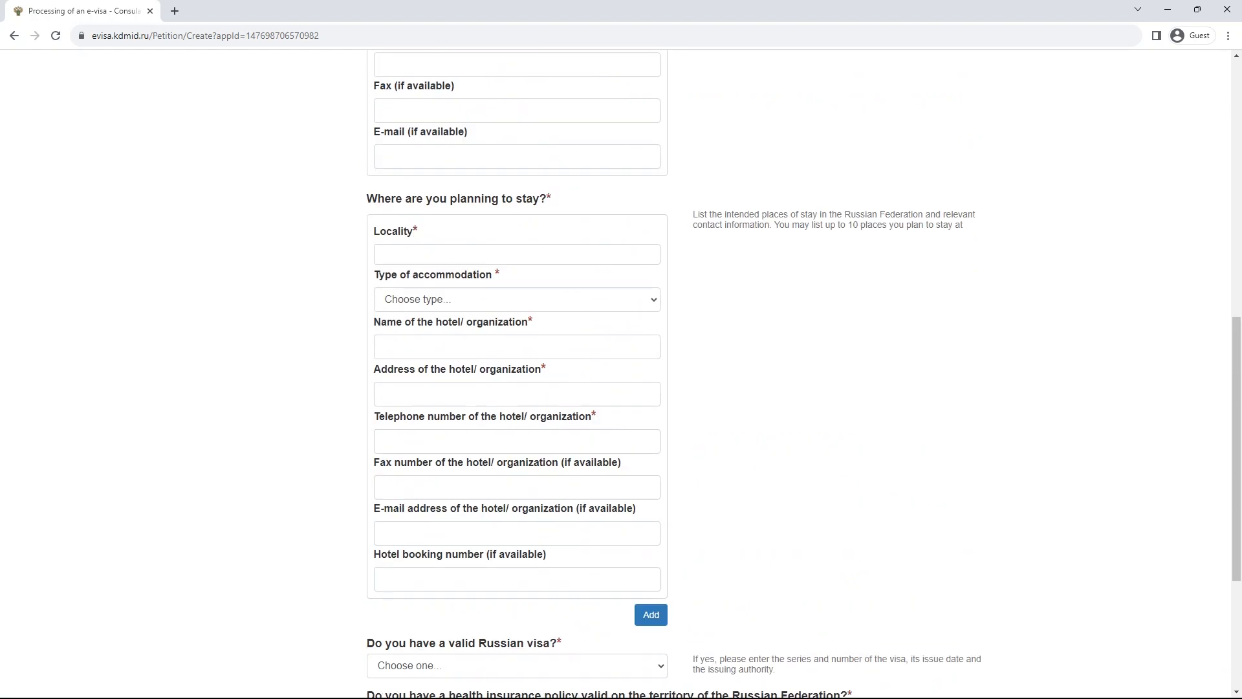
- Enter locality 'xccxcc' and set the accommodation type to Hotel/organization
click(517, 254)
text(xccxcc)
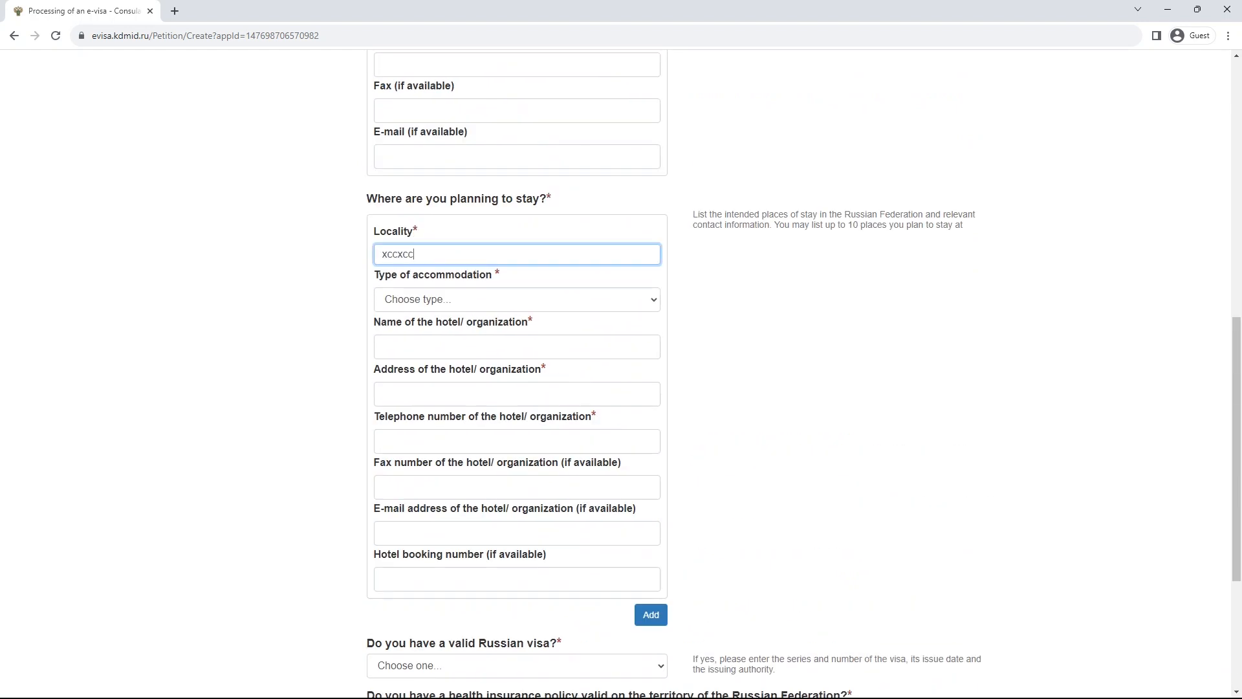
click(516, 299)
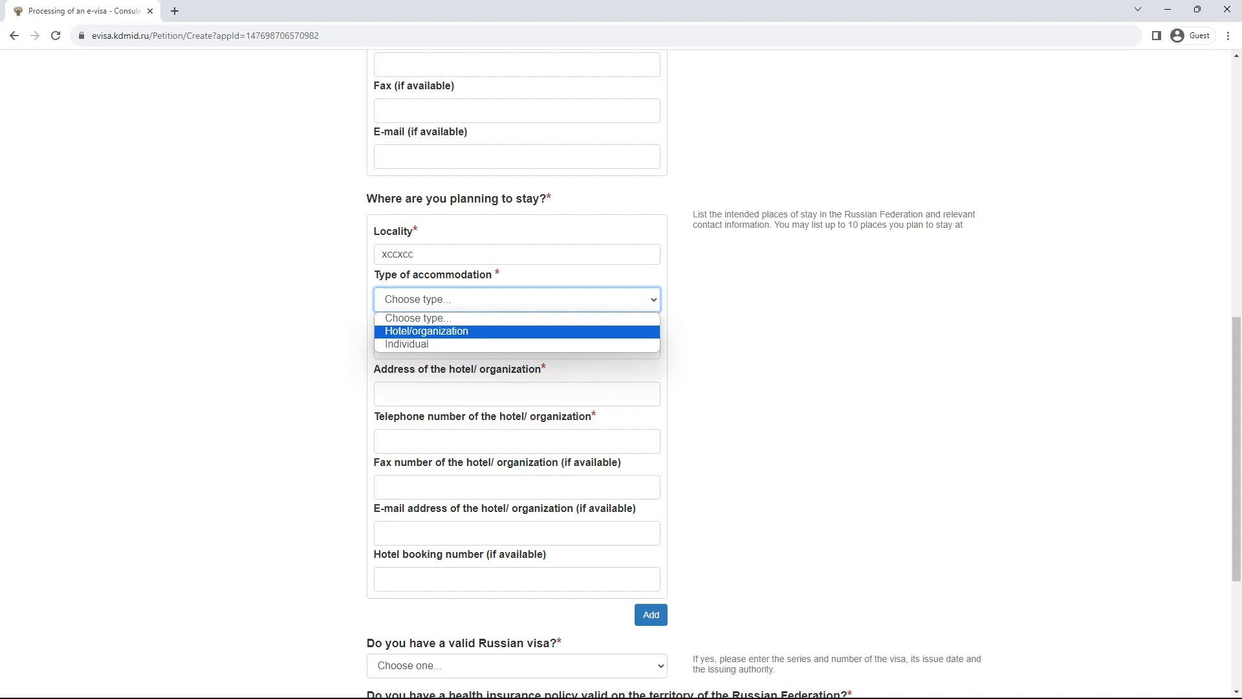
click(426, 344)
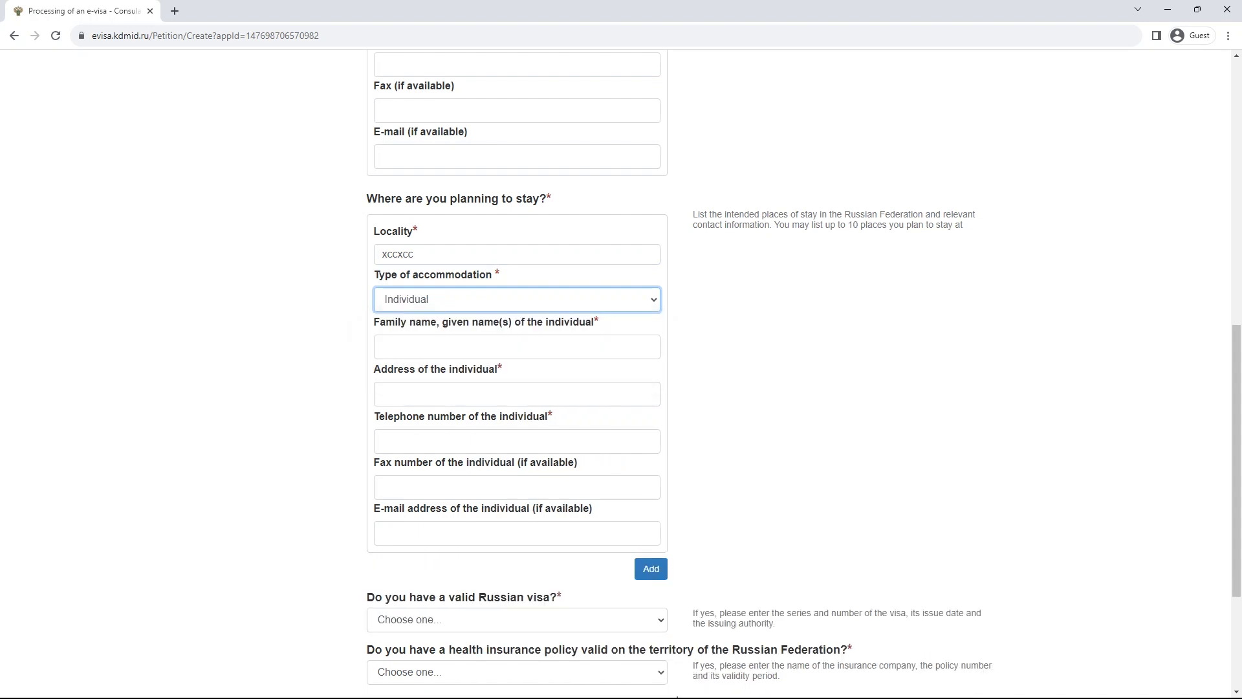
click(517, 299)
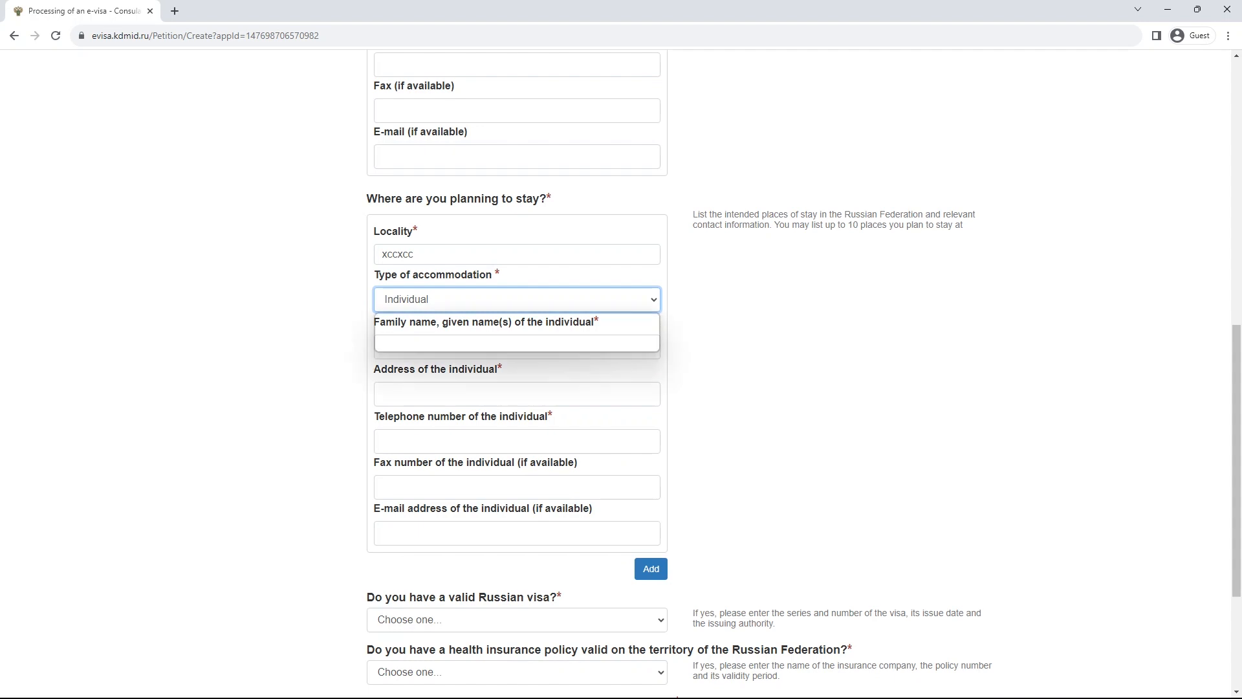
click(427, 332)
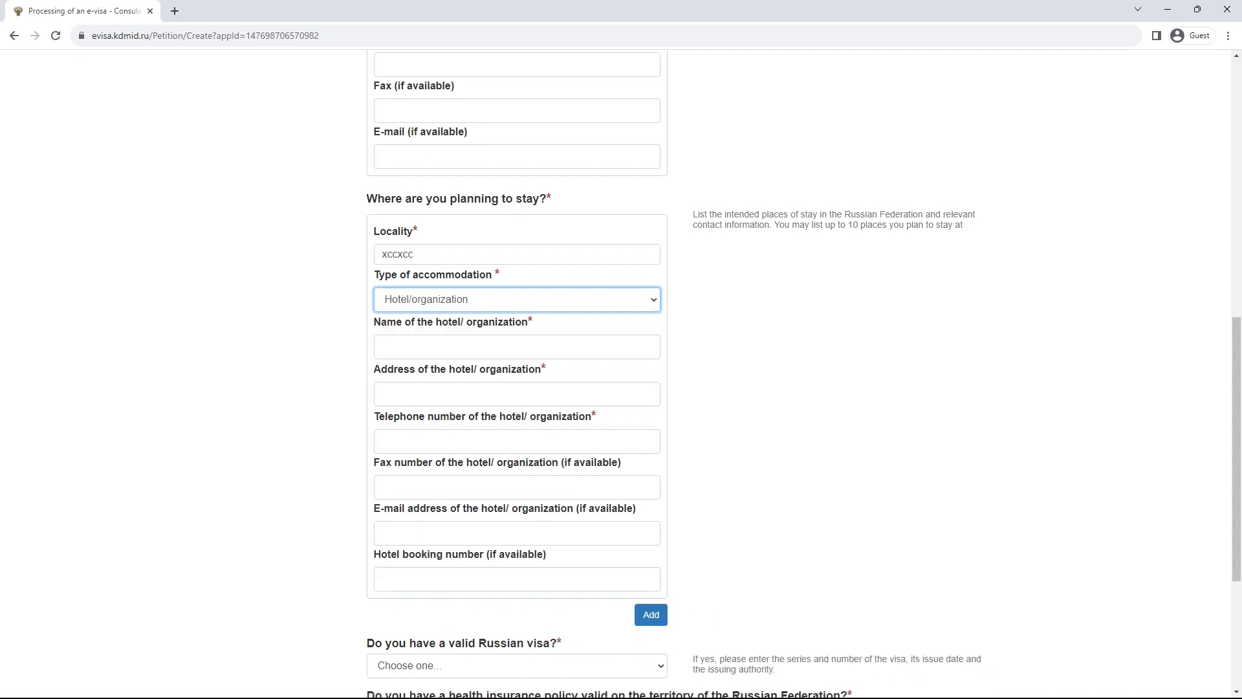
- Fill in hotel name 'xxx', address 'aaa' and telephone 5589
click(440, 347)
text(xxx)
key(Tab)
text(aaa)
key(Tab)
text(5589)
scroll(621, 375, down, 1)
scroll(615, 375, down, 3)
click(517, 406)
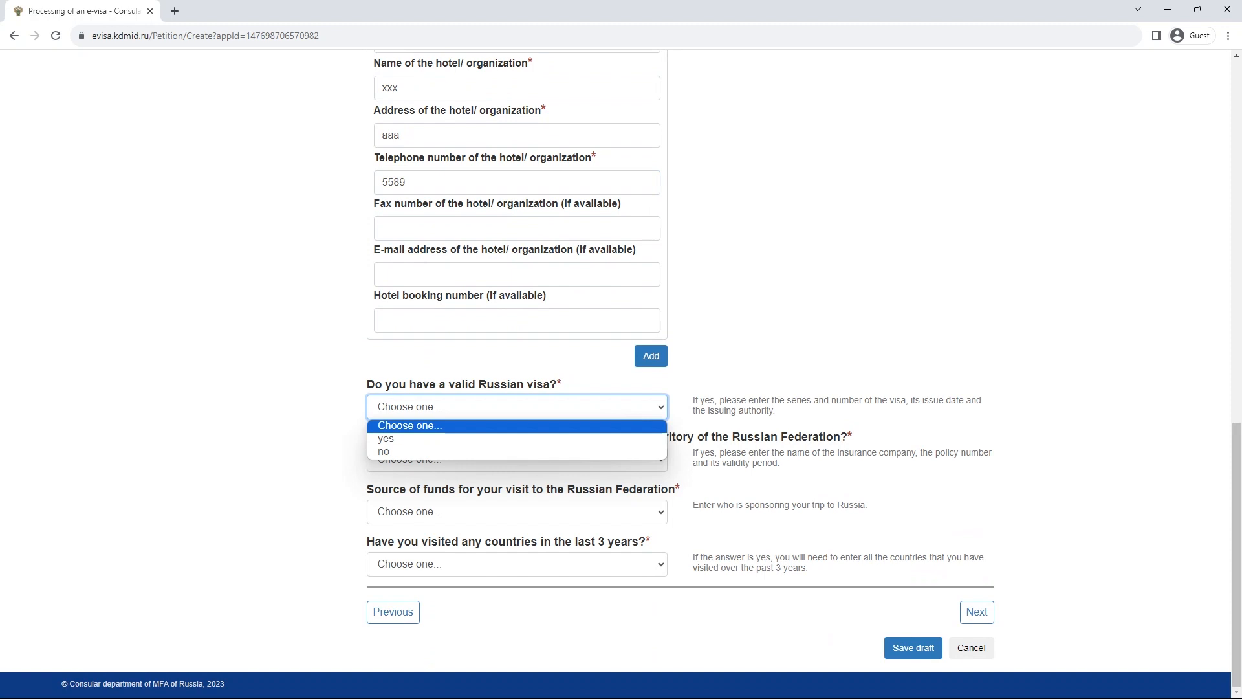
- Answer no to having a valid Russian visa
key(Down)
key(Down)
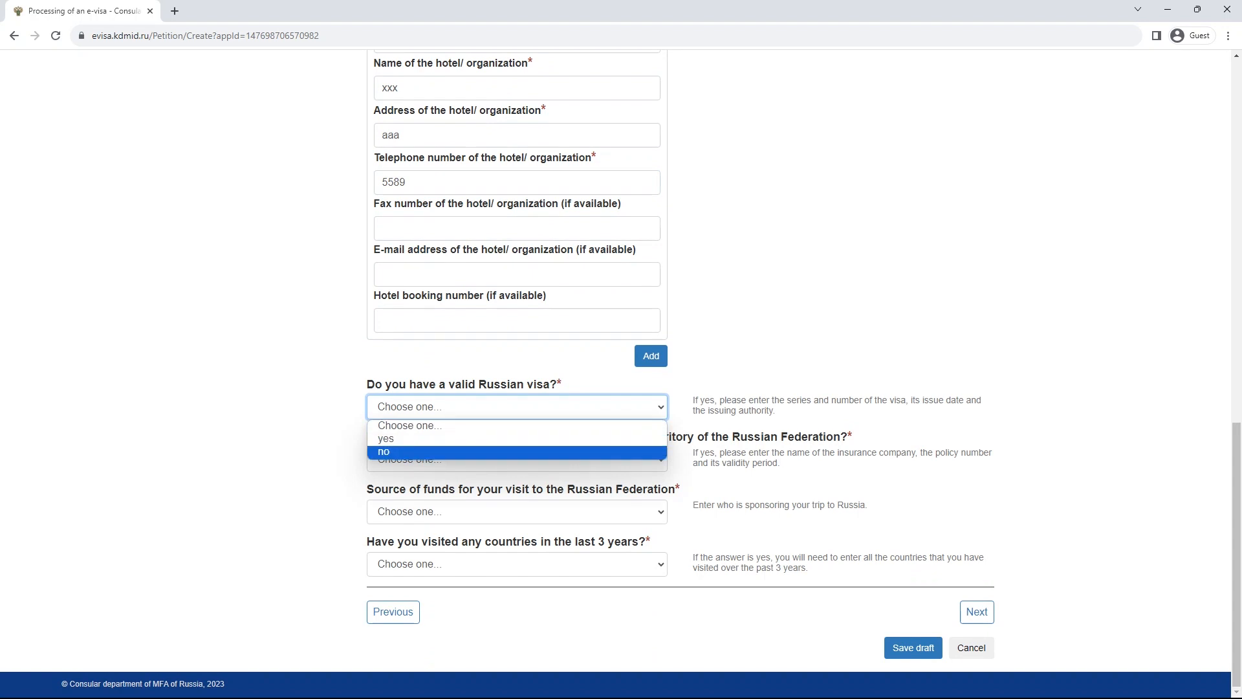
key(Return)
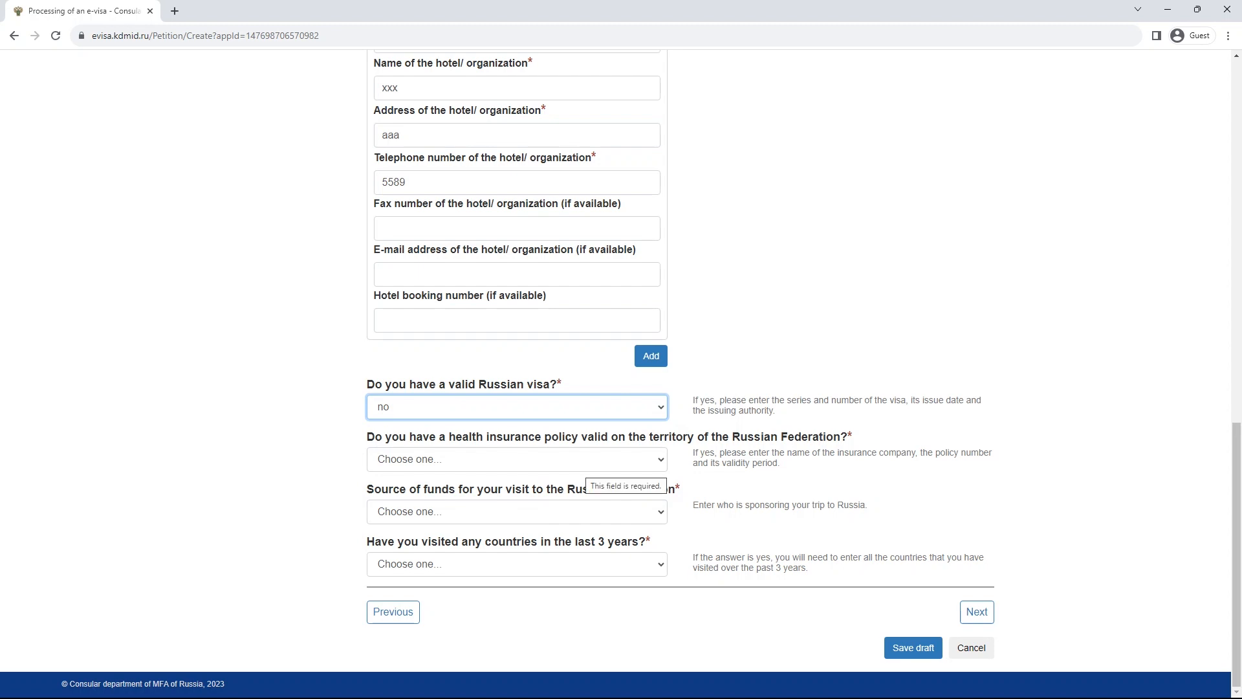
click(679, 475)
- Answer no to having health insurance, after briefly choosing yes
click(585, 459)
click(586, 460)
click(586, 460)
click(585, 491)
scroll(585, 491, down, 2)
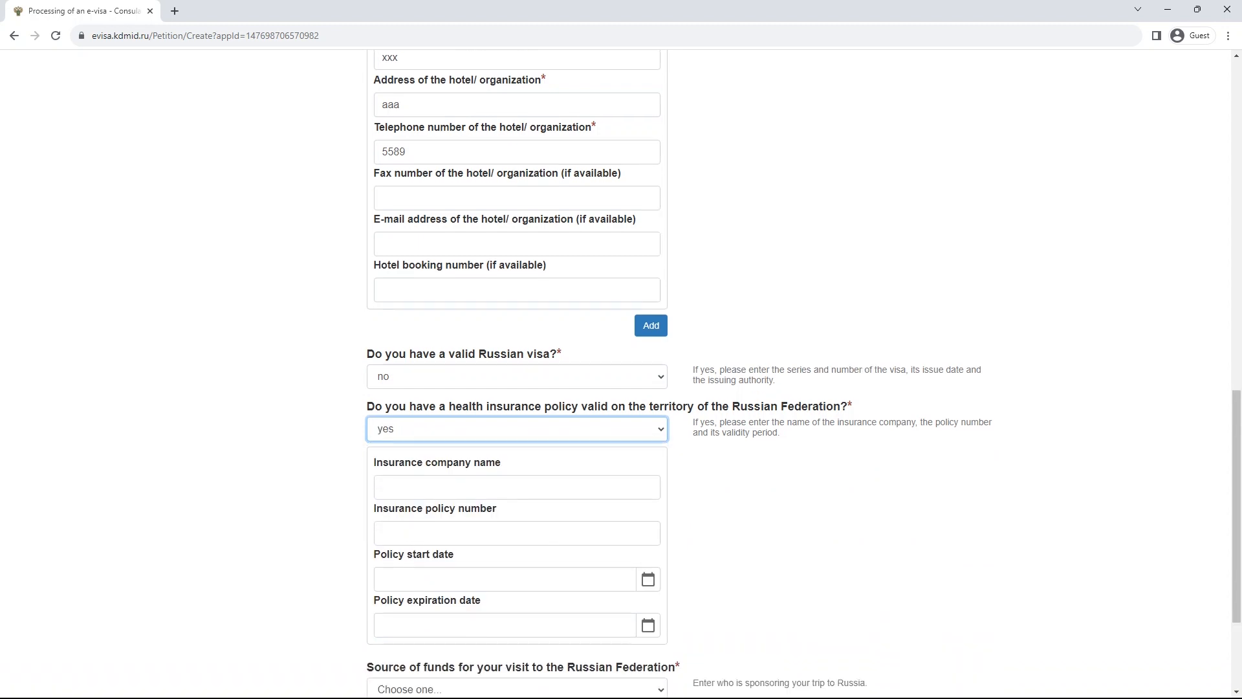
click(569, 330)
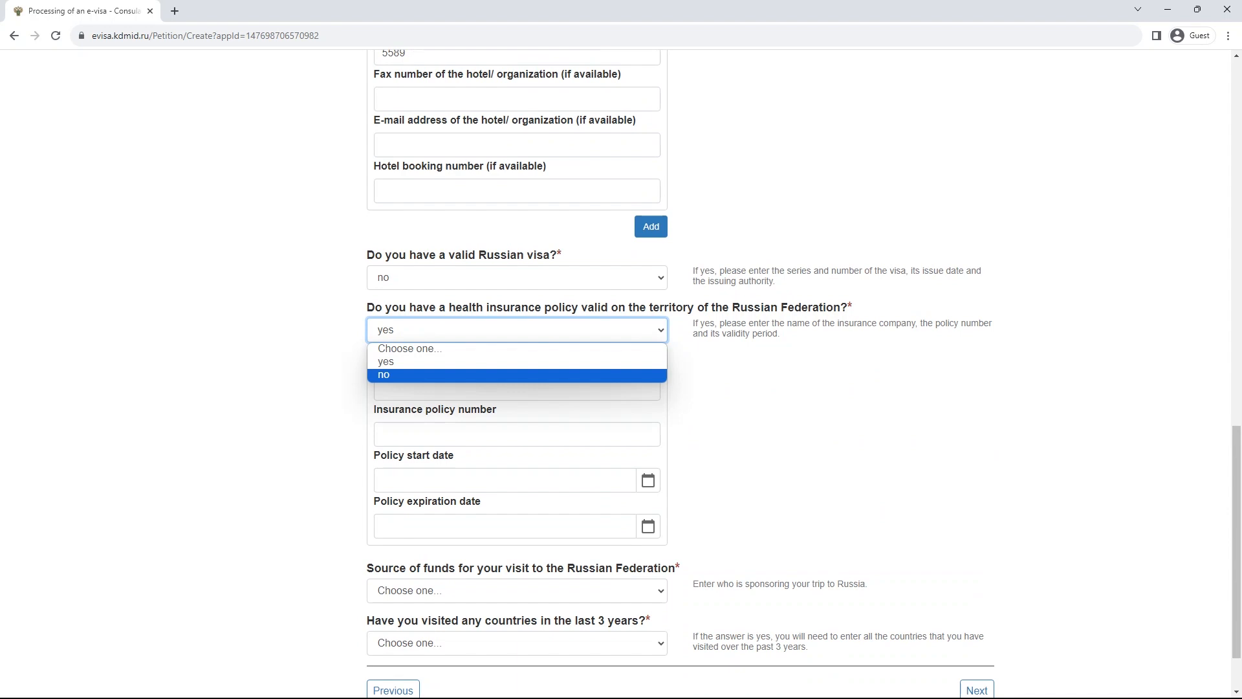
click(725, 418)
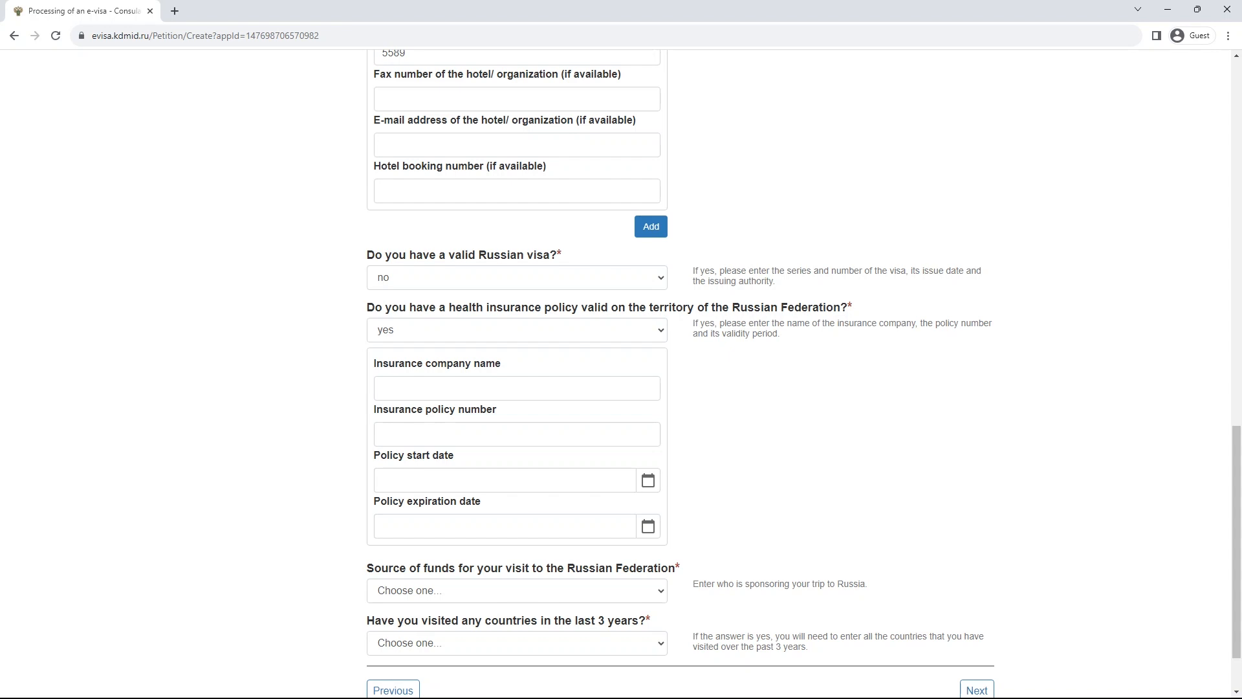
click(517, 330)
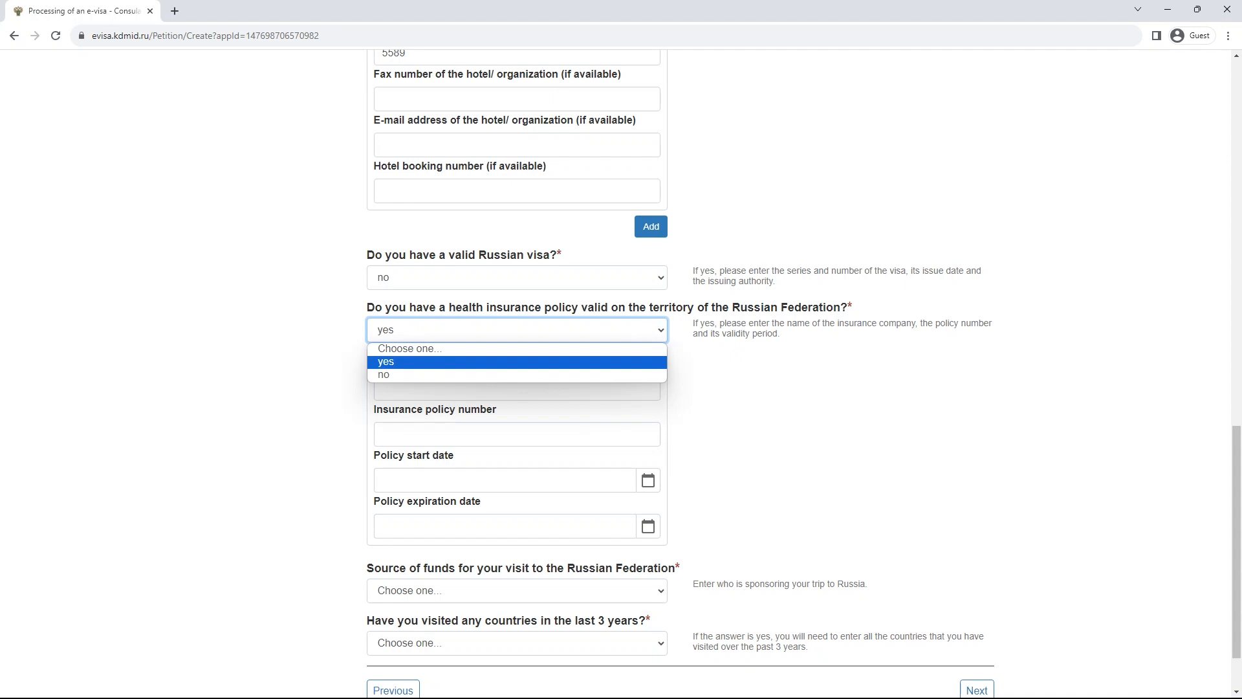
key(Down)
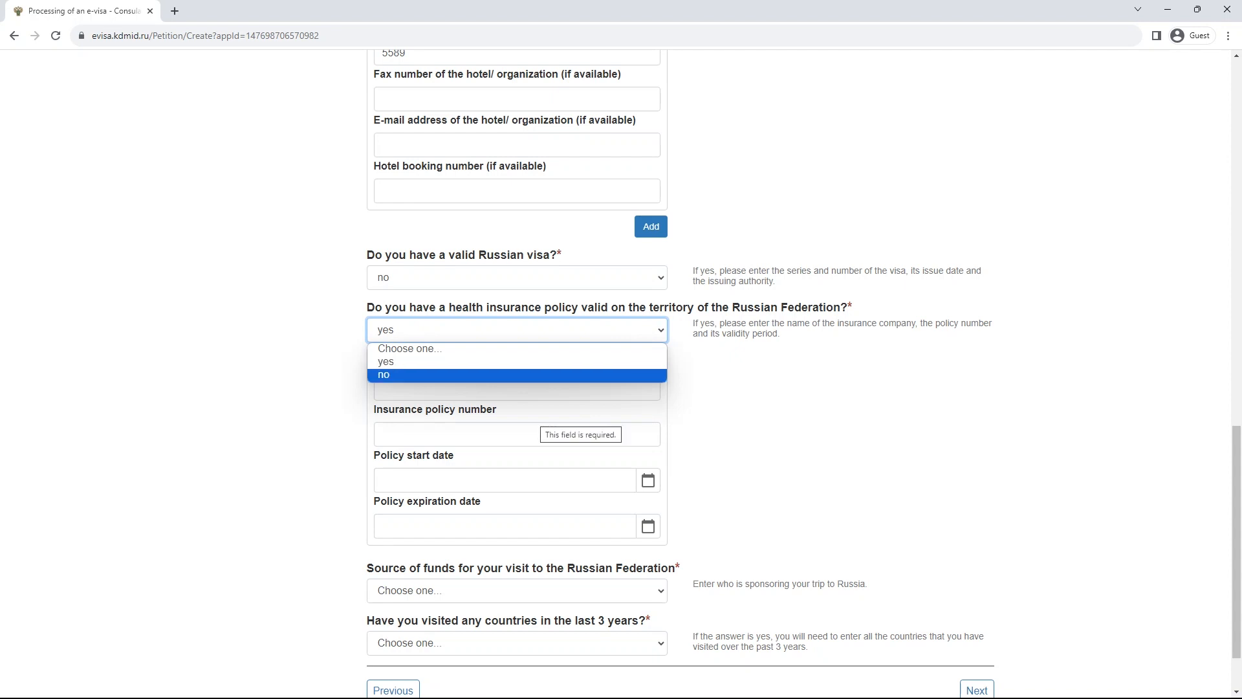
key(Return)
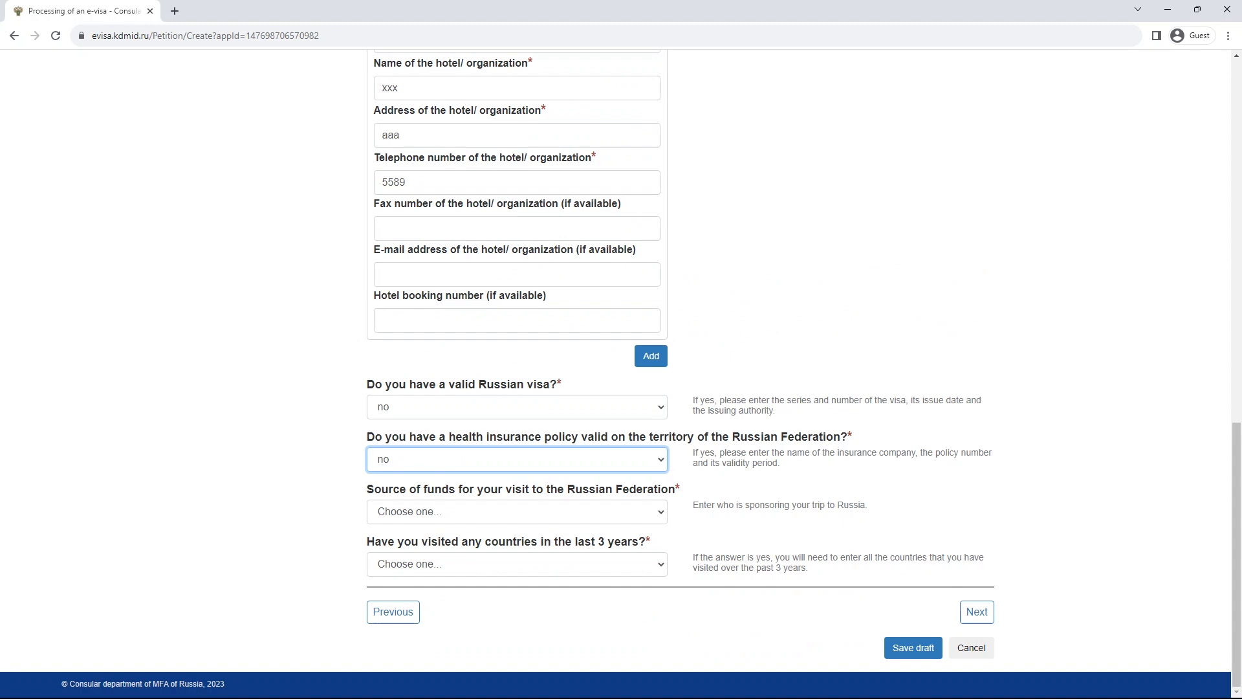
- Select Independently as the source of funds for the visit
click(517, 511)
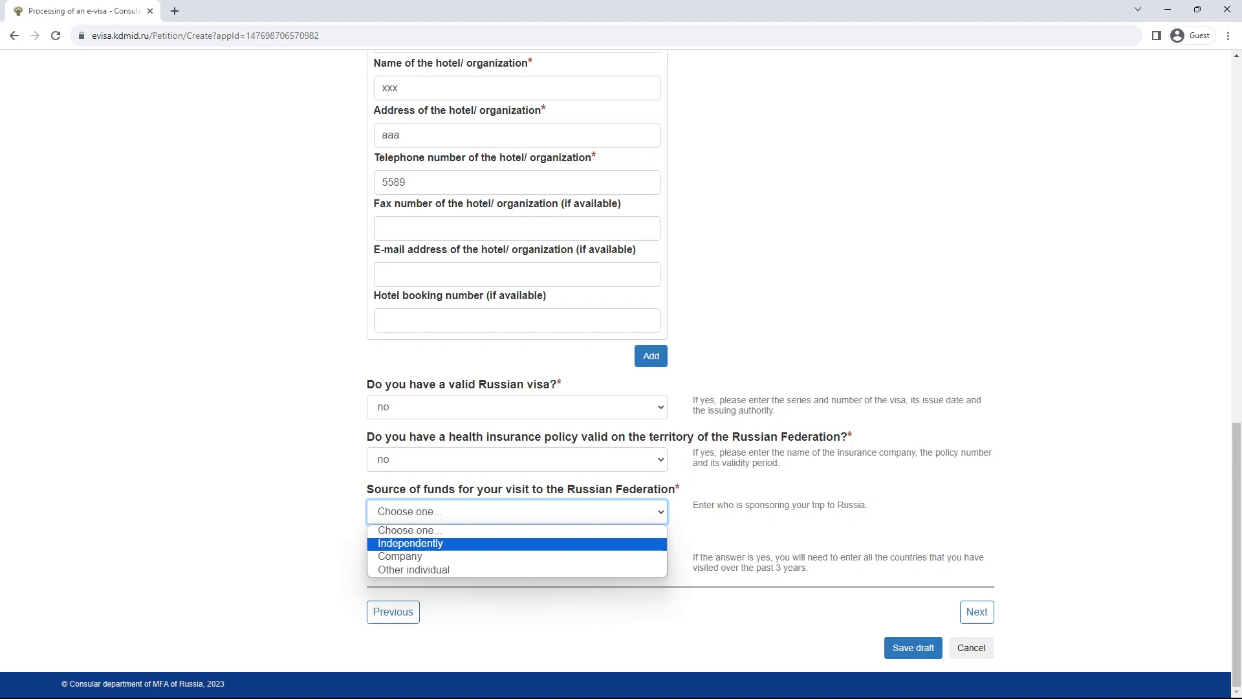
key(Down)
key(Up)
key(Return)
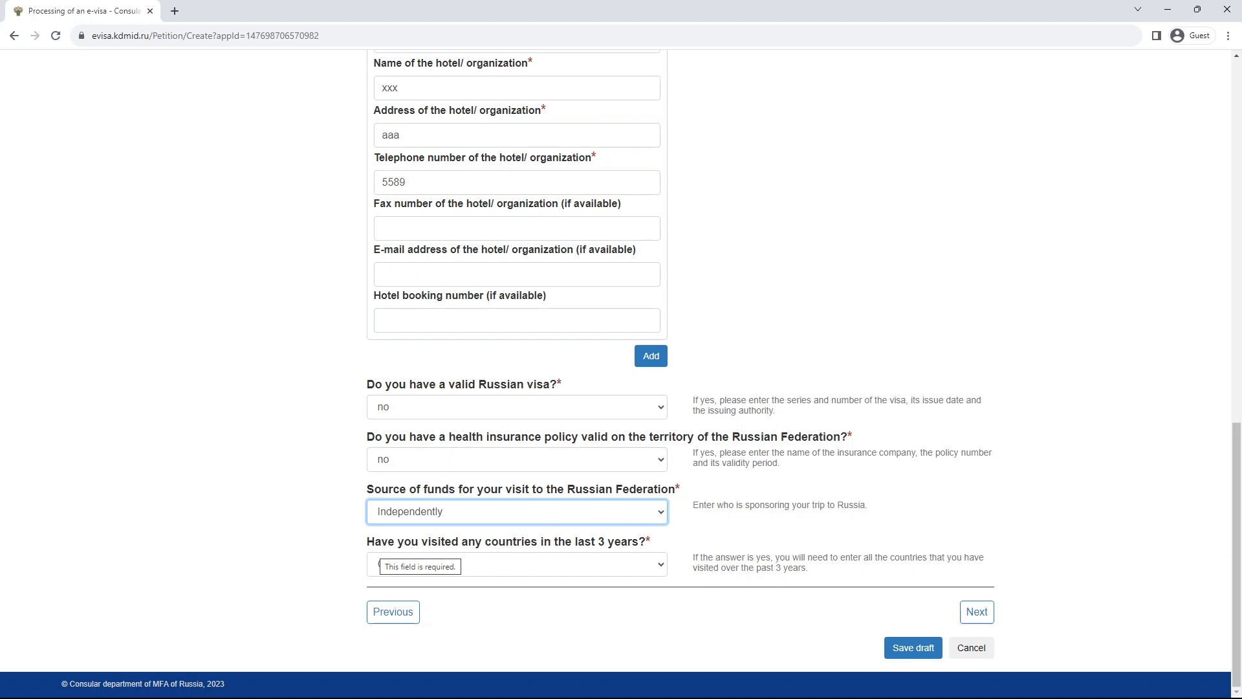
- Answer yes to having visited other countries in the last 3 years
click(388, 564)
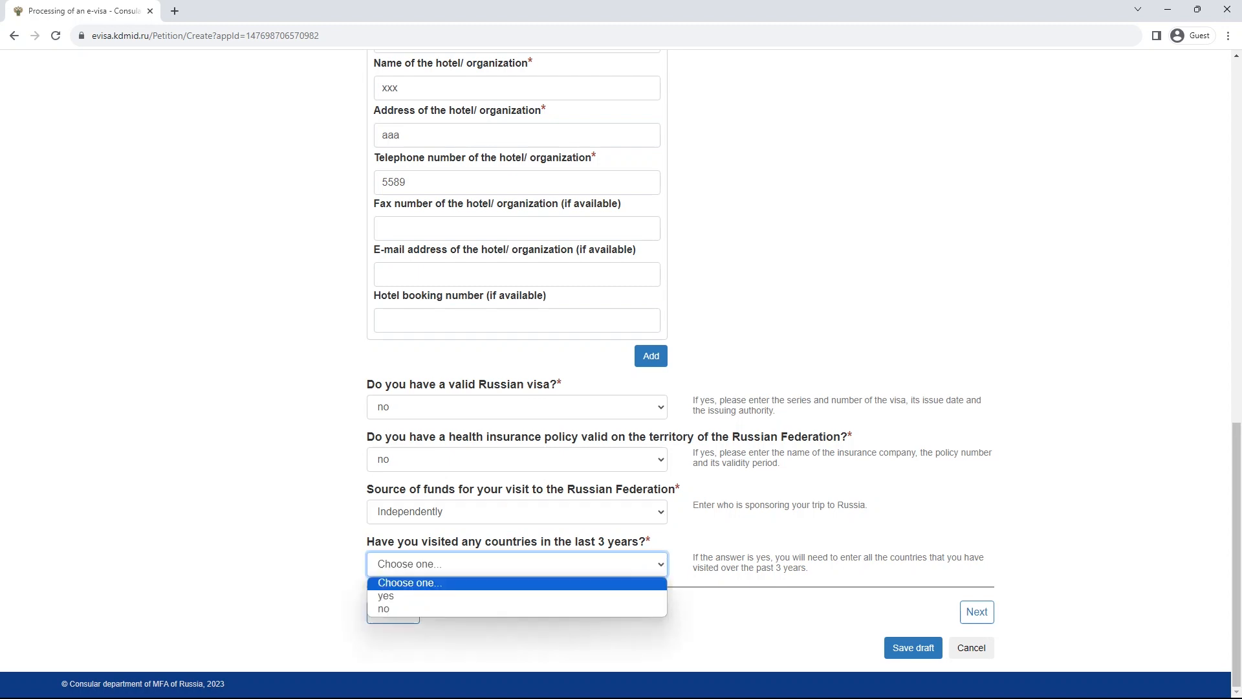
click(389, 596)
scroll(389, 596, down, 1)
scroll(427, 582, down, 1)
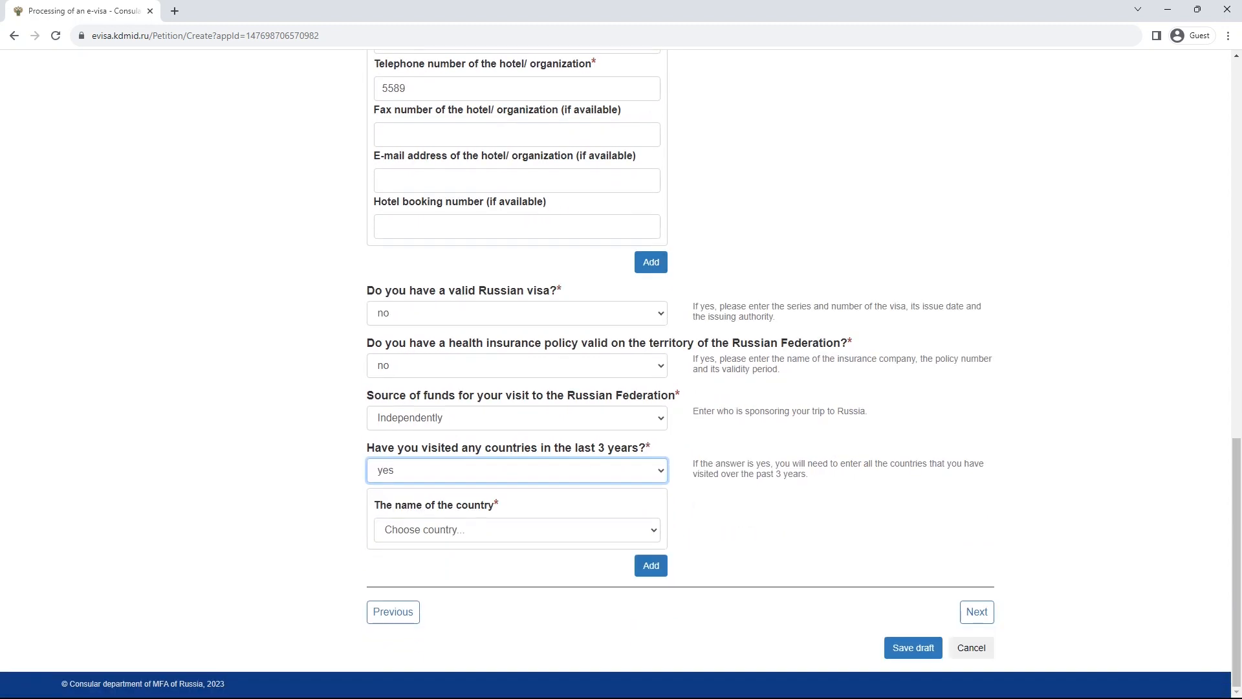
- List Azerbaijan, Antarctica and Andorra as the visited countries
click(427, 529)
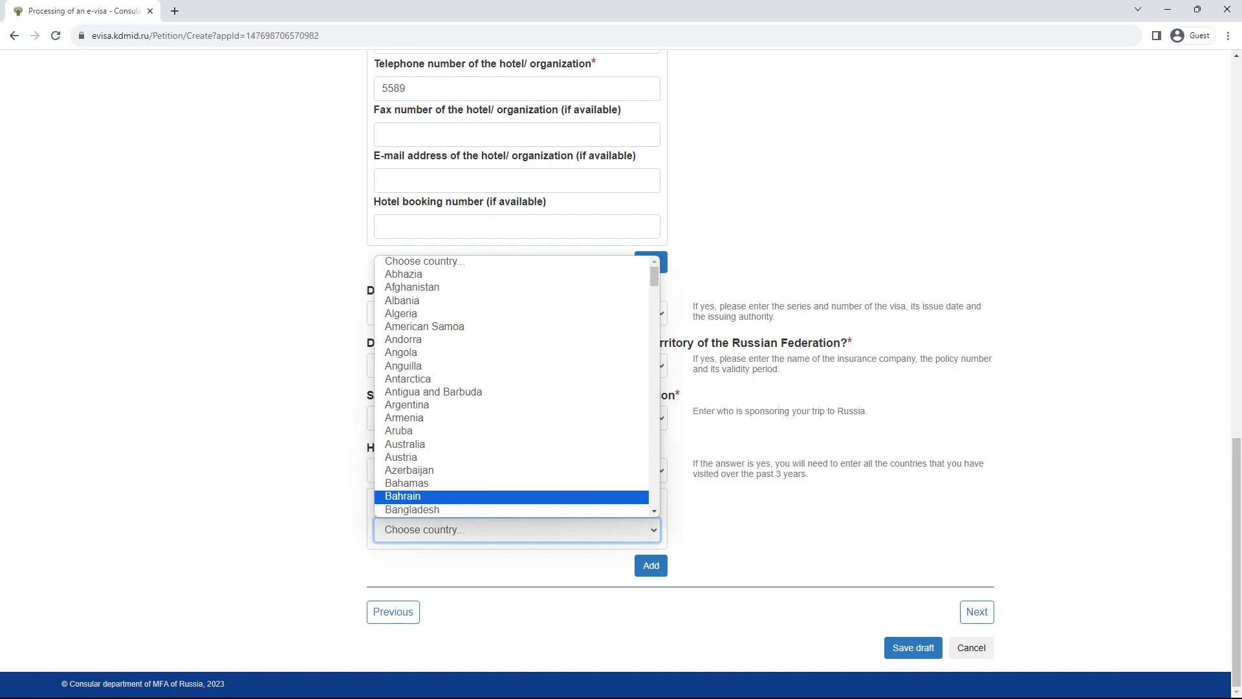
click(414, 471)
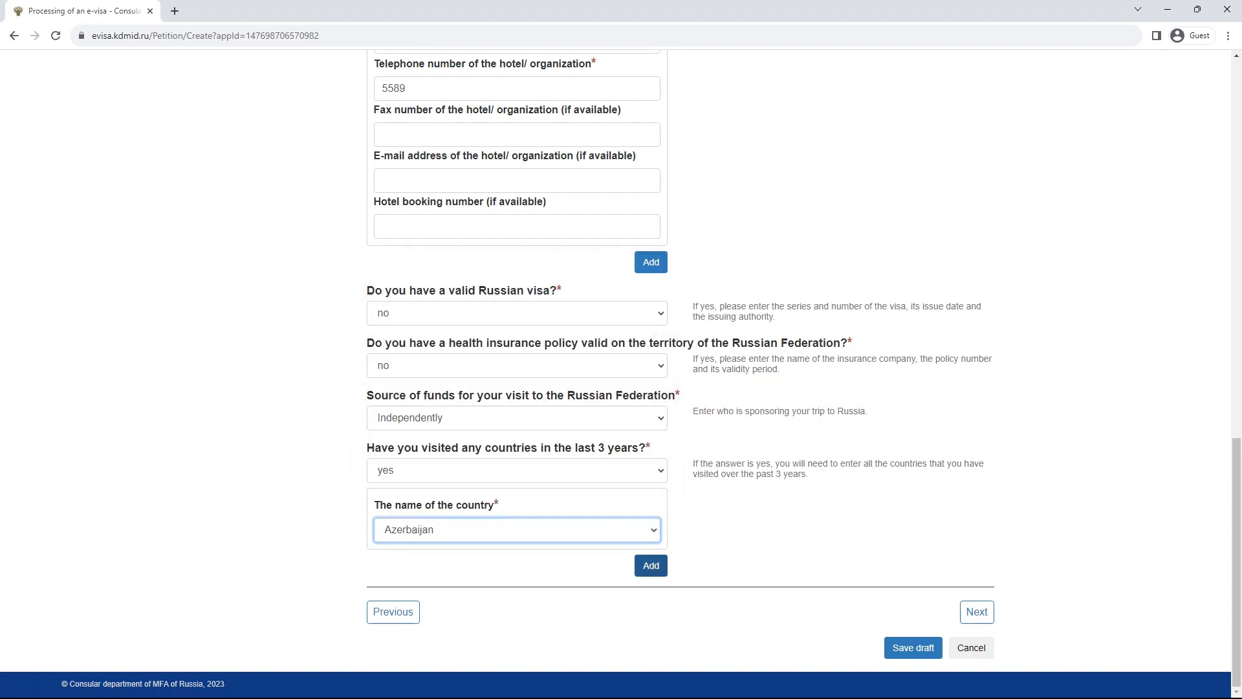
click(650, 565)
scroll(651, 565, down, 1)
click(518, 529)
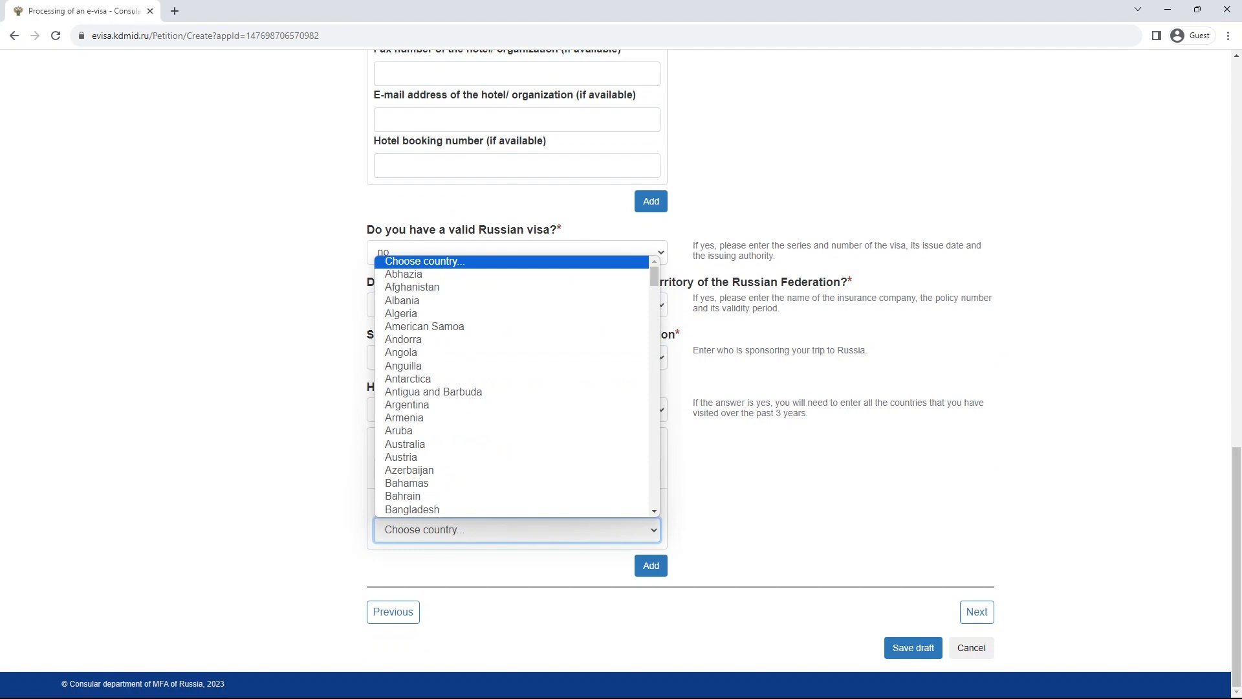
click(407, 379)
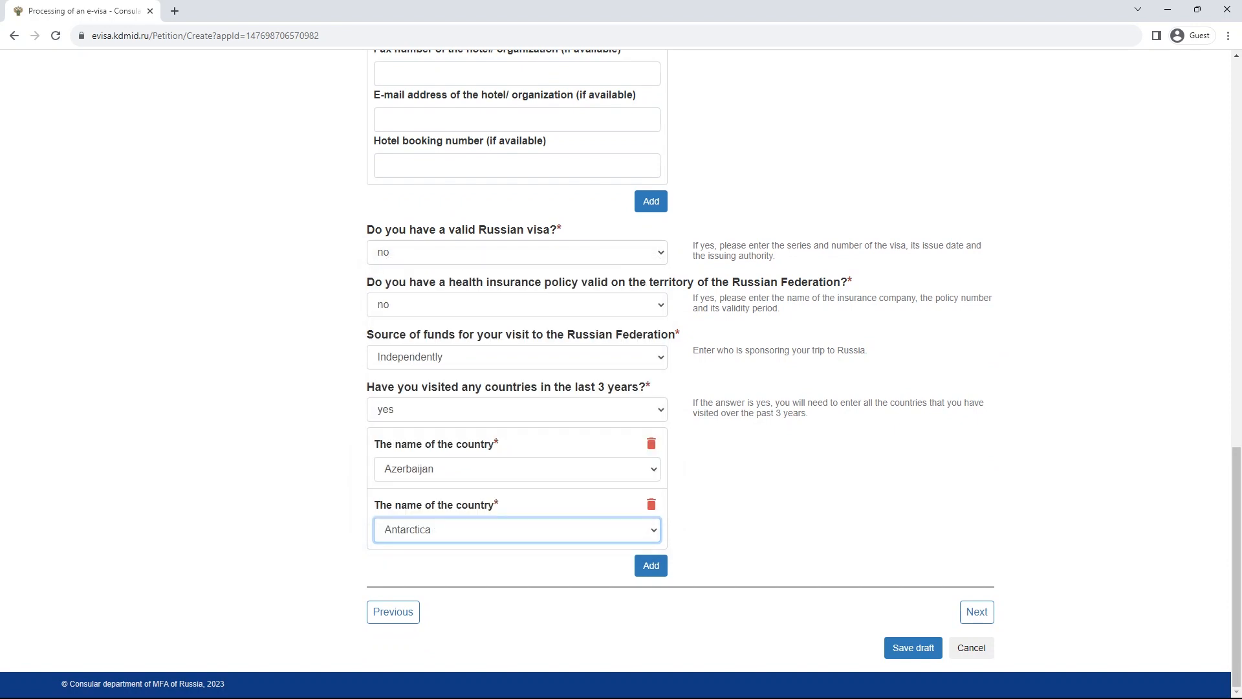
click(650, 565)
click(517, 590)
click(407, 441)
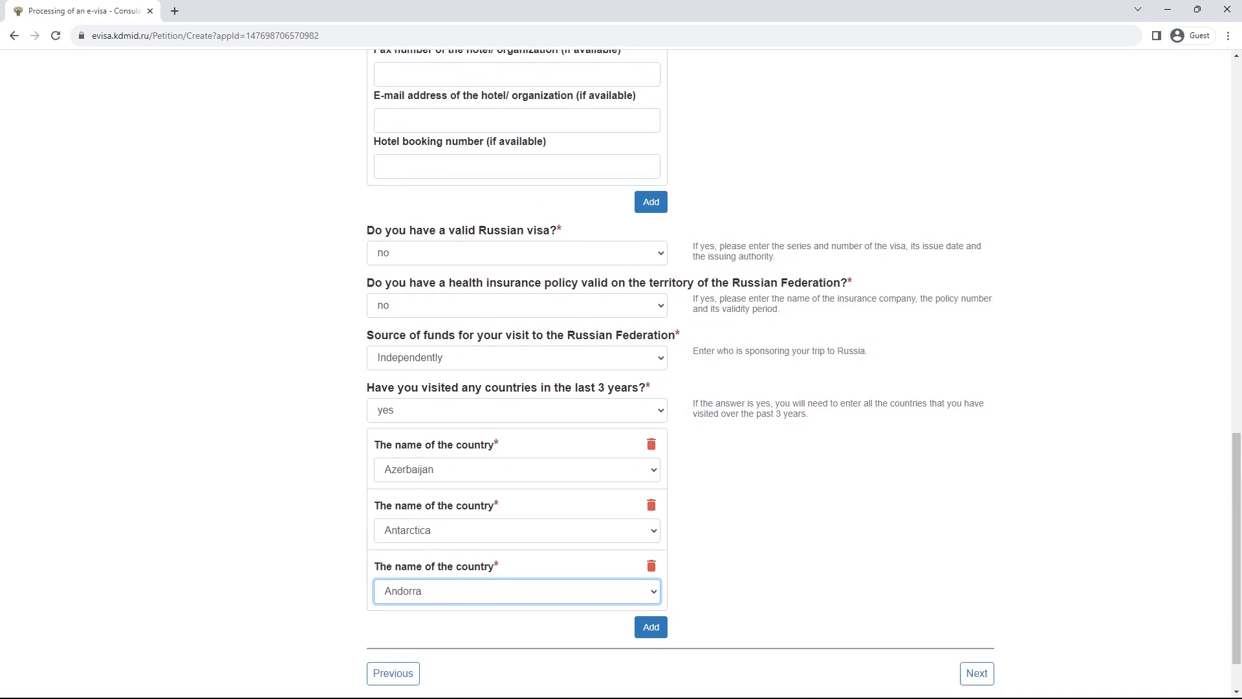
scroll(621, 375, up, 5)
scroll(621, 375, up, 10)
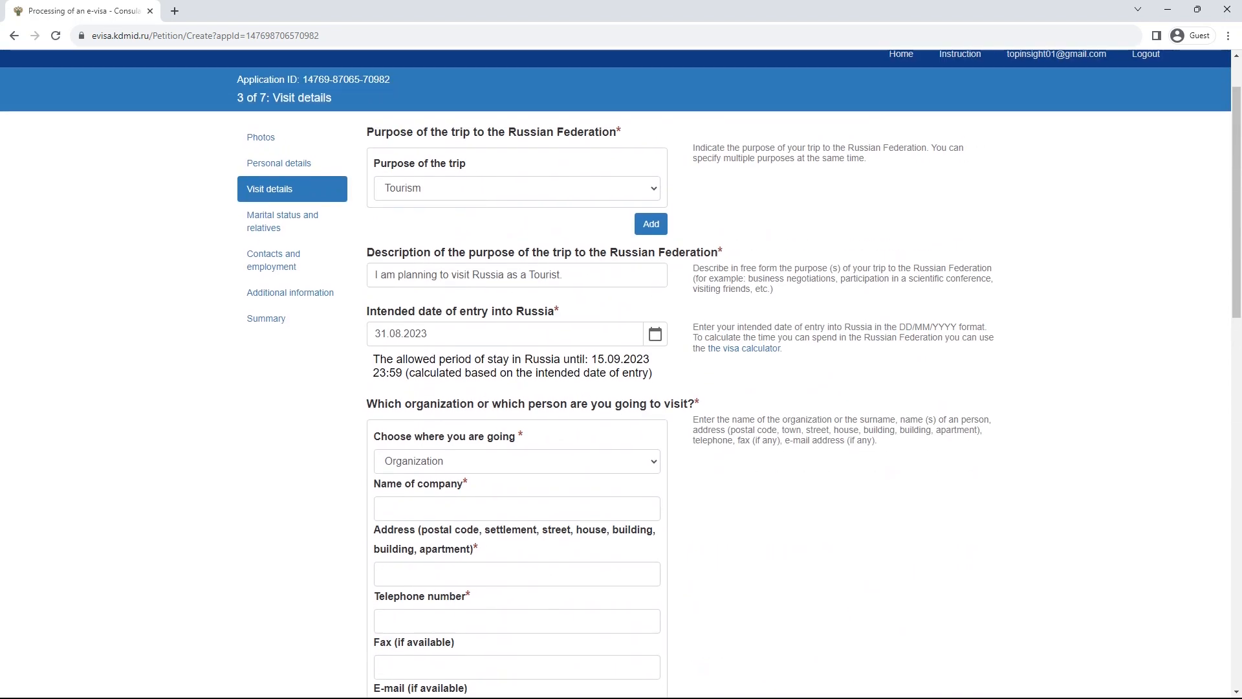
- Attempt to advance, then keep Organization as the destination type
scroll(621, 375, down, 2)
scroll(620, 375, down, 10)
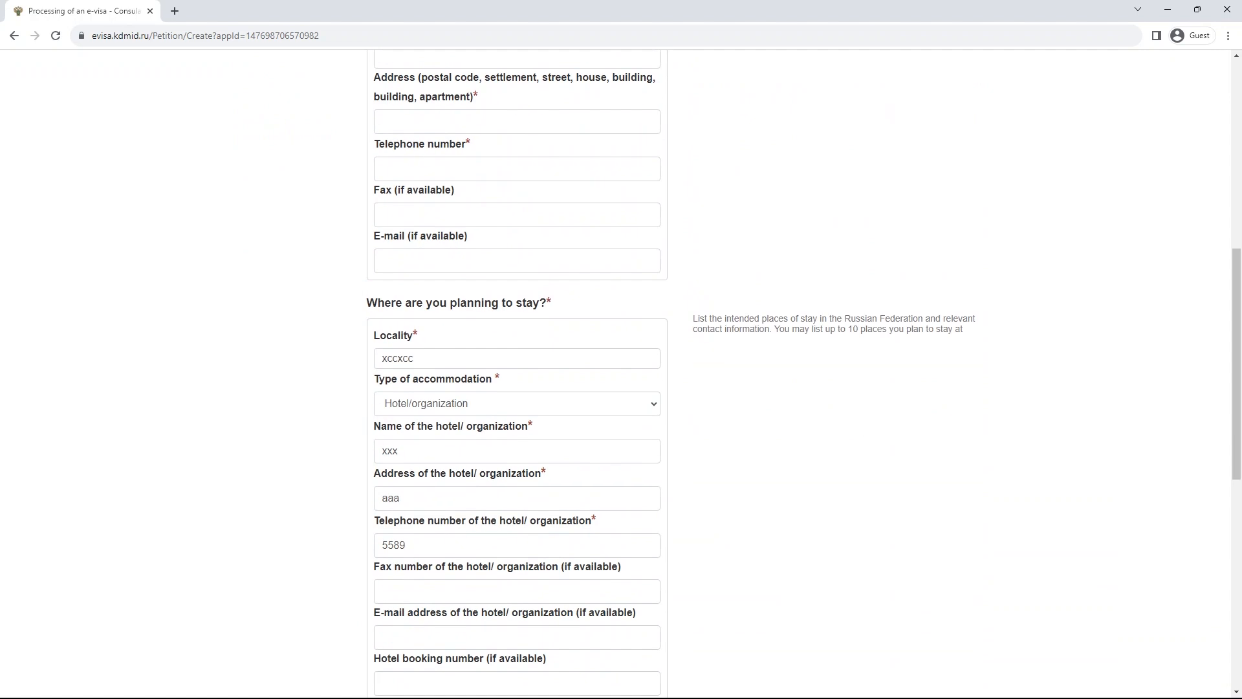
click(977, 611)
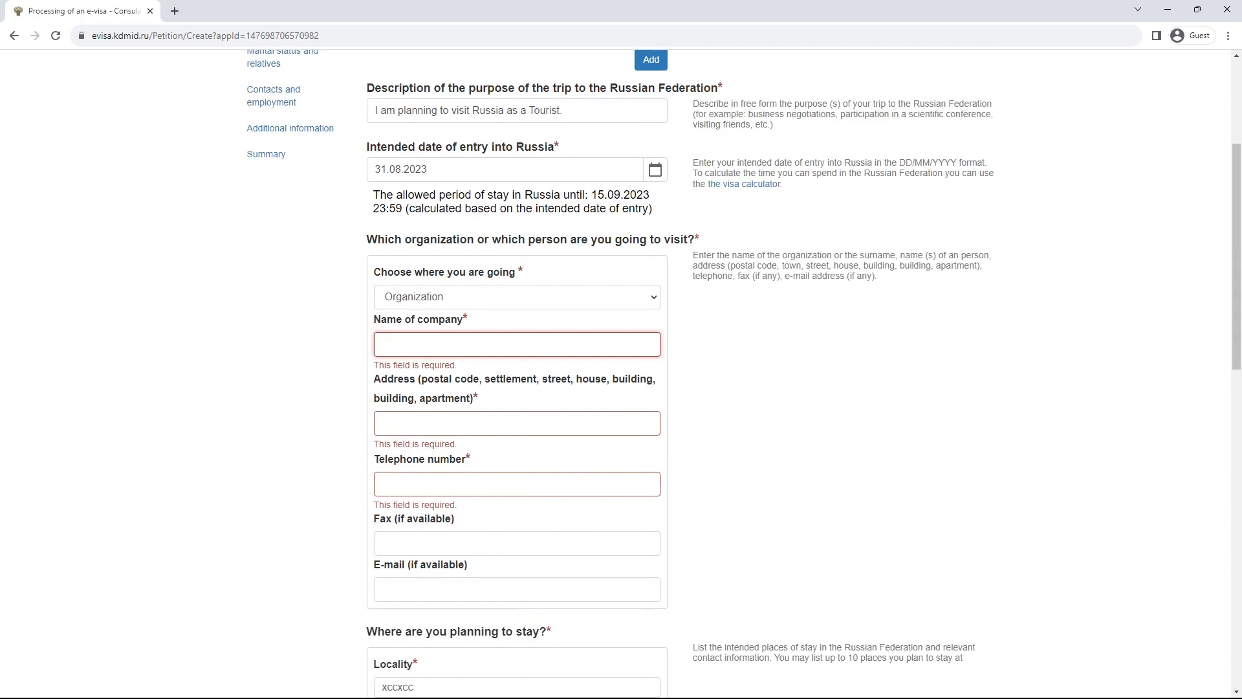
click(517, 297)
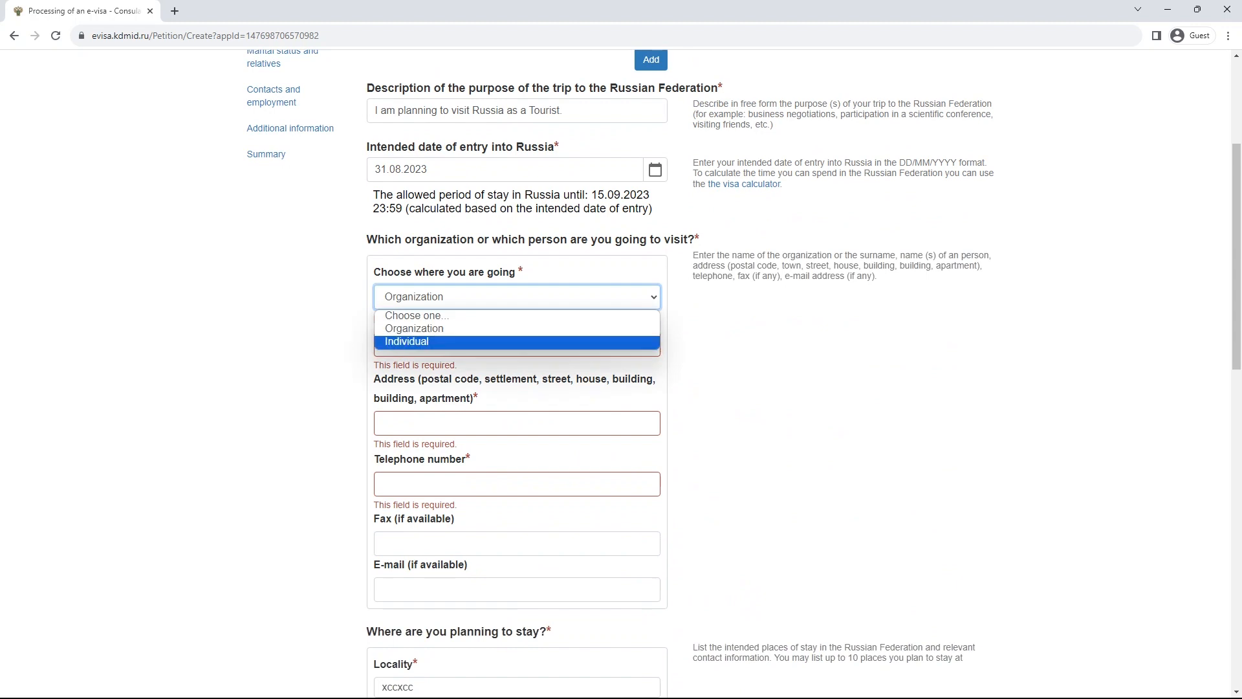
click(764, 349)
click(763, 350)
- Enter company name 'easda', address 'asdad' and telephone 12222
click(517, 344)
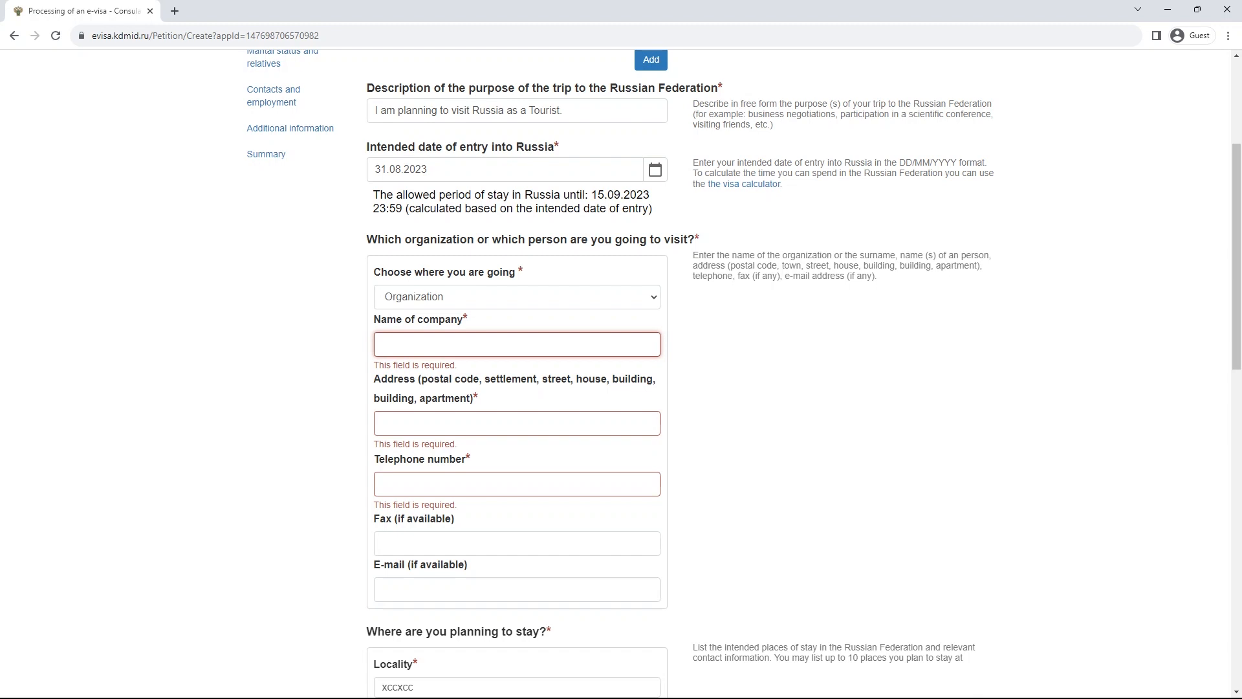
click(517, 423)
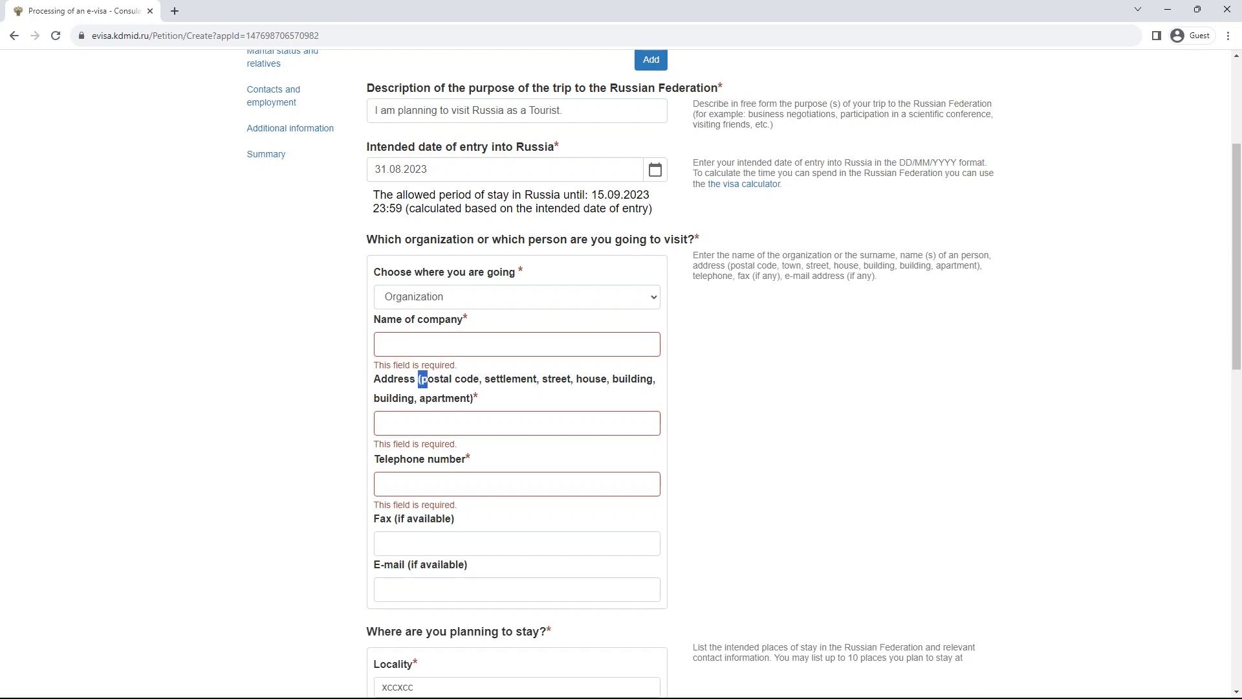
drag(420, 379, 472, 398)
click(516, 423)
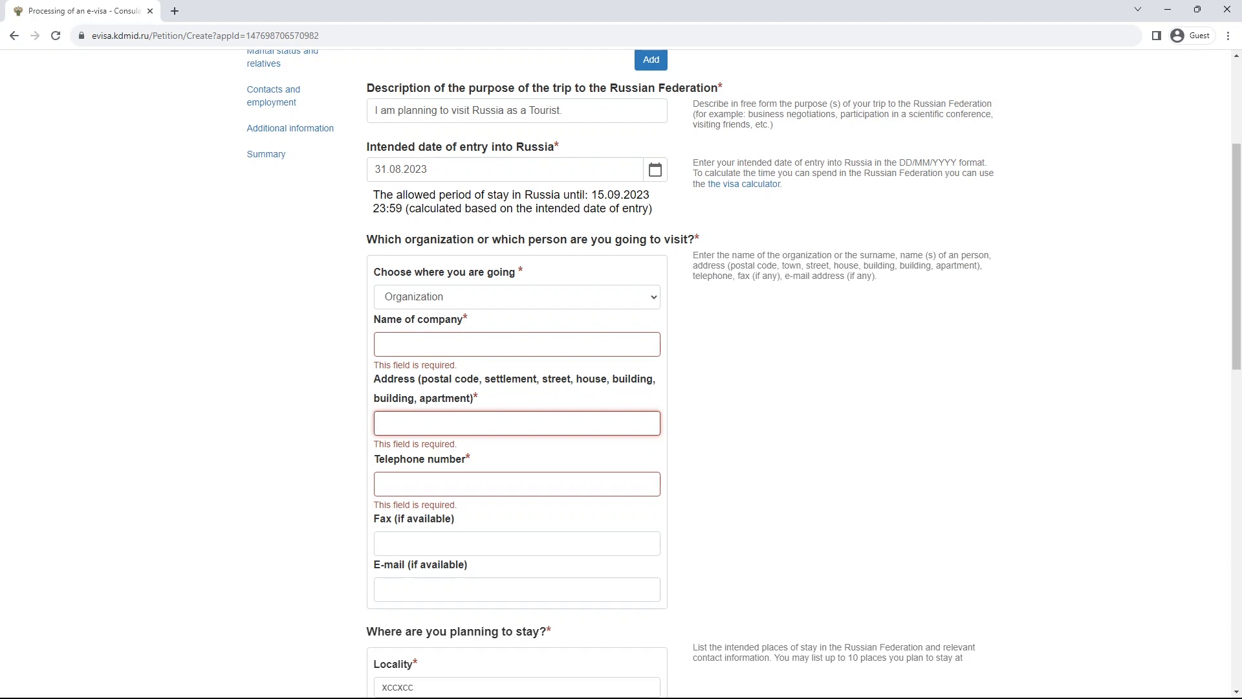
click(517, 484)
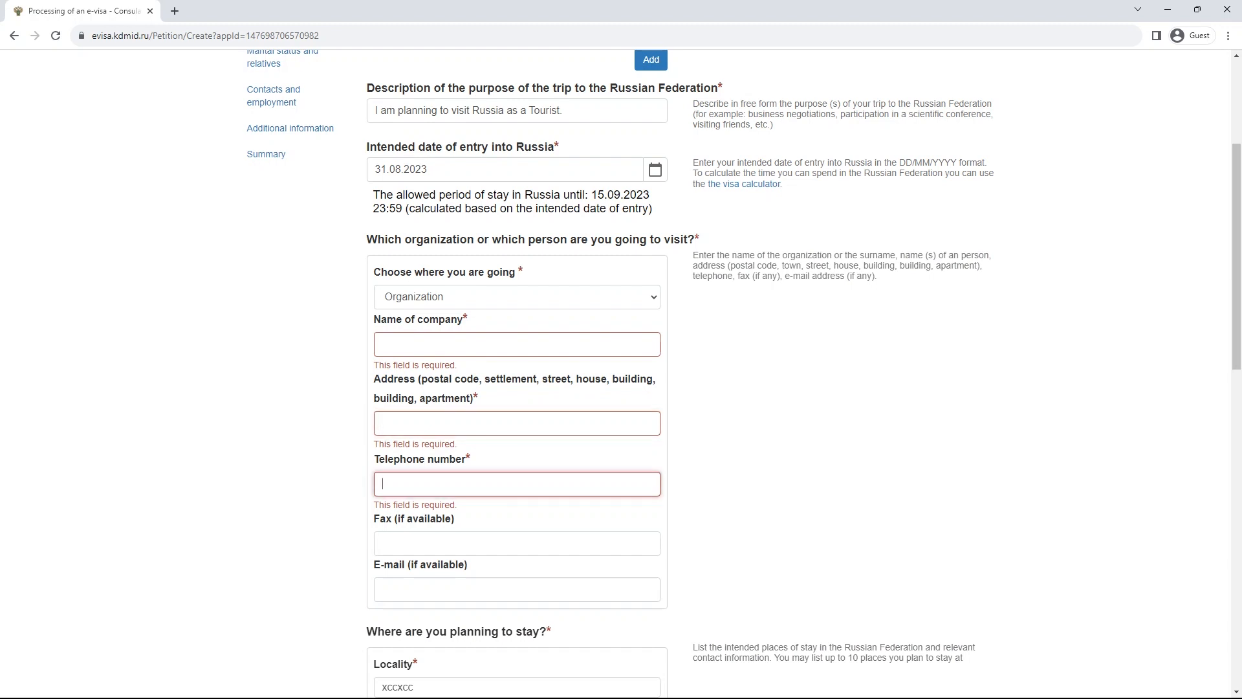
click(516, 344)
text(easda)
key(Tab)
text(asdad)
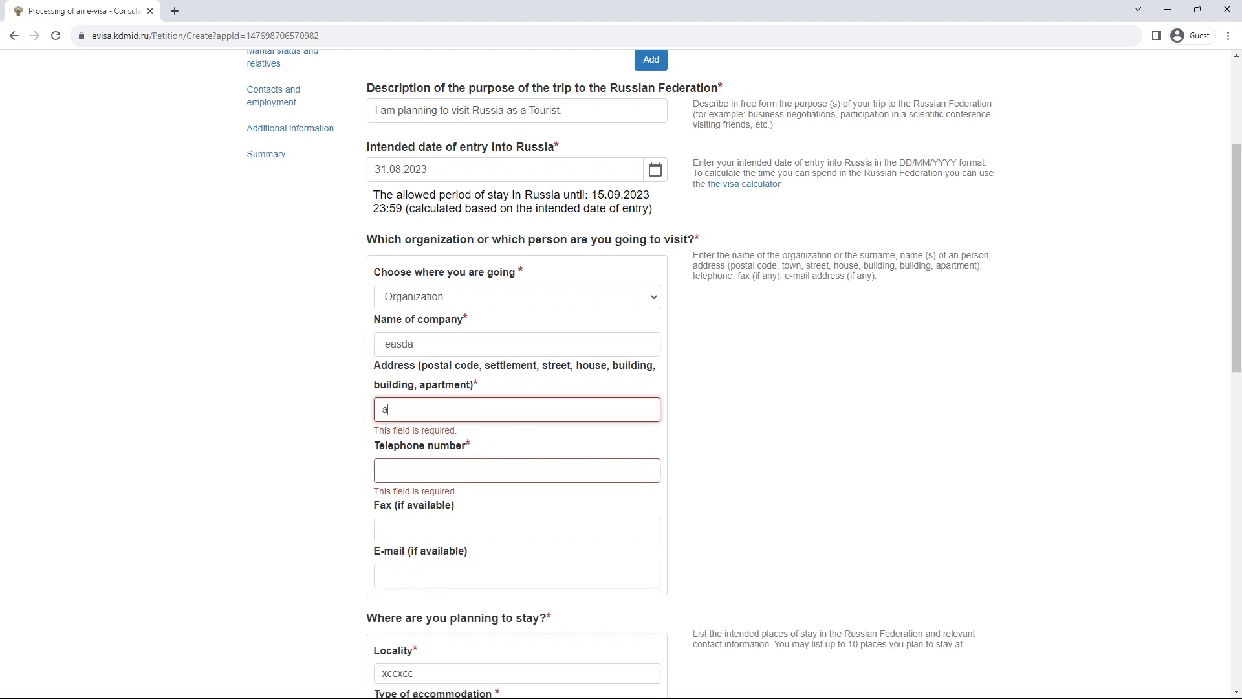
key(Tab)
click(516, 457)
text(12222)
- Check the 3-year travel question and continue to Marital status and relatives
scroll(621, 374, down, 10)
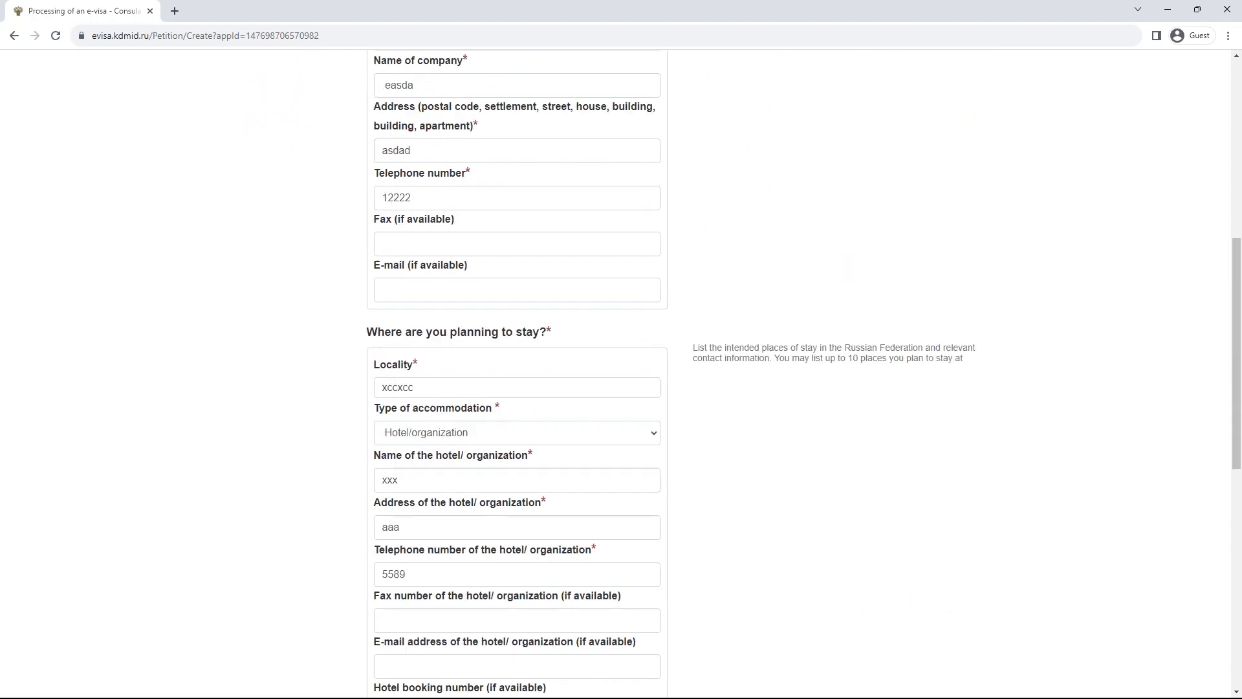
scroll(621, 374, down, 3)
scroll(621, 374, up, 14)
scroll(621, 374, up, 3)
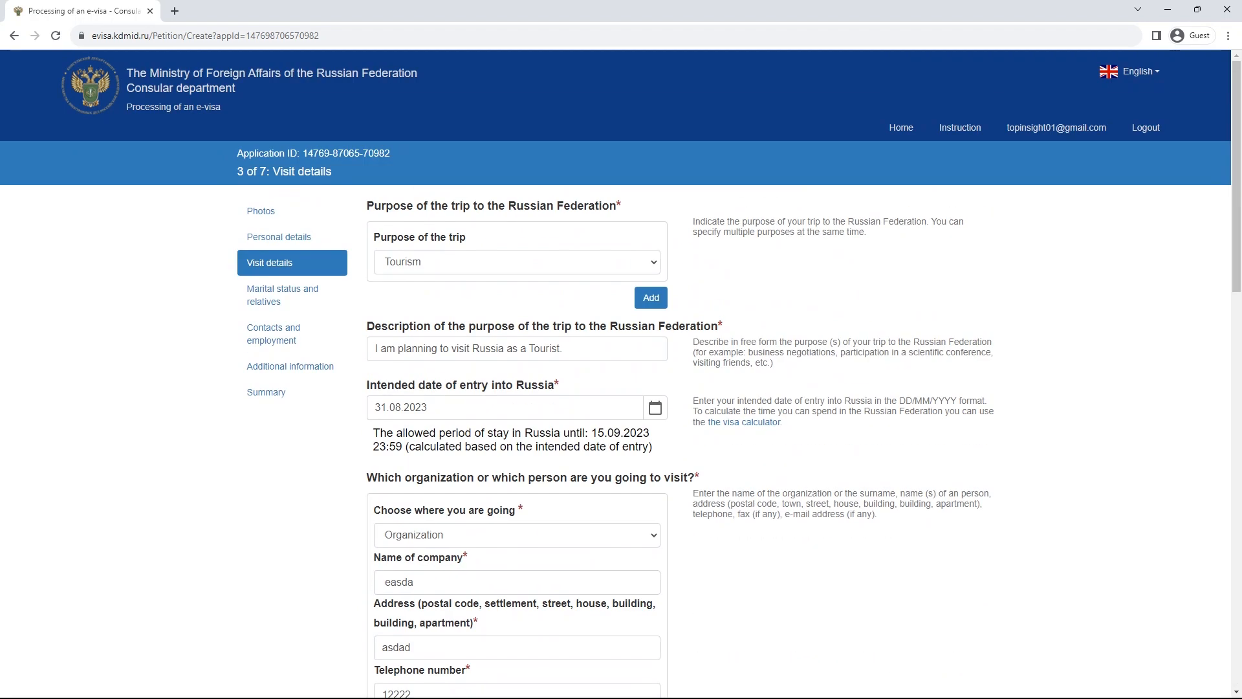
scroll(621, 374, down, 16)
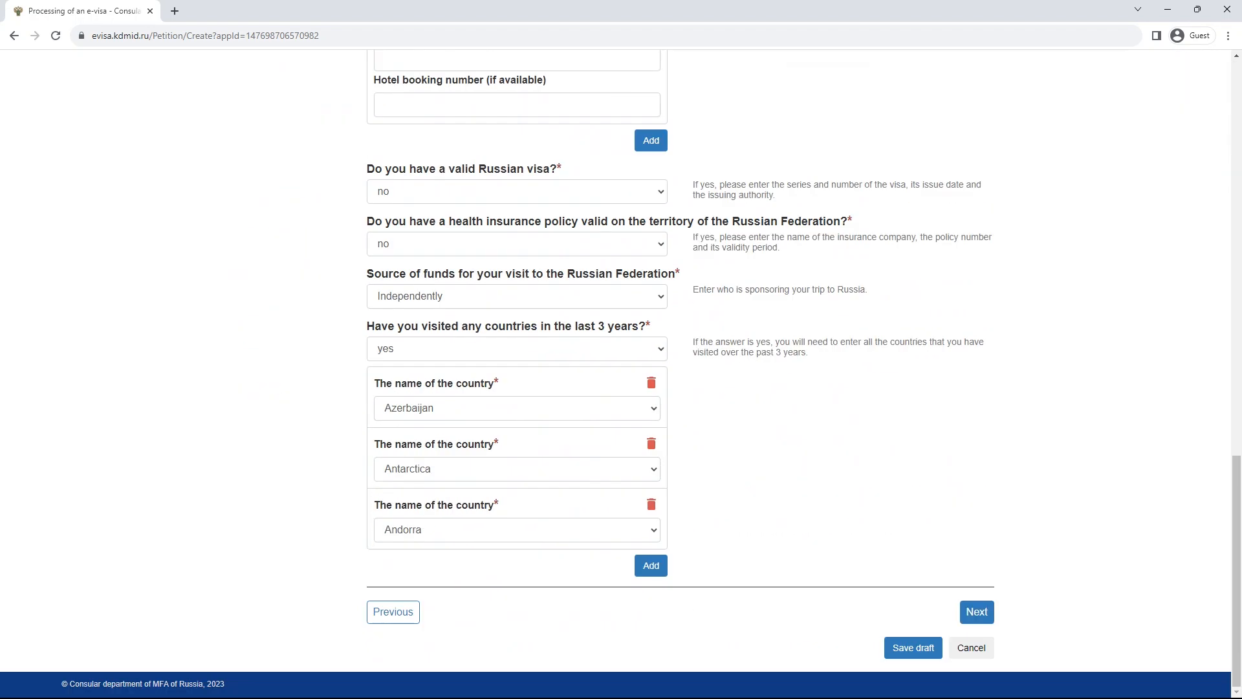
drag(598, 326, 639, 326)
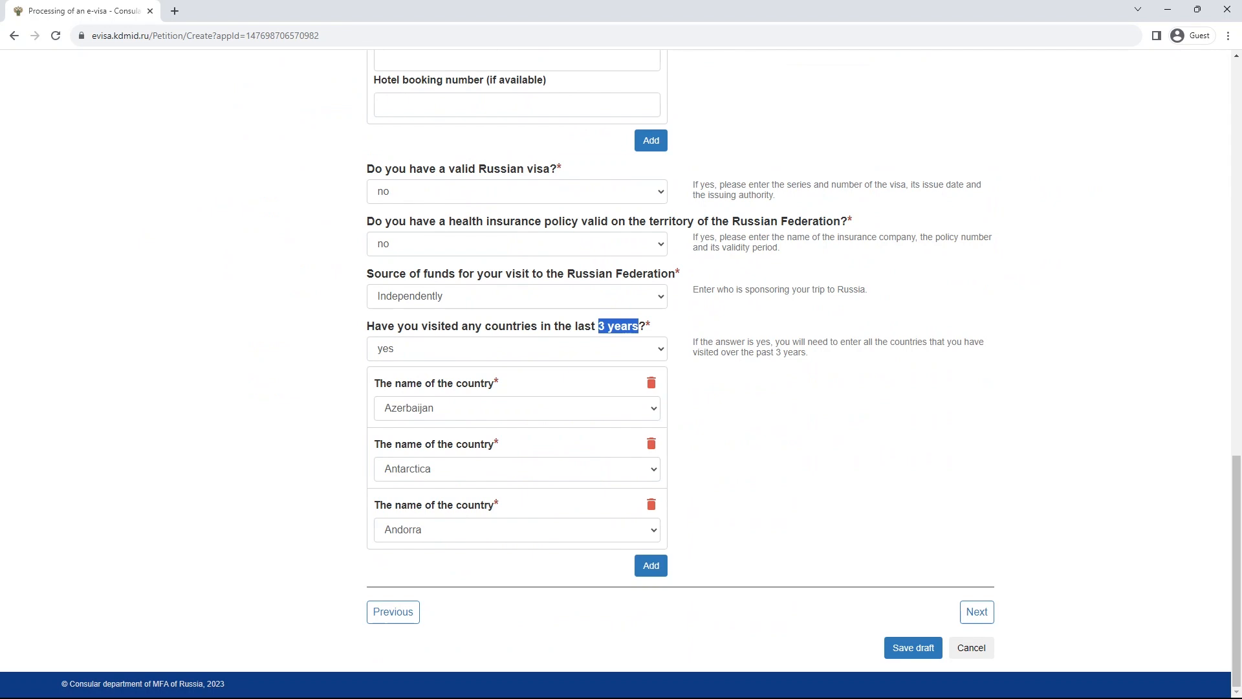
click(976, 611)
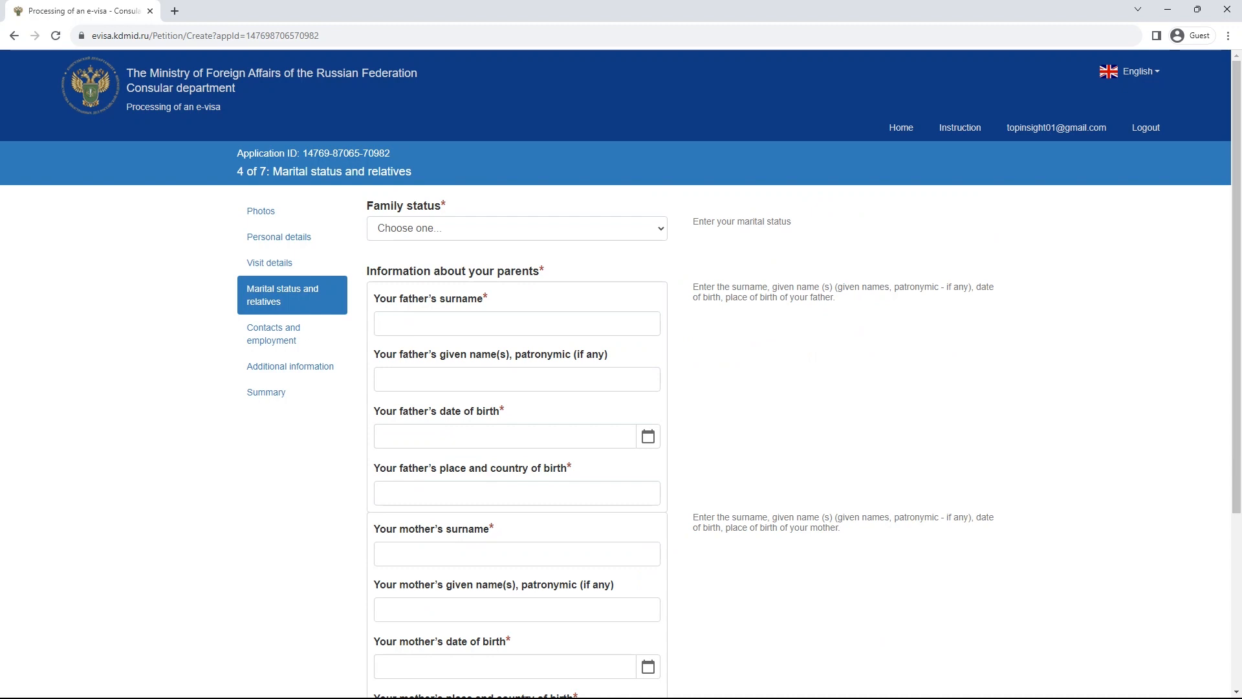
- Set family status to married, view the spouse fields, then change it to single
click(517, 228)
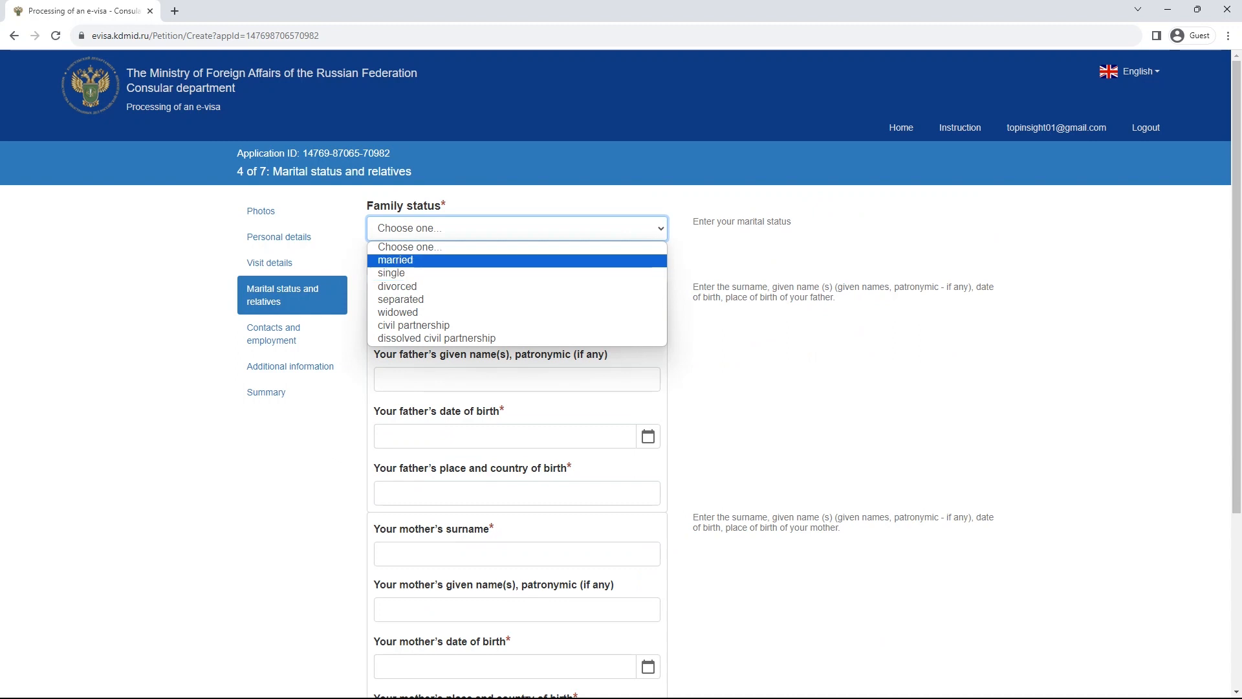
click(517, 260)
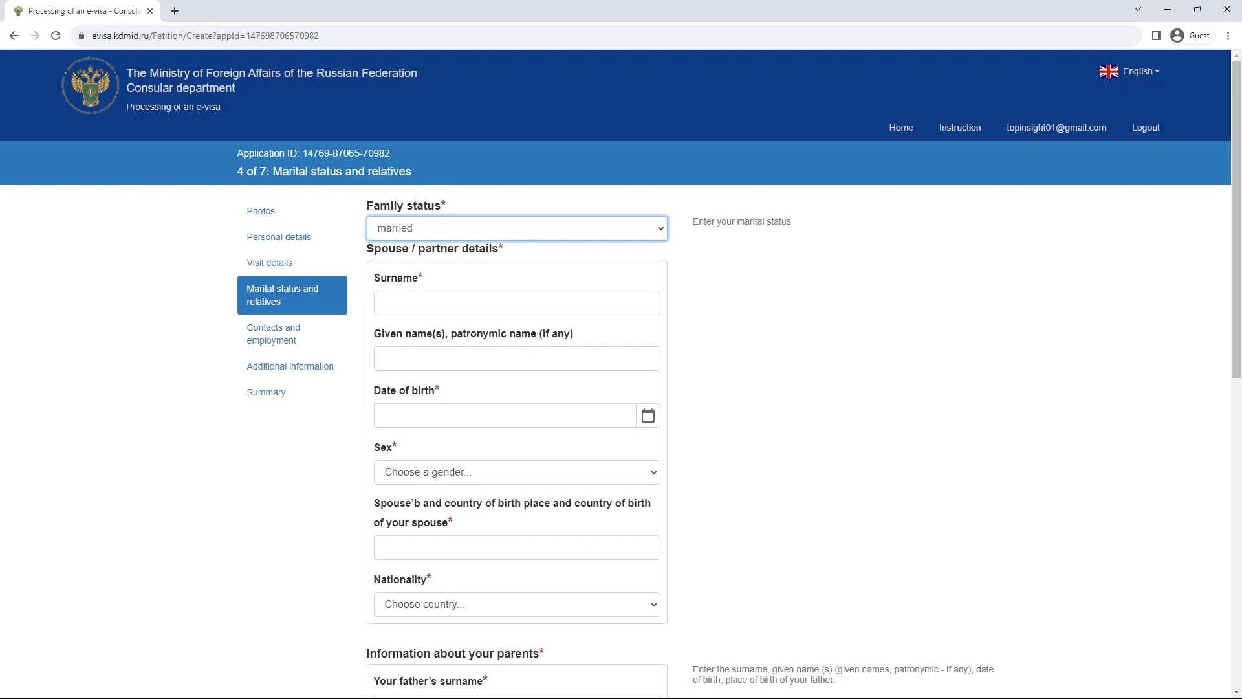
click(490, 546)
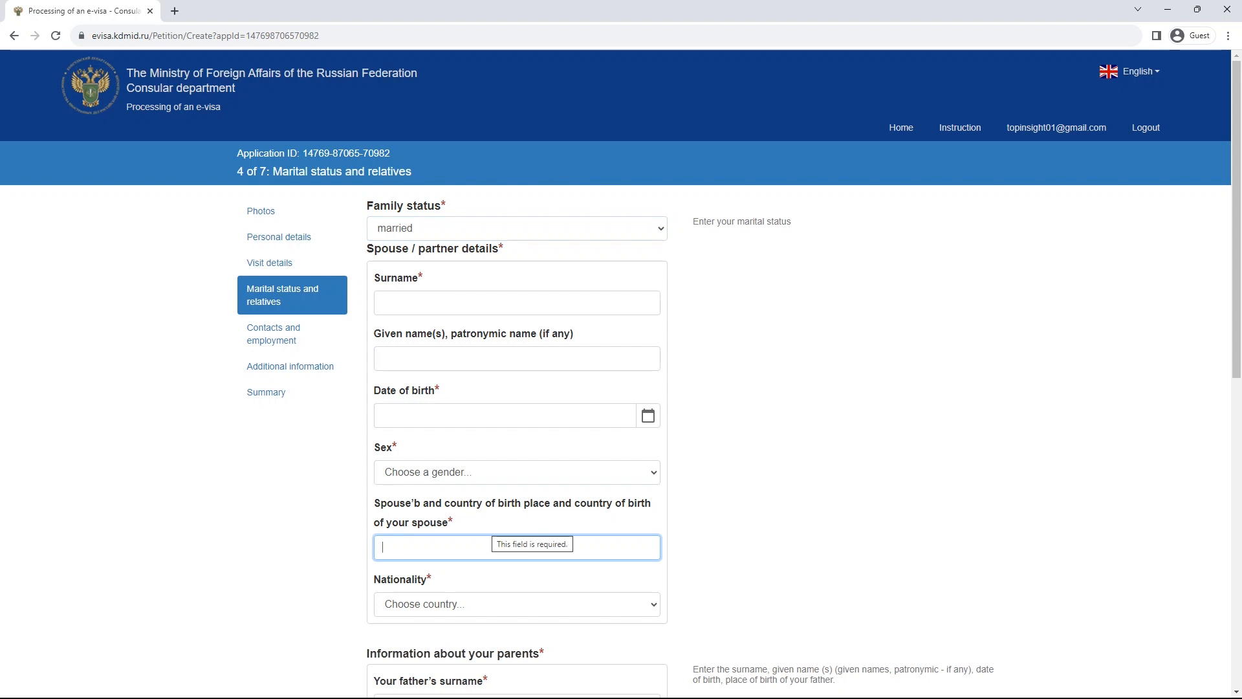
click(492, 604)
click(492, 604)
click(493, 228)
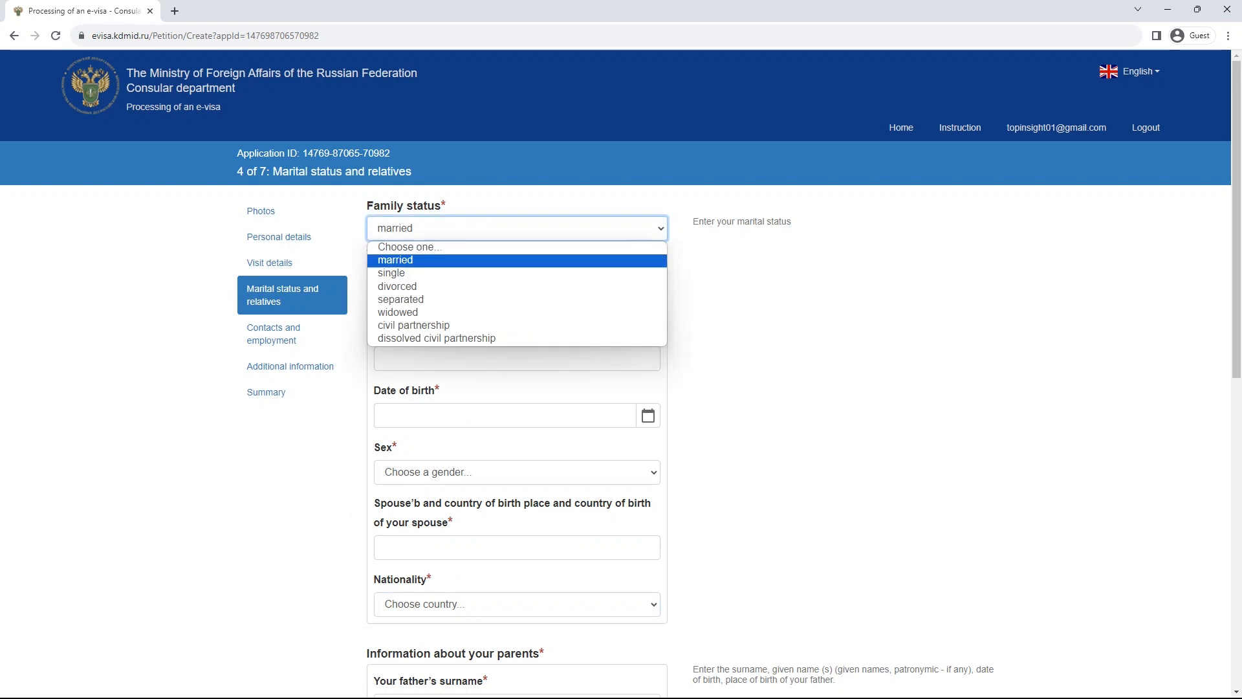
click(479, 273)
scroll(492, 273, down, 2)
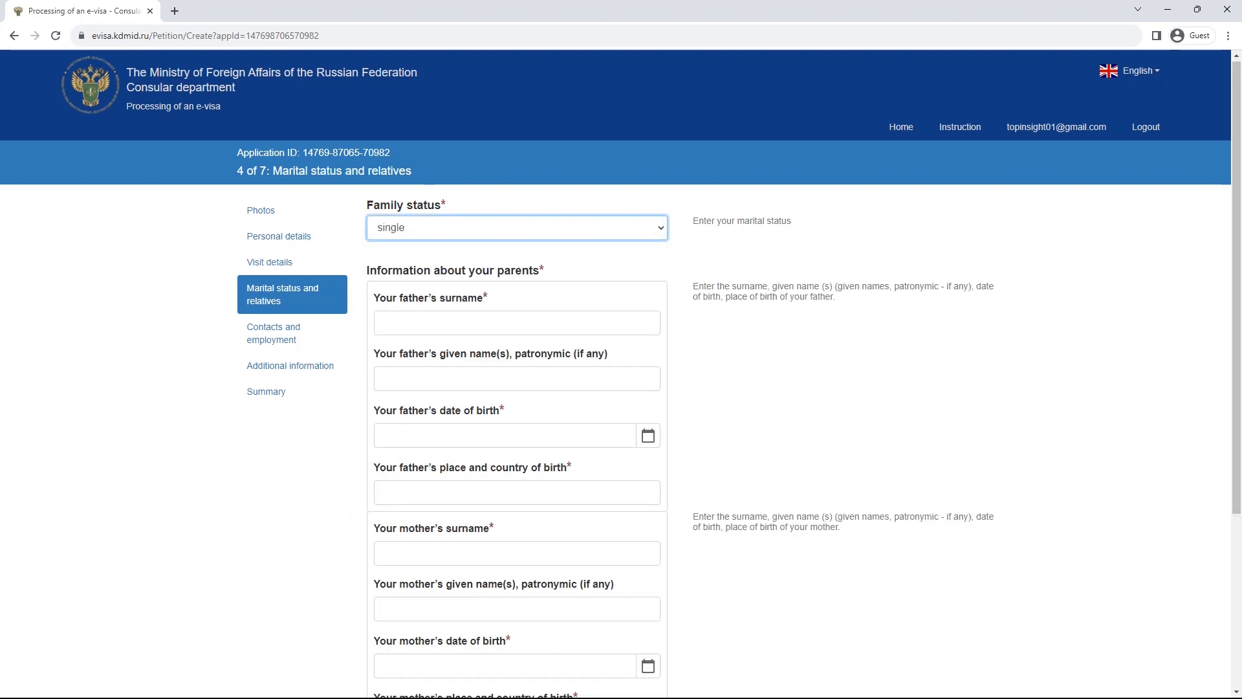
- Enter father's surname 'ddd', birth date 30.01.1990 and birthplace 'California, USA'
click(491, 194)
text(ddd)
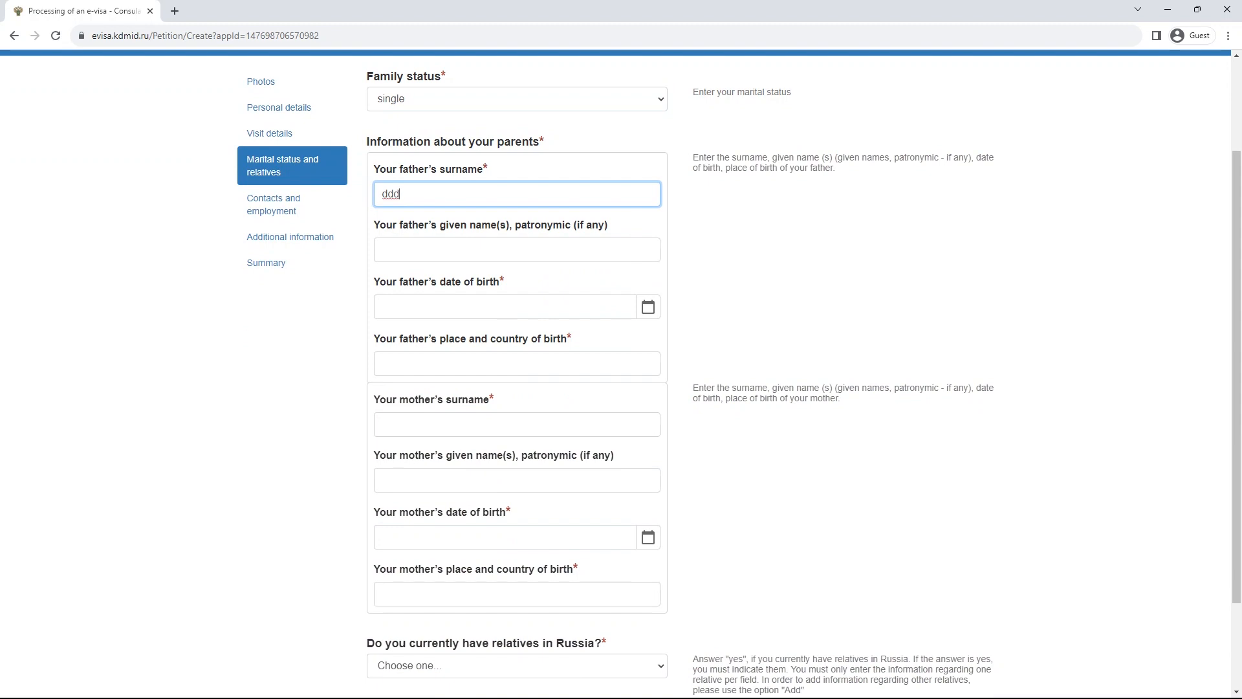
click(647, 307)
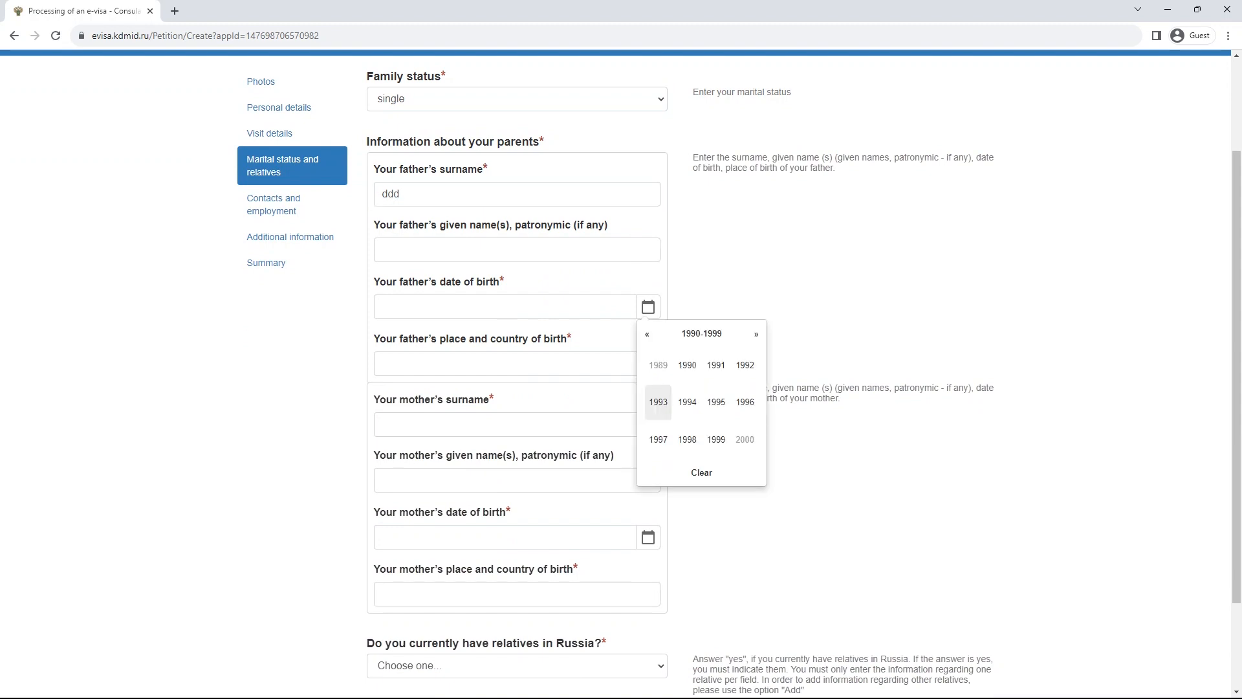
click(686, 365)
click(687, 365)
click(686, 372)
click(516, 363)
scroll(517, 363, down, 1)
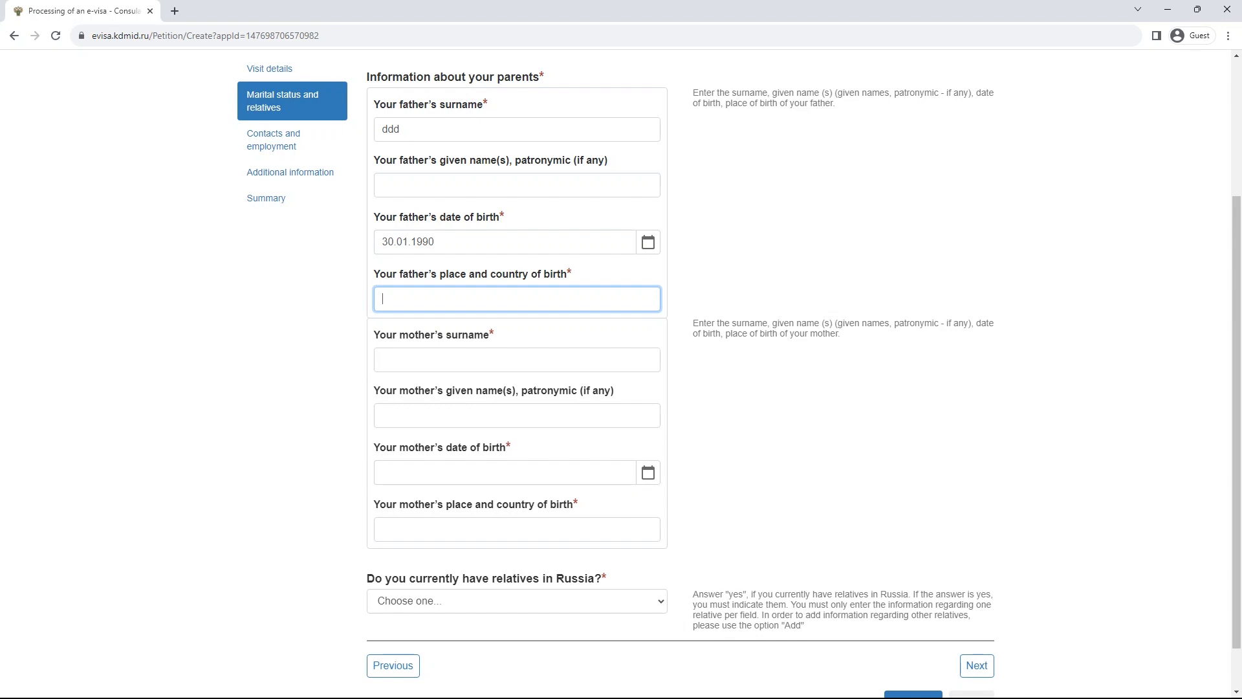
text(California, USA)
- Enter mother's surname 'aaa' and her birth date 30.01.1990
click(516, 360)
text(aaa)
click(504, 472)
click(648, 472)
click(687, 531)
click(687, 531)
click(688, 538)
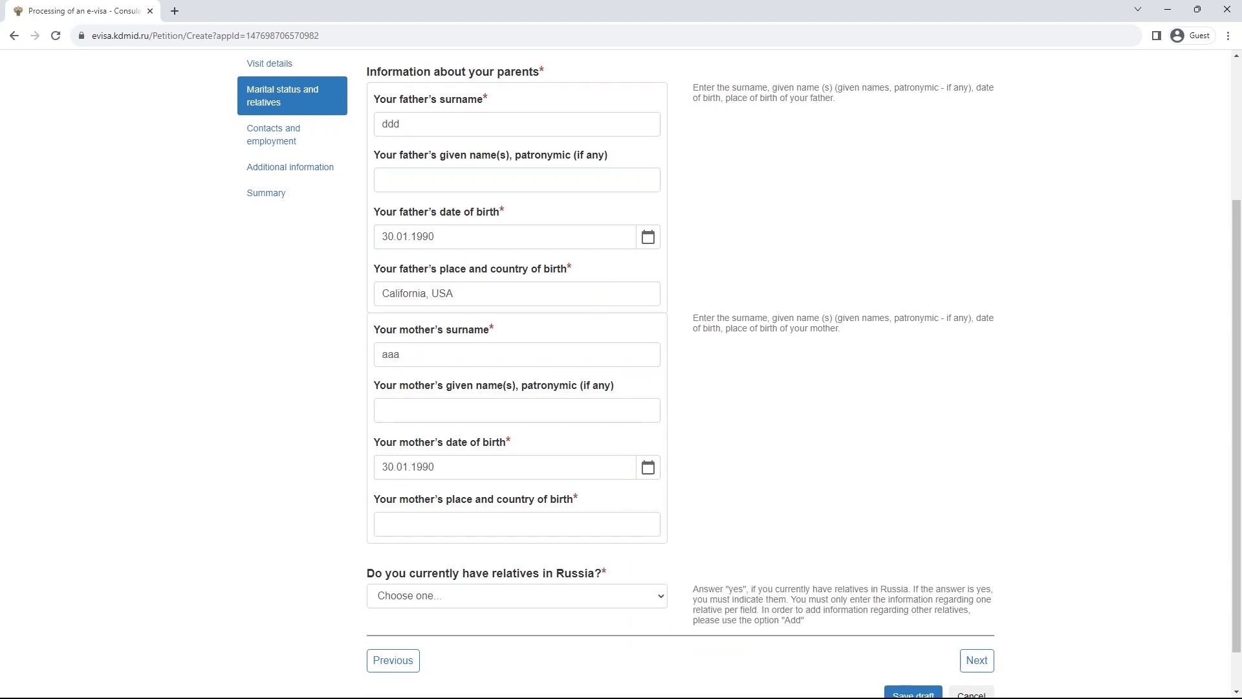
scroll(621, 362, down, 1)
click(517, 547)
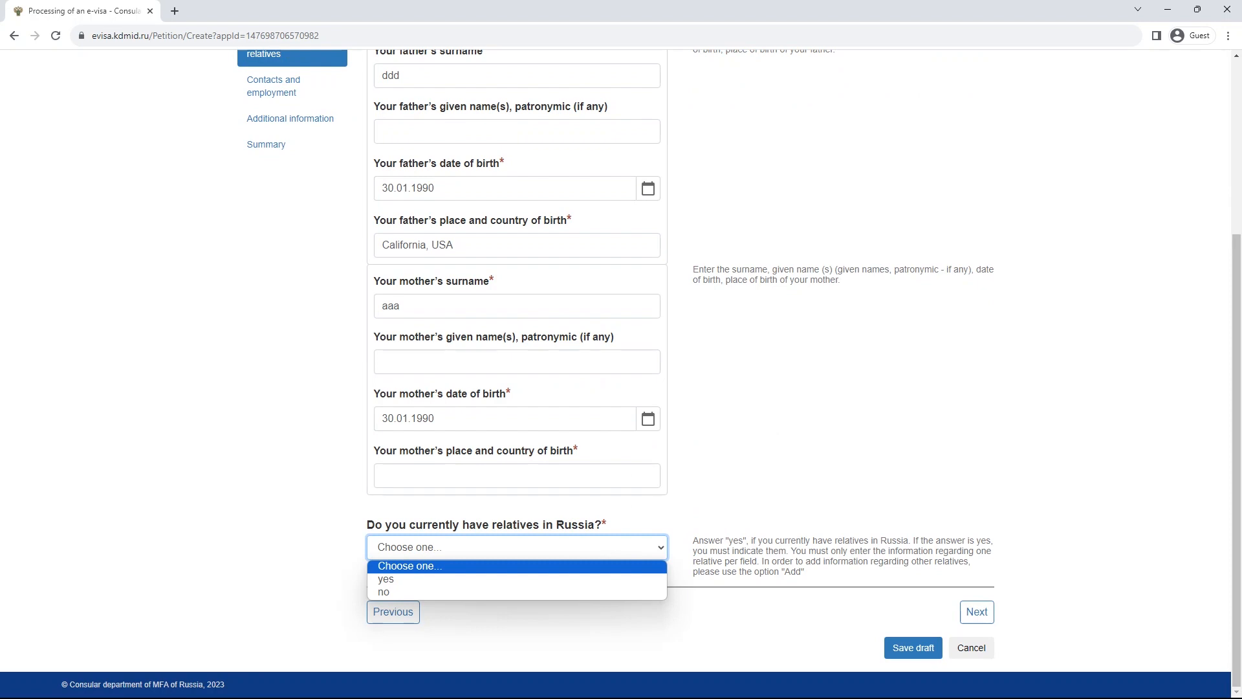
- Answer yes to having relatives in Russia and browse the relation degree list
click(517, 579)
scroll(517, 549, down, 3)
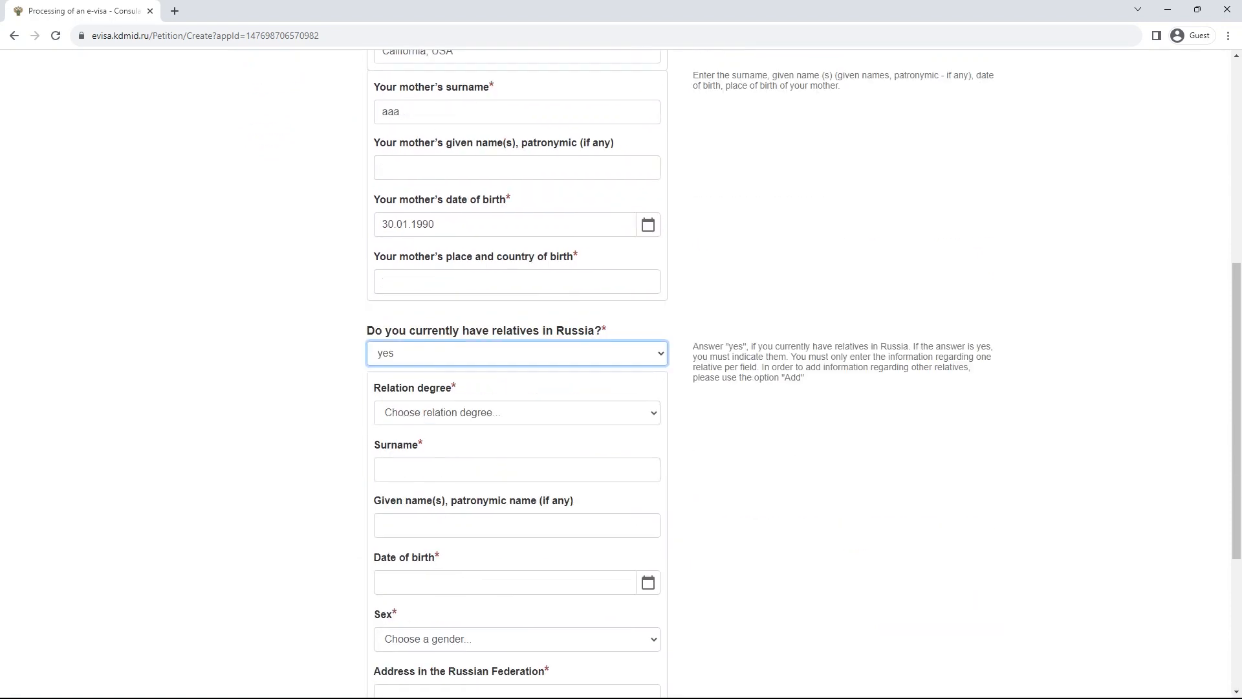
click(517, 413)
scroll(517, 556, down, 3)
click(516, 412)
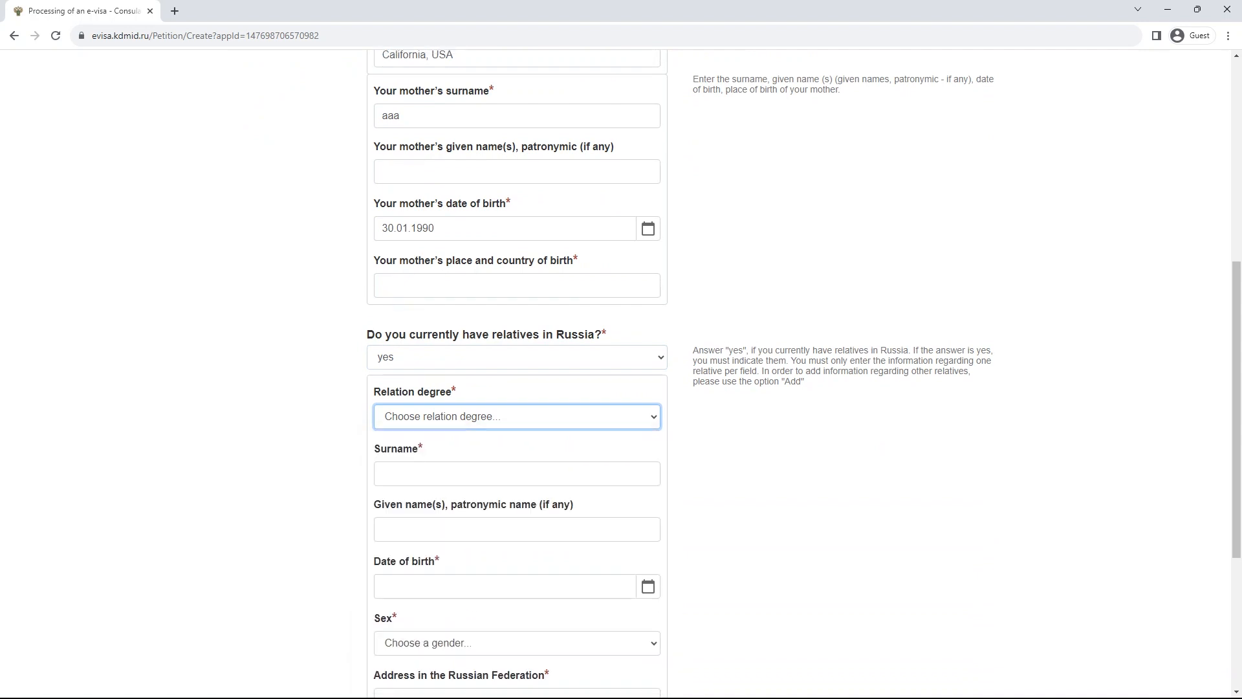
click(517, 412)
scroll(517, 550, down, 3)
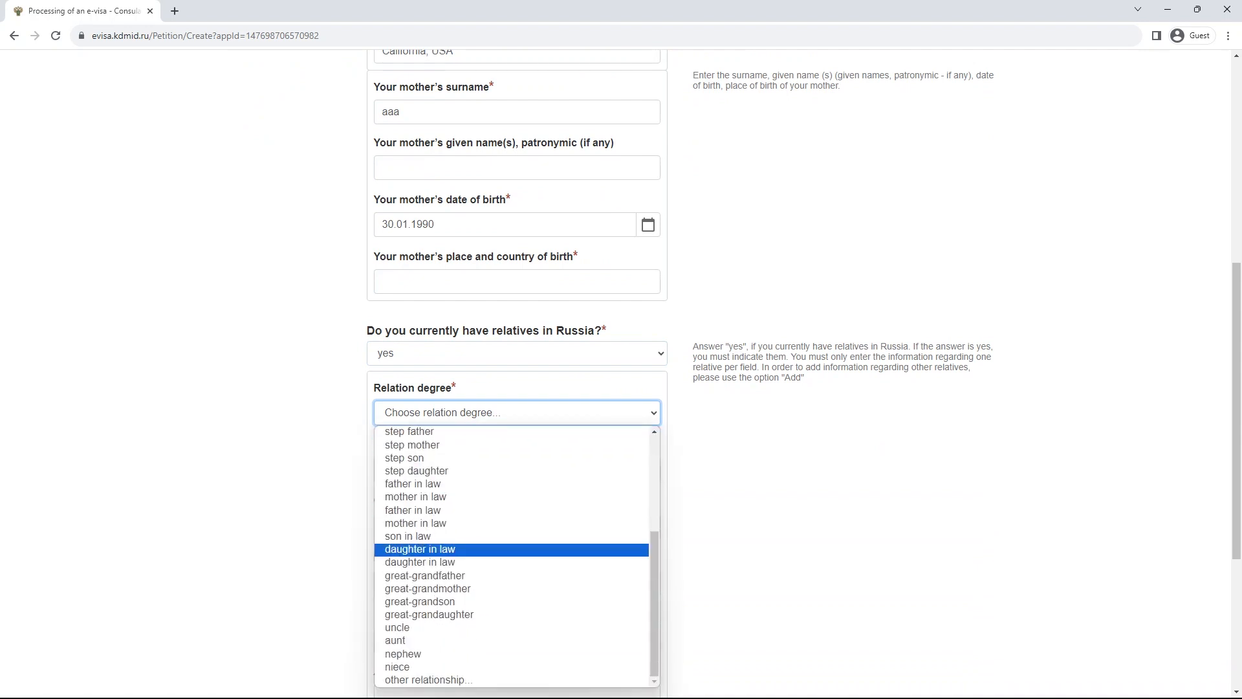
scroll(517, 478, up, 5)
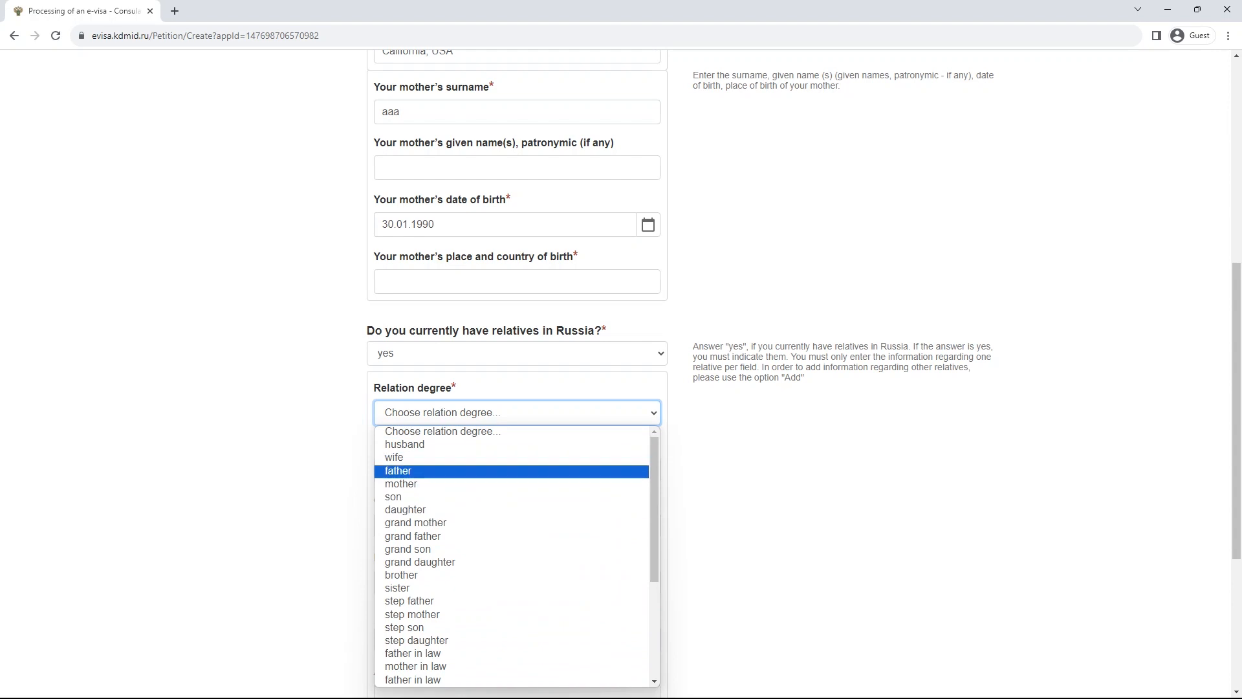
click(516, 413)
scroll(517, 413, up, 2)
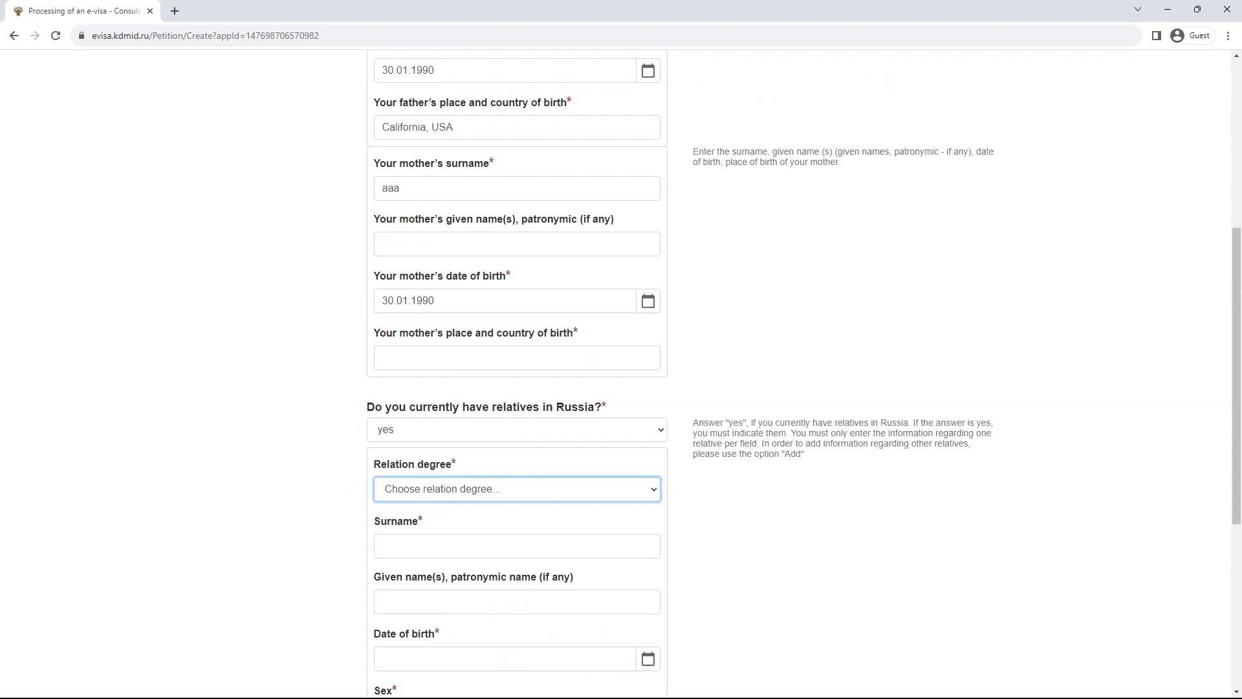
scroll(744, 371, down, 3)
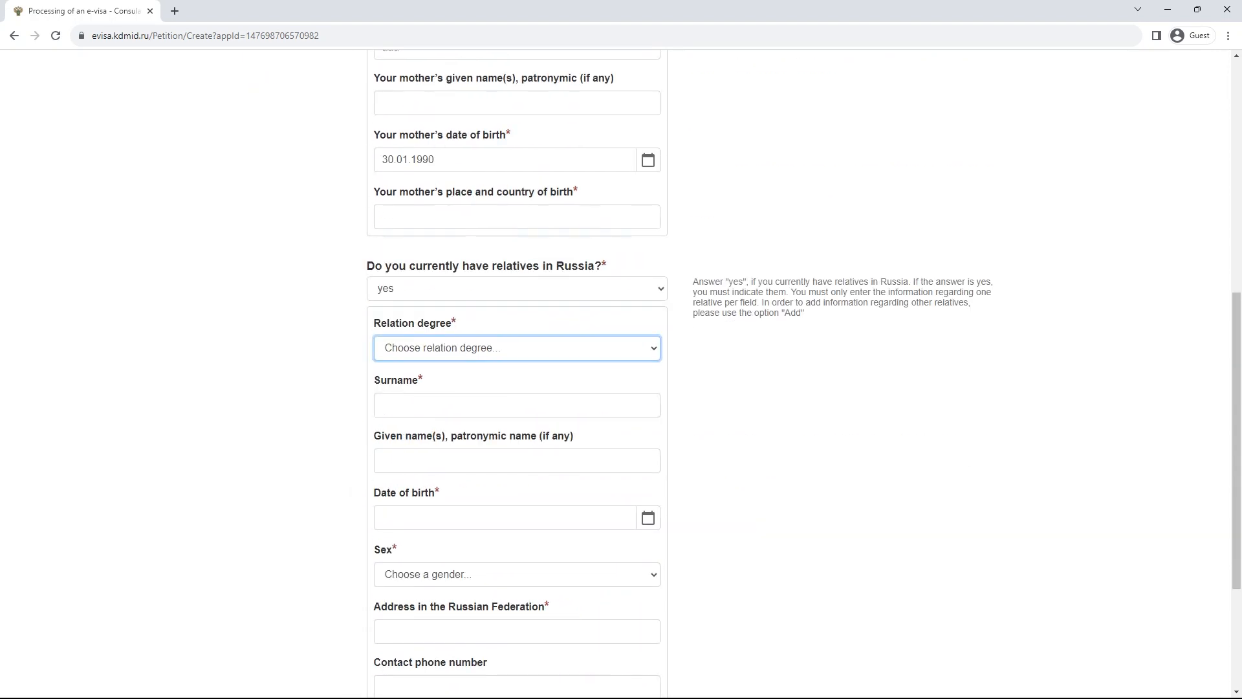
- Choose 'other relationship' as the relation degree
click(517, 348)
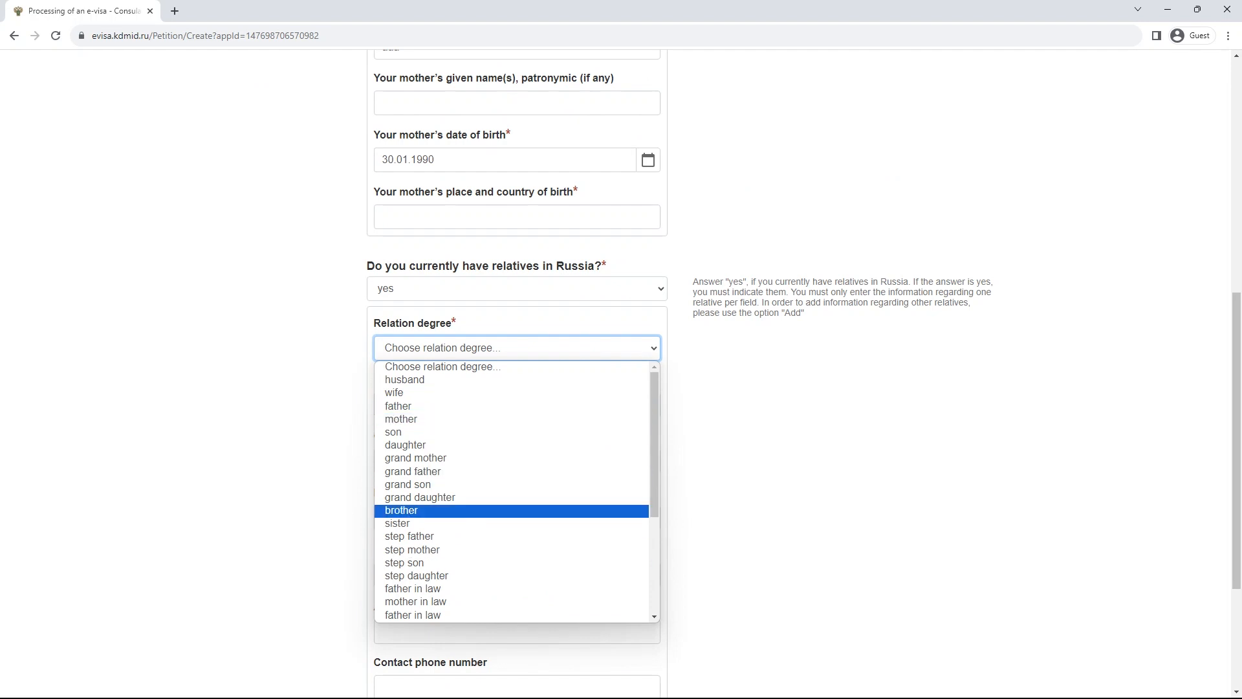
scroll(511, 563, down, 3)
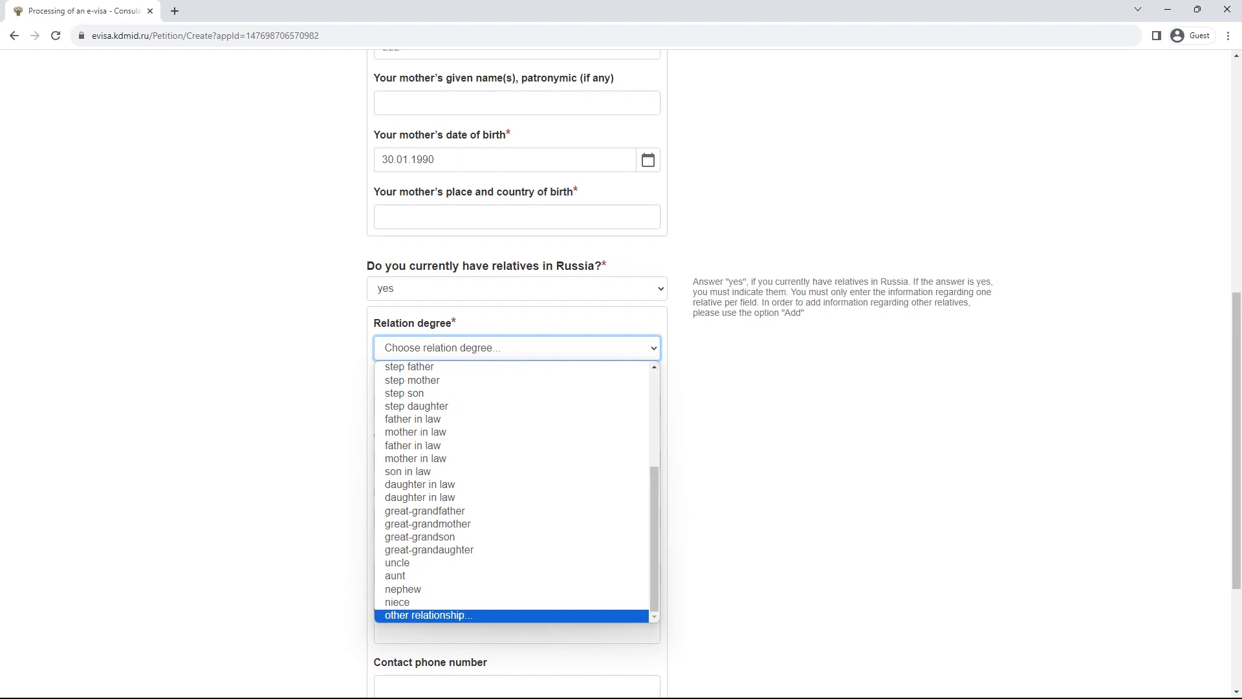
key(Return)
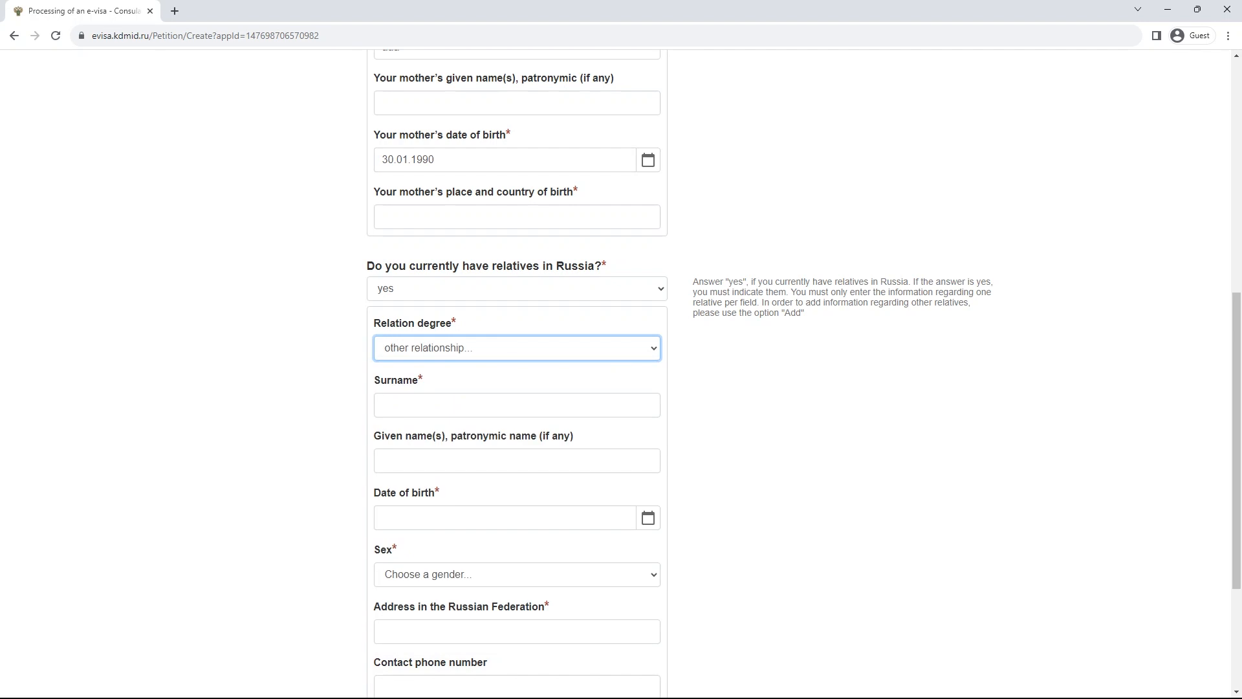
scroll(517, 401, down, 3)
scroll(517, 401, up, 3)
- Change the relatives in Russia answer to no and continue to step 5
click(517, 288)
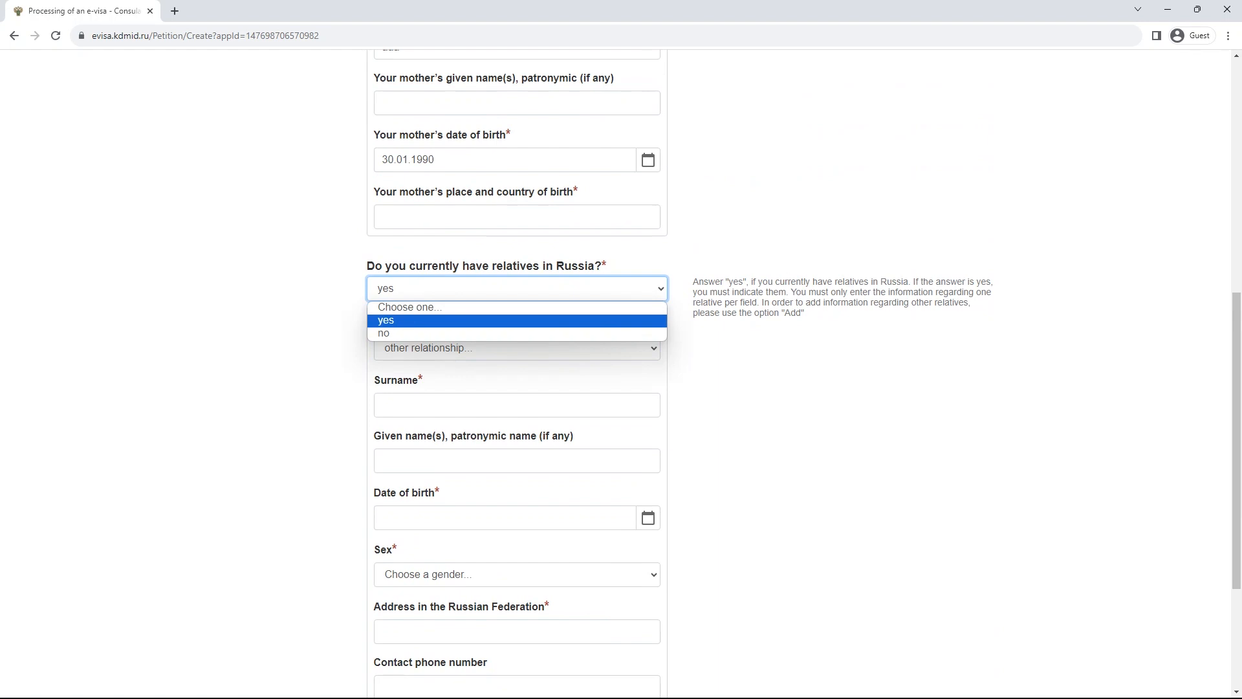
click(517, 335)
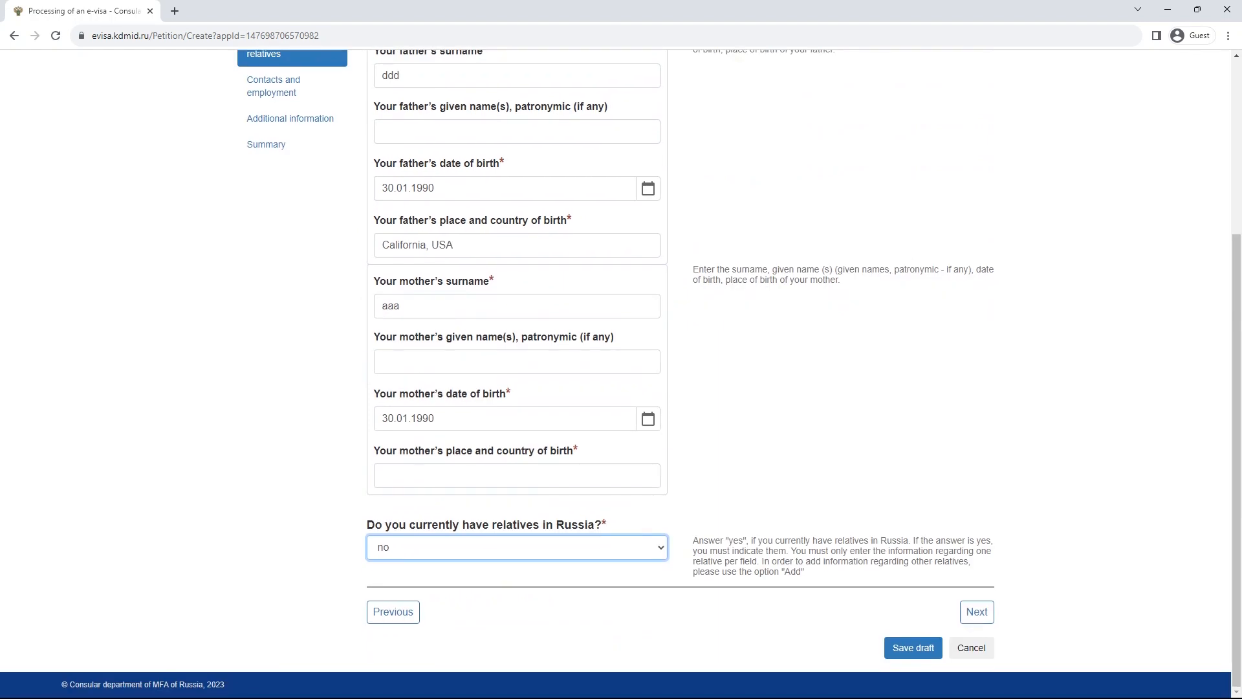
click(976, 611)
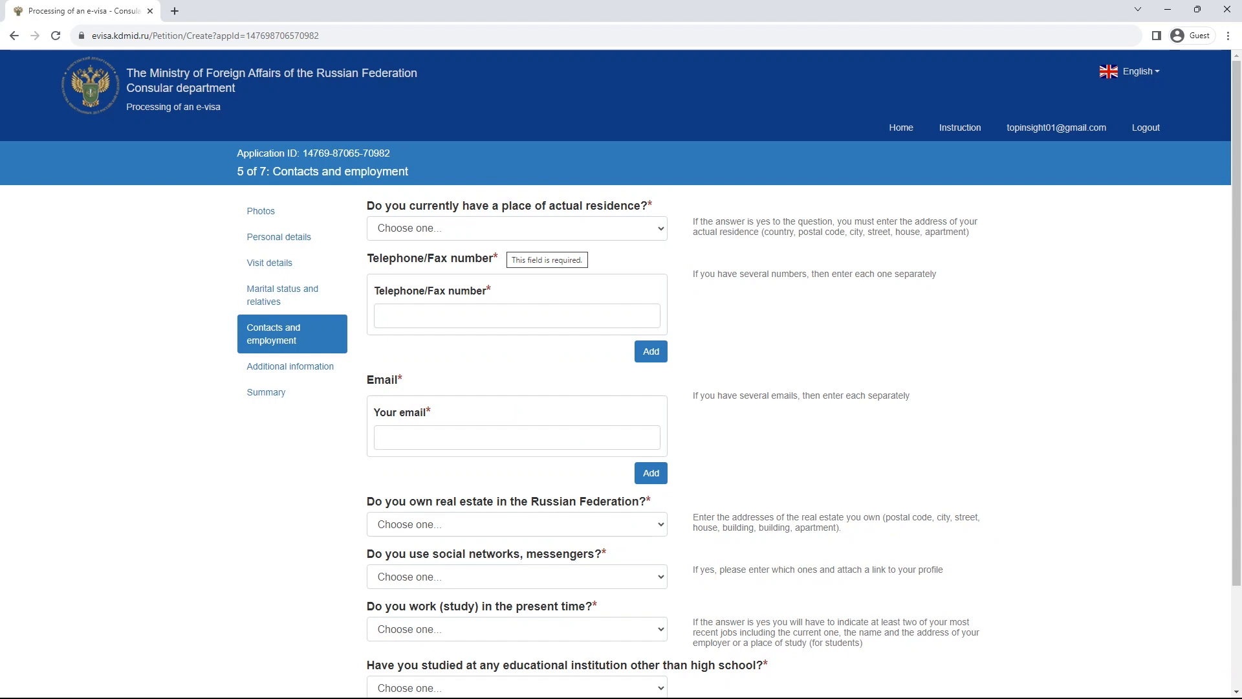
- Answer yes to having an actual residence, after first picking no fixed residence
click(507, 233)
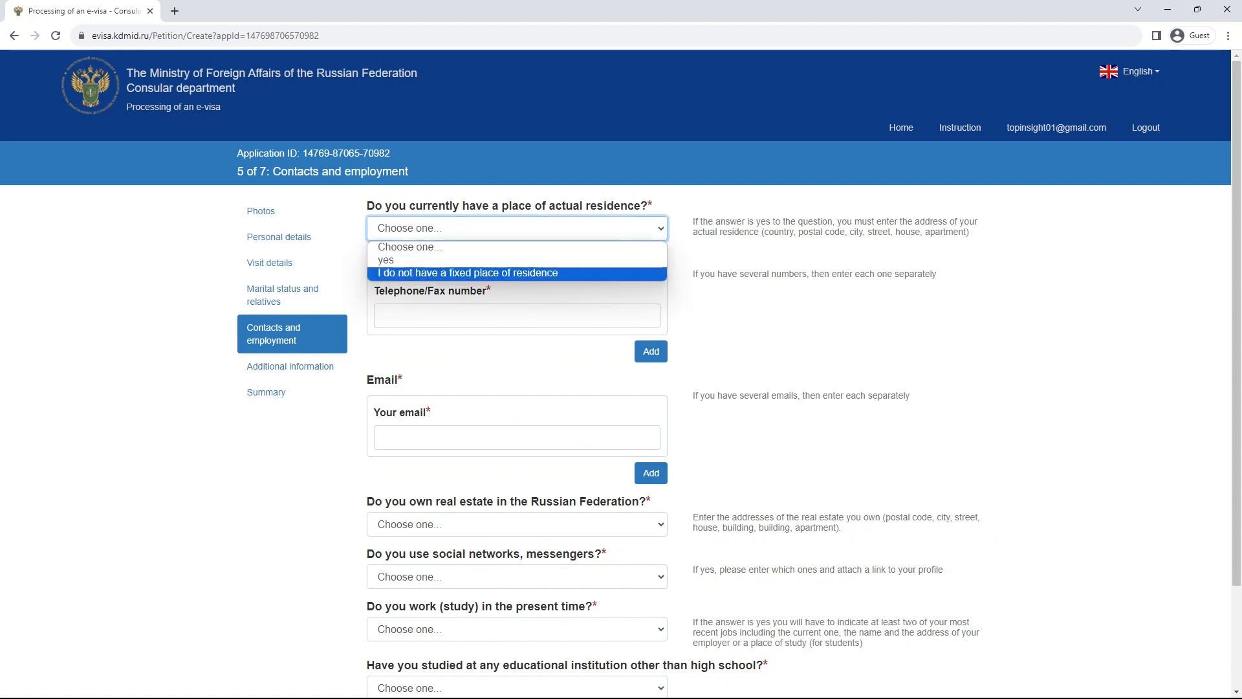
key(Return)
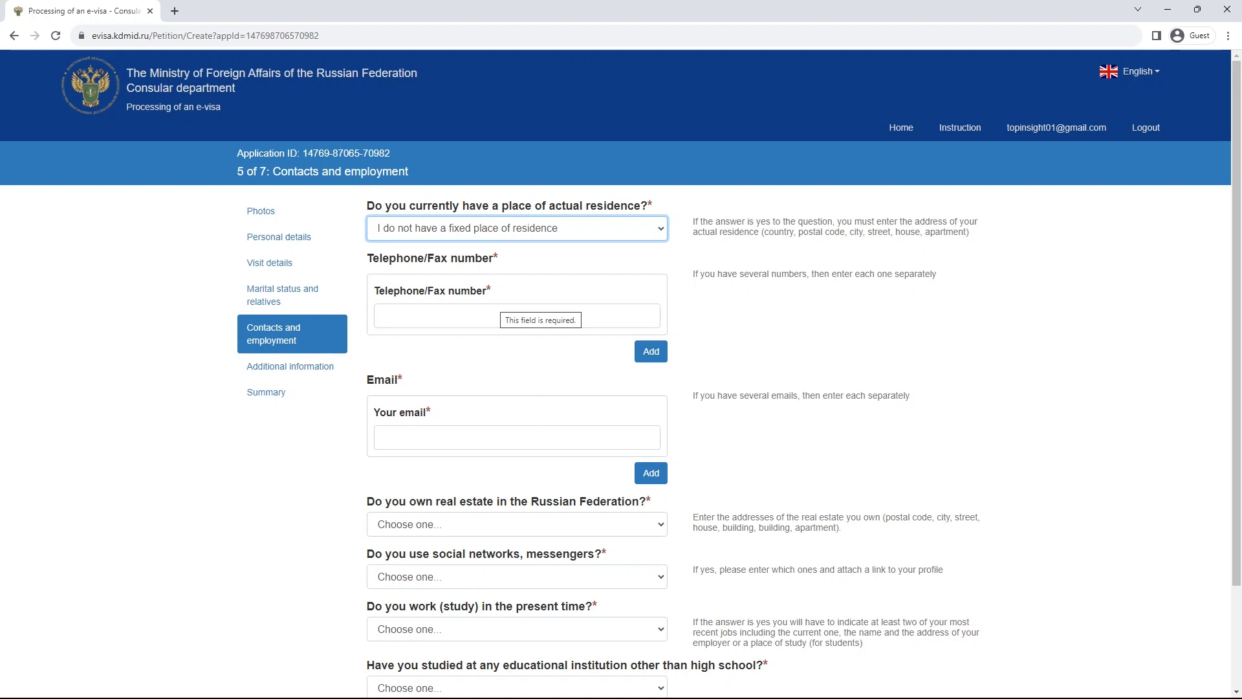
click(501, 228)
click(501, 260)
- Select the address format hint text while keeping yes as the residence answer
click(501, 284)
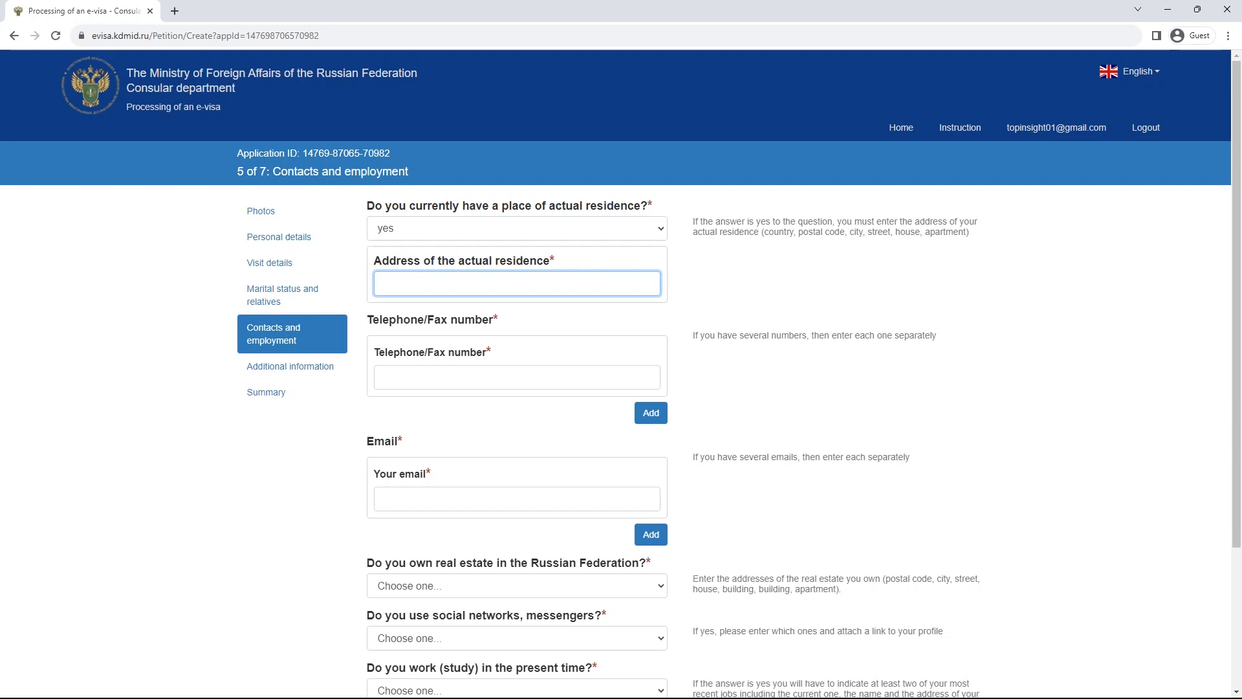
drag(764, 231, 967, 231)
key(ctrl+c)
click(966, 231)
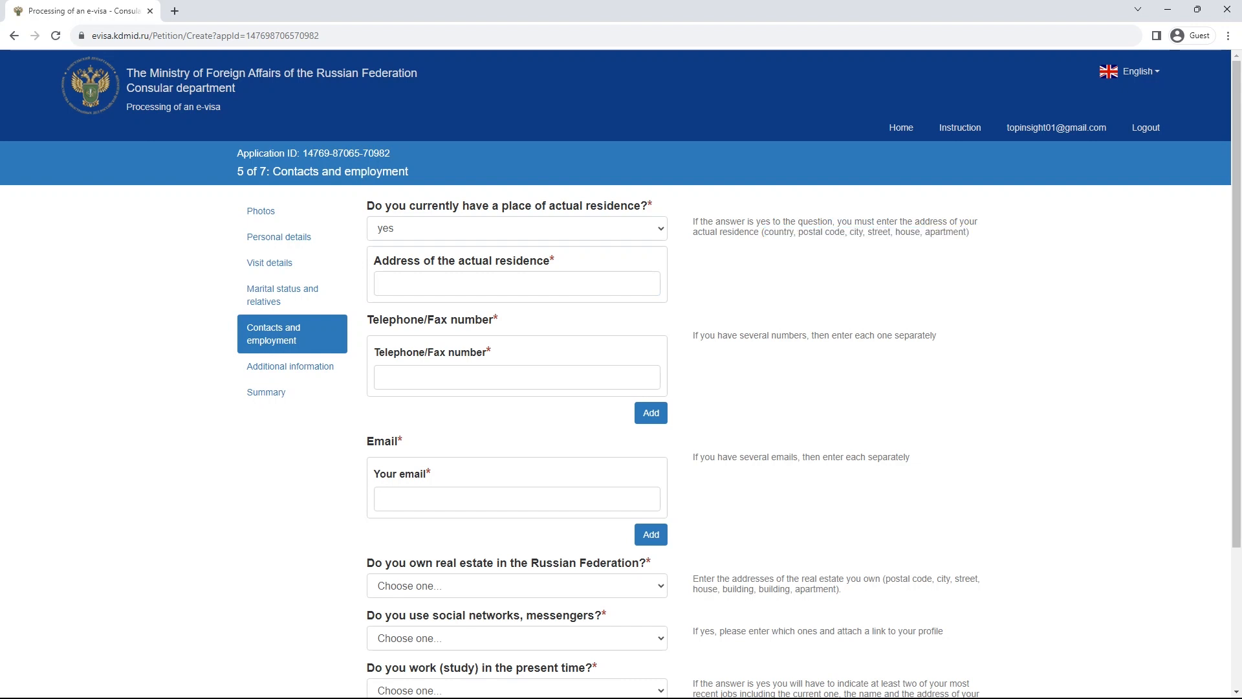
click(517, 228)
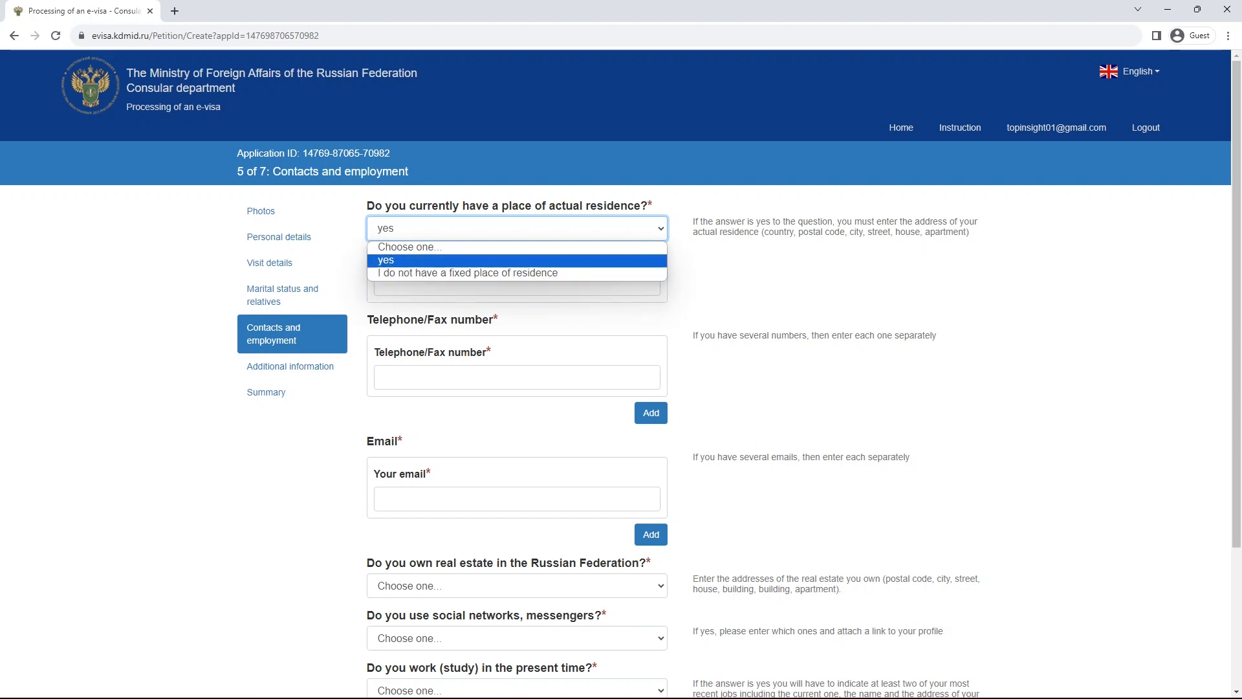
click(777, 278)
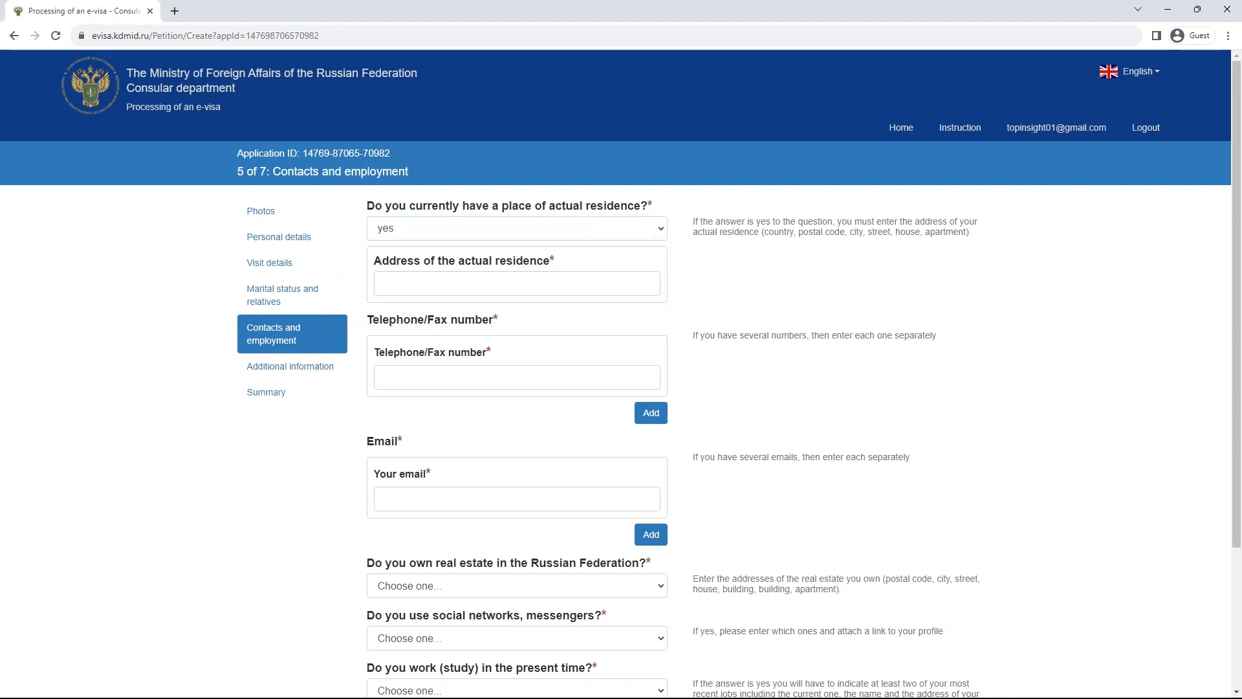
- Paste the hint 'country, postal code, city, street, house, apartment' into the residence address field
drag(763, 231, 796, 231)
click(517, 228)
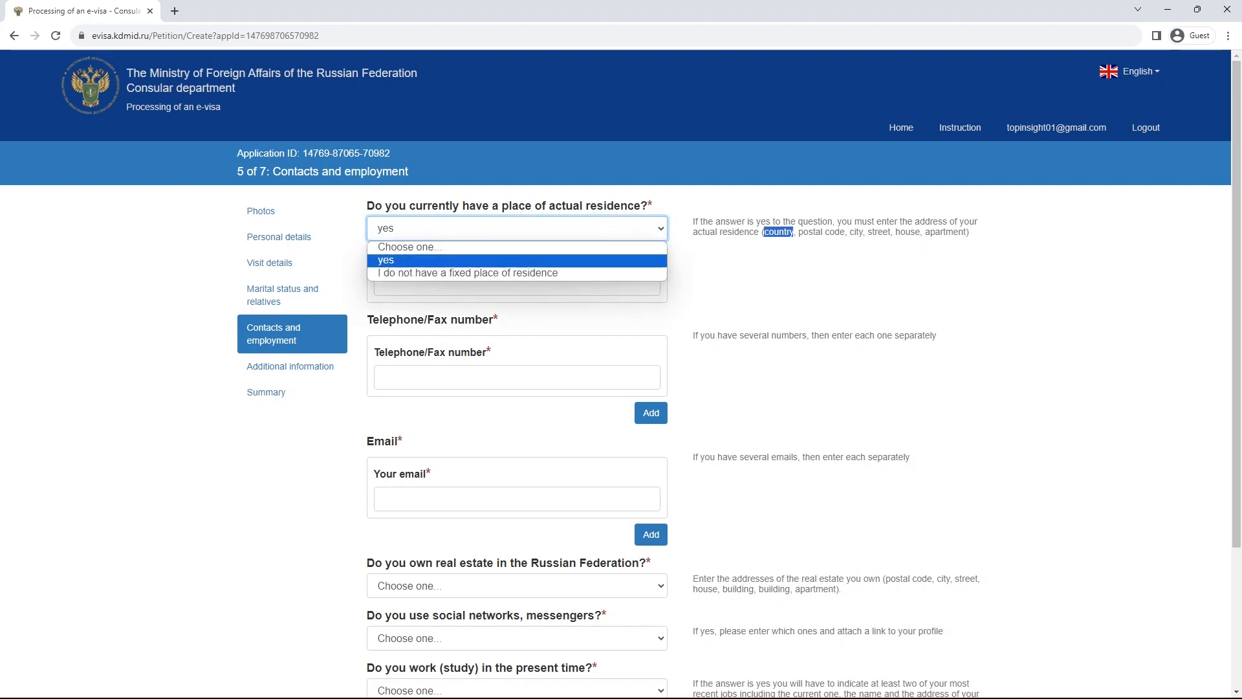
click(756, 275)
drag(763, 231, 966, 232)
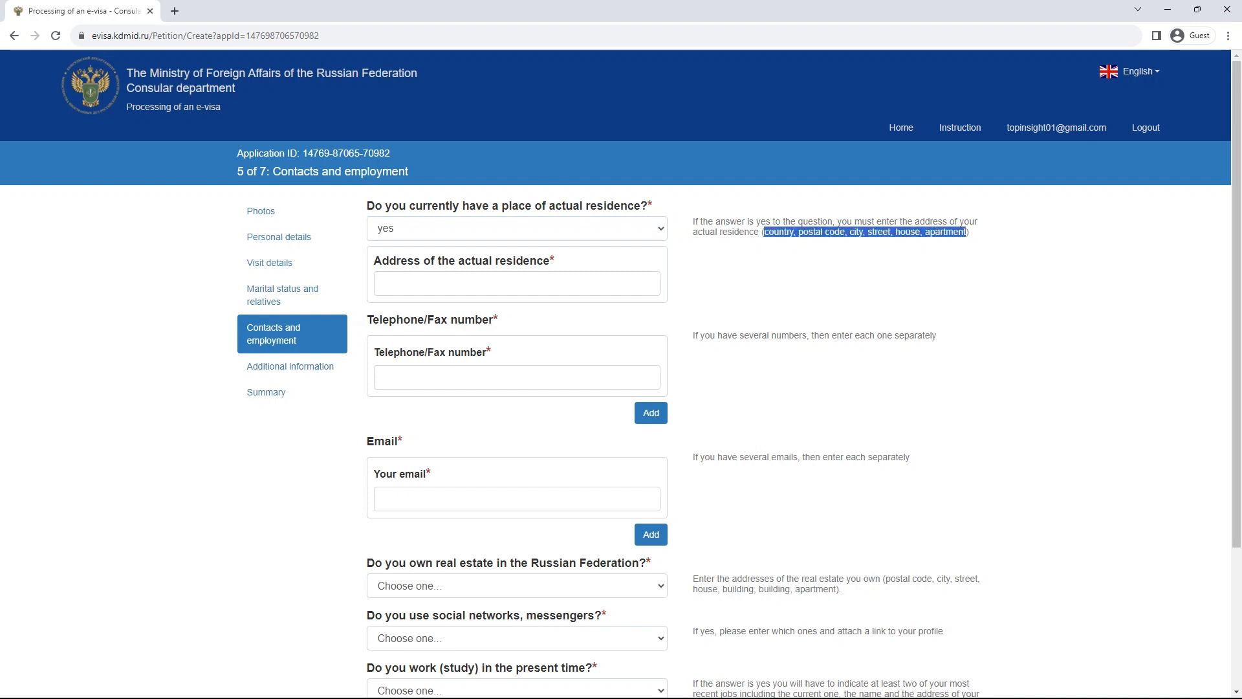
click(518, 283)
key(ctrl+v)
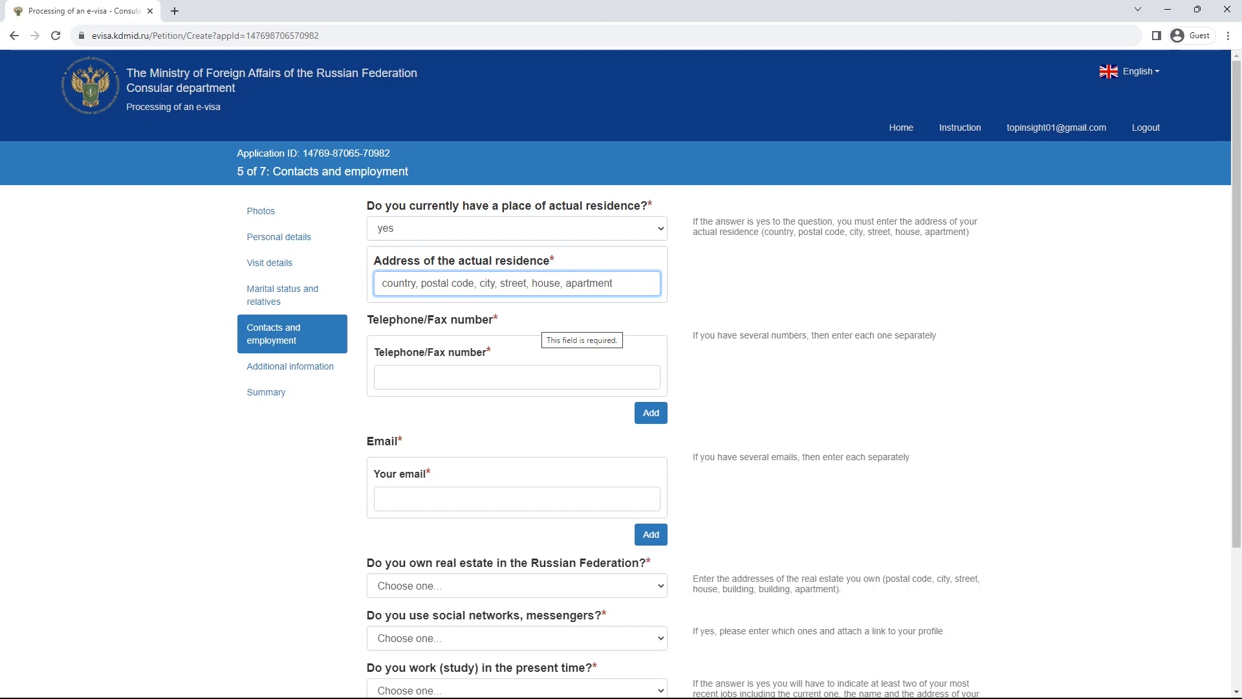
- Enter the telephone number and the e-mail address, correcting typos in the e-mail
click(529, 377)
text(444445)
scroll(529, 377, down, 3)
click(518, 313)
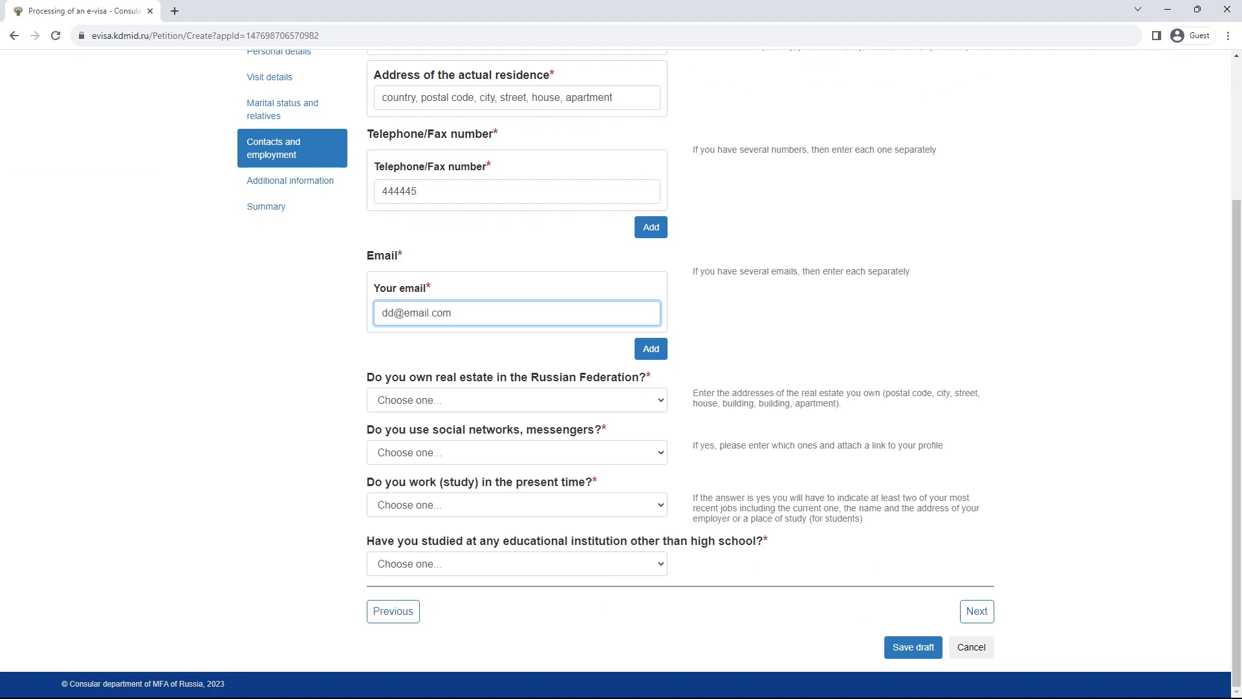
- Answer no to owning real estate in Russia
click(518, 400)
click(517, 400)
click(518, 400)
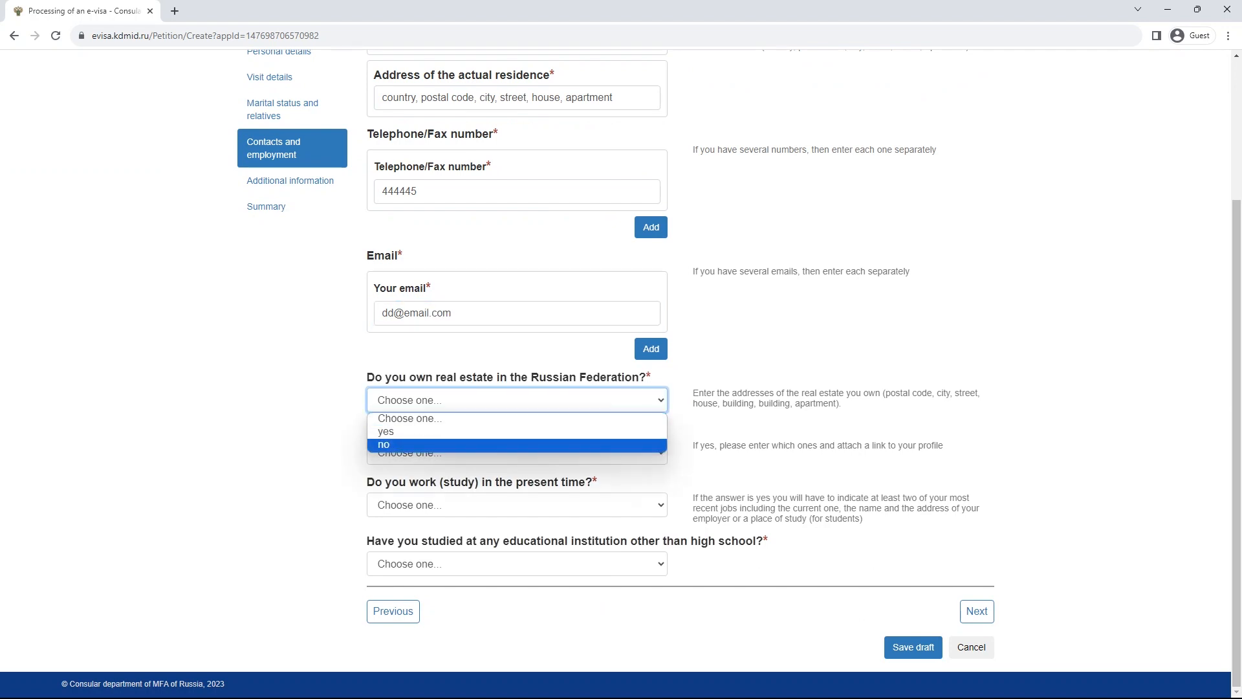
click(388, 445)
click(518, 452)
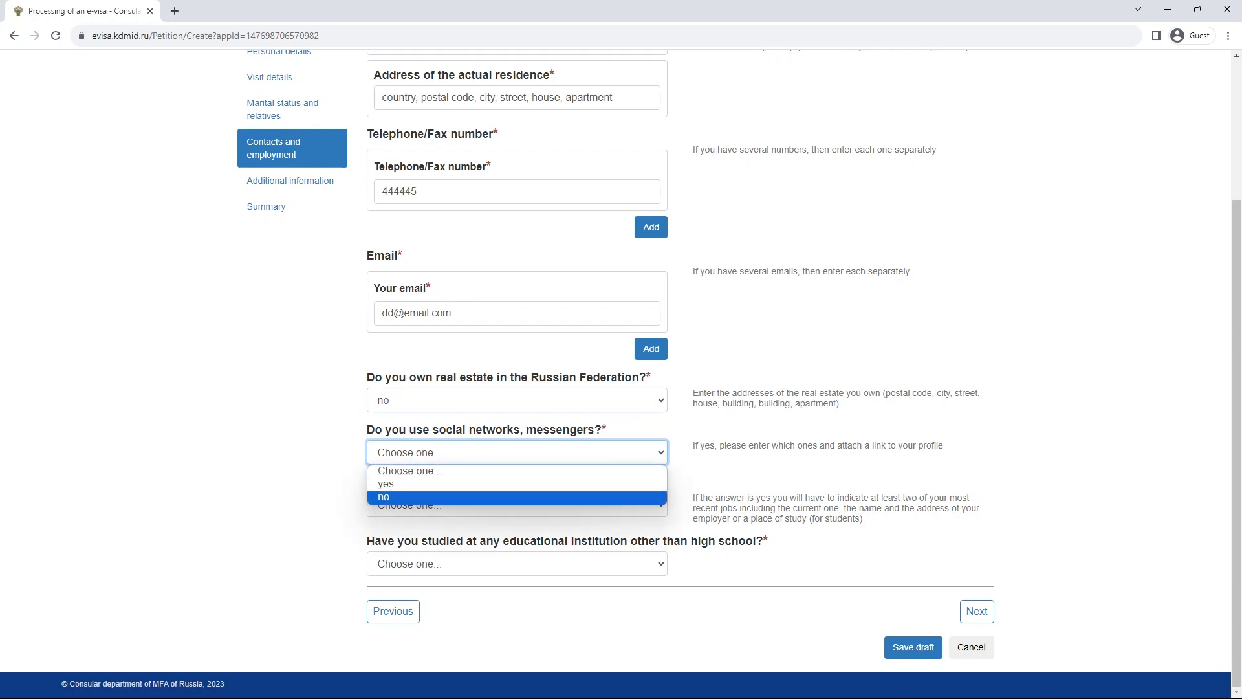
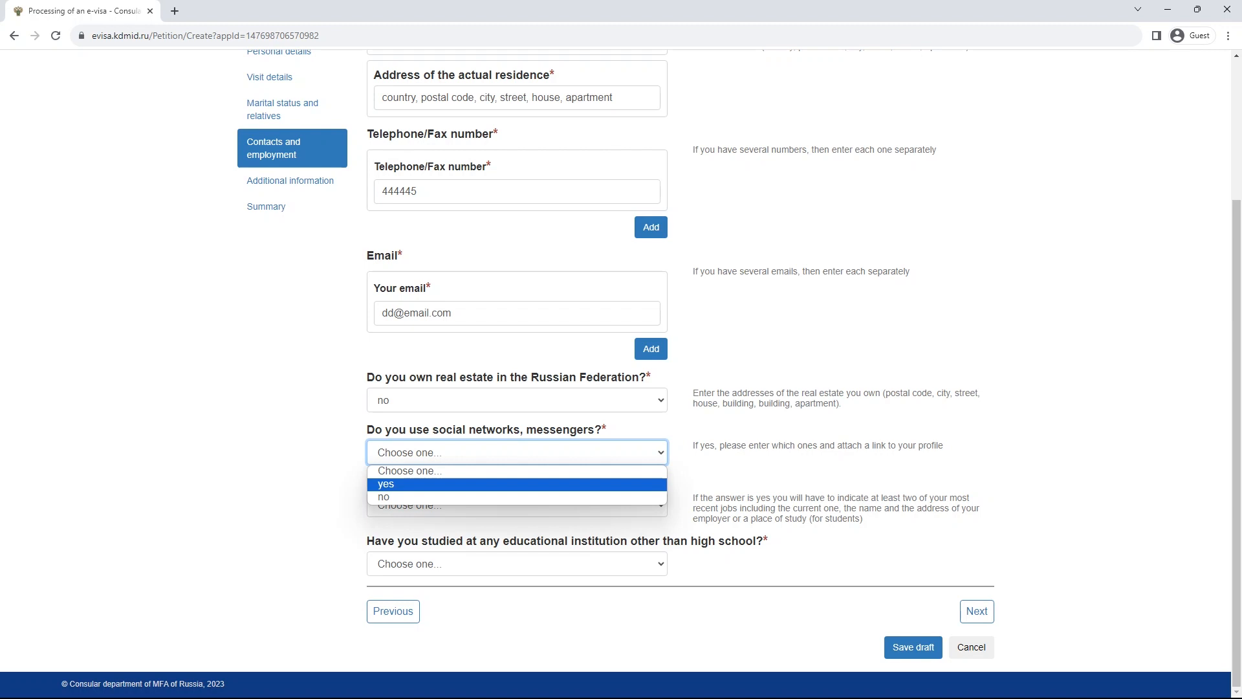
- Set social network use to yes, enter Facebook, and add a second entry Linkedin
click(516, 453)
click(517, 452)
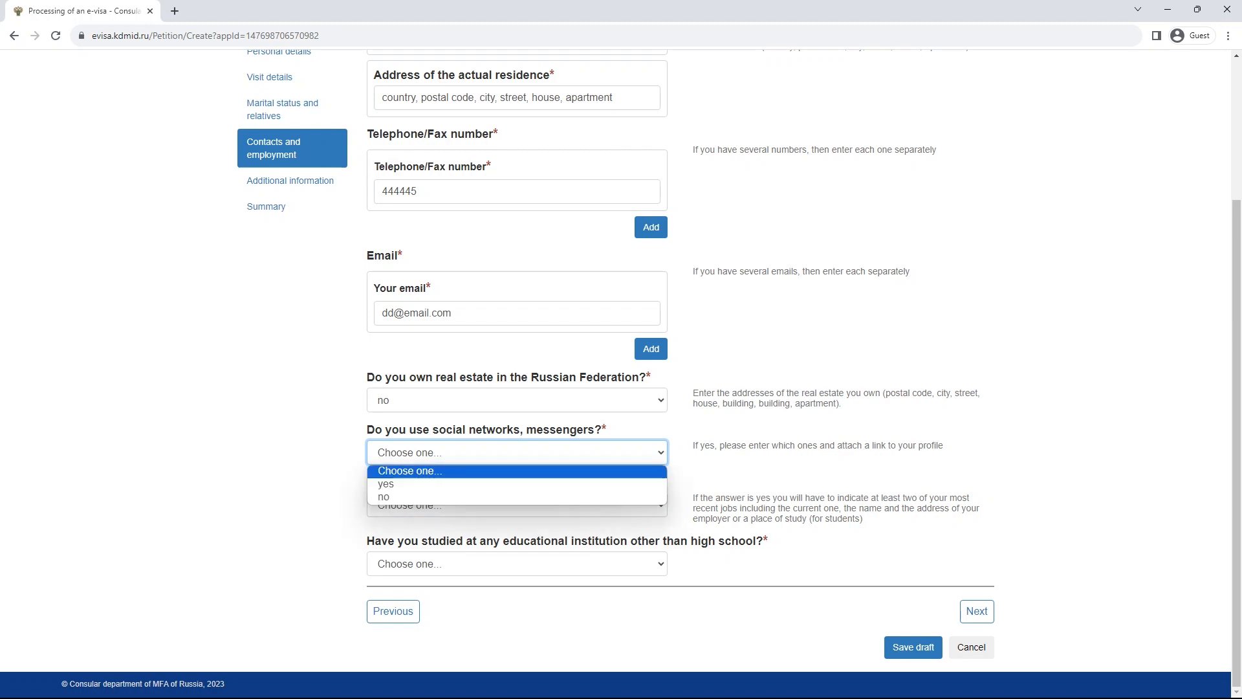
click(516, 484)
scroll(517, 478, down, 1)
click(517, 446)
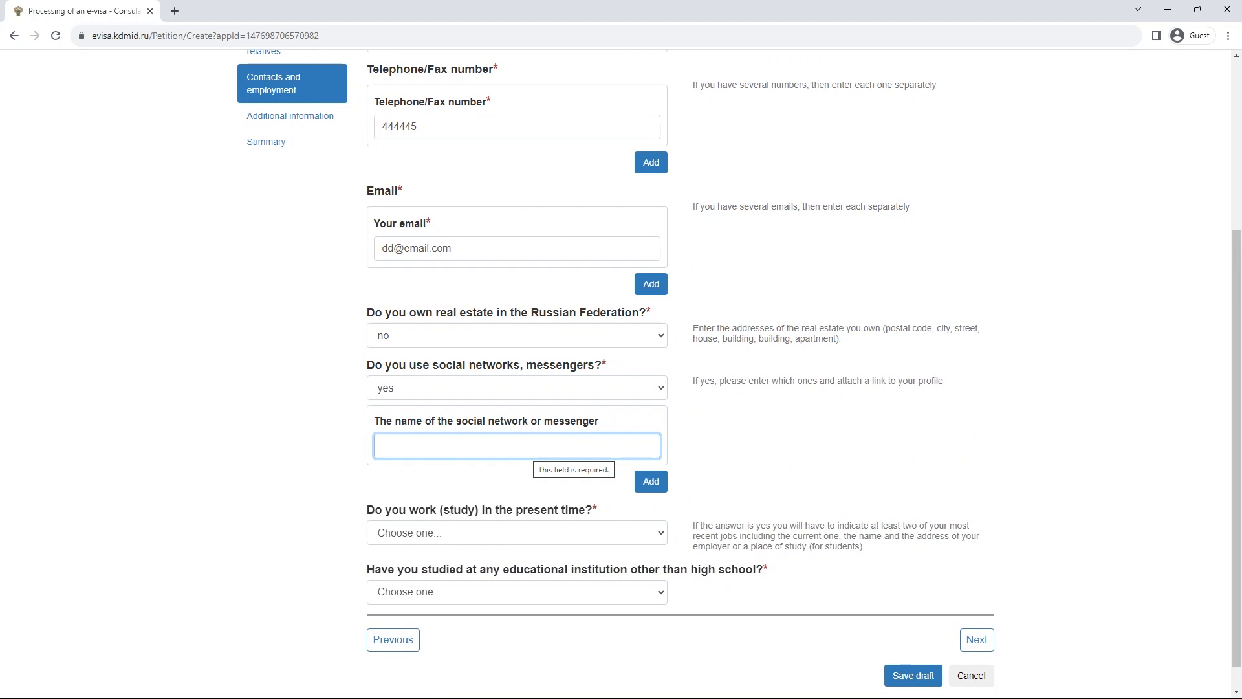
text(Face)
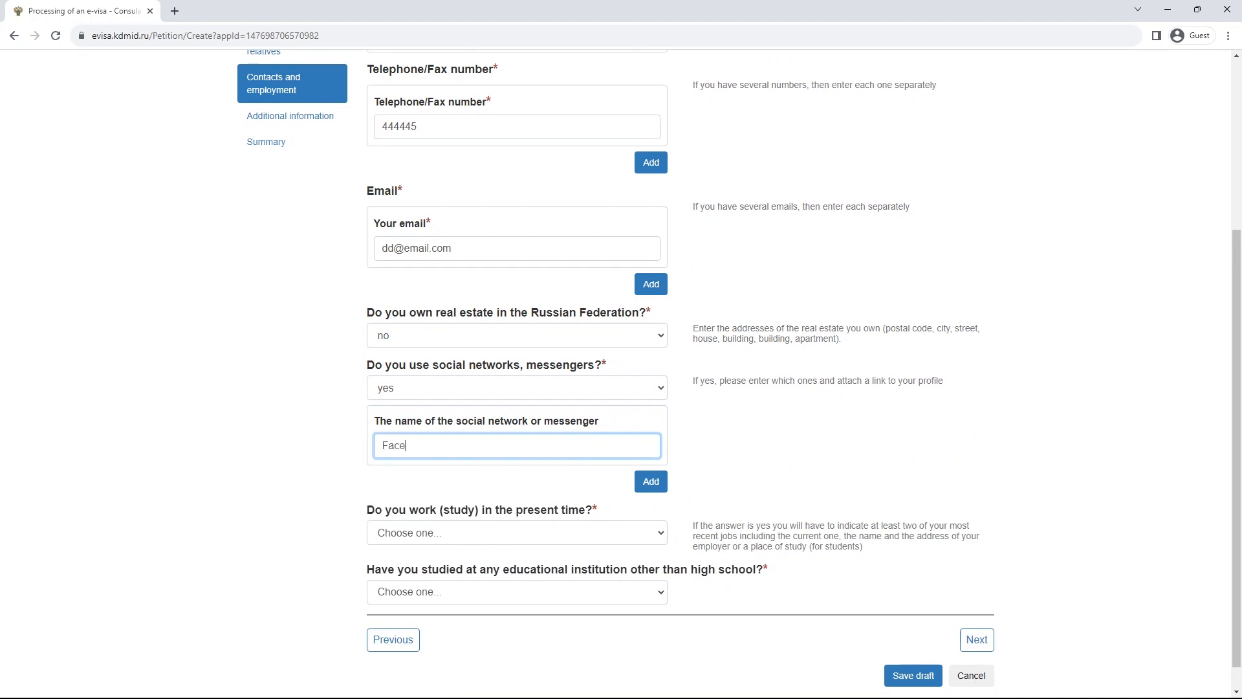
text(book)
click(651, 482)
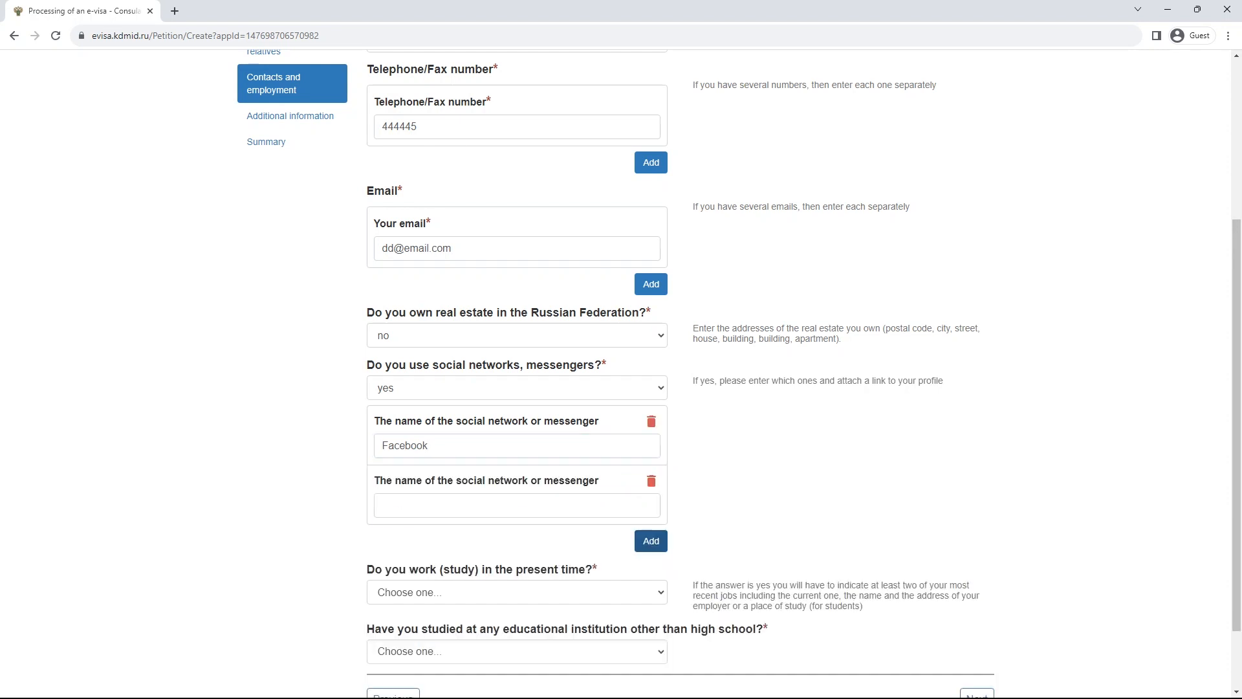
click(516, 505)
text(Linkedin)
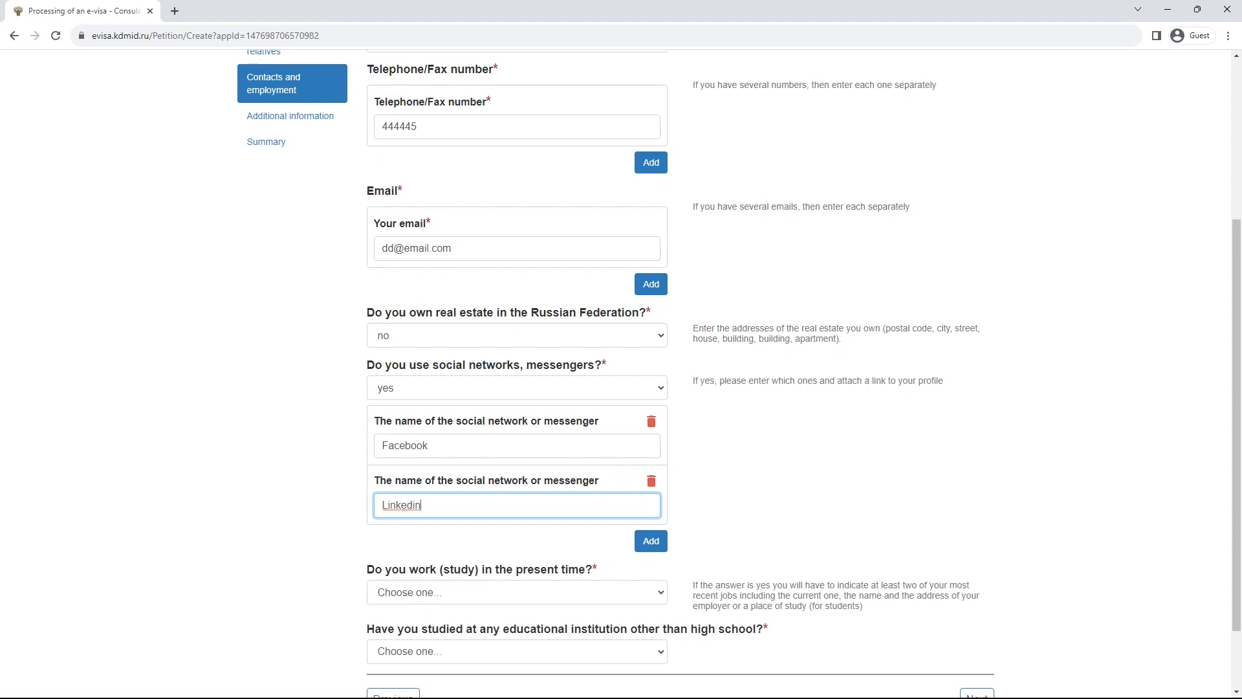
- Answer yes to 'Do you work (study) in the present time?' to reveal the employment section
scroll(516, 505, down, 2)
click(517, 505)
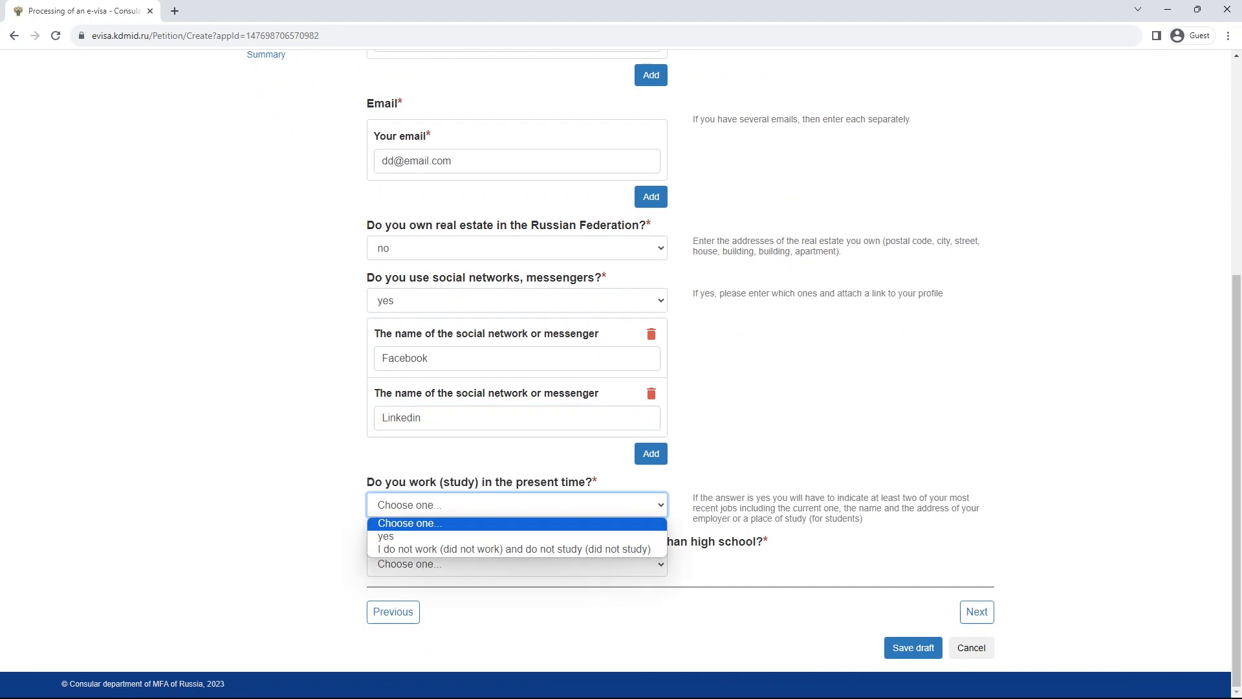
key(Down)
key(Down)
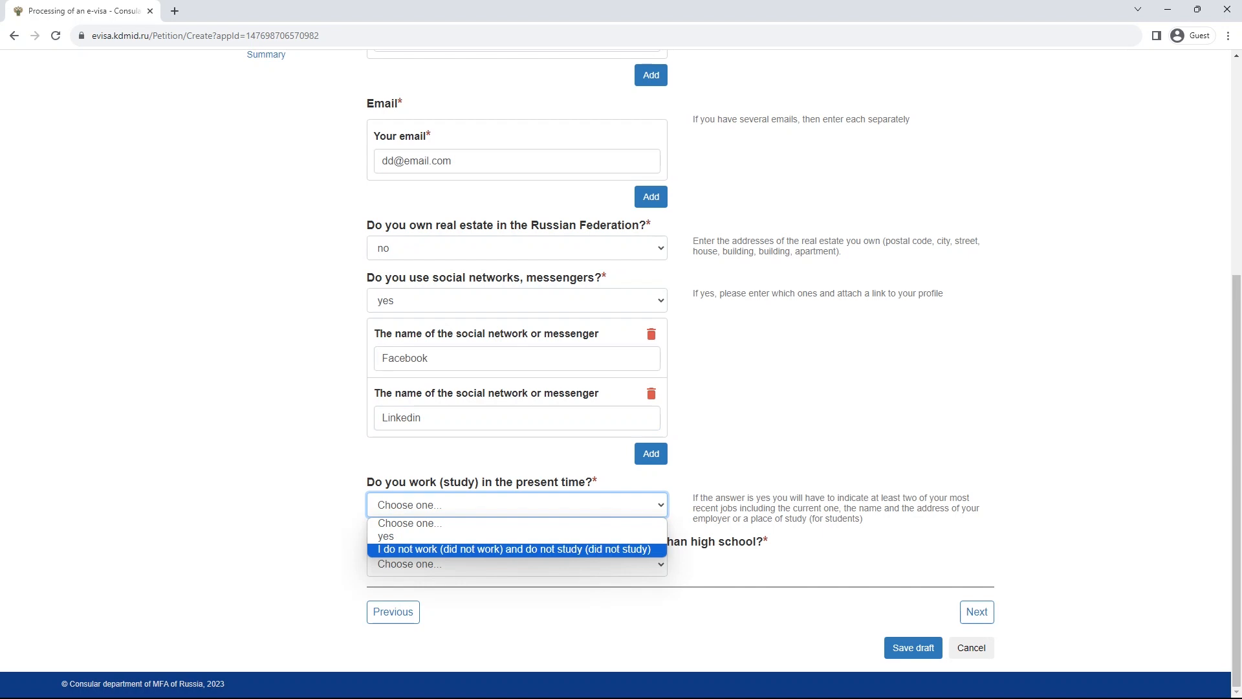
key(Up)
key(Up)
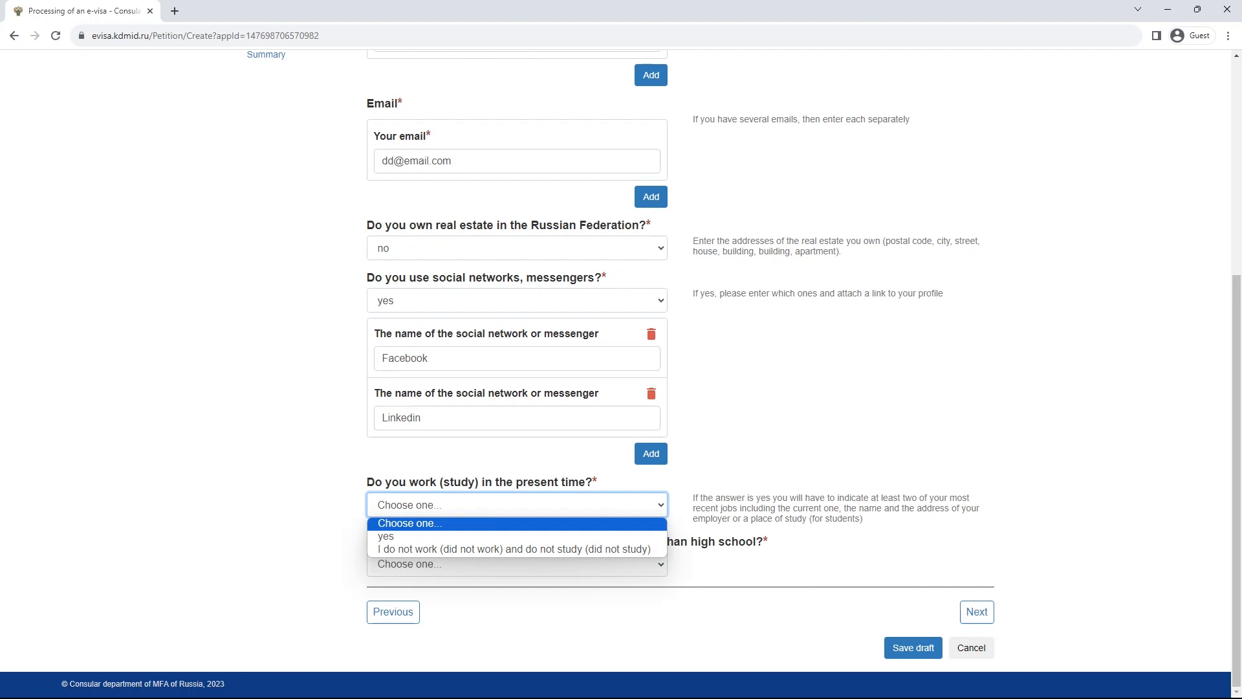
key(Escape)
drag(693, 498, 863, 518)
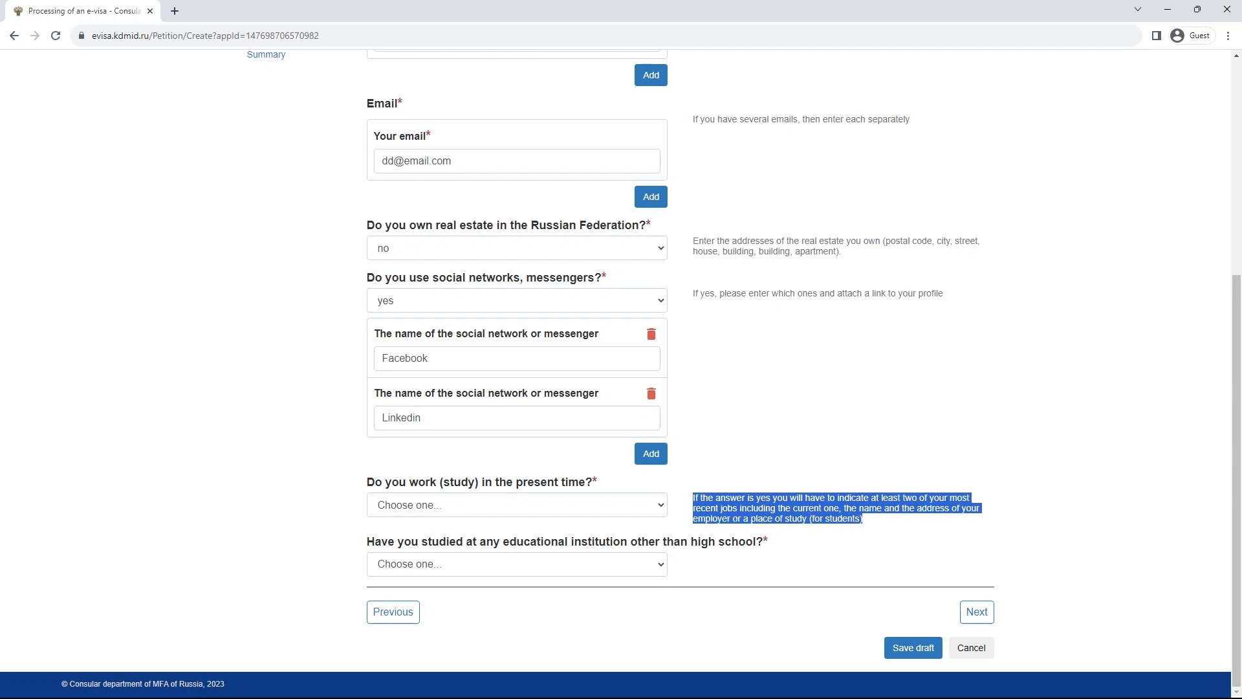
click(865, 519)
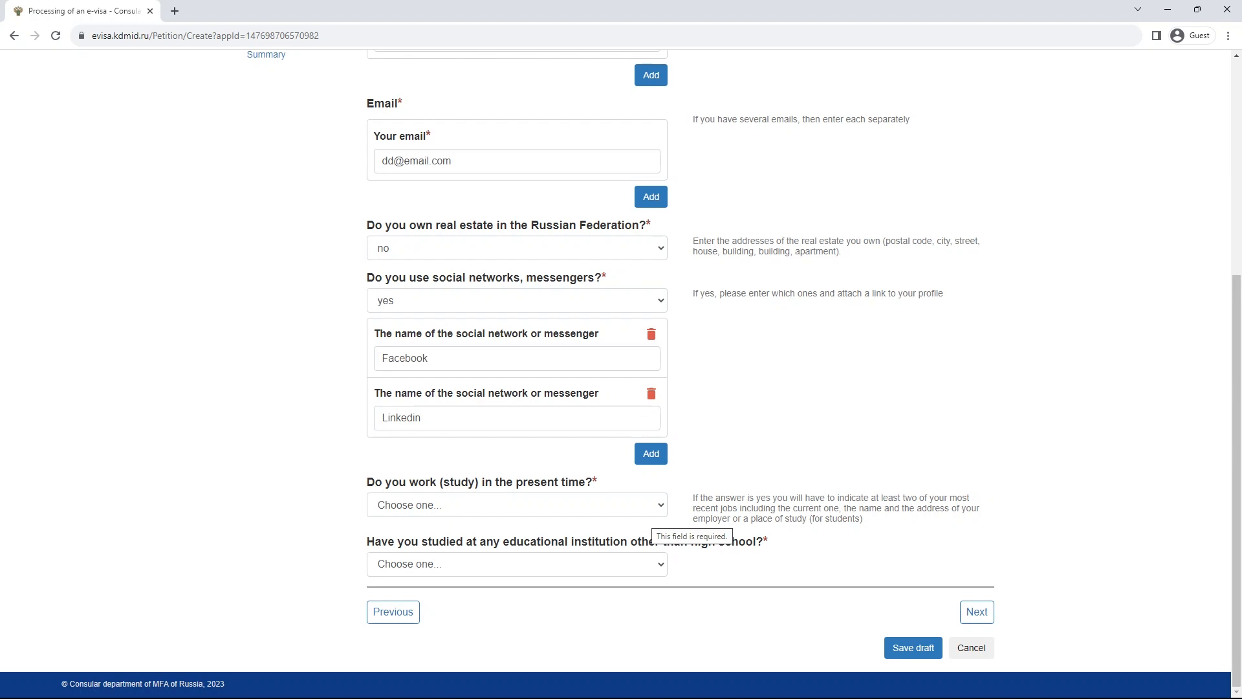
click(651, 511)
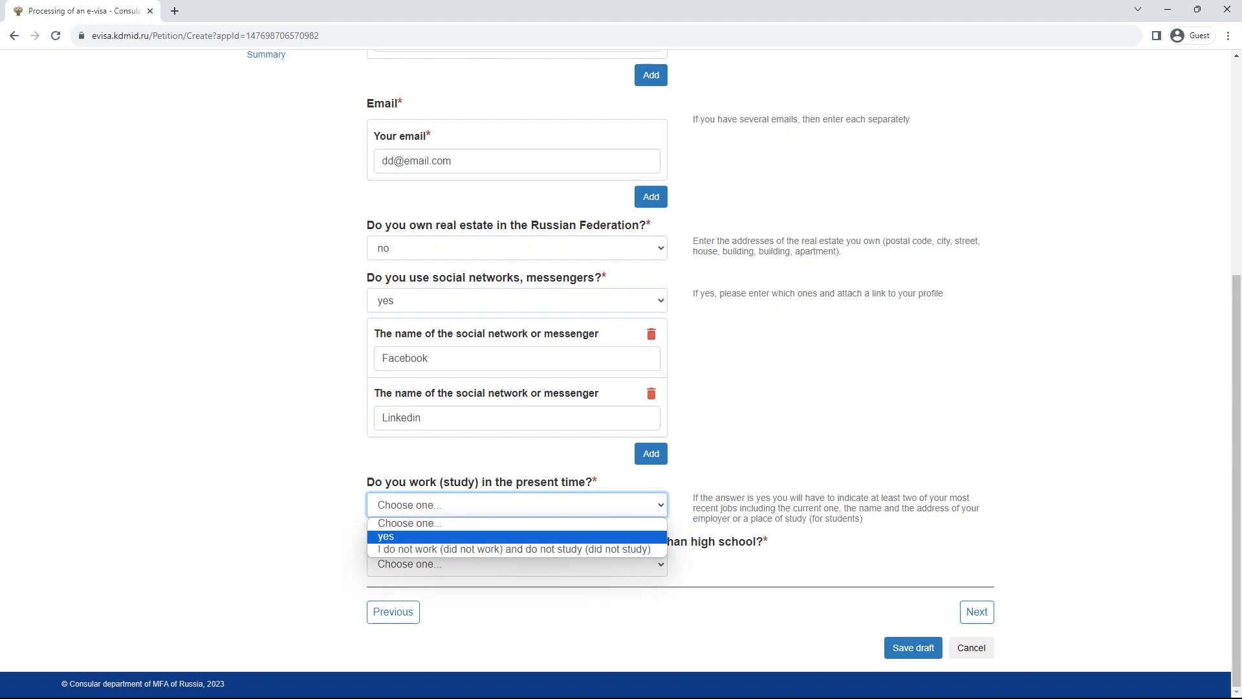
click(631, 536)
- Fill the first Work entry: organization dddd, position aaa, address ss, telephone 252, plus a work email
scroll(621, 375, down, 5)
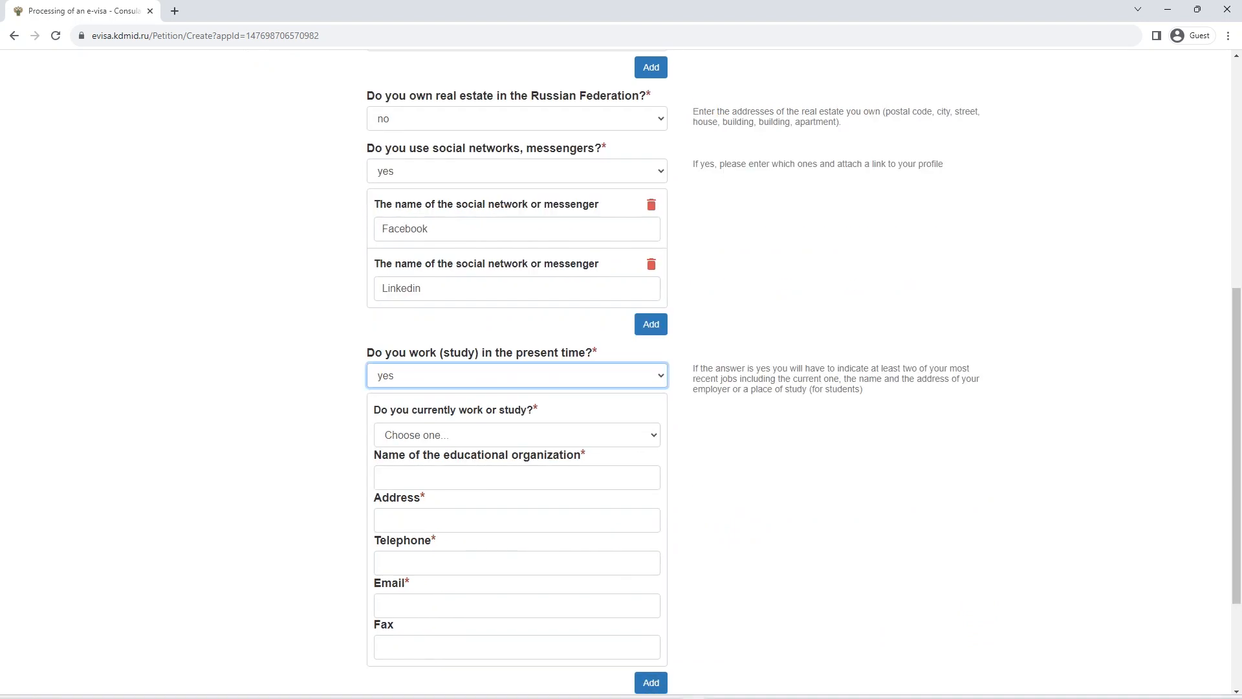
click(516, 266)
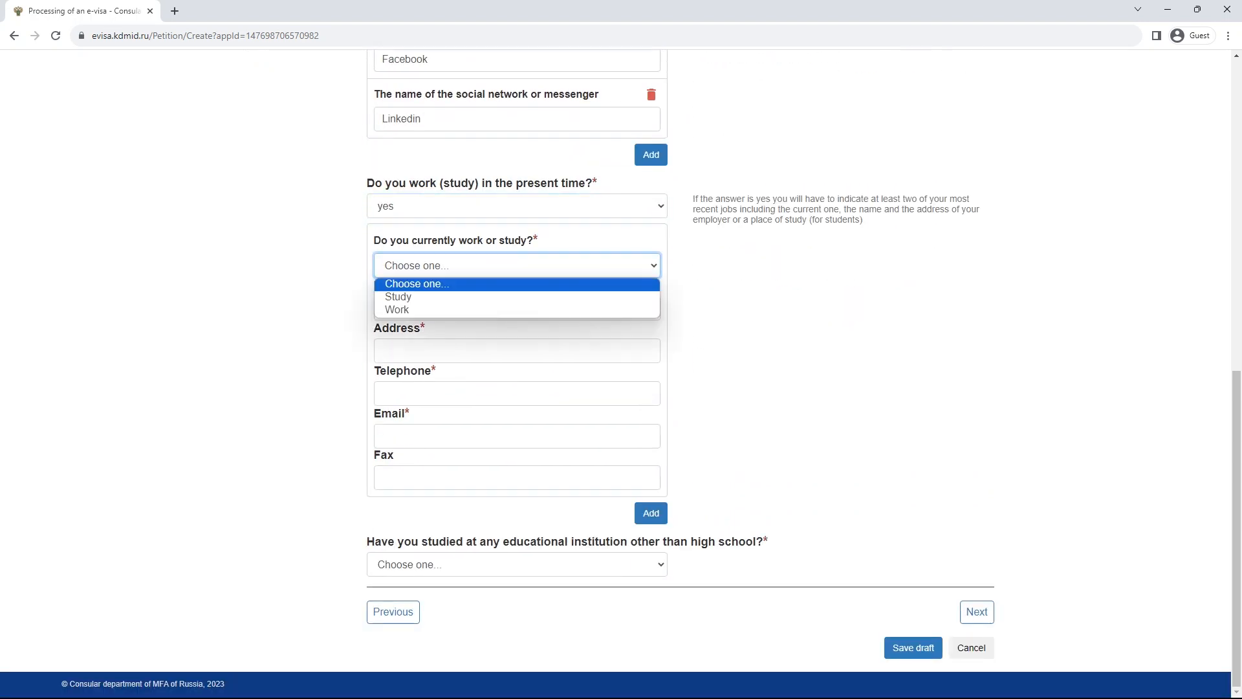
key(Return)
click(517, 307)
text(dddd)
key(Tab)
text(aaa)
key(Tab)
text(ss)
key(Tab)
text(252)
key(Tab)
text(aaa)
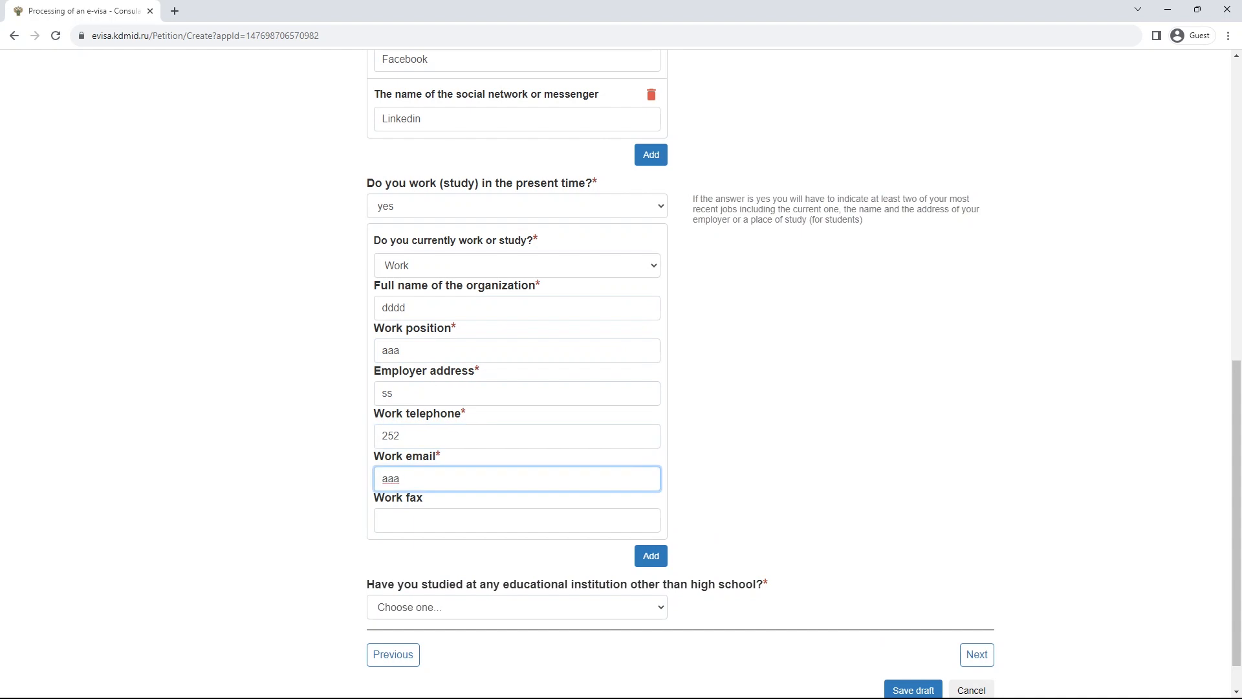
- Add a second Work entry: organization aa, position ss, address ww, telephone 558, plus a work email
click(651, 554)
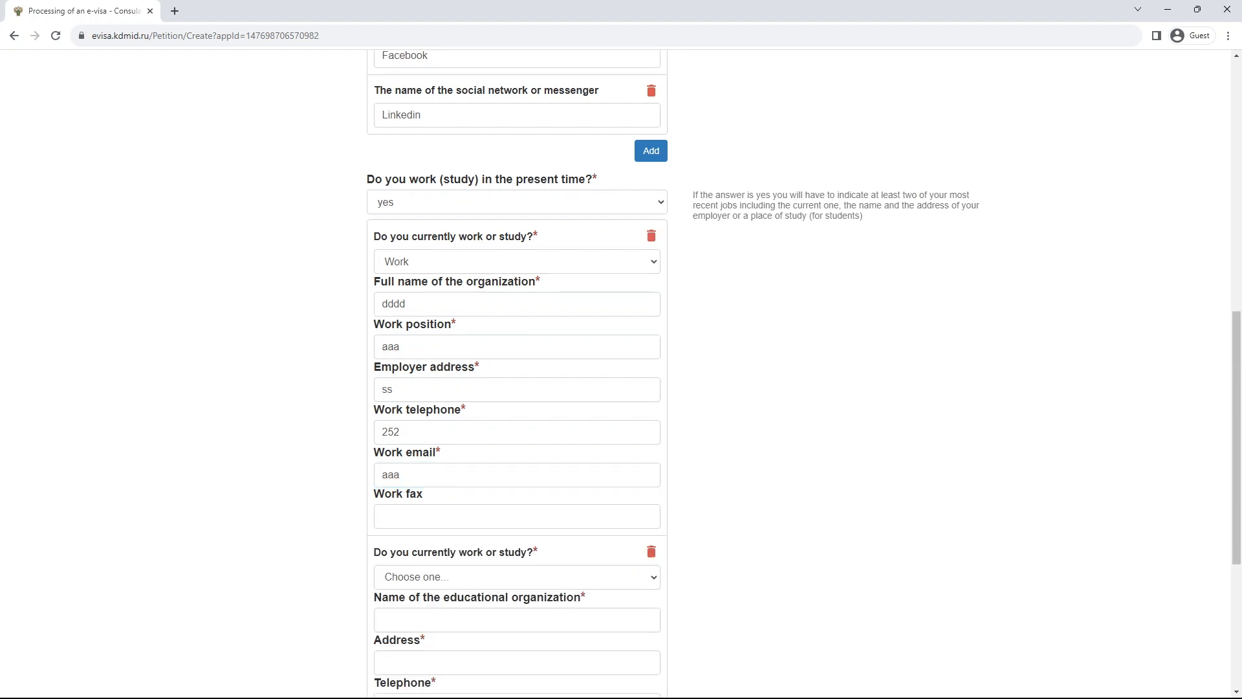
scroll(650, 555, down, 2)
click(517, 451)
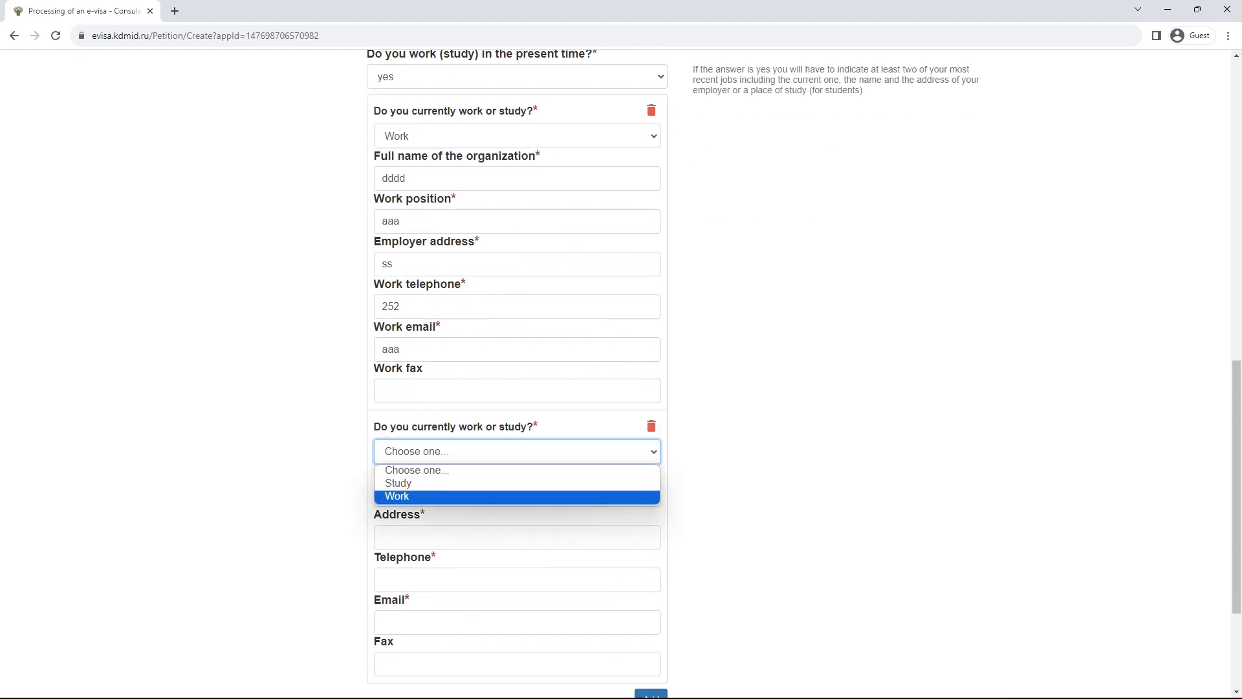
key(Return)
key(Tab)
text(aa)
key(Tab)
text(ss)
key(Tab)
text(ww)
scroll(621, 375, down, 1)
key(Tab)
text(558)
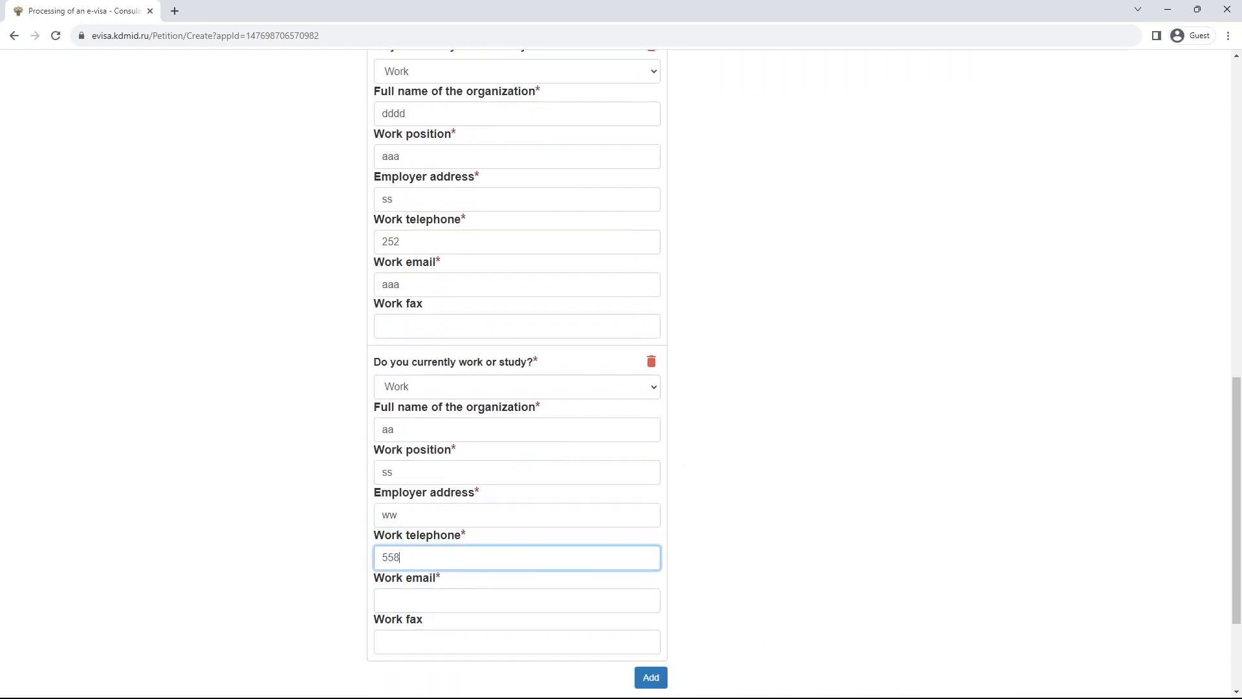
scroll(621, 375, down, 3)
key(Tab)
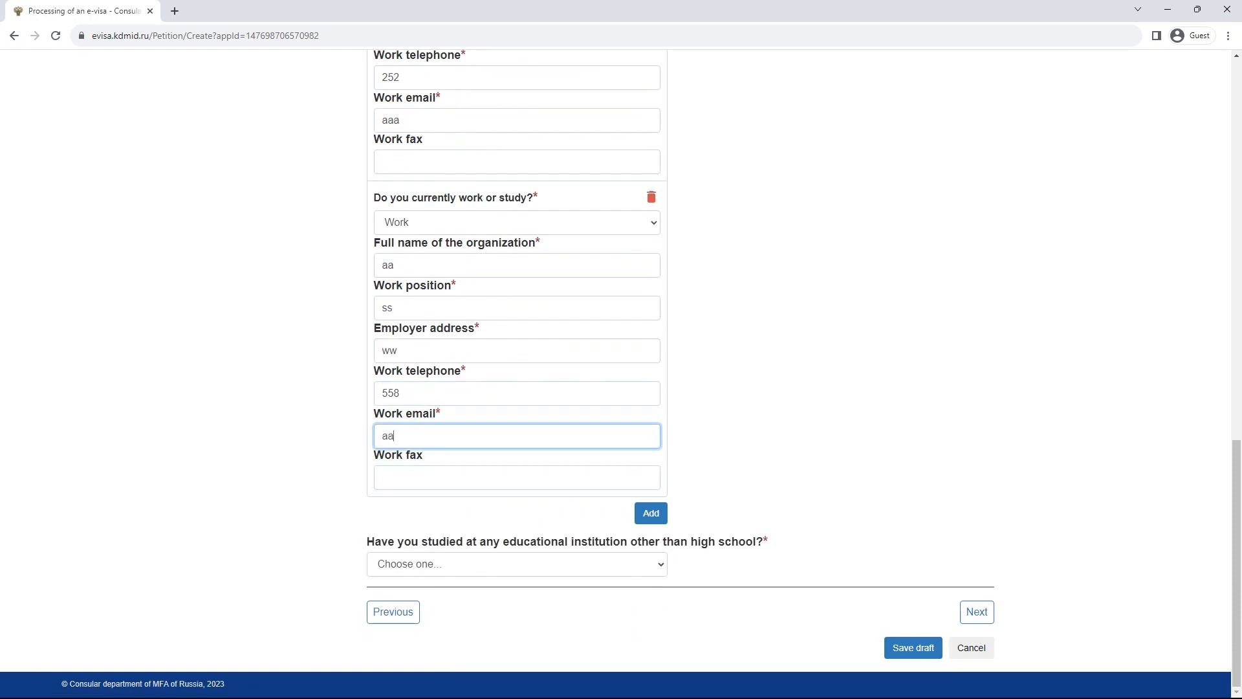
- Switch the first entry to Study and back to Work, then open the education question's answers
scroll(621, 375, up, 8)
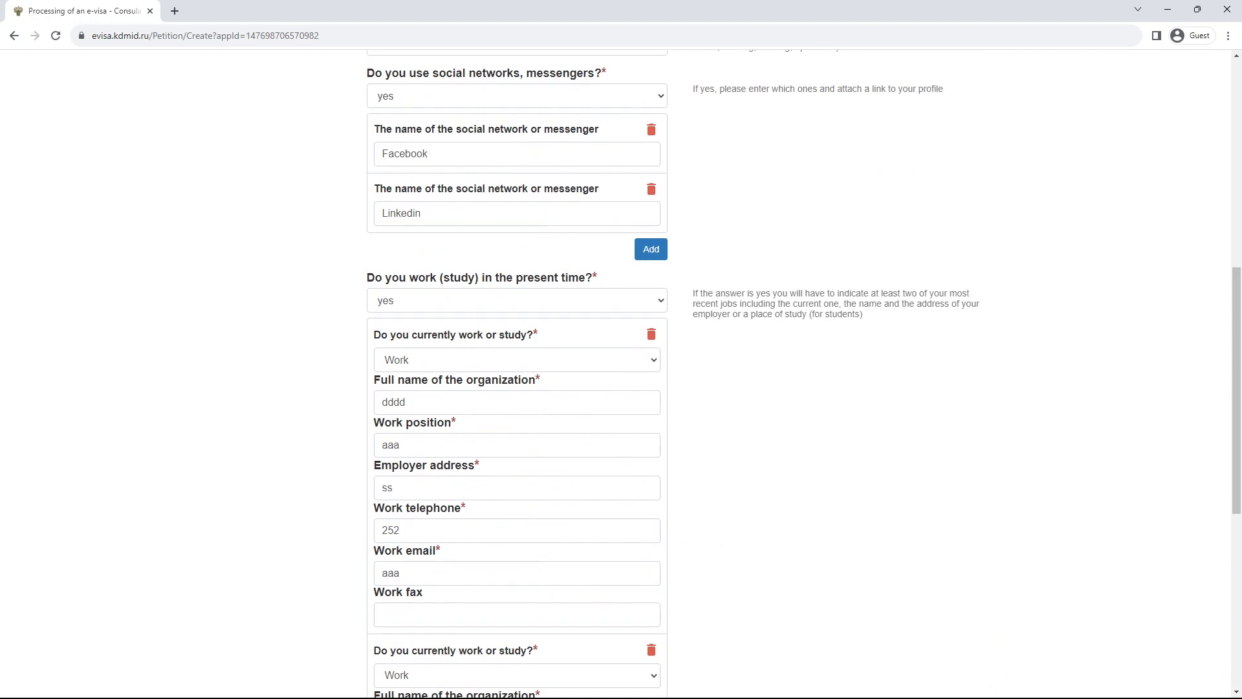
scroll(621, 375, up, 6)
scroll(621, 376, down, 5)
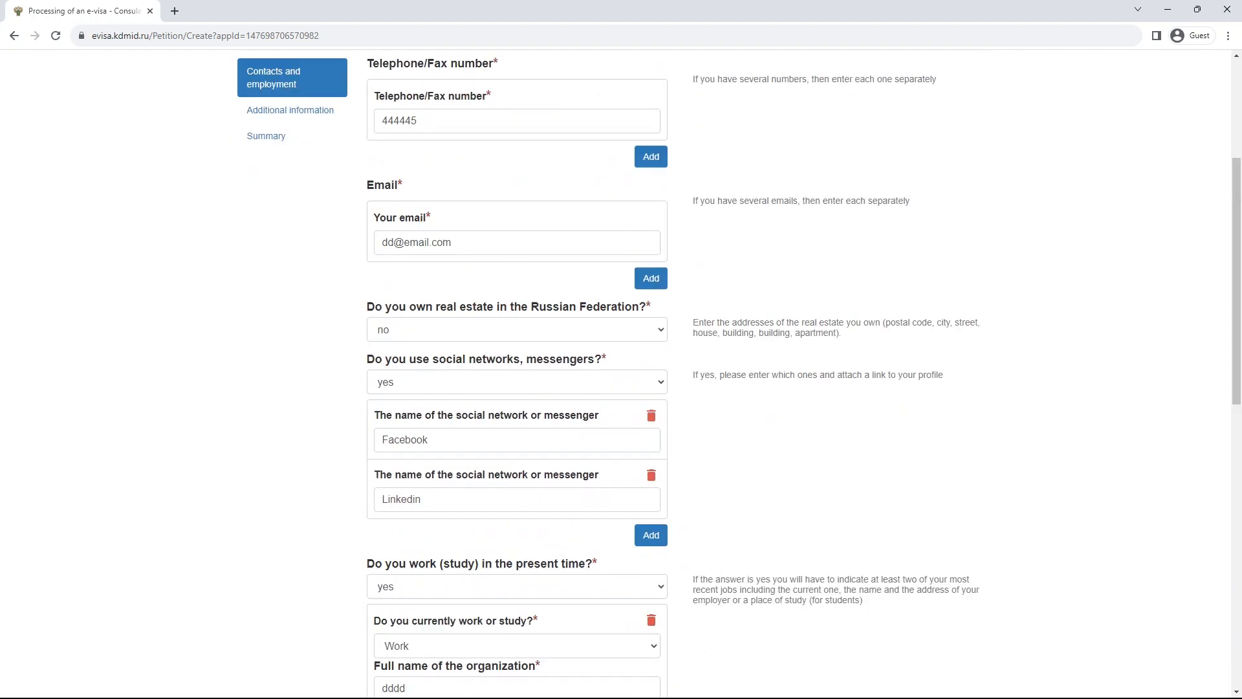
click(516, 425)
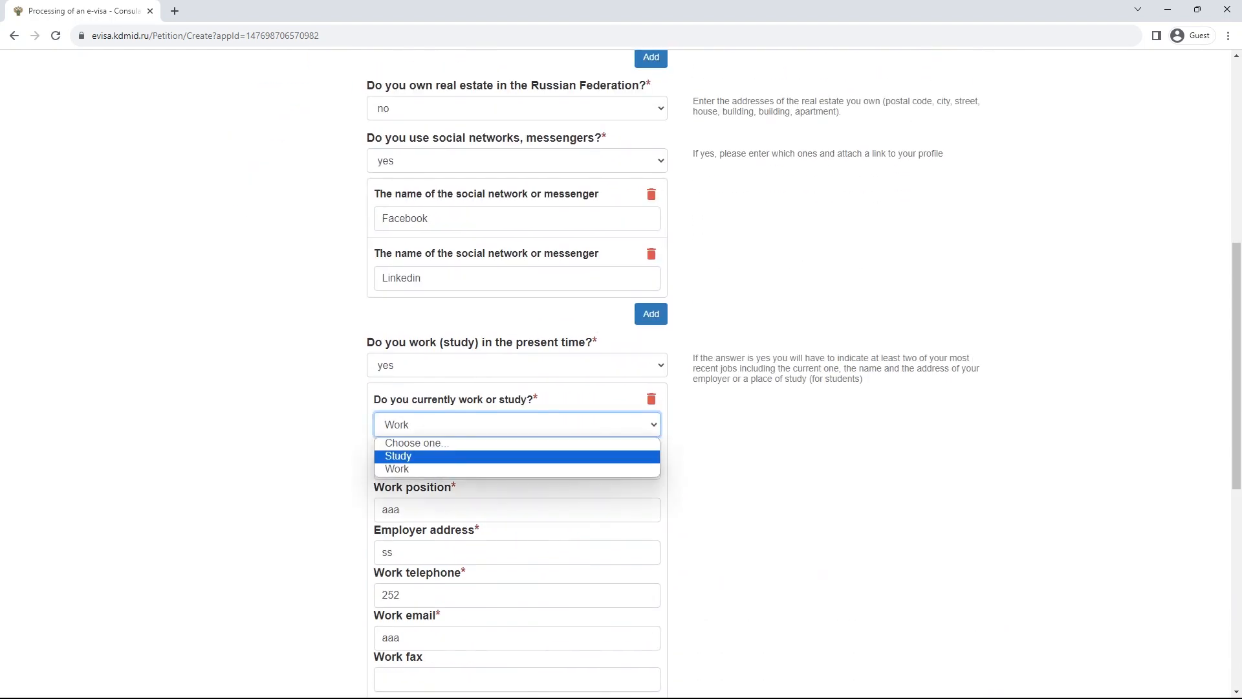
key(Return)
scroll(621, 375, down, 2)
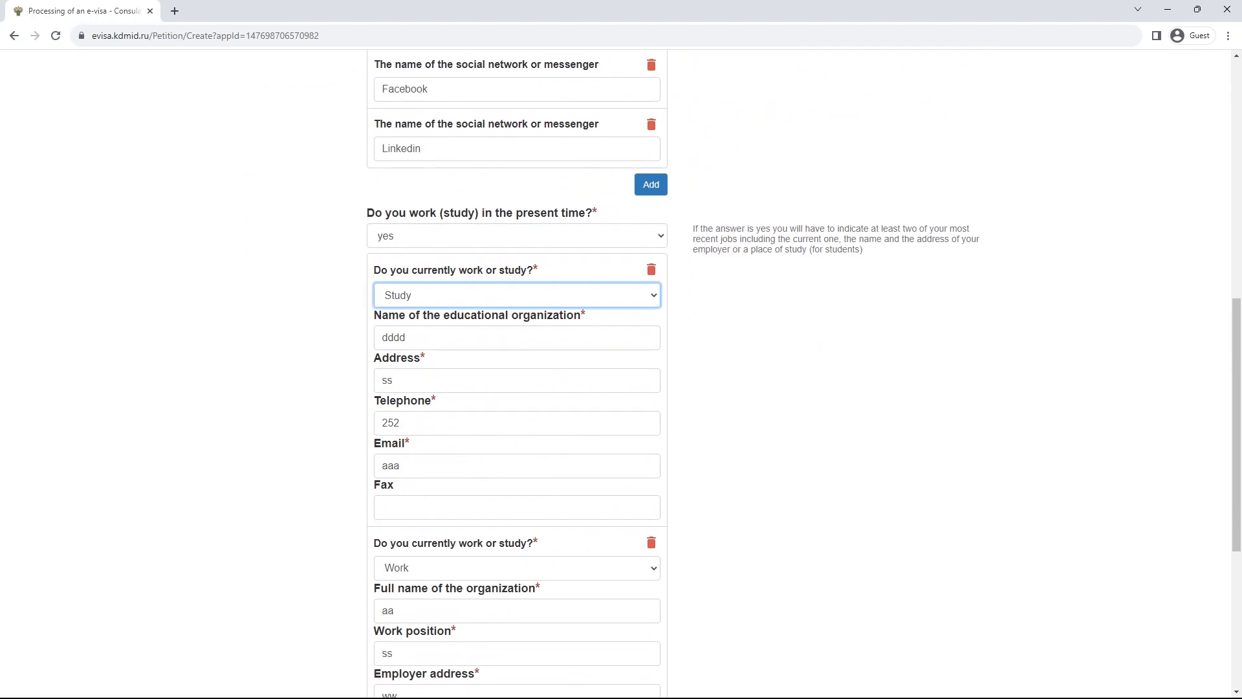
click(517, 295)
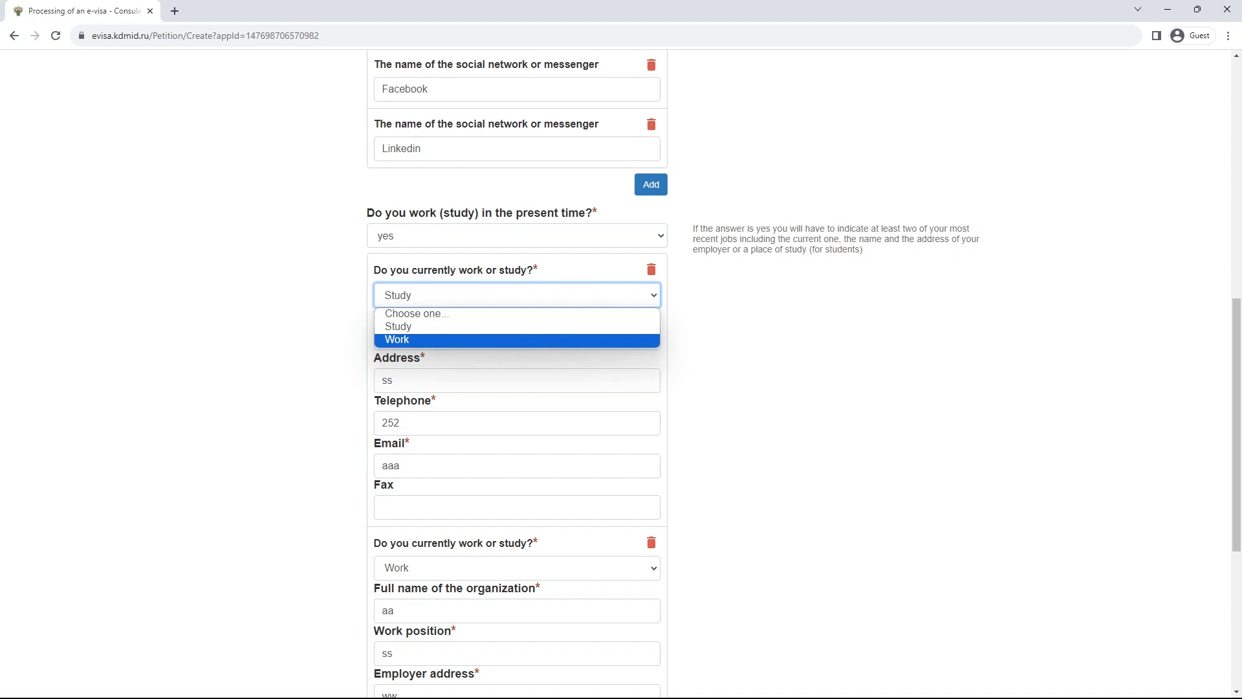
key(Return)
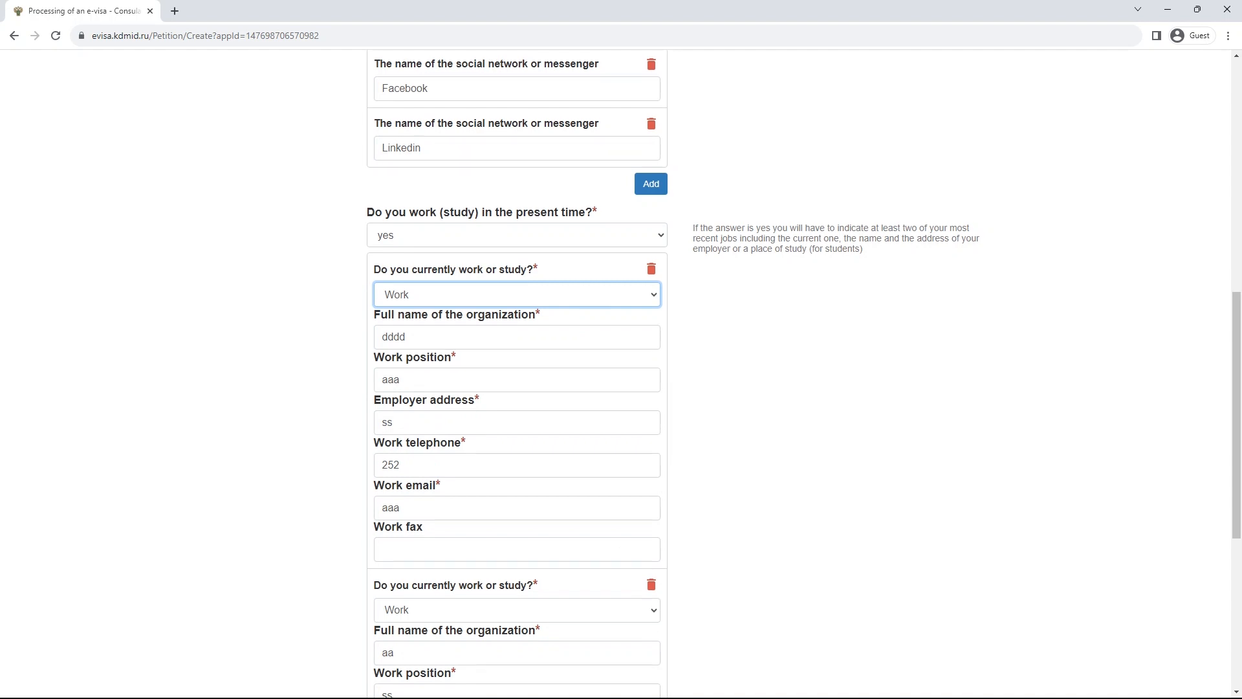
scroll(621, 375, down, 6)
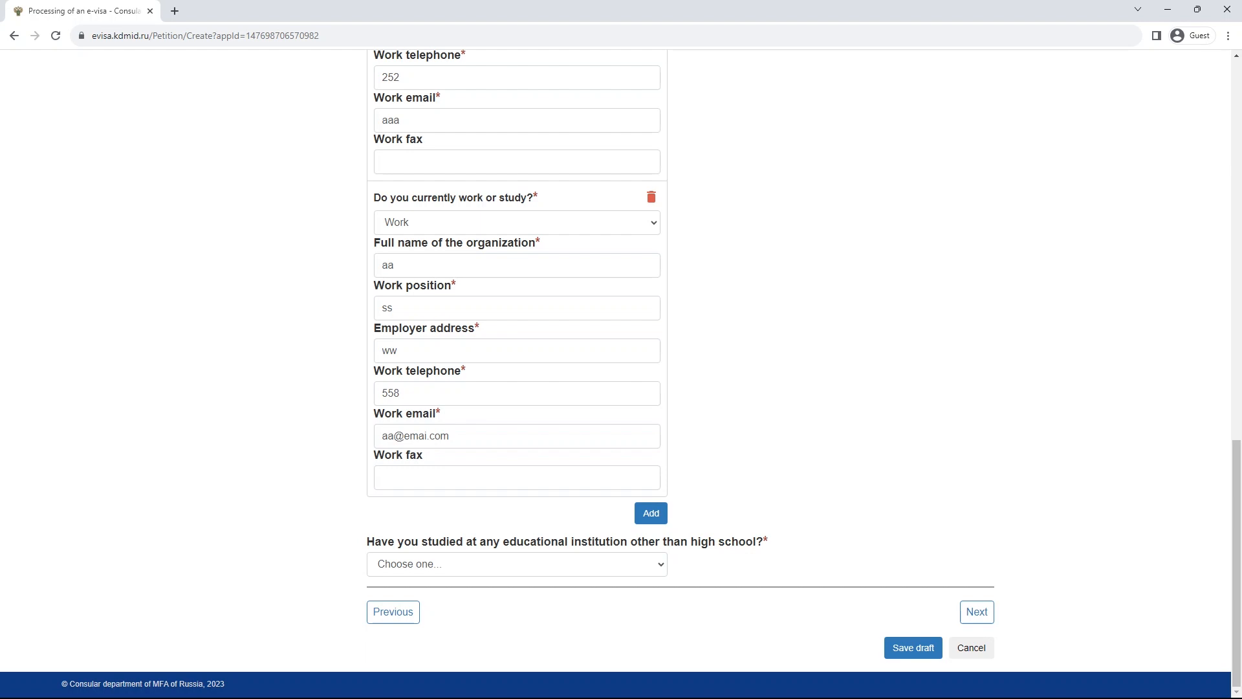
click(517, 564)
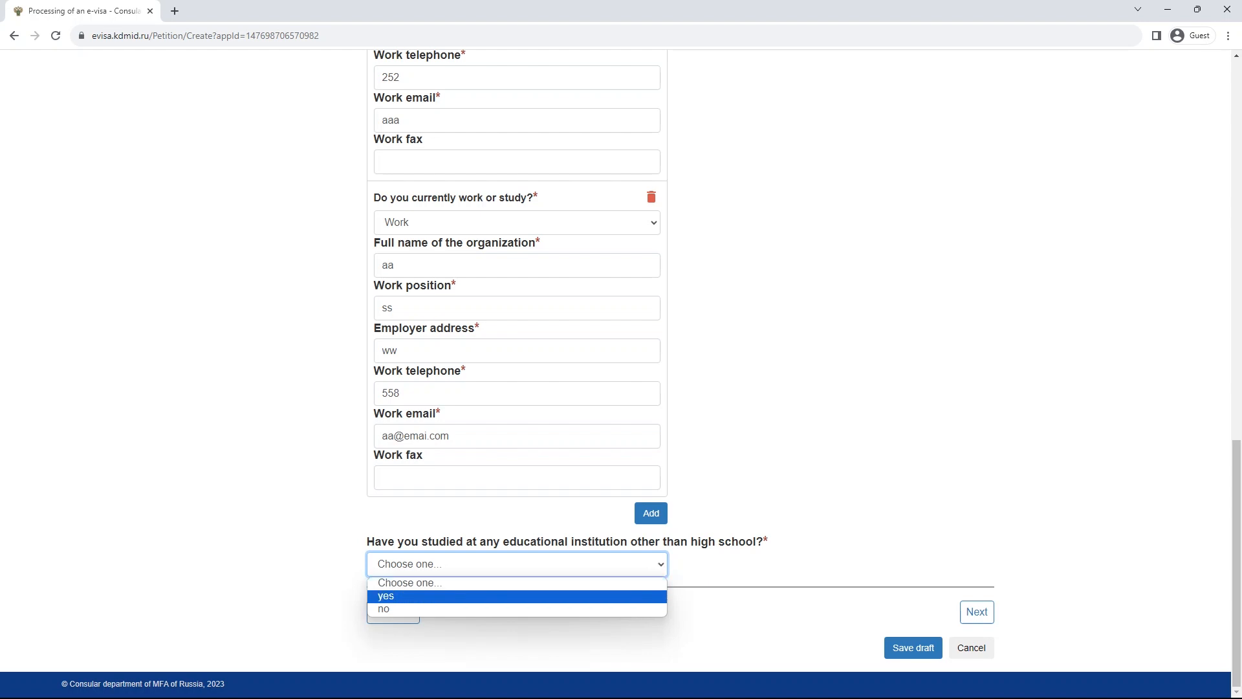
- Answer yes to having studied beyond high school
click(582, 595)
scroll(582, 596, down, 2)
scroll(582, 596, up, 1)
scroll(620, 362, down, 1)
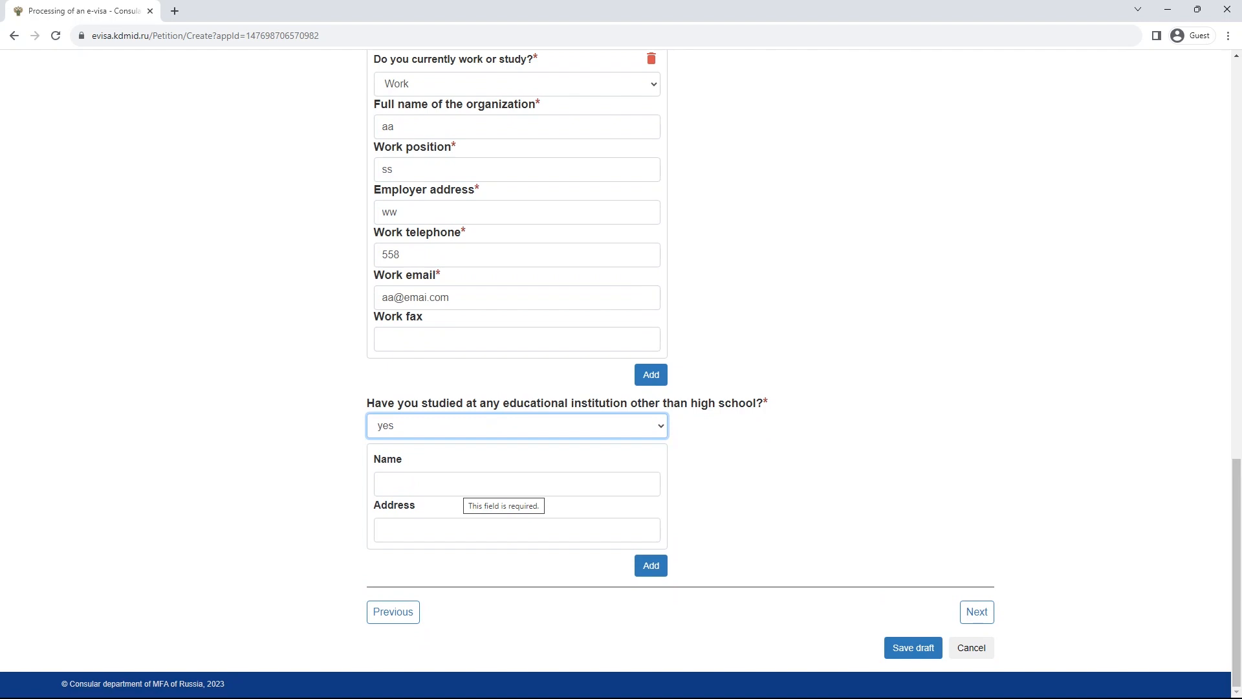
click(464, 530)
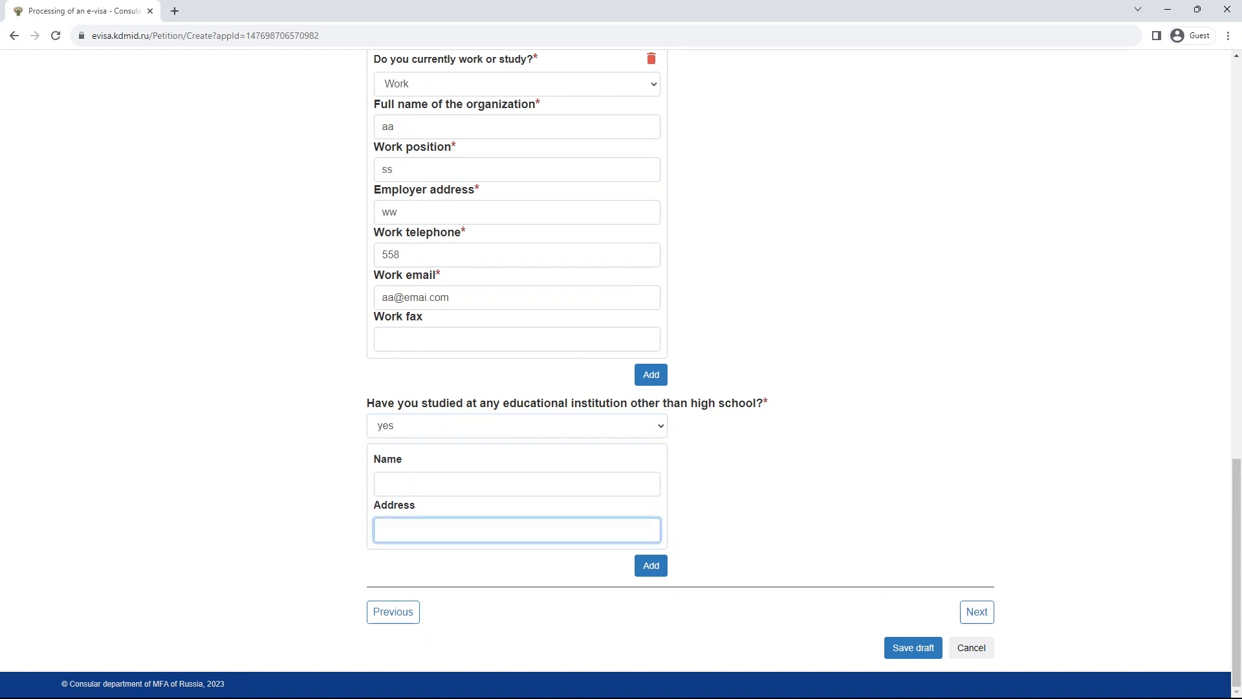
scroll(616, 373, up, 17)
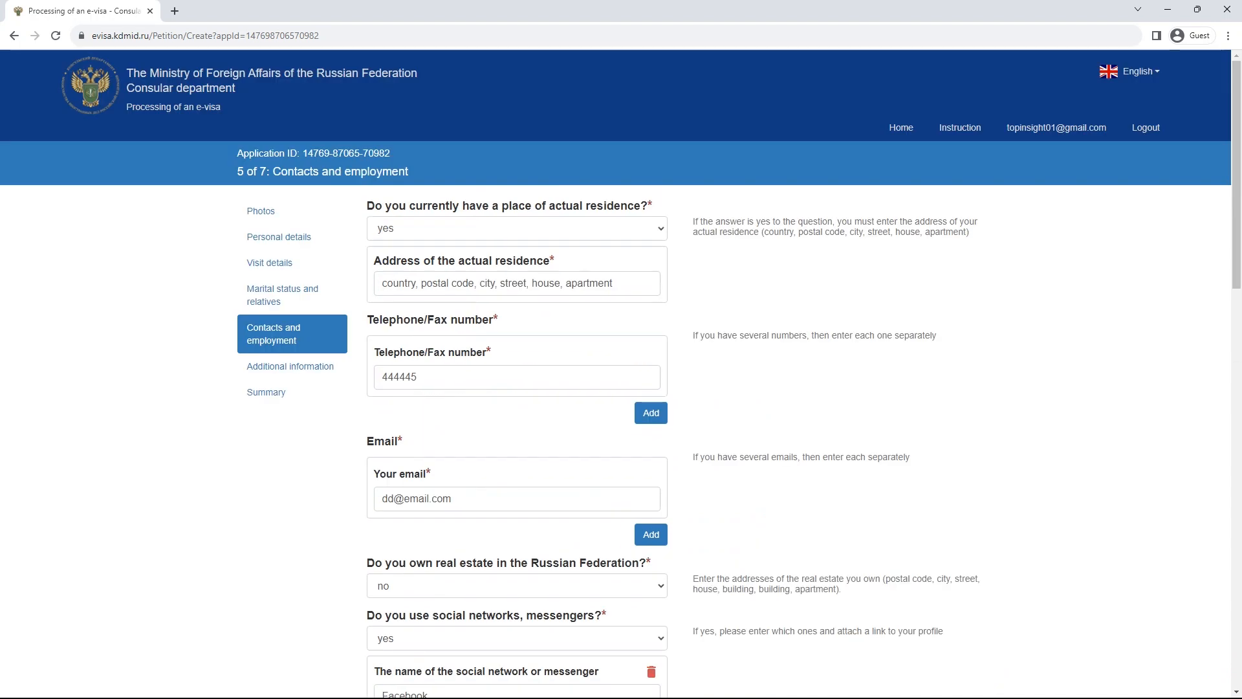
drag(763, 231, 966, 231)
click(835, 286)
scroll(834, 286, down, 17)
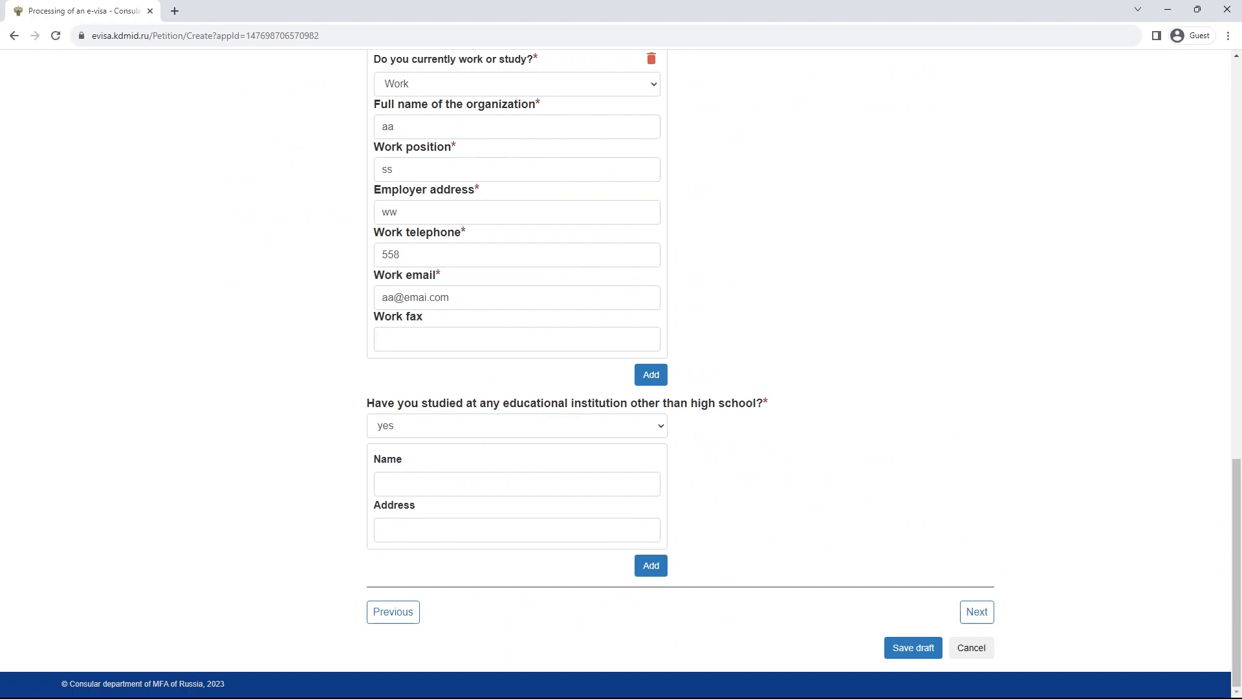
- Enter institution dasd at address adadad, removing the extra empty institution entry
click(517, 484)
text(dasd)
key(Tab)
text(adadad)
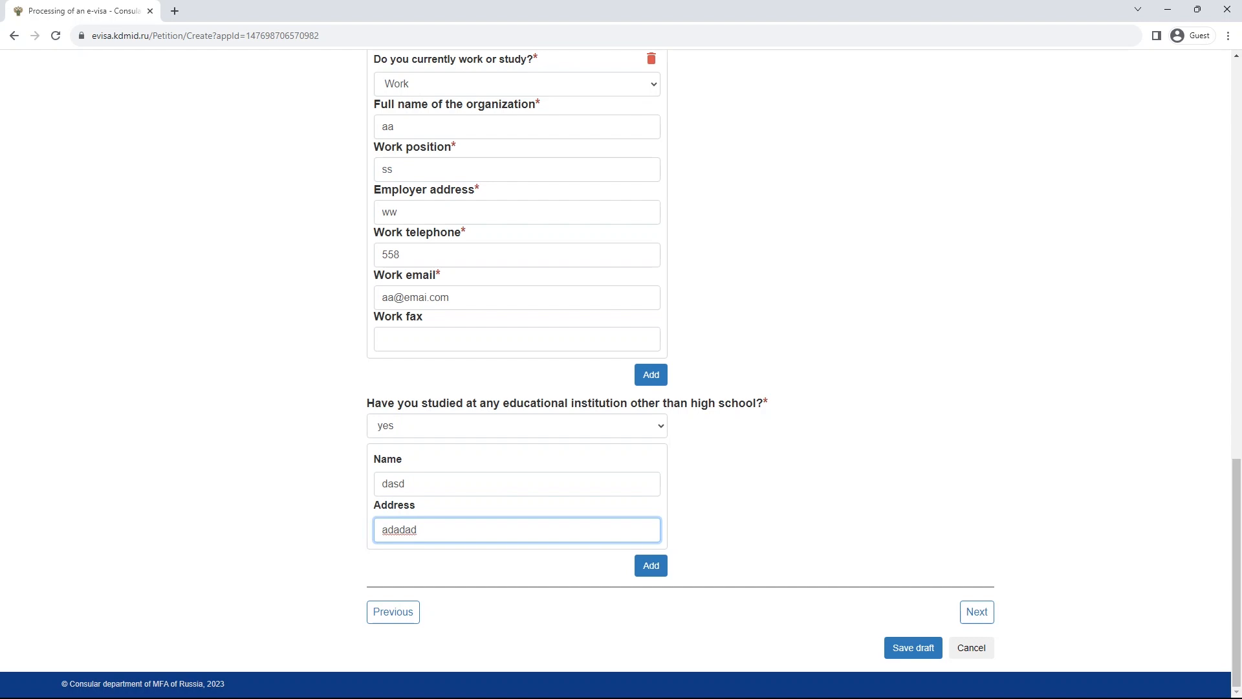
click(651, 565)
scroll(651, 566, down, 3)
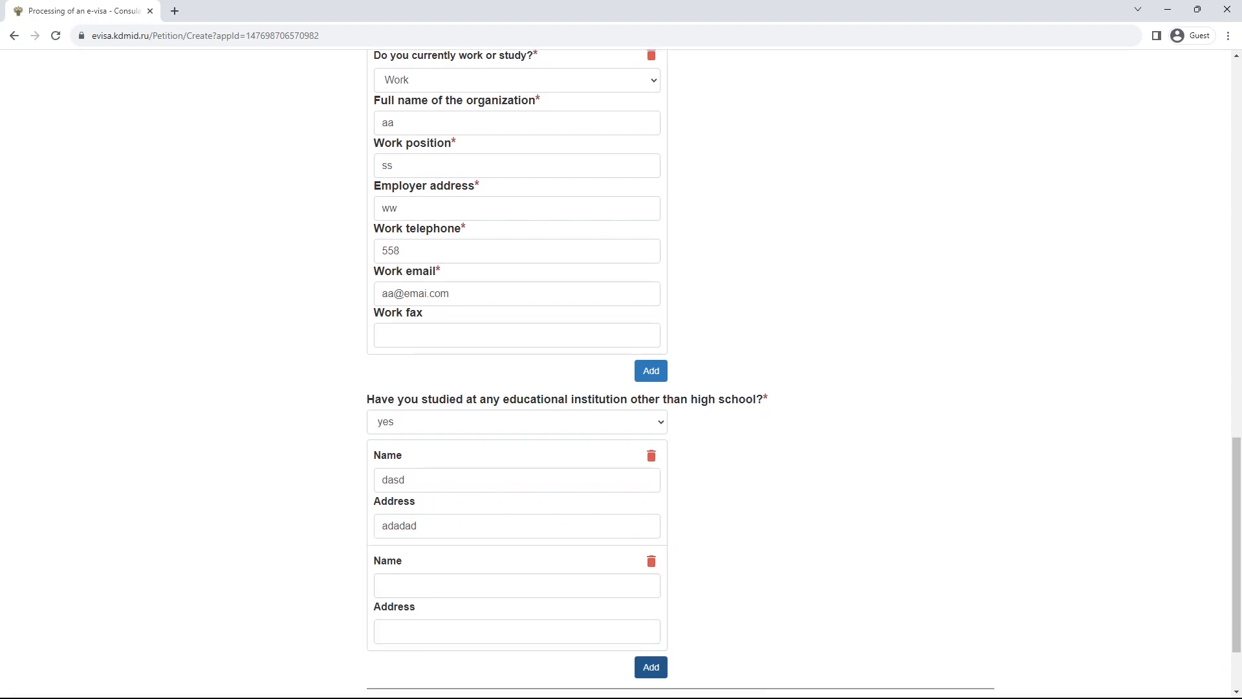
click(651, 459)
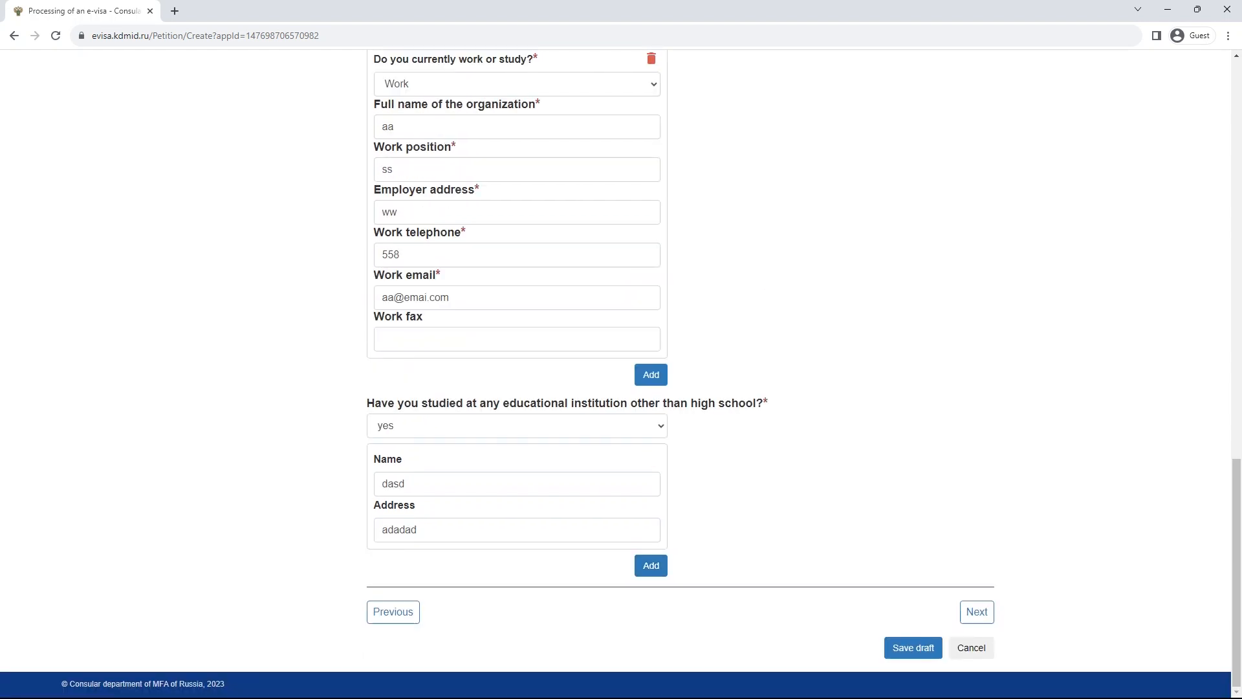
- Go to Additional information and answer no to representing organizations
click(977, 611)
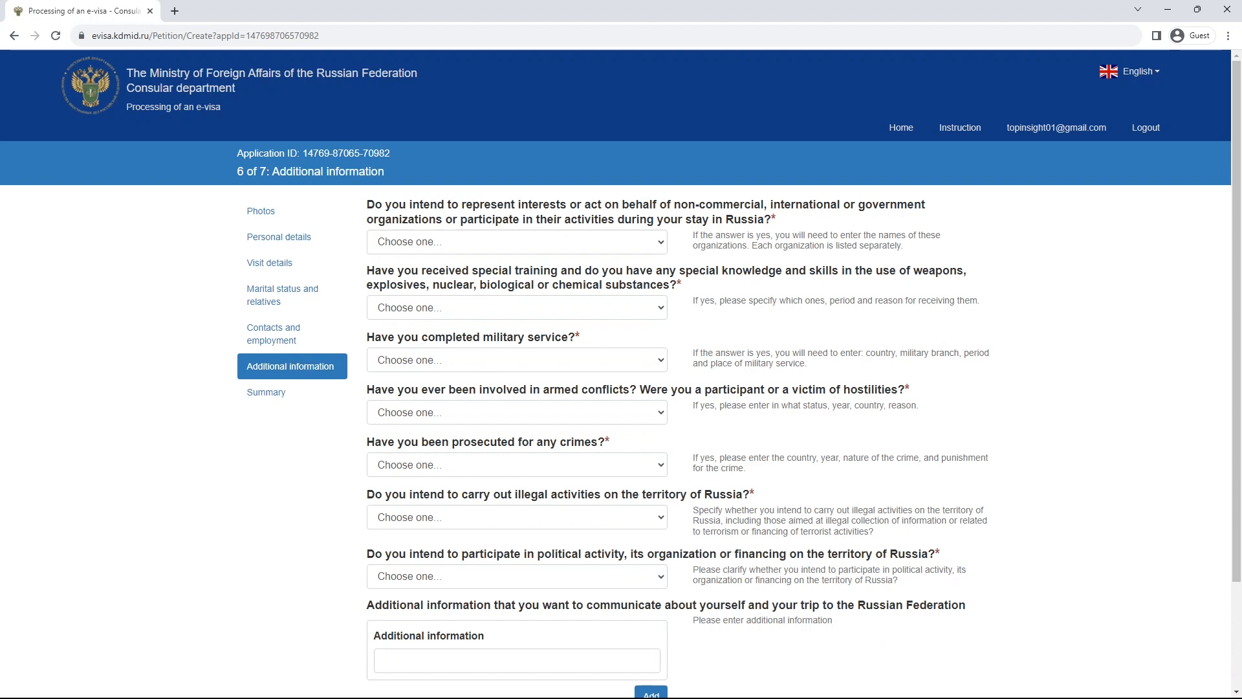
scroll(621, 373, down, 3)
scroll(621, 373, up, 3)
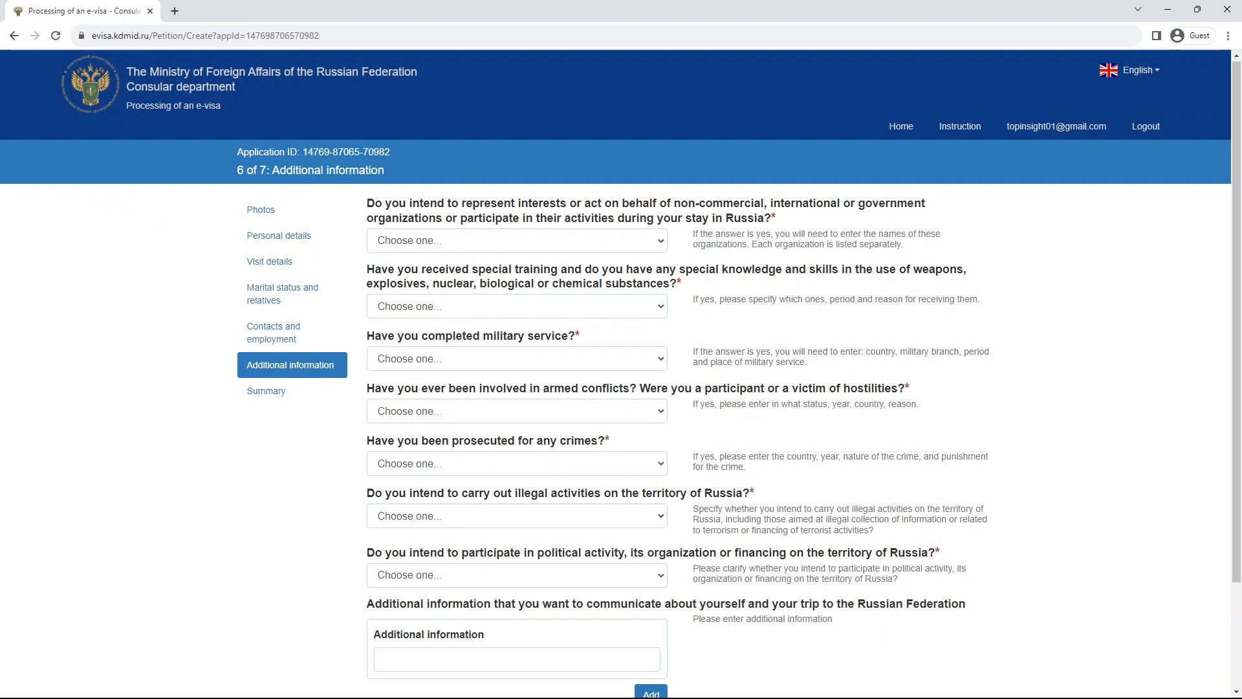
click(516, 241)
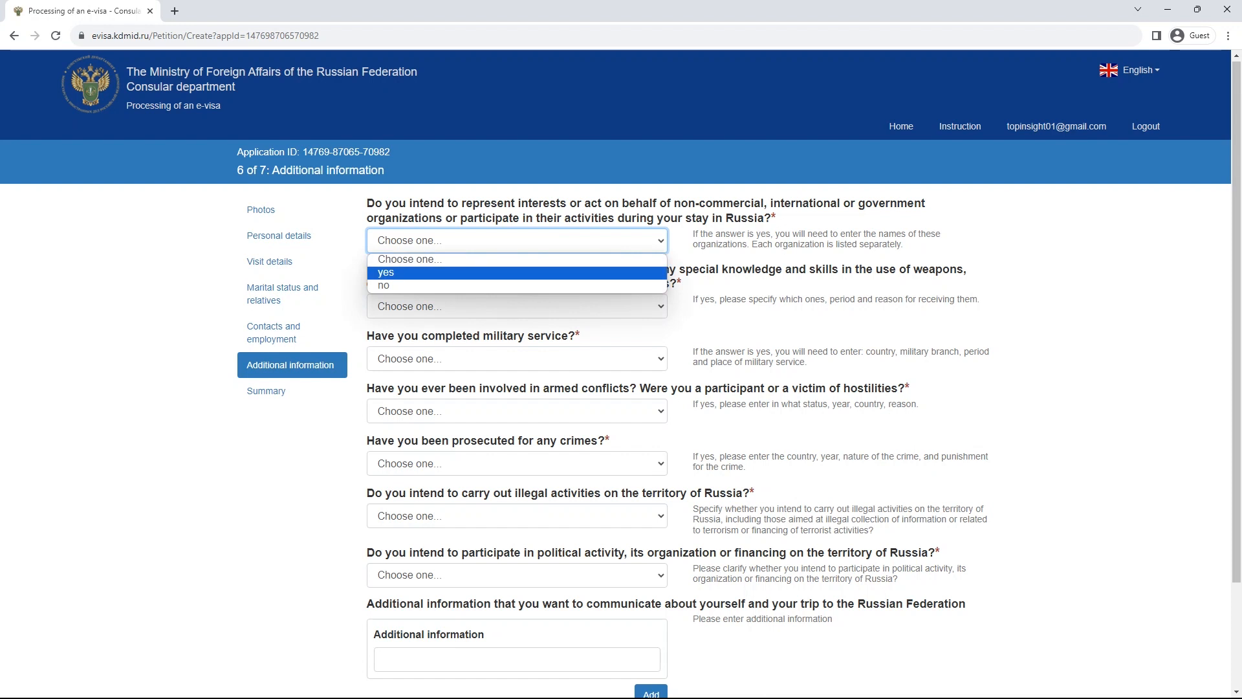
click(517, 273)
click(517, 299)
click(516, 346)
click(744, 317)
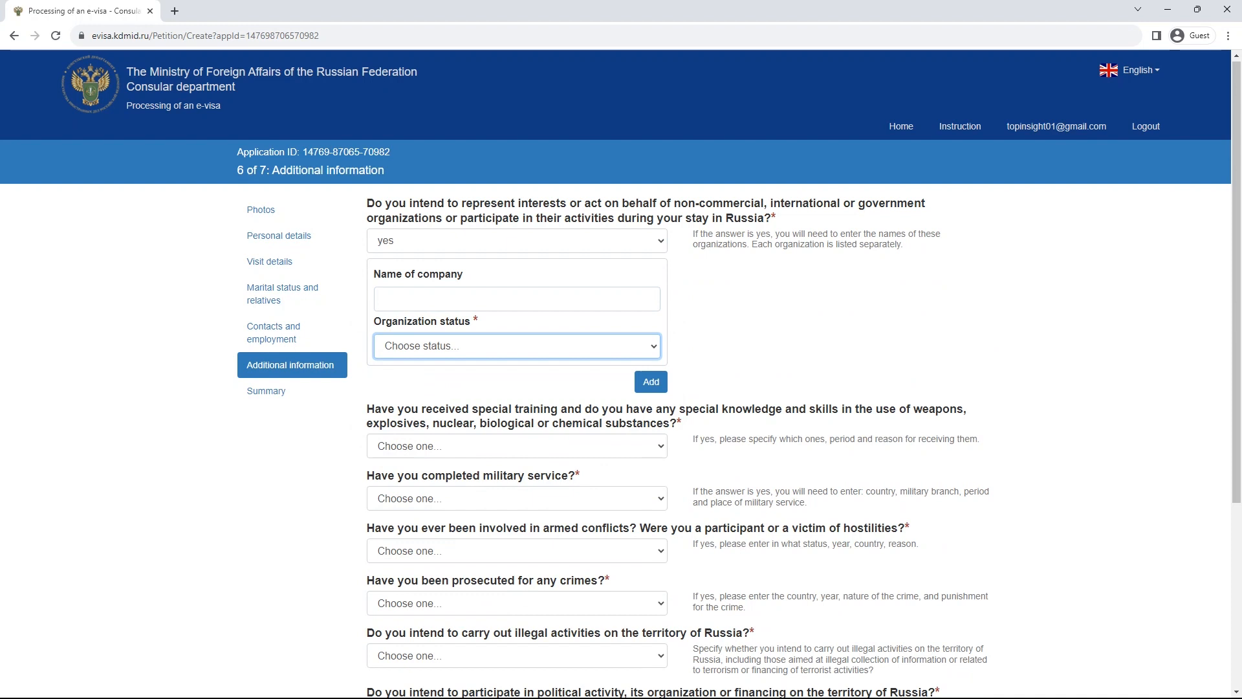
click(517, 240)
click(517, 286)
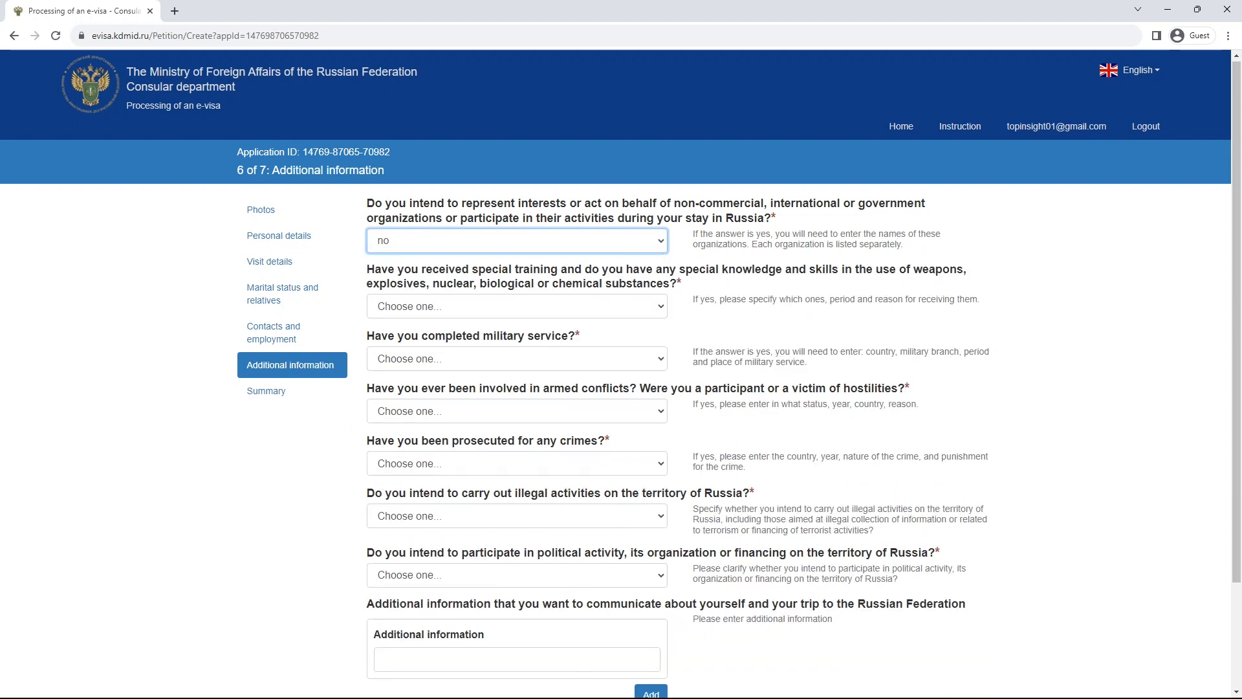
- Answer no to special training, military service and armed conflicts
click(517, 306)
click(517, 337)
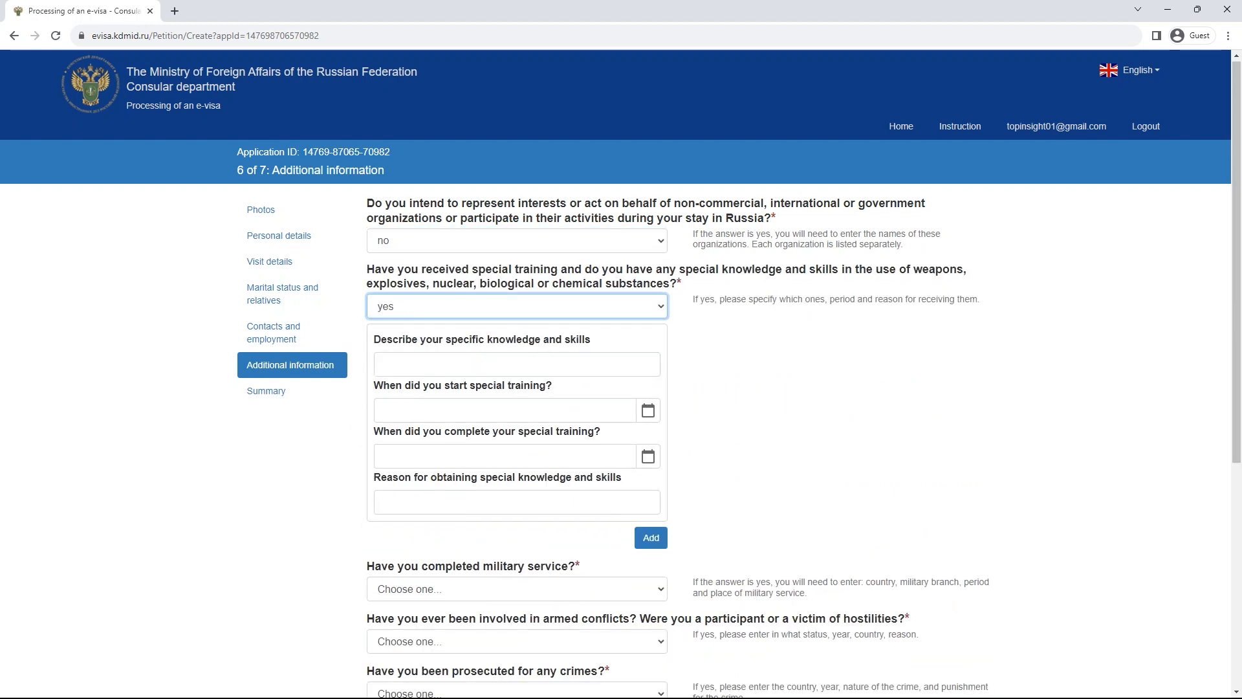
click(517, 306)
click(517, 350)
click(517, 358)
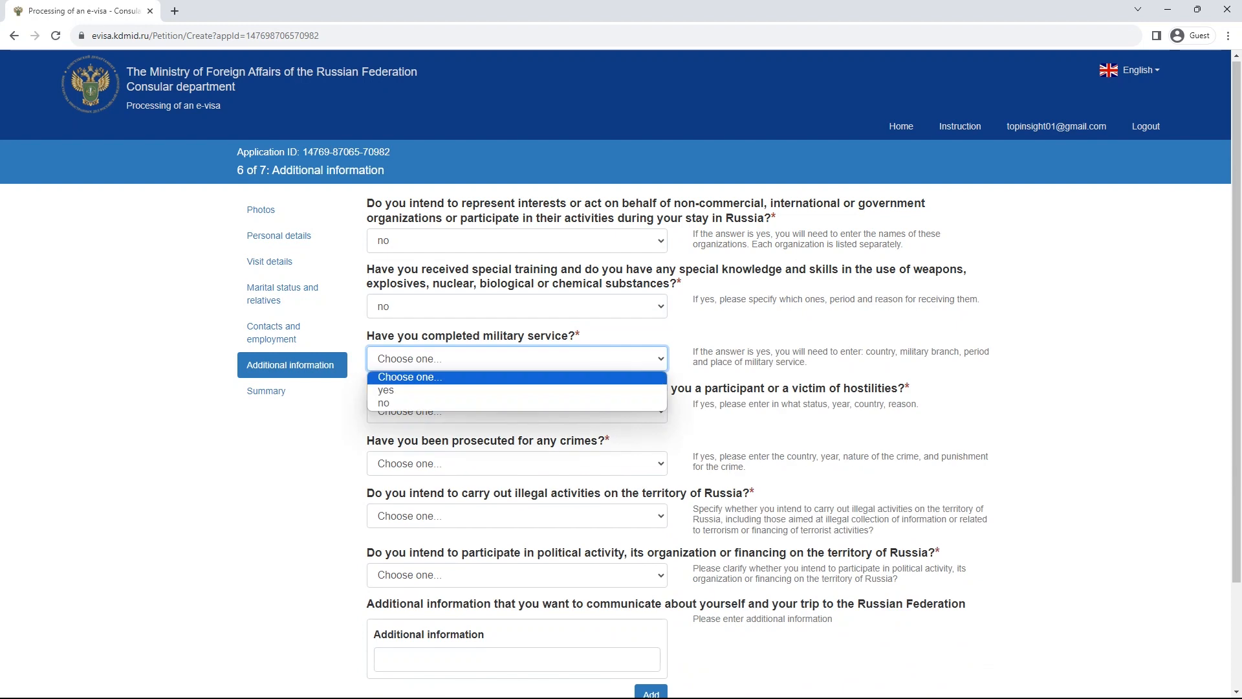
click(517, 403)
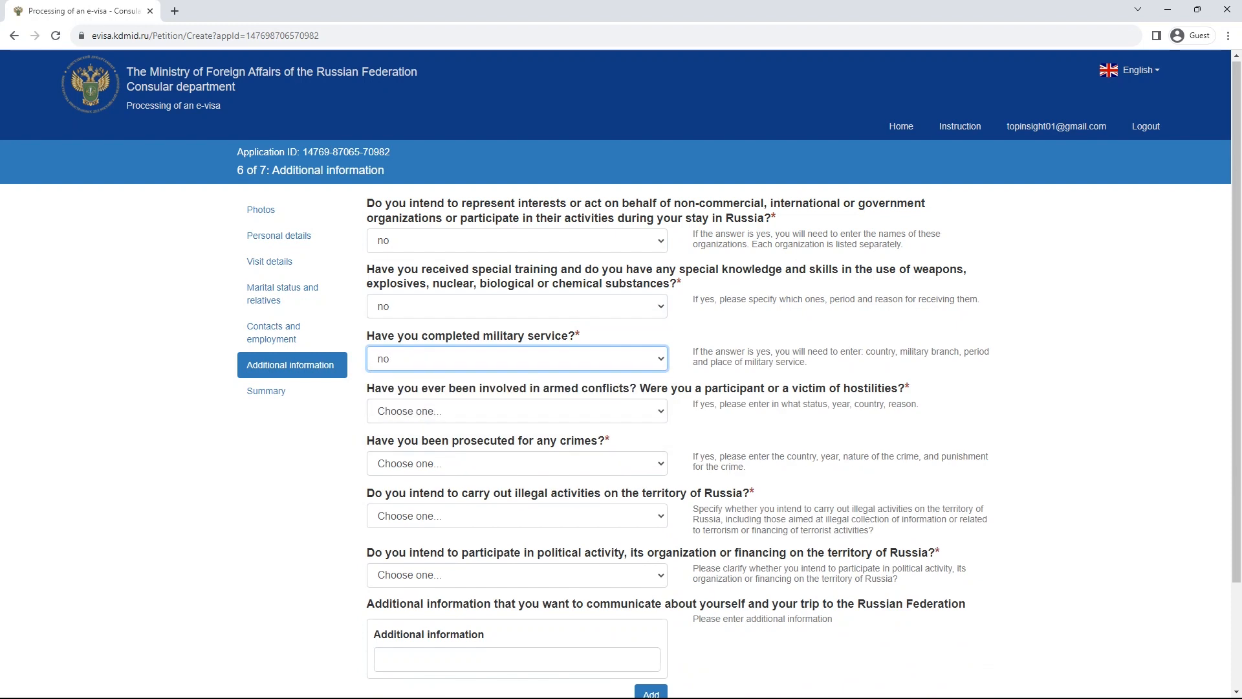
click(517, 411)
click(517, 455)
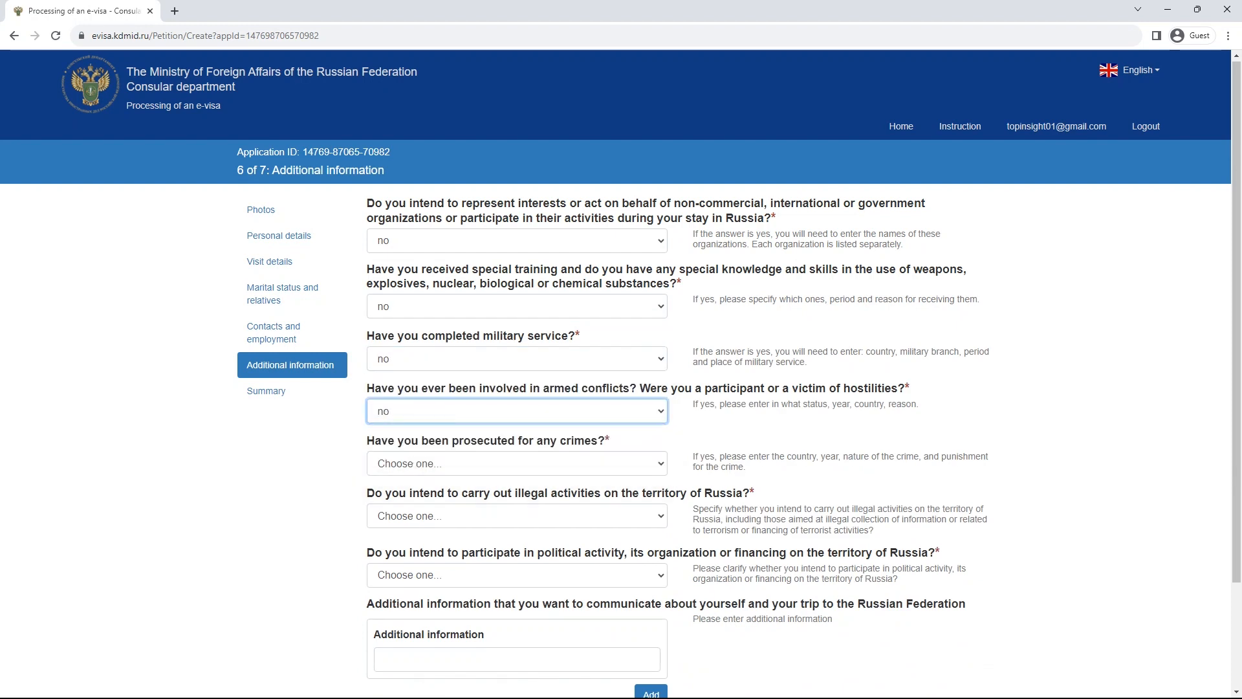
- Answer no to prosecution, illegal activities and political activity, leaving additional information blank
scroll(517, 456, down, 2)
click(516, 333)
click(517, 378)
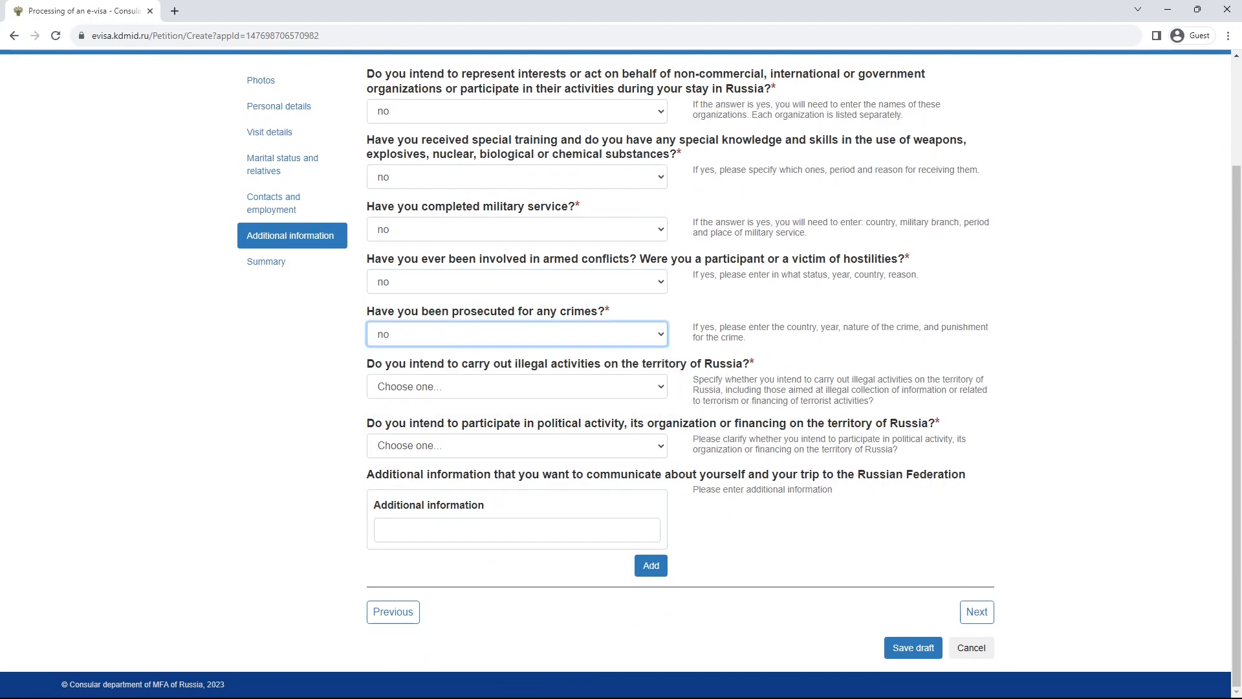
click(517, 386)
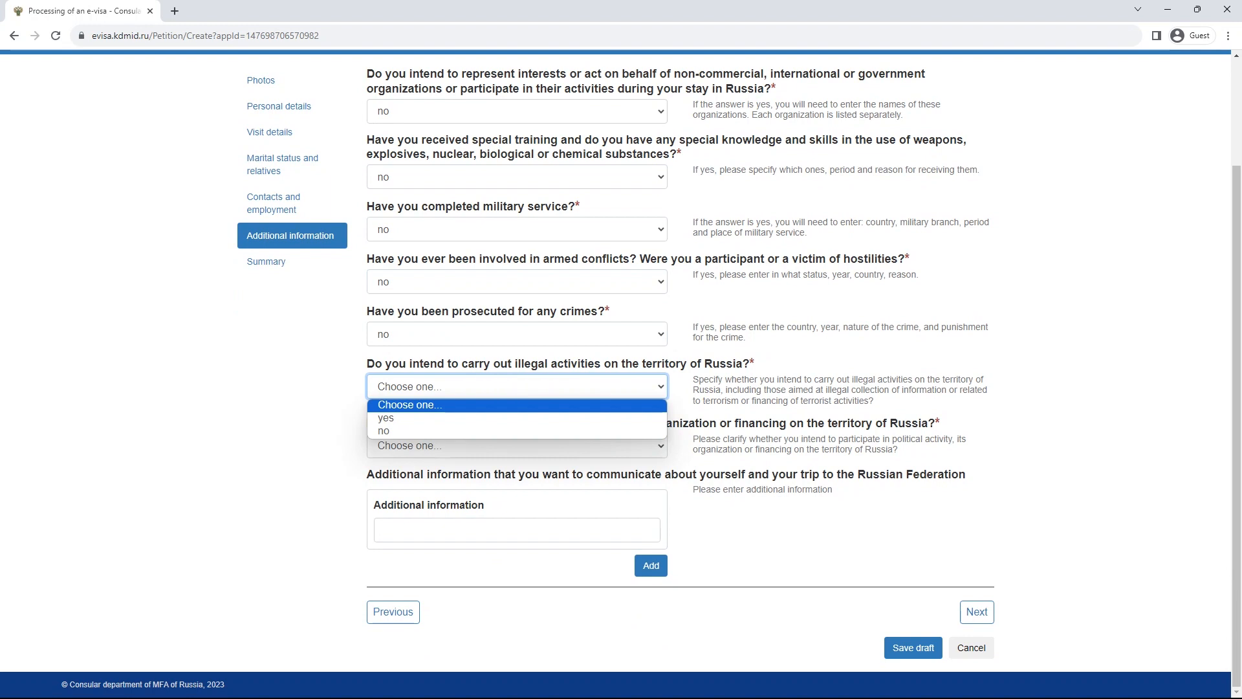
click(517, 431)
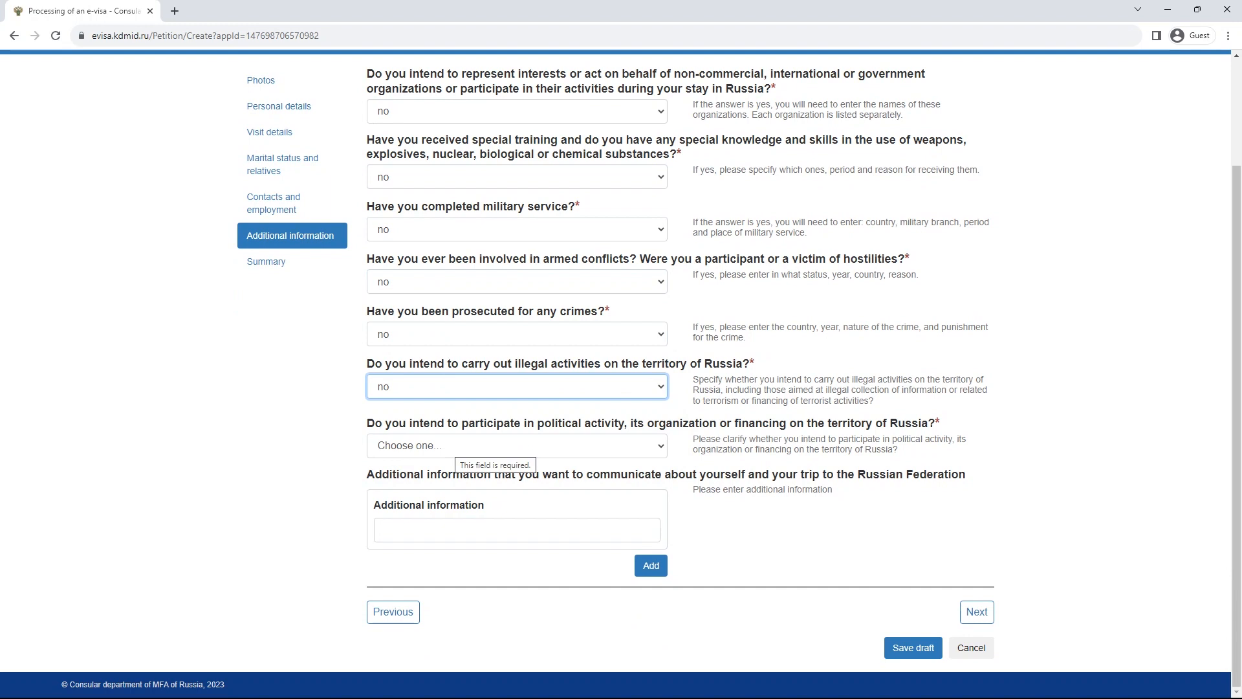
click(517, 446)
click(516, 491)
click(516, 530)
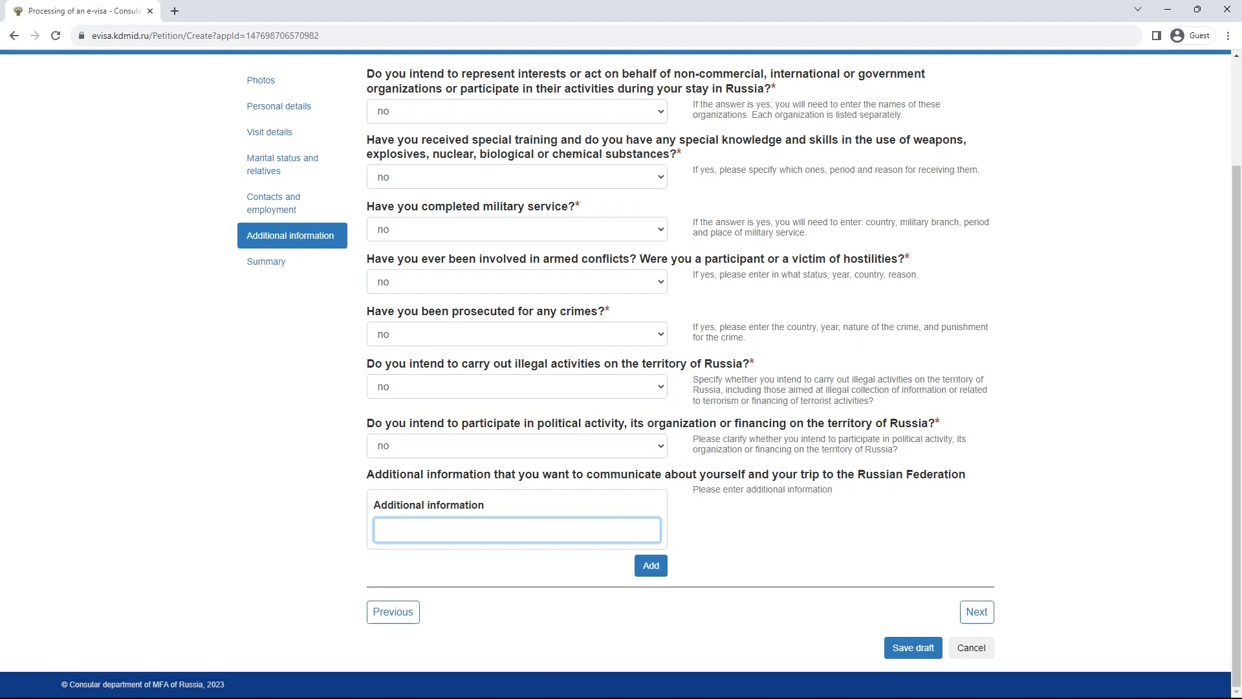
text(fhshfhsjhf)
key(BackSpace)
key(BackSpace)
key(BackSpace)
key(BackSpace)
key(BackSpace)
key(BackSpace)
key(BackSpace)
key(BackSpace)
key(BackSpace)
key(BackSpace)
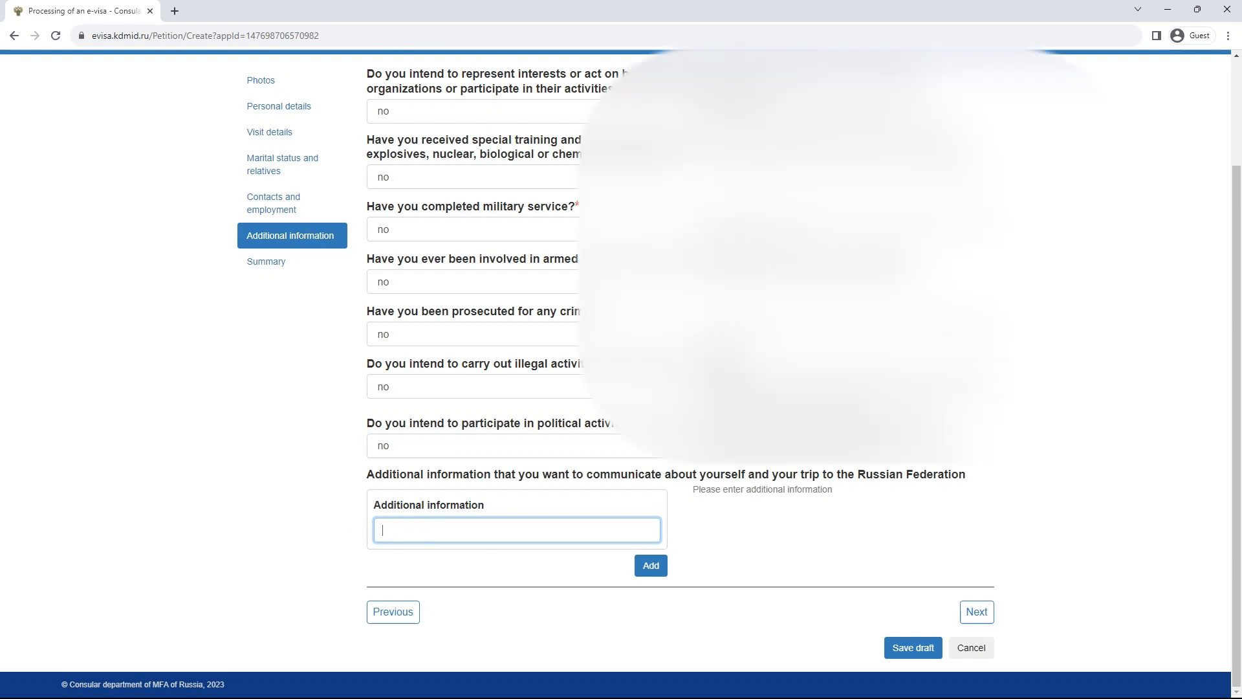
- Continue to the Summary page and review the application details
click(976, 611)
scroll(620, 388, down, 8)
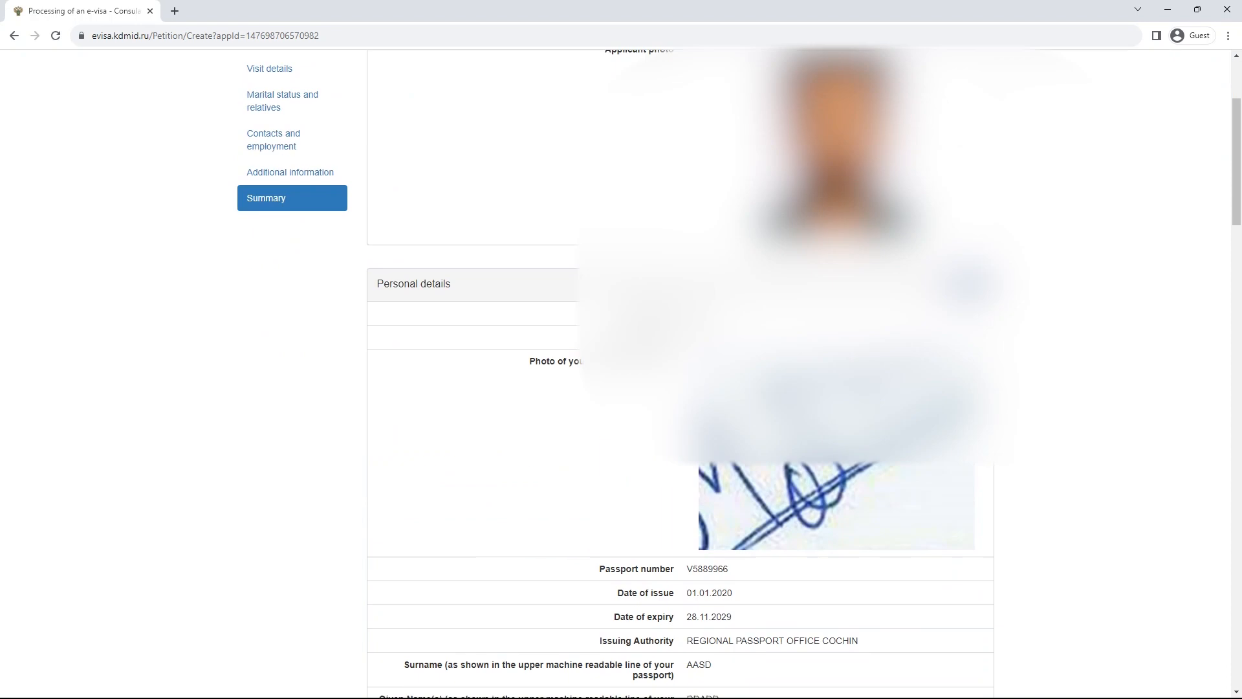
scroll(621, 388, up, 3)
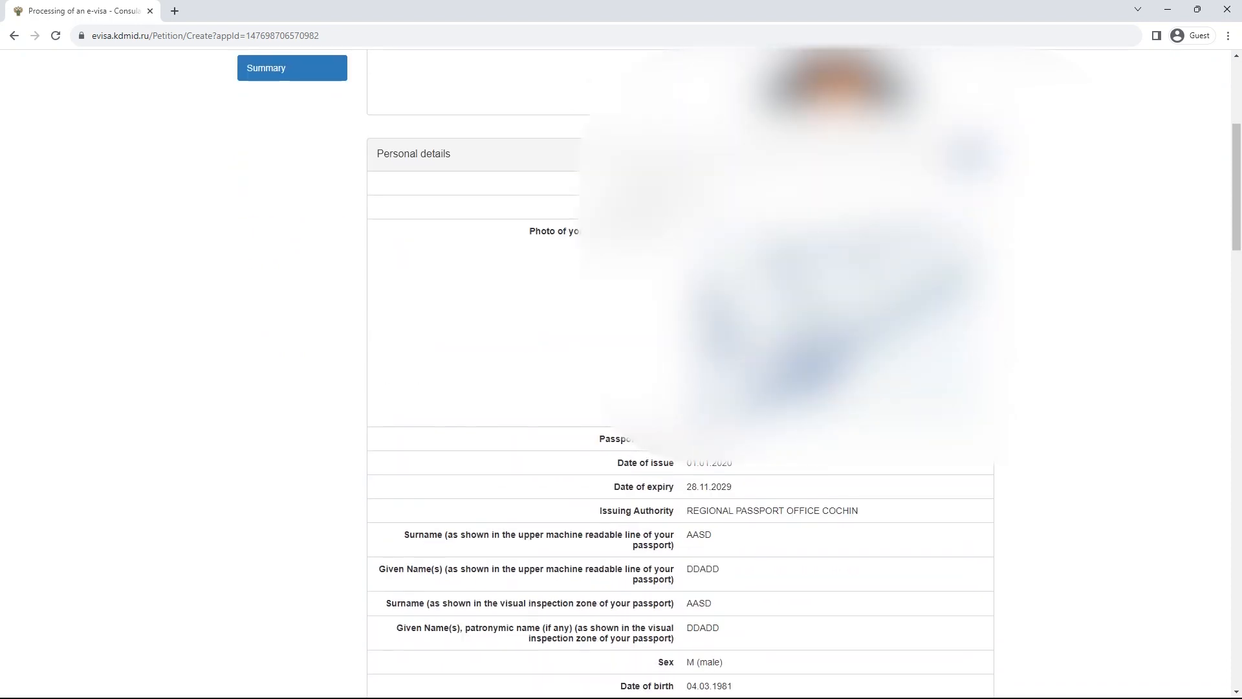
scroll(621, 388, down, 2)
scroll(620, 388, down, 3)
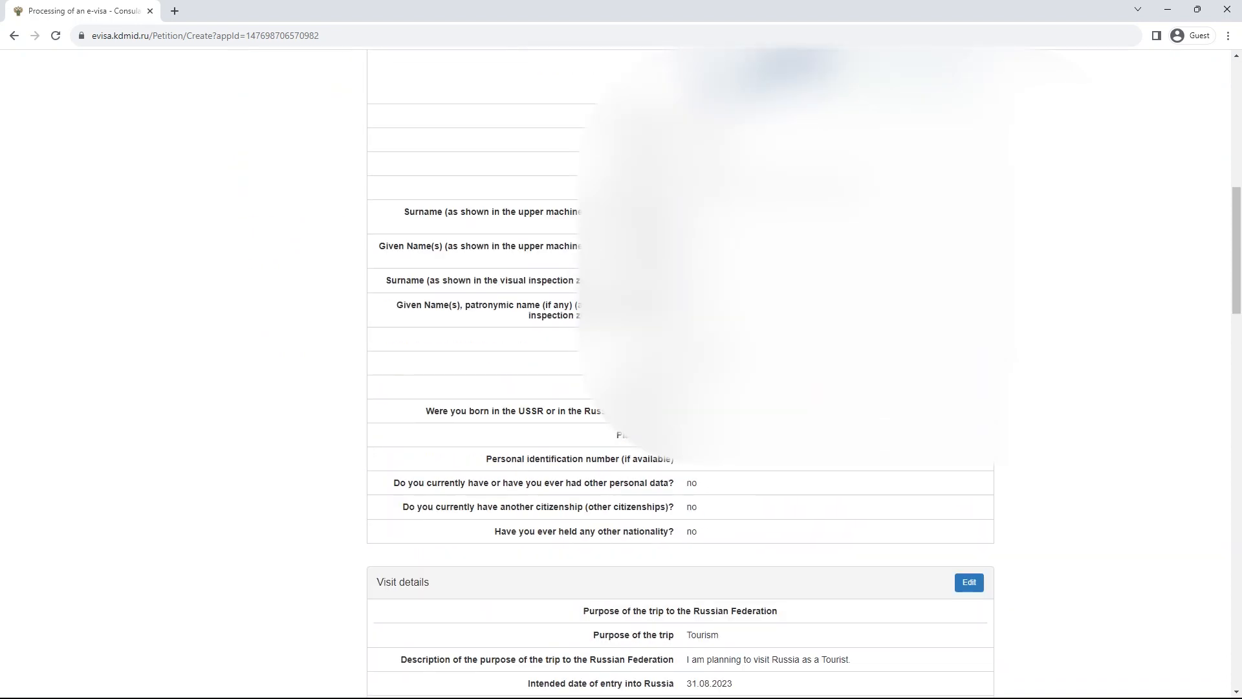
scroll(621, 388, up, 3)
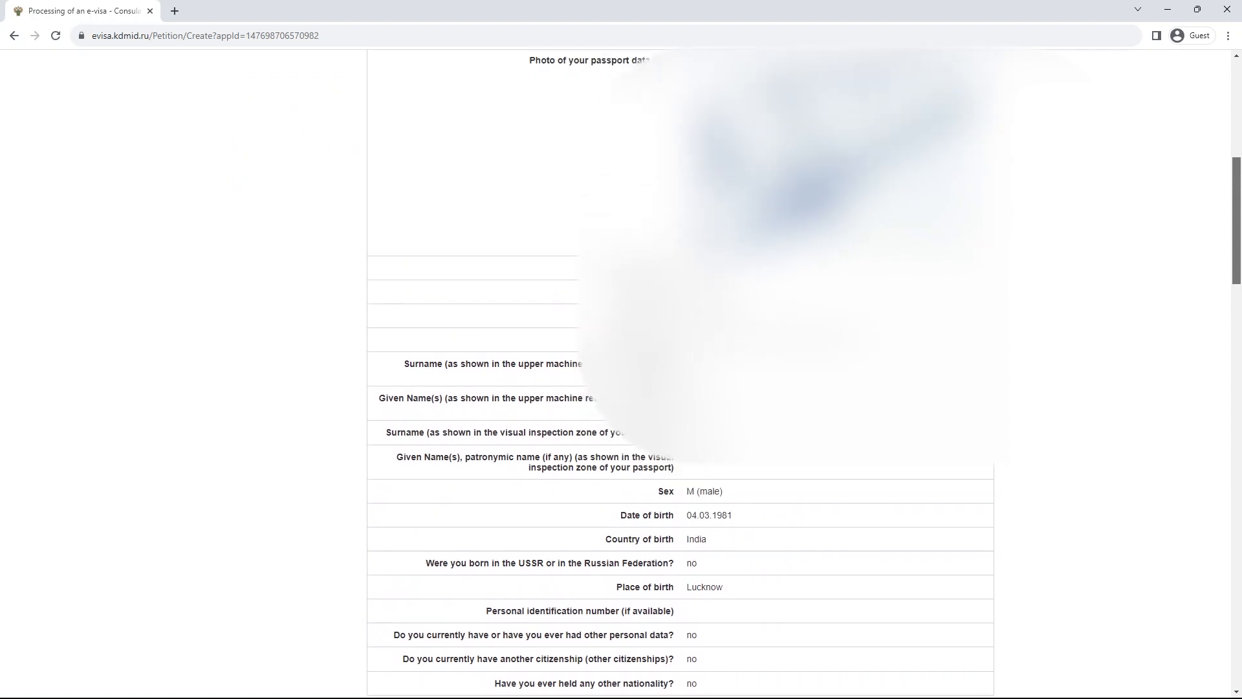
scroll(621, 388, down, 9)
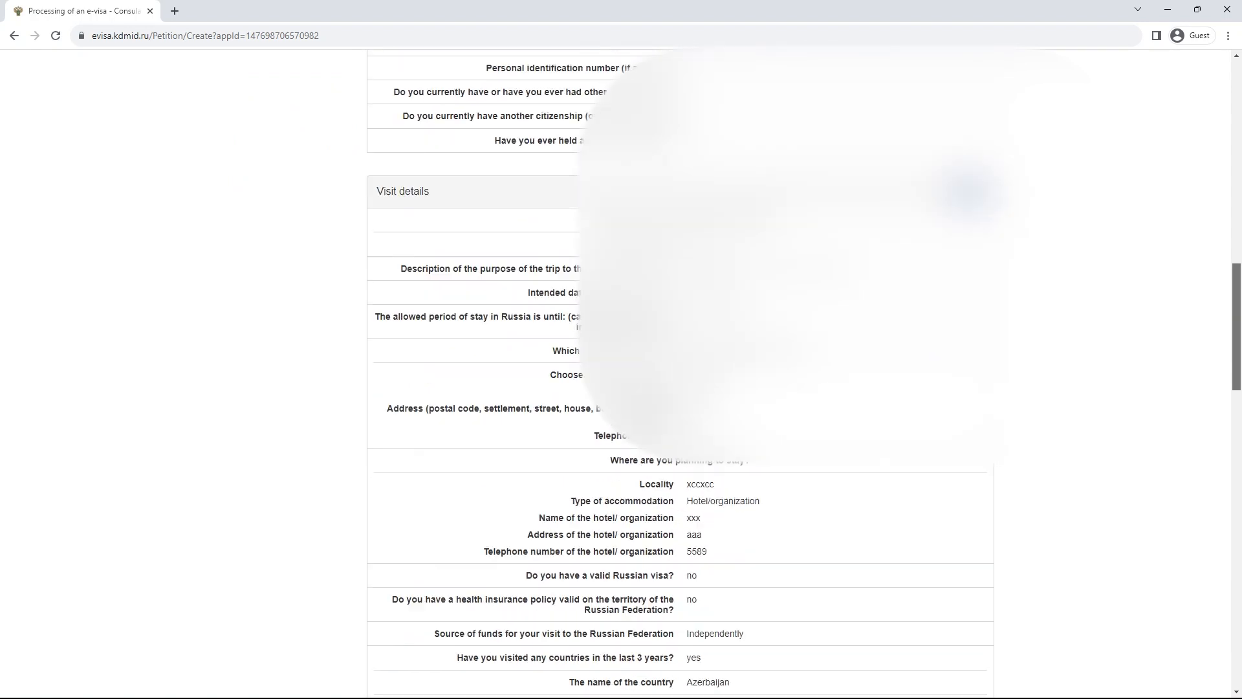
scroll(621, 389, down, 20)
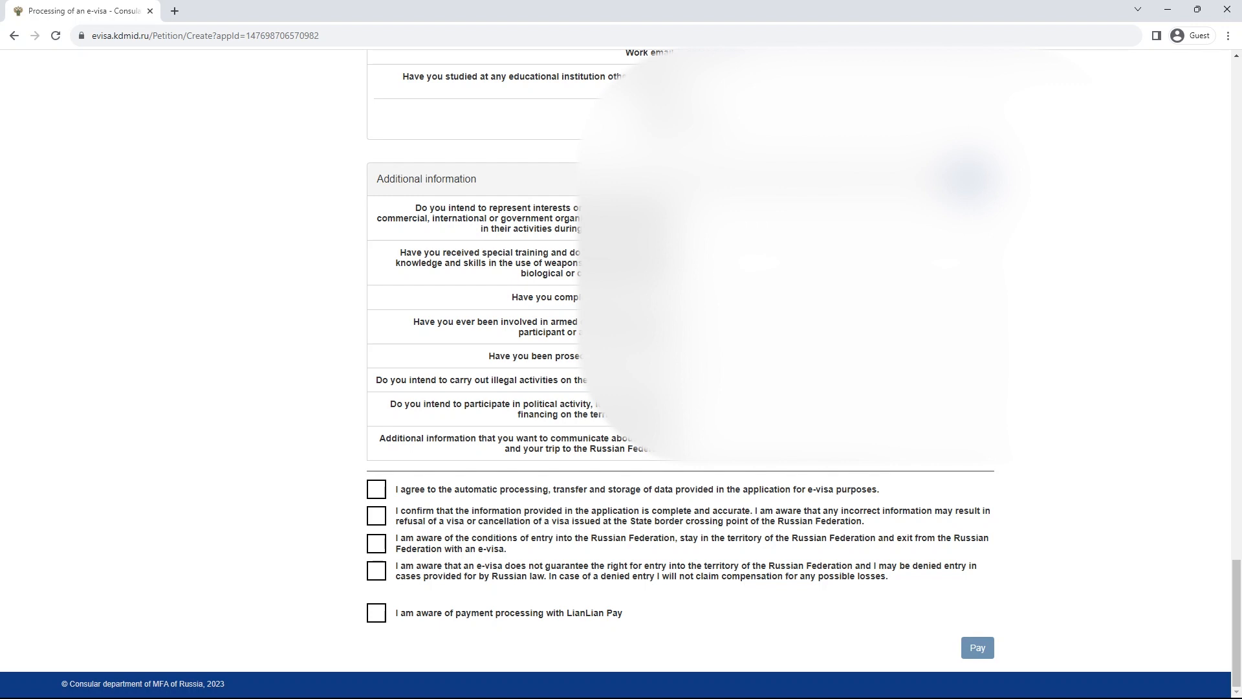
- Tick all five declaration checkboxes and proceed to the 374.00 CNY LianLian Pay checkout
click(376, 489)
click(376, 515)
click(376, 543)
click(376, 570)
click(377, 612)
scroll(977, 648, up, 1)
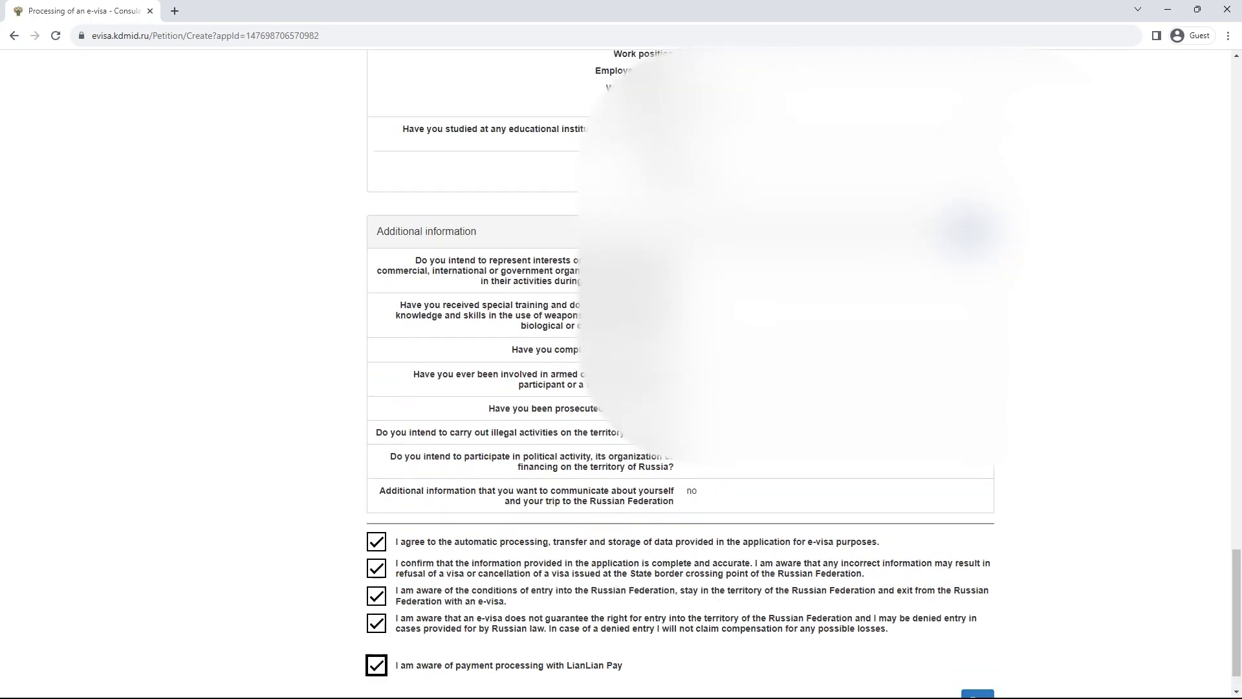
scroll(977, 648, down, 1)
click(977, 648)
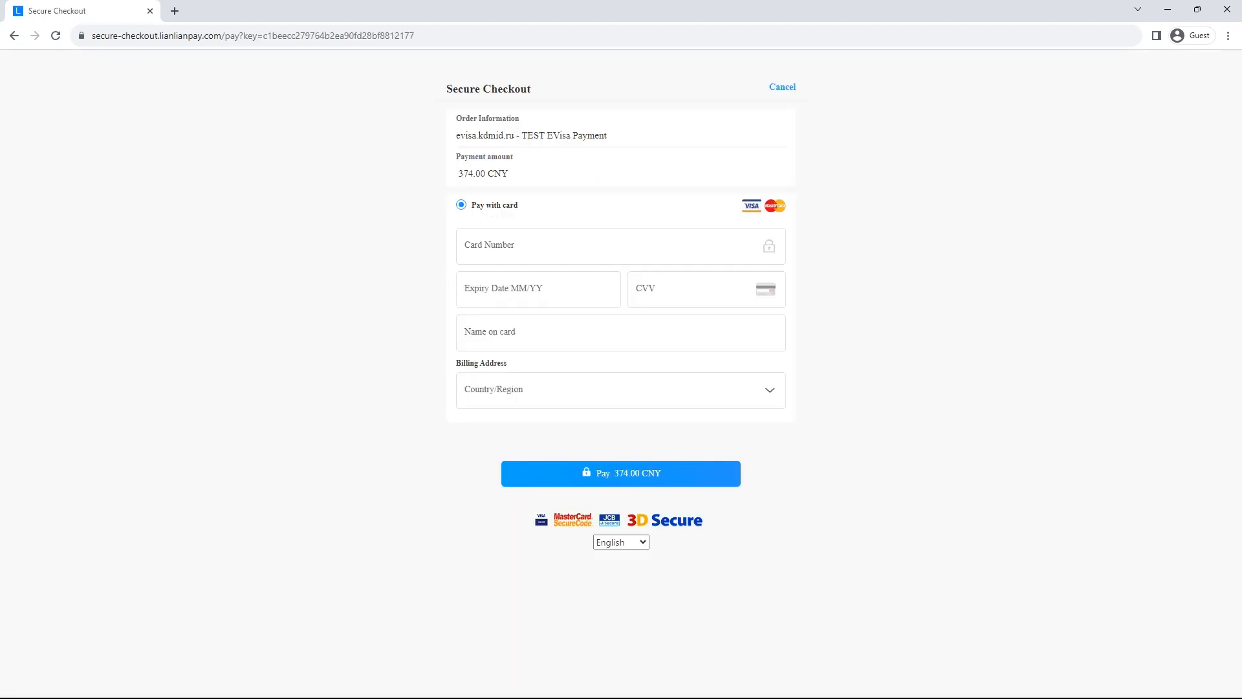
drag(488, 173, 509, 174)
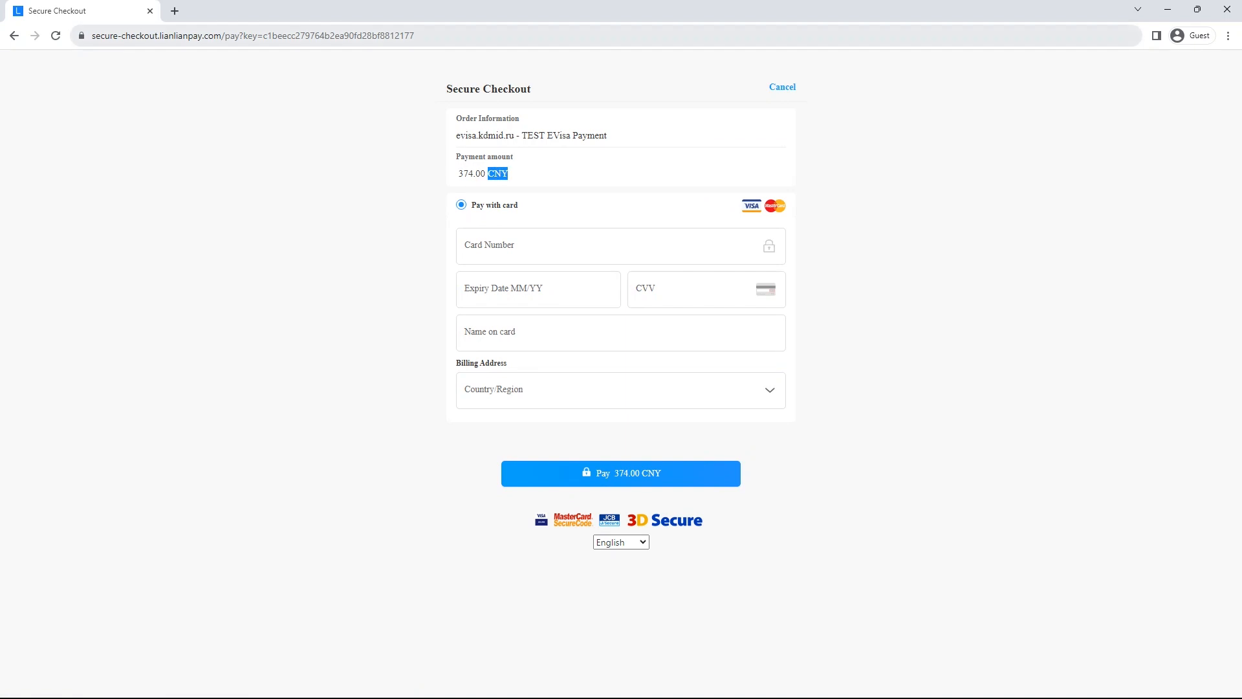
click(569, 391)
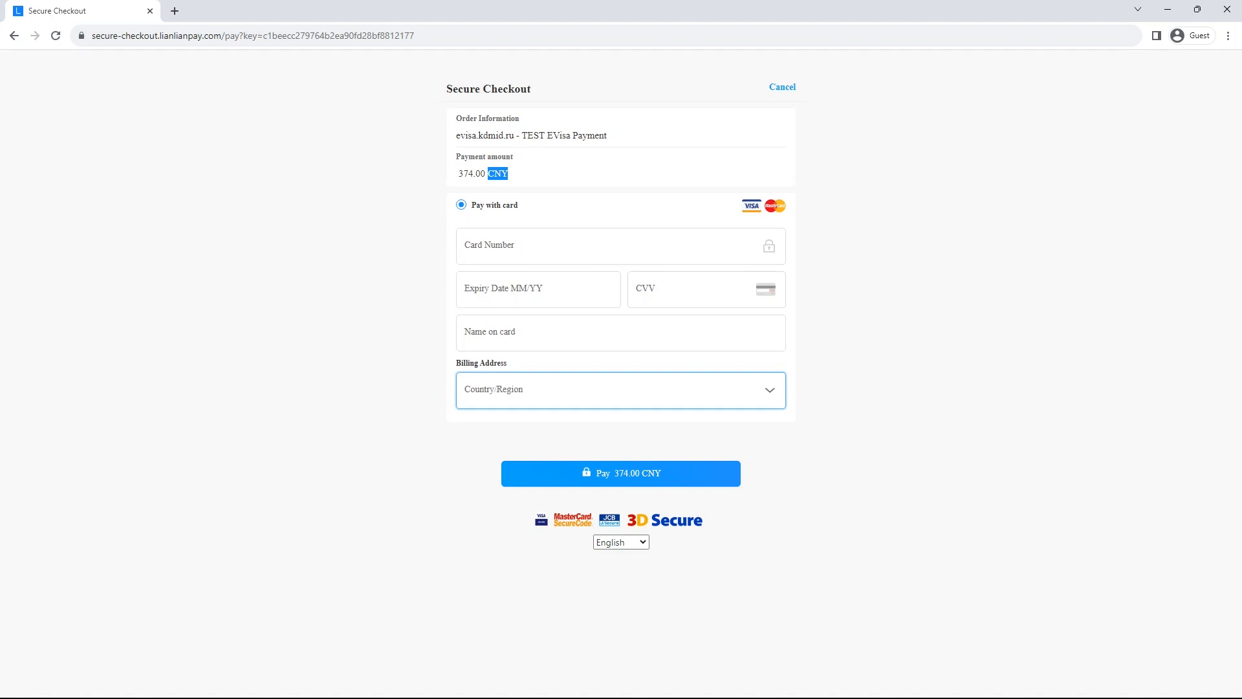
click(569, 391)
- Search Google for '374 cny to usd' in a new tab
click(175, 11)
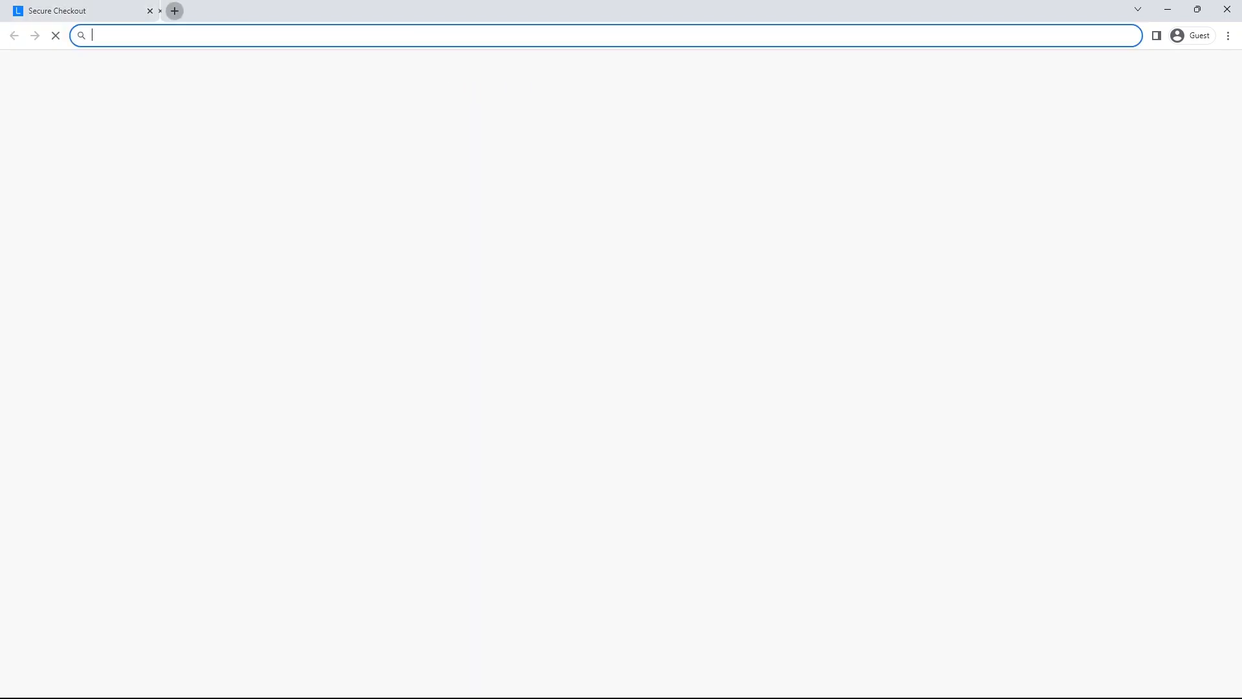
text(1744 cny)
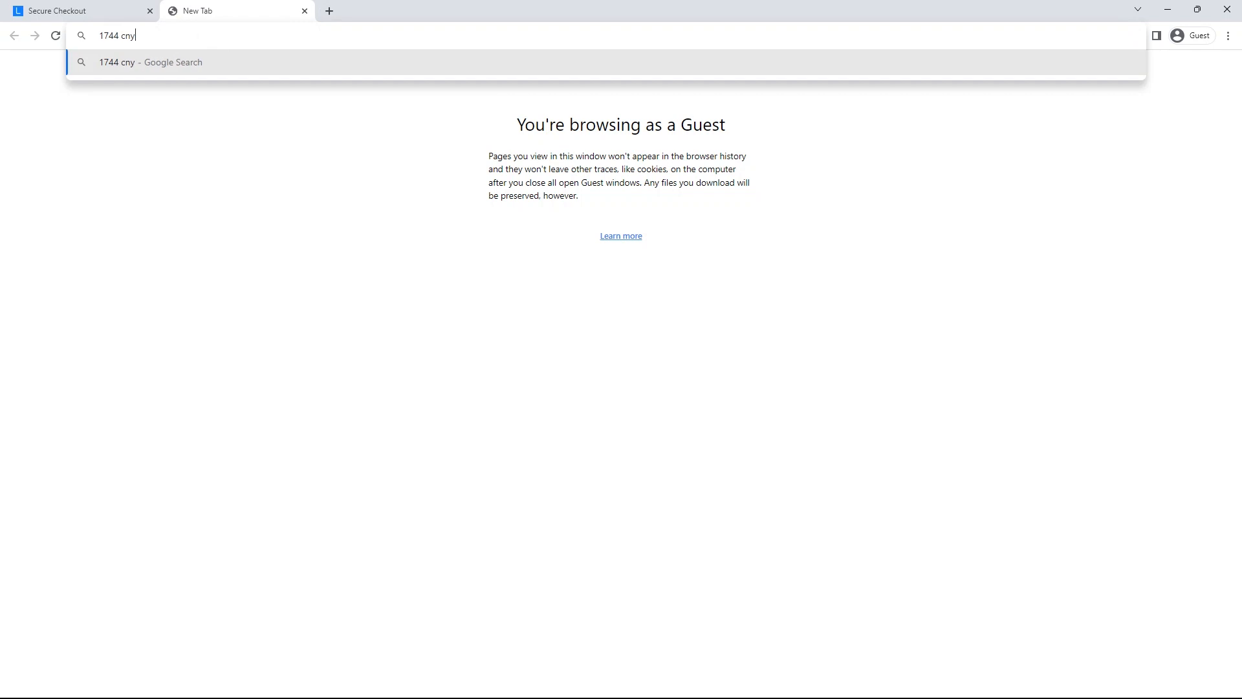
key(ctrl+a)
text(3)
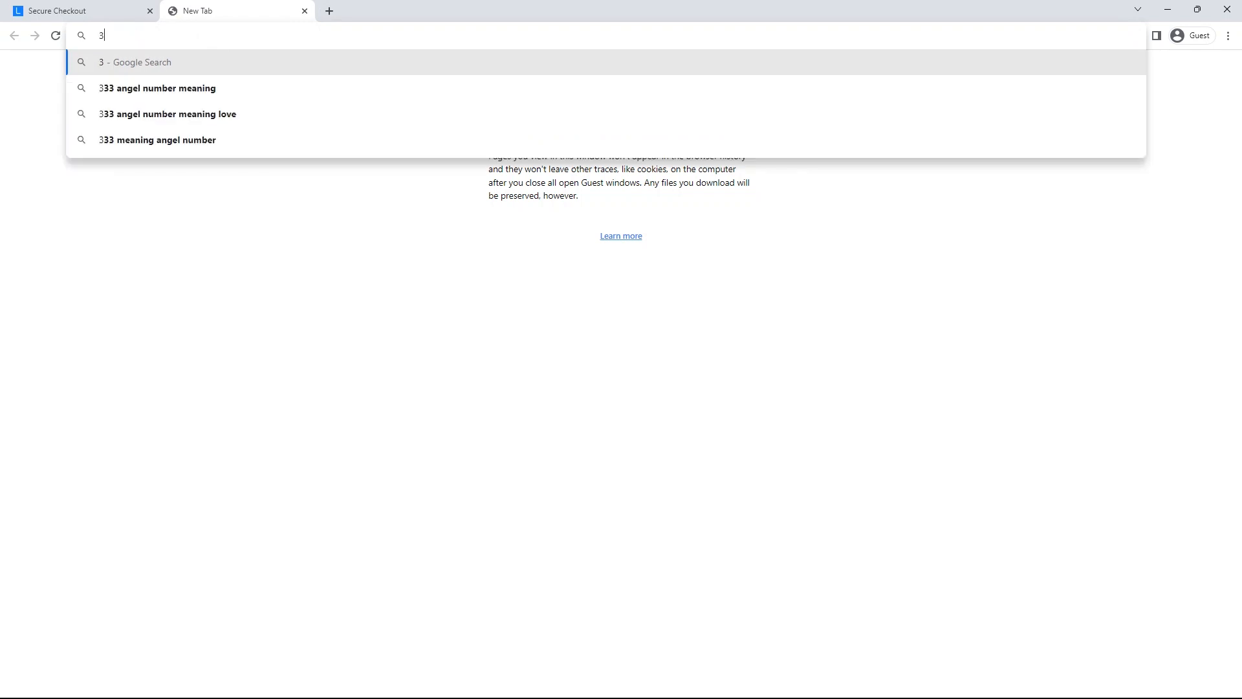
text(74 cn)
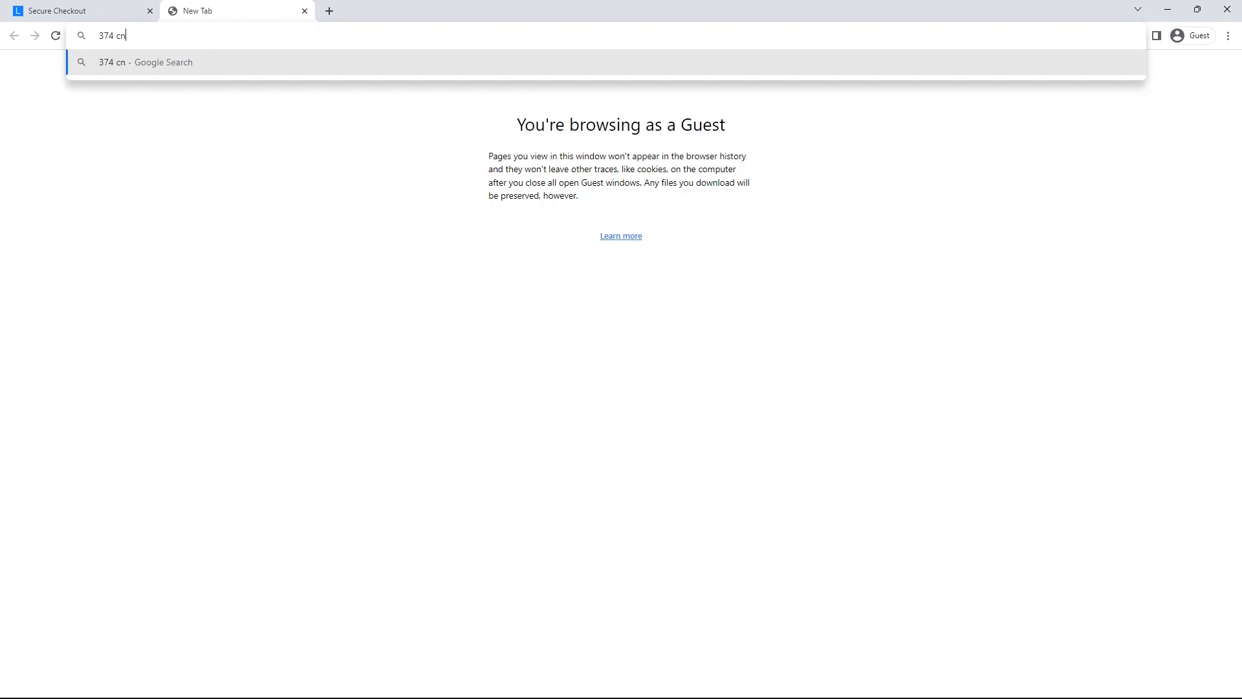
text(y to usd)
key(Return)
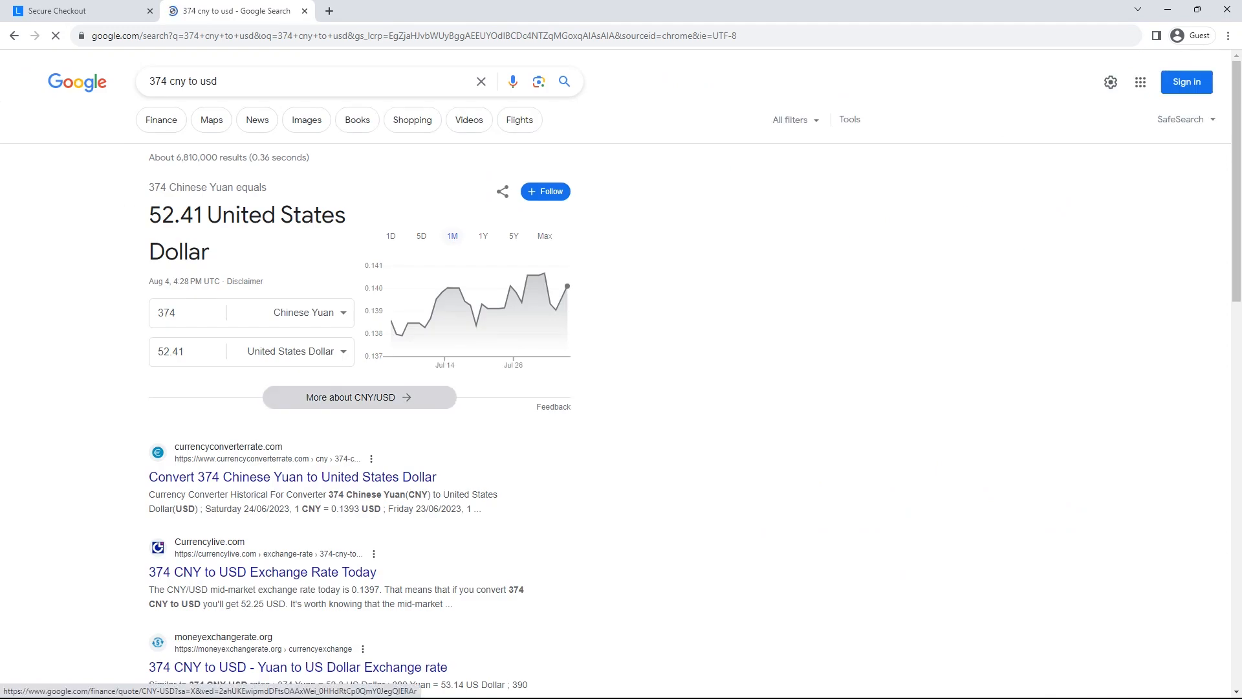
- Cancel the checkout payment, note the Waiting for payment status, and log out
click(71, 10)
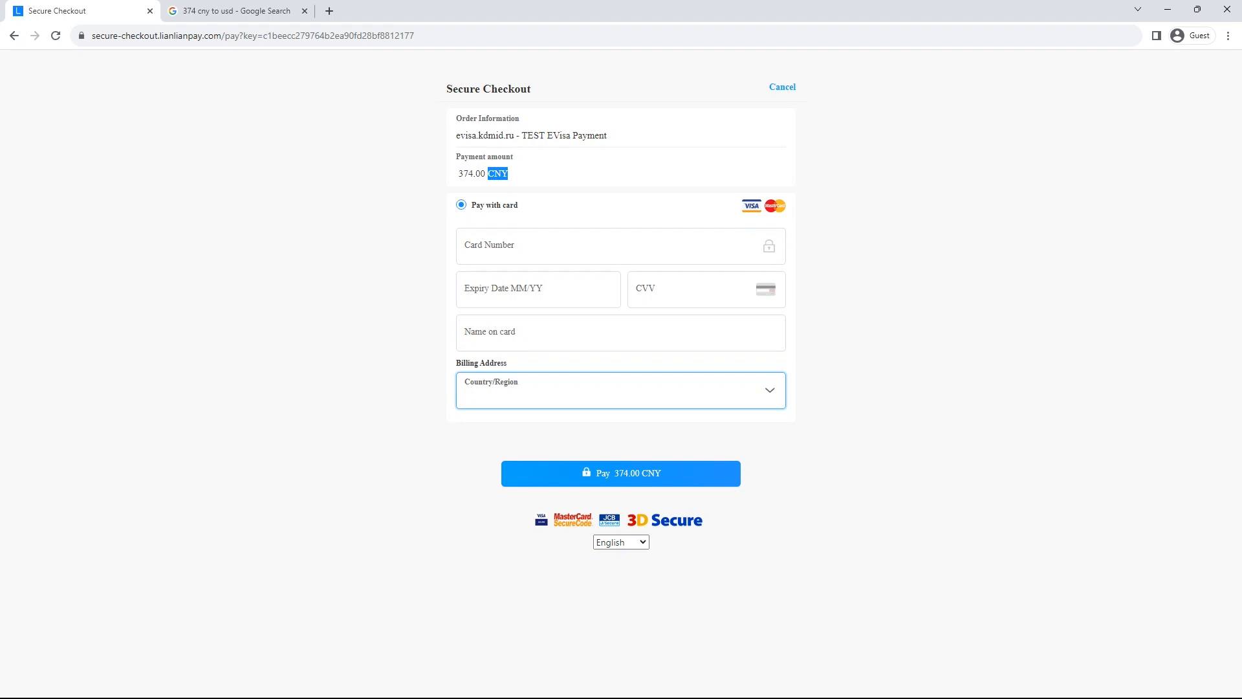
click(782, 87)
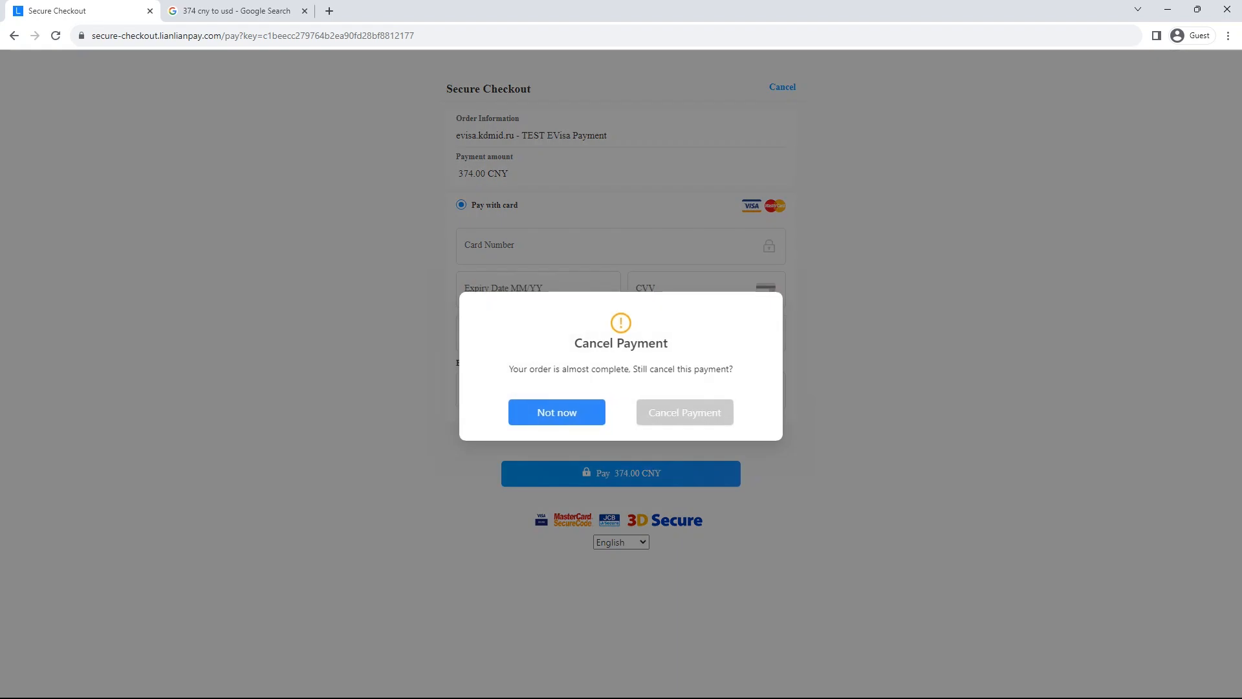
click(685, 412)
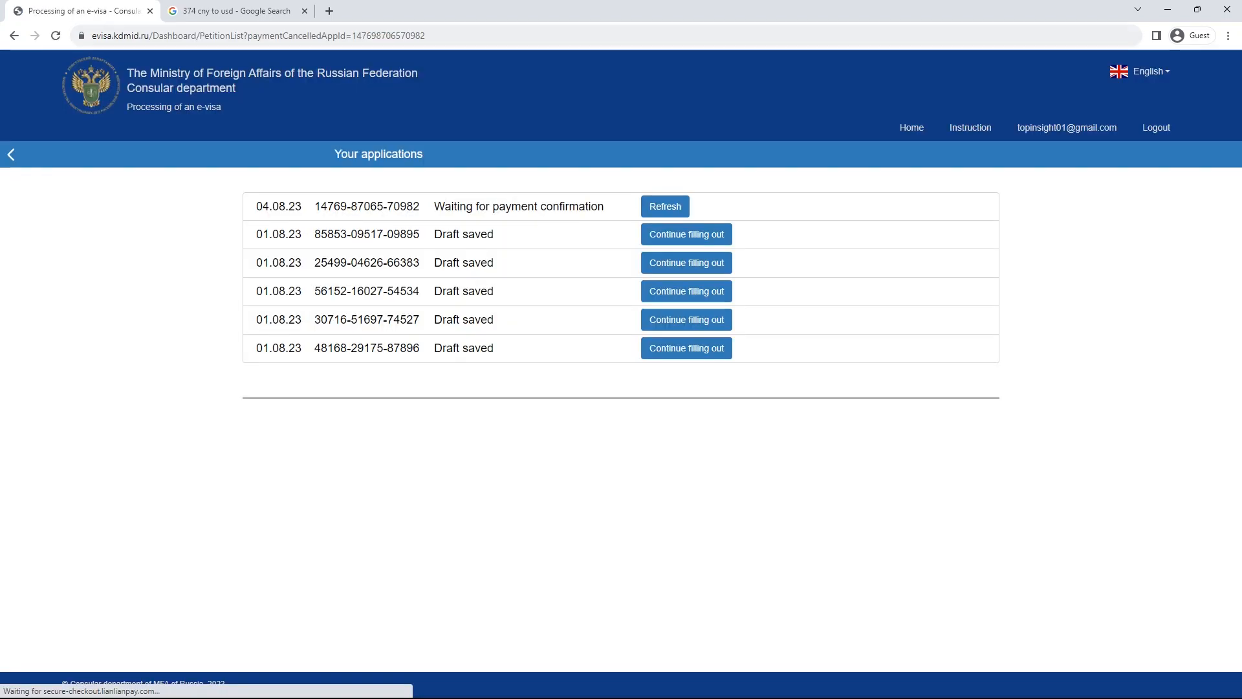
drag(434, 206, 604, 206)
click(1156, 128)
- Highlight the Awaiting payment, Accepted for processing, Returned for editing and Processing completed status descriptions
scroll(1155, 128, down, 3)
scroll(615, 375, down, 9)
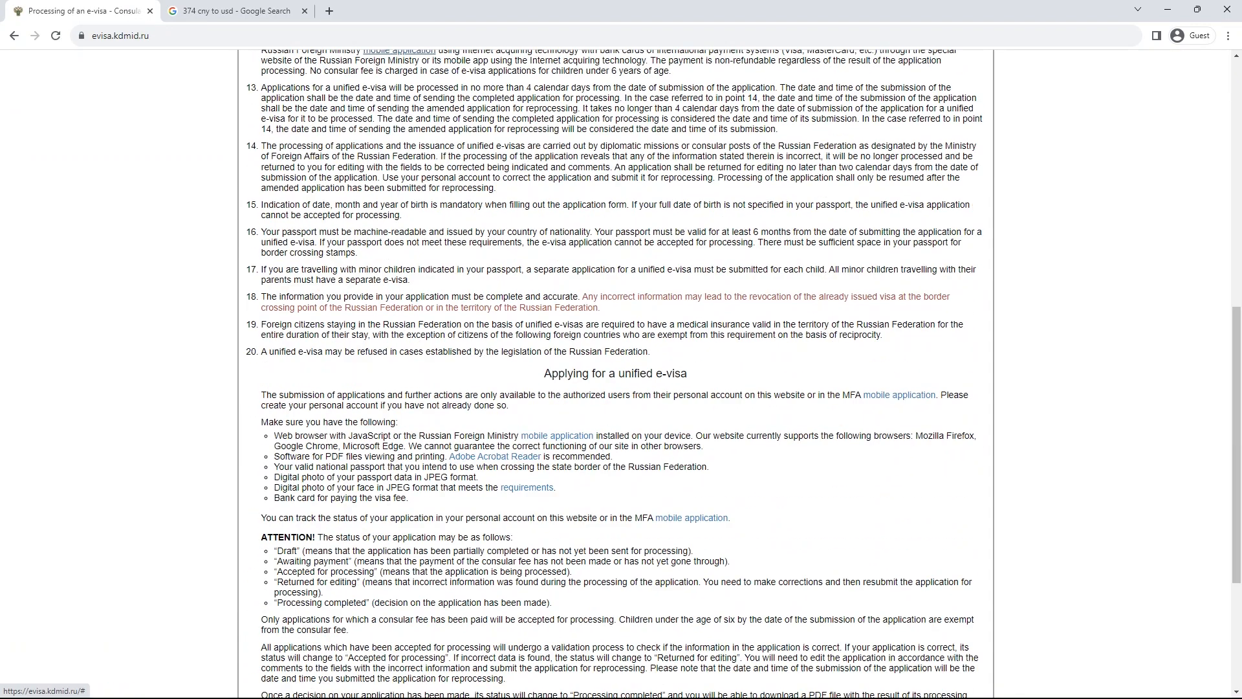
drag(274, 318, 354, 319)
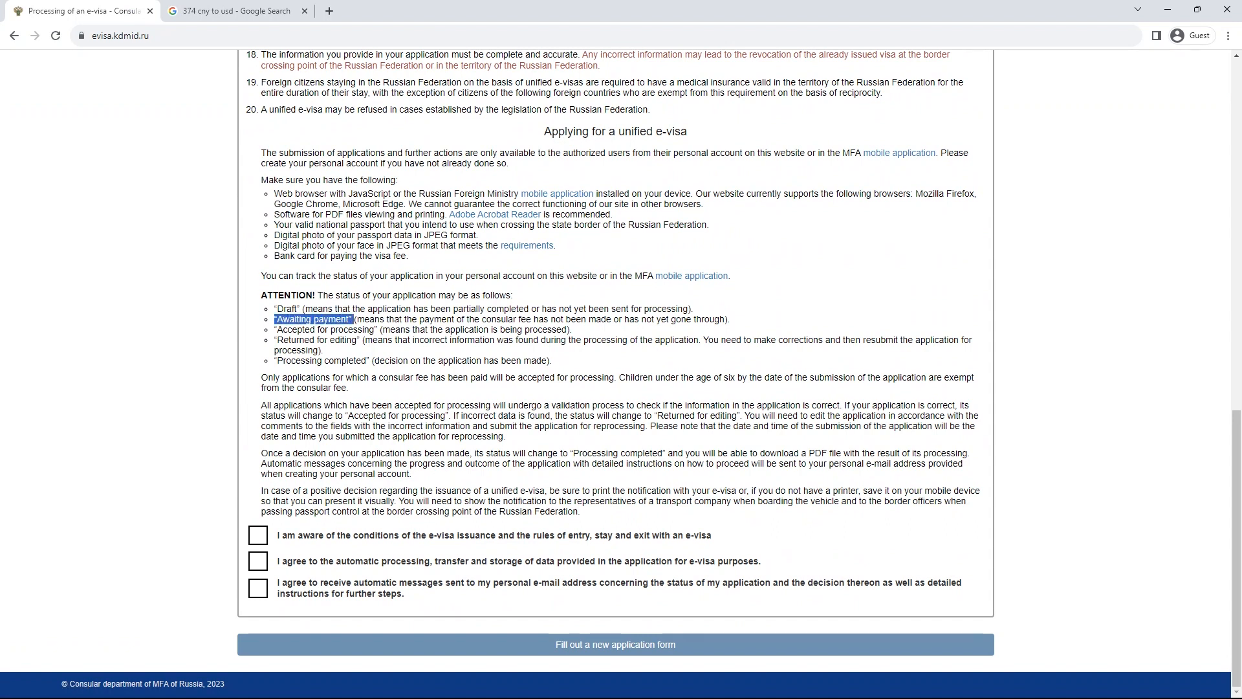
drag(274, 329, 379, 329)
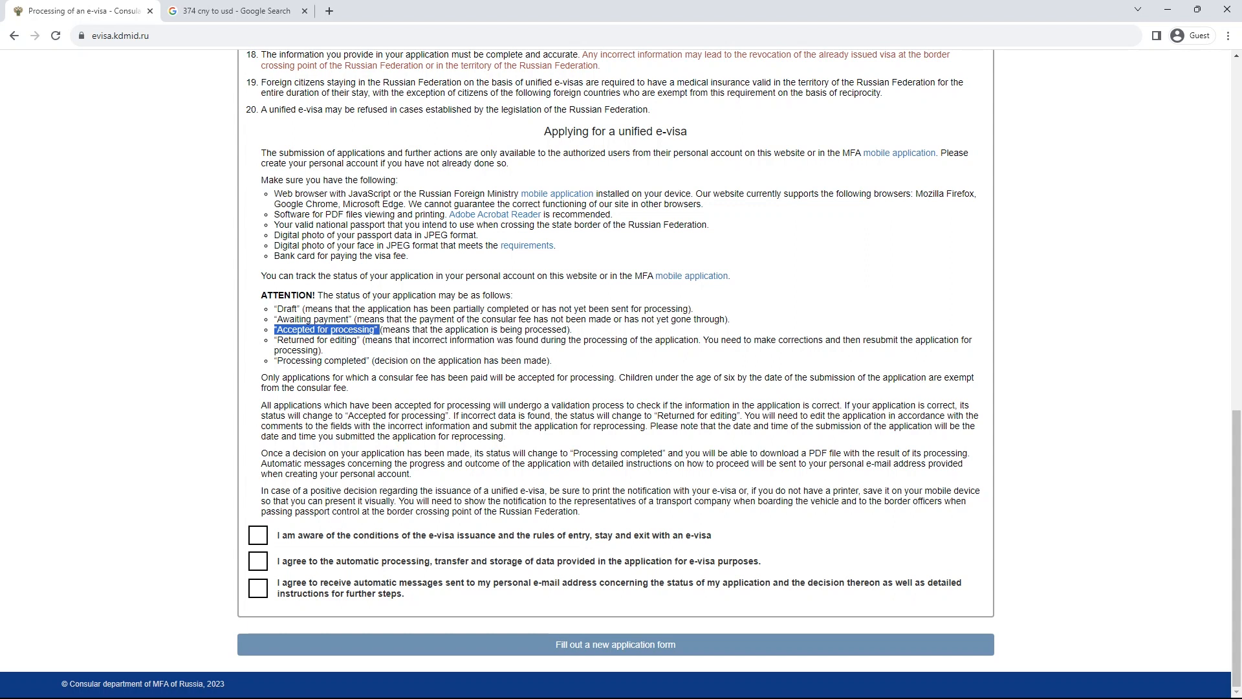
drag(274, 339, 362, 340)
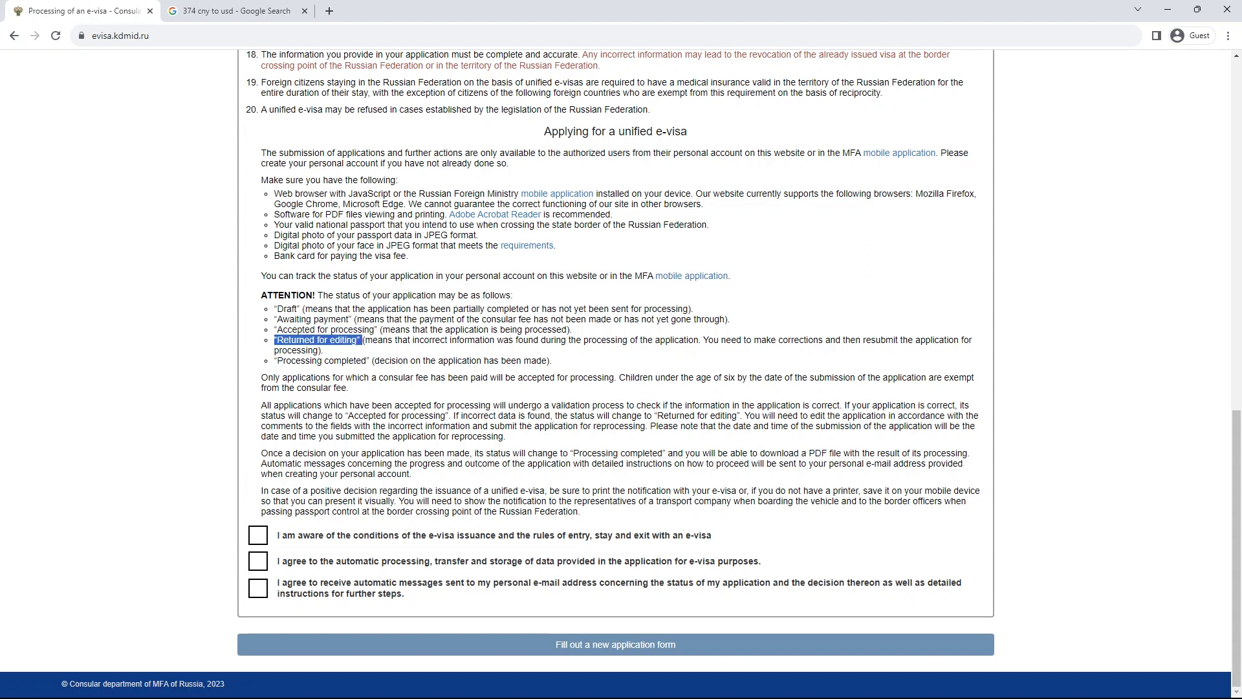
drag(274, 360, 374, 360)
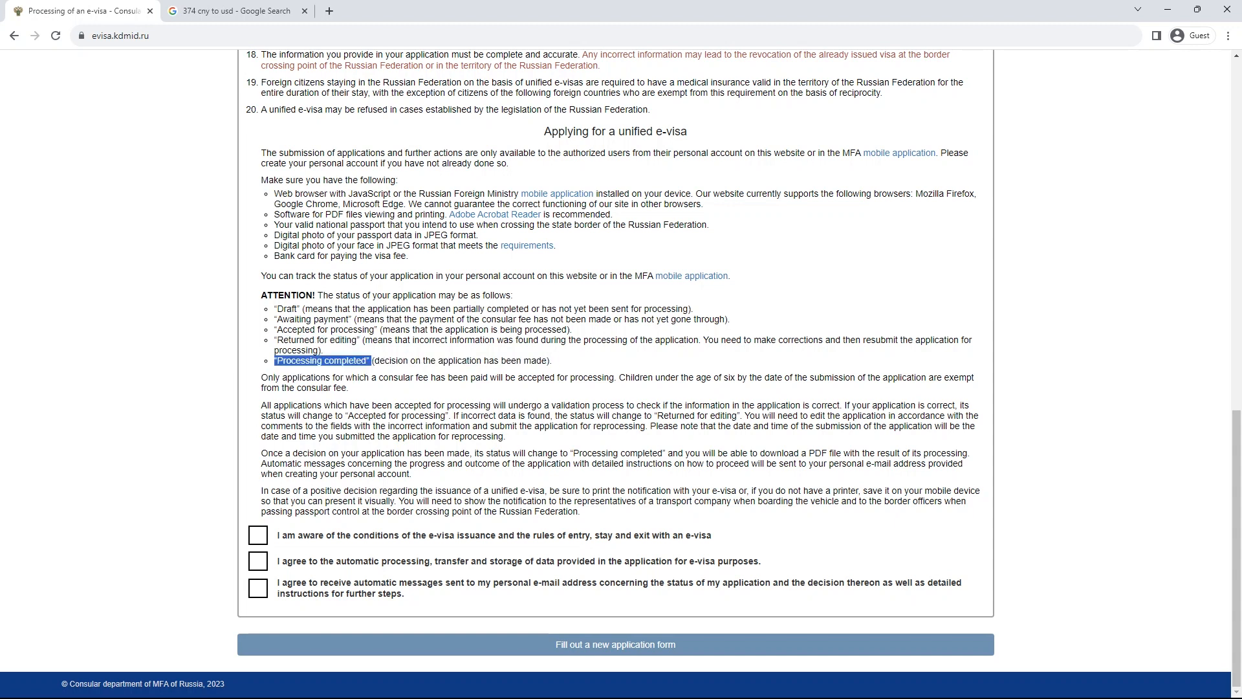